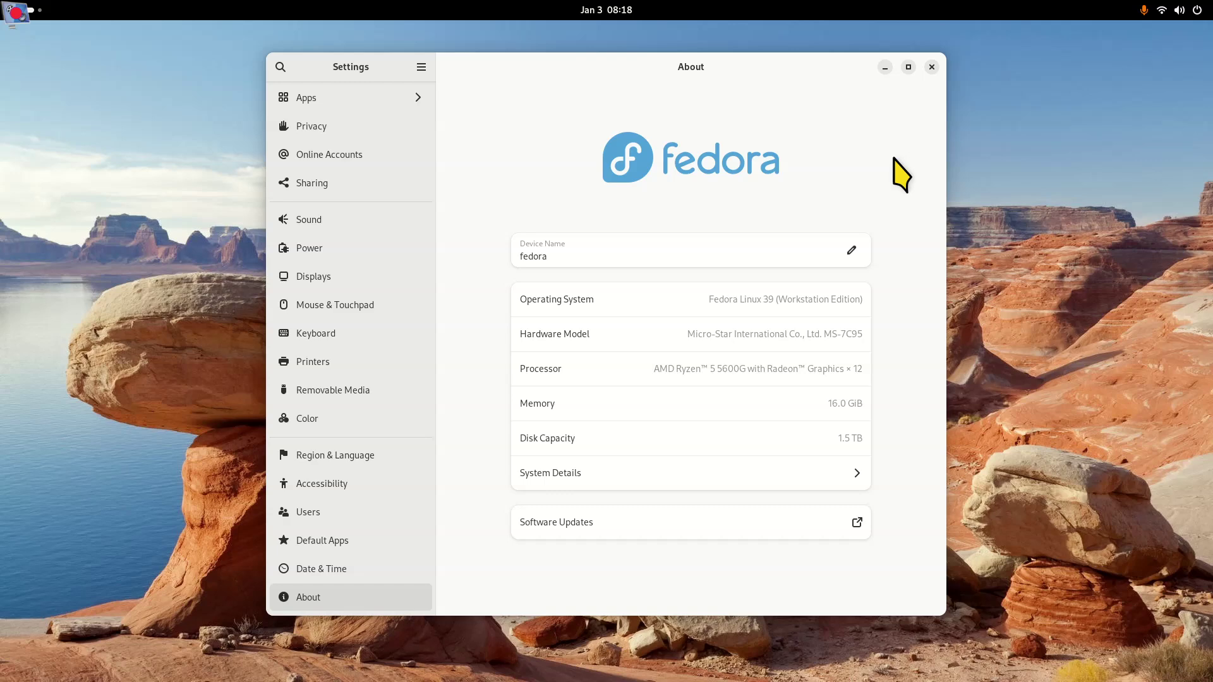
Close the system settings, then open a Terminal window with its old output cleared
left_click(932, 67)
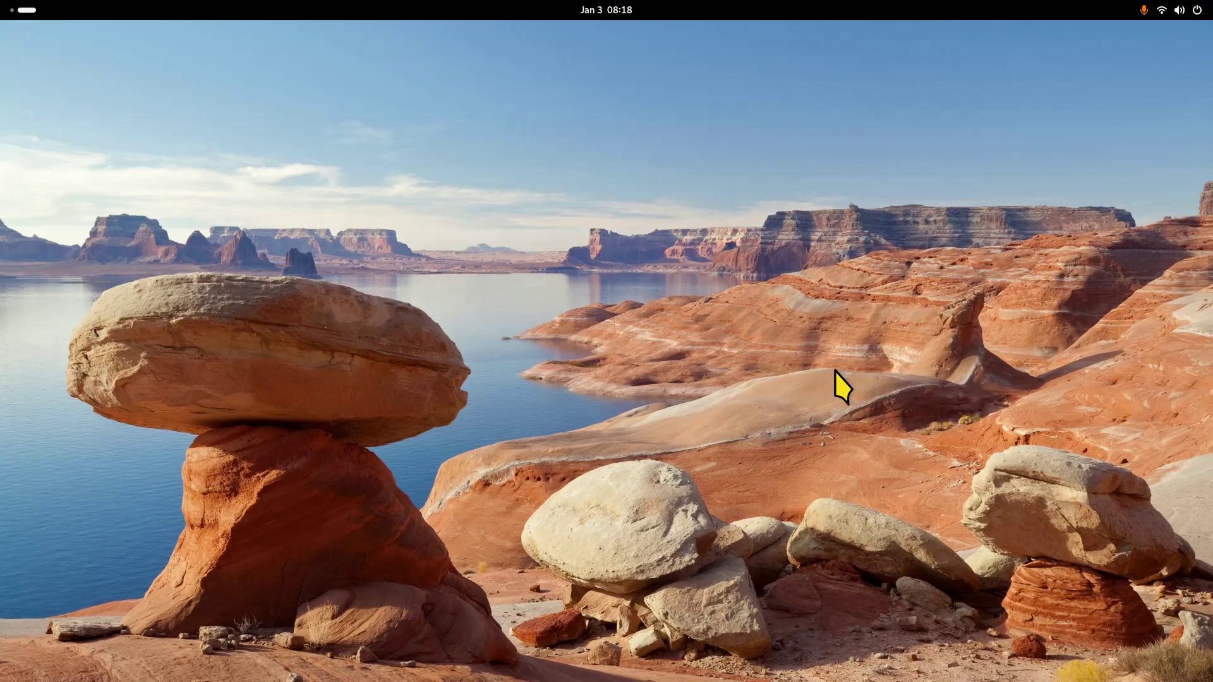
key("super")
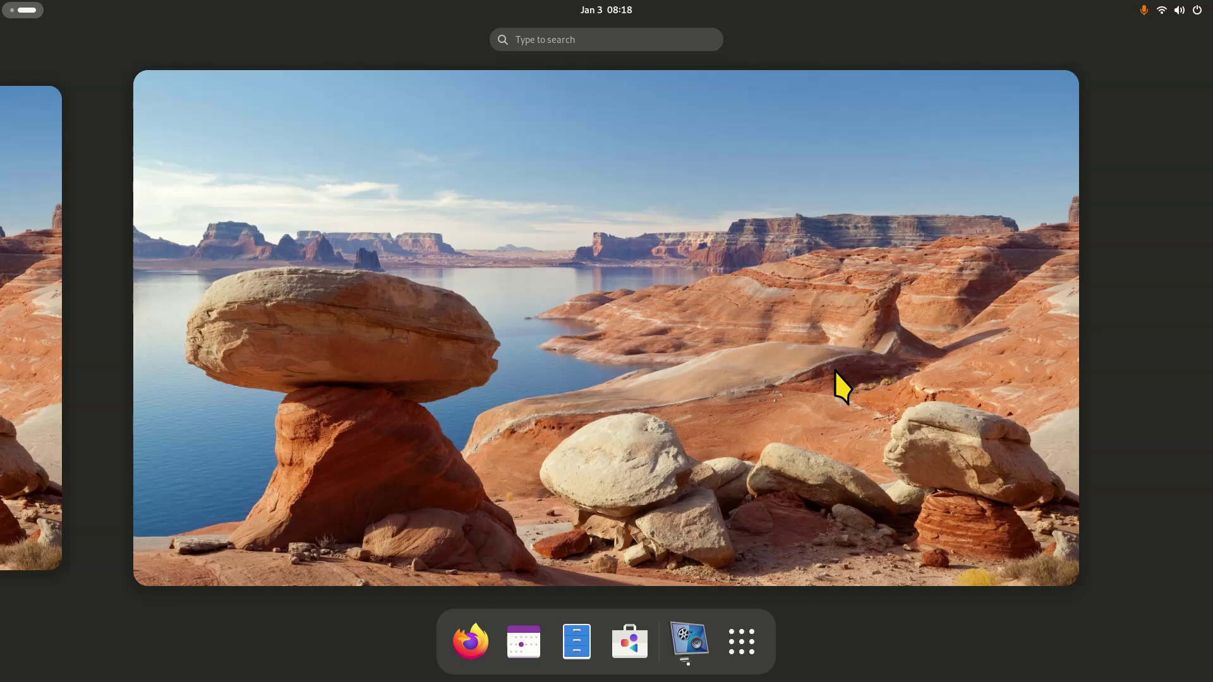
left_click(742, 642)
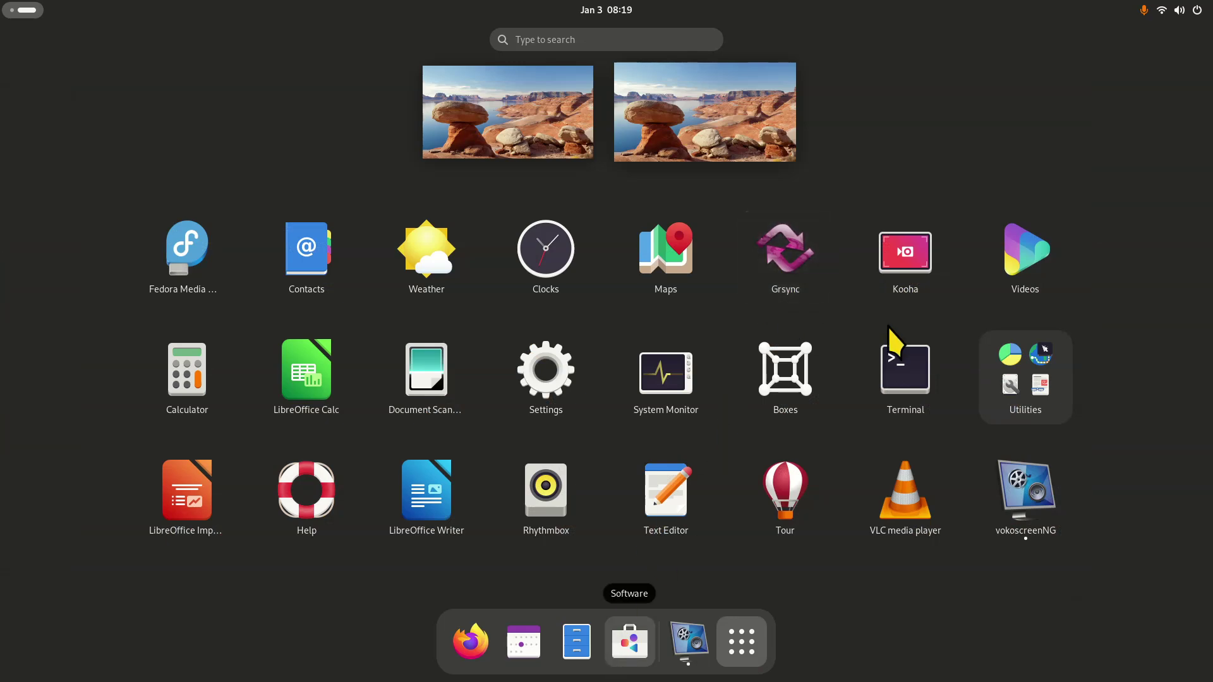
left_click(891, 378)
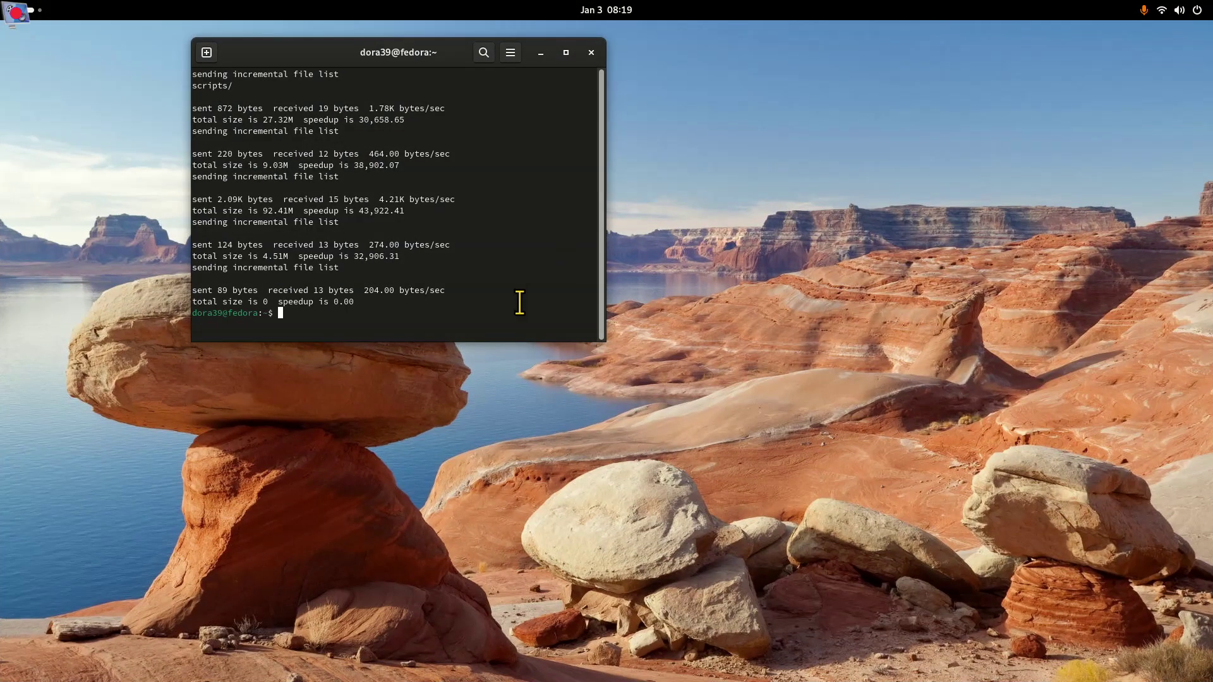
type("clear")
key("Return")
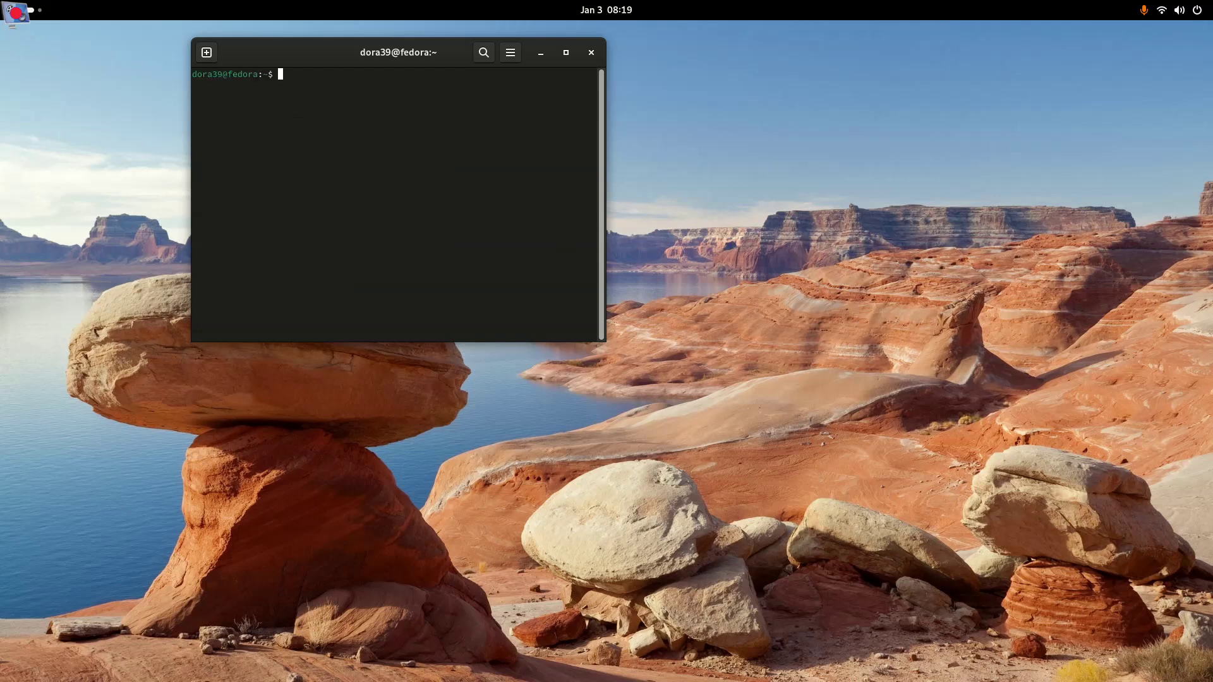
Enlarge the terminal text and list the command history to examine the "sudo dnf install grsync" entry
key("ctrl+plus")
key("ctrl+plus")
key("ctrl+plus")
key("ctrl+plus")
type("history")
key("Return")
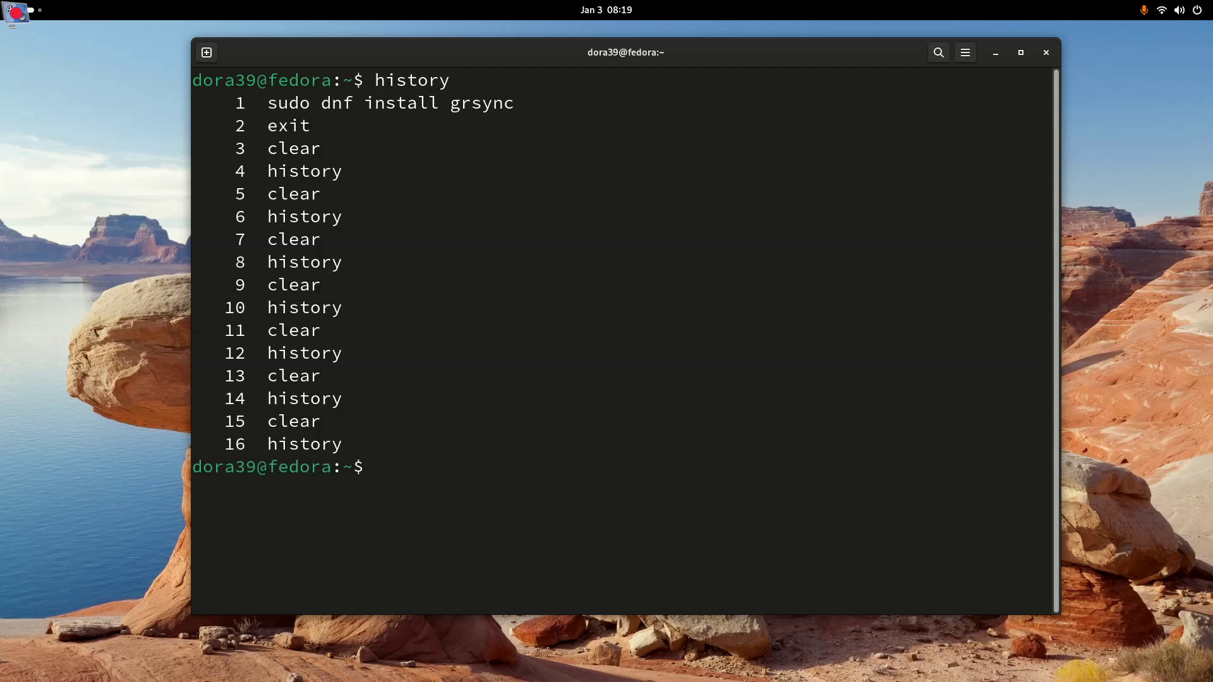
left_click_drag(266, 104, 539, 103)
left_click(452, 107)
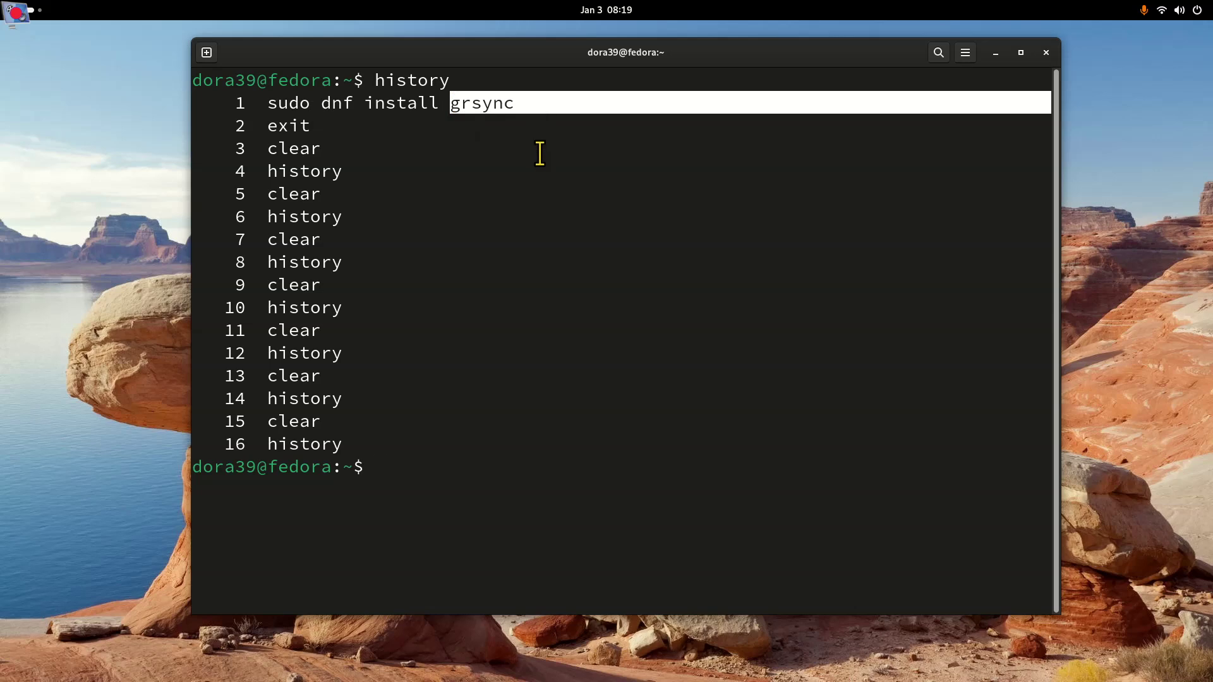
Close the terminal and launch Grsync, placing its window lower on the desktop
left_click(1046, 53)
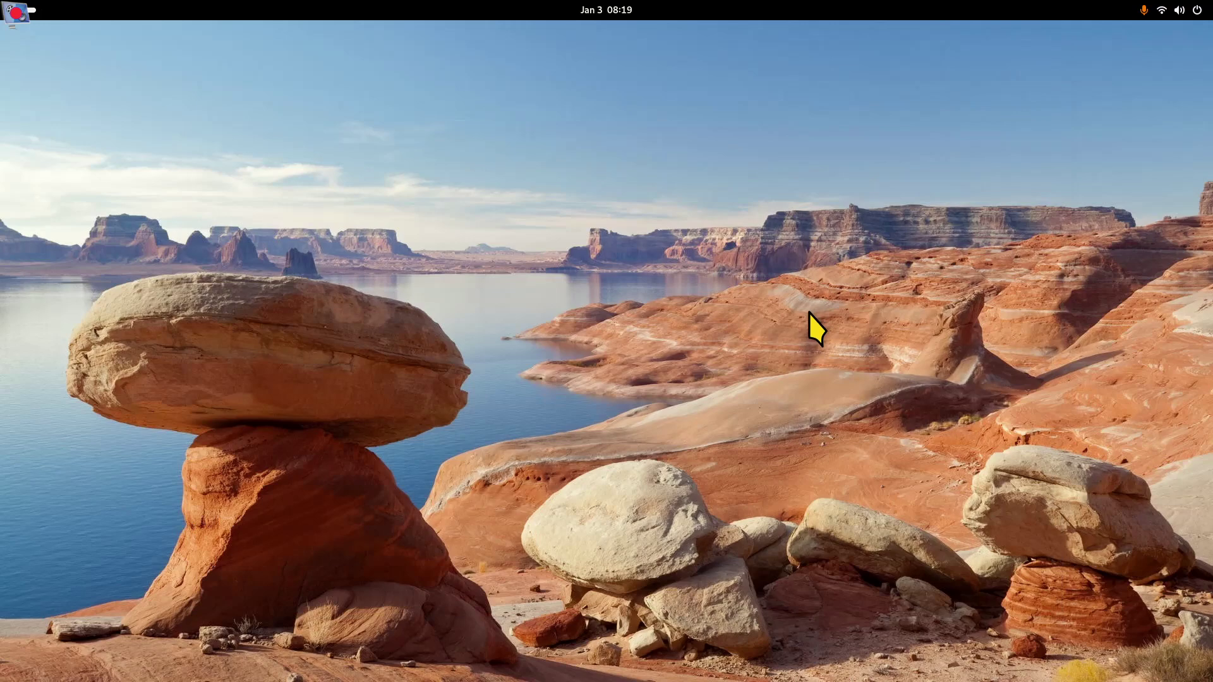
key("super")
left_click(759, 643)
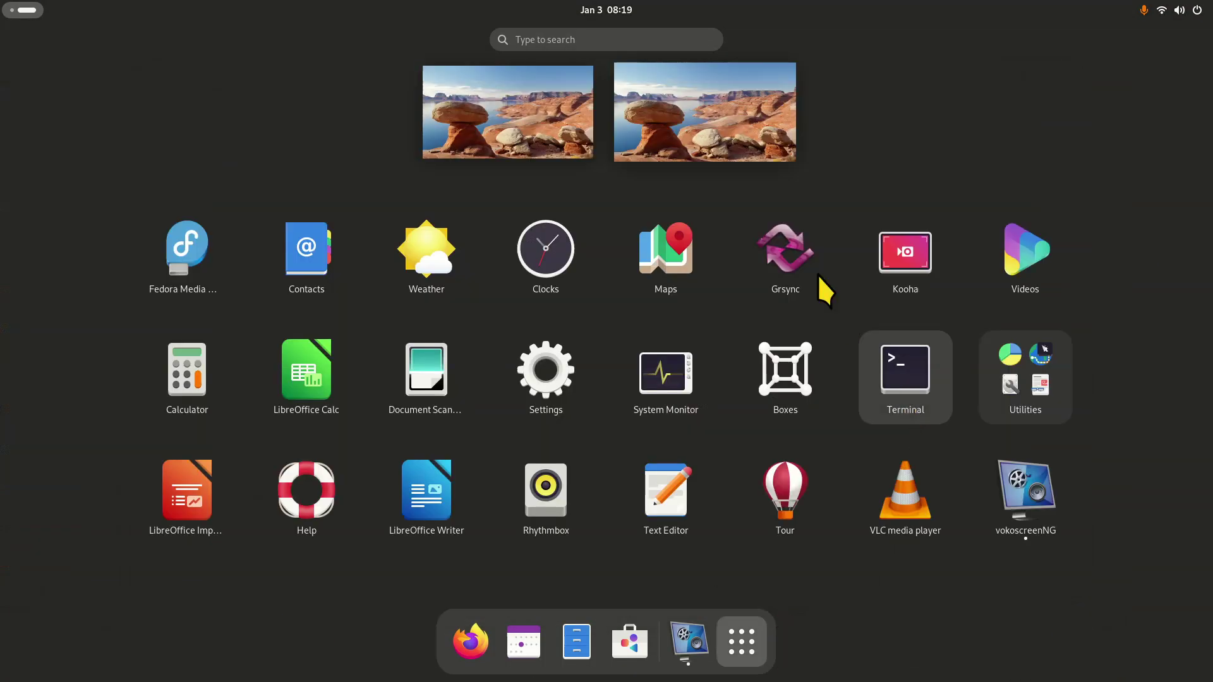
left_click(785, 271)
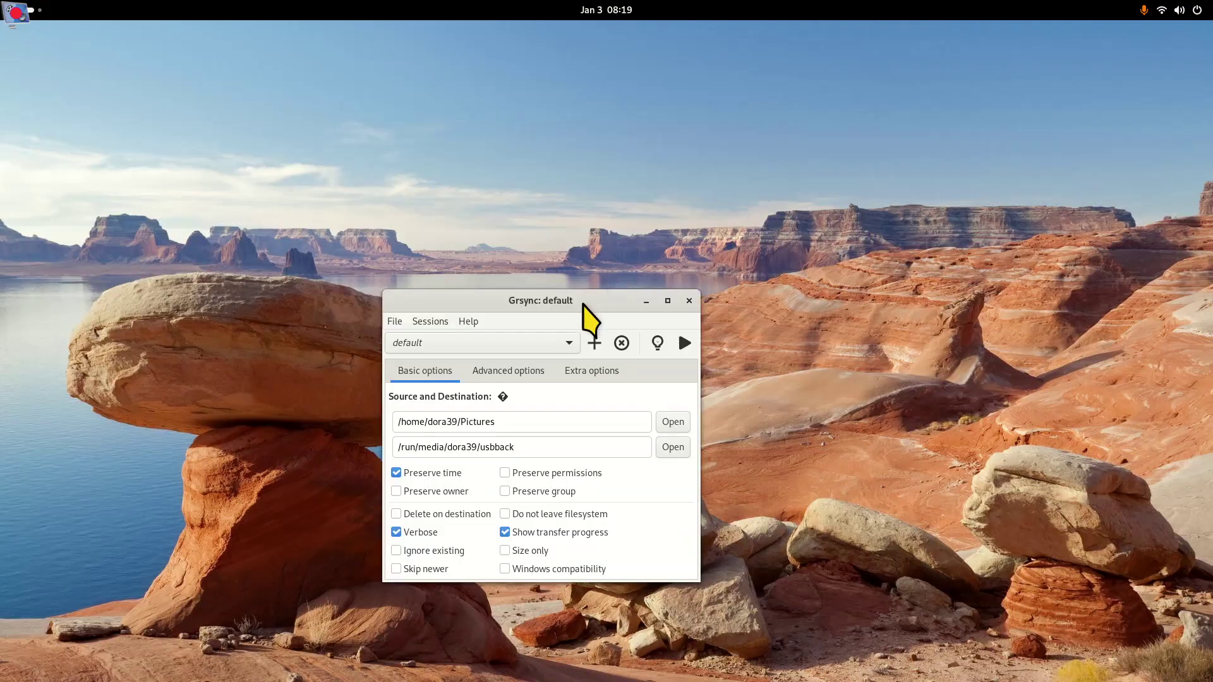
left_click_drag(588, 302, 678, 344)
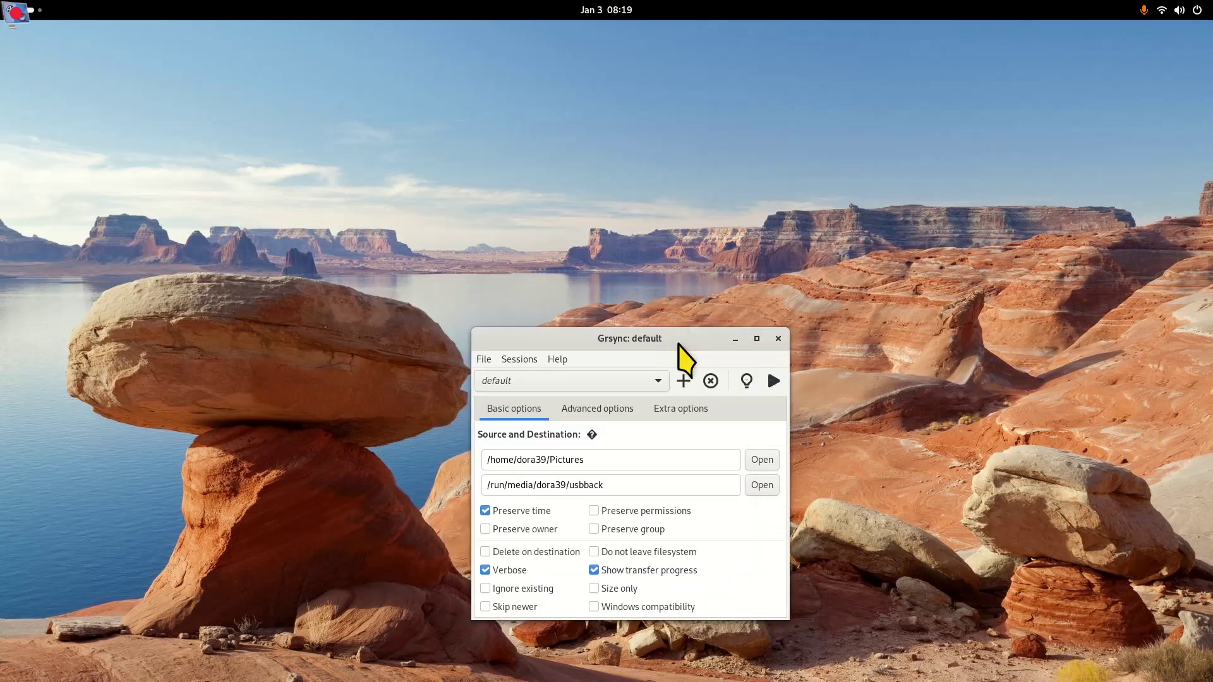
Open two Files windows and arrange them side by side, keeping the Grsync window in front
key("super")
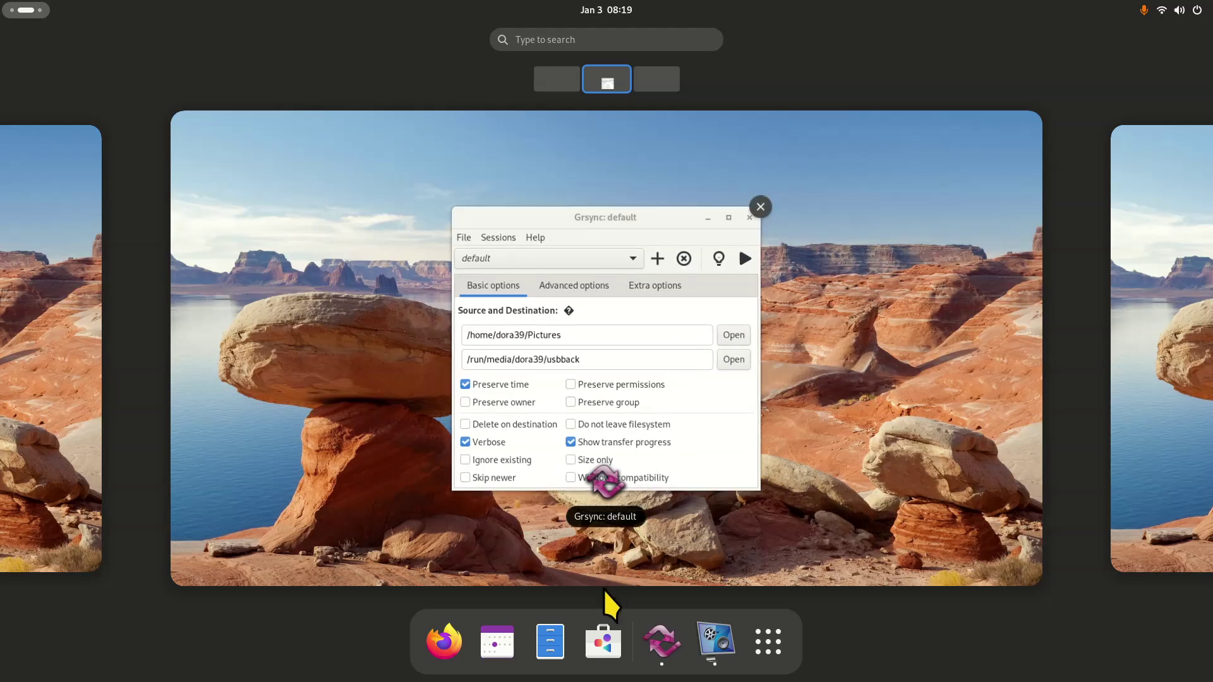
left_click(555, 646)
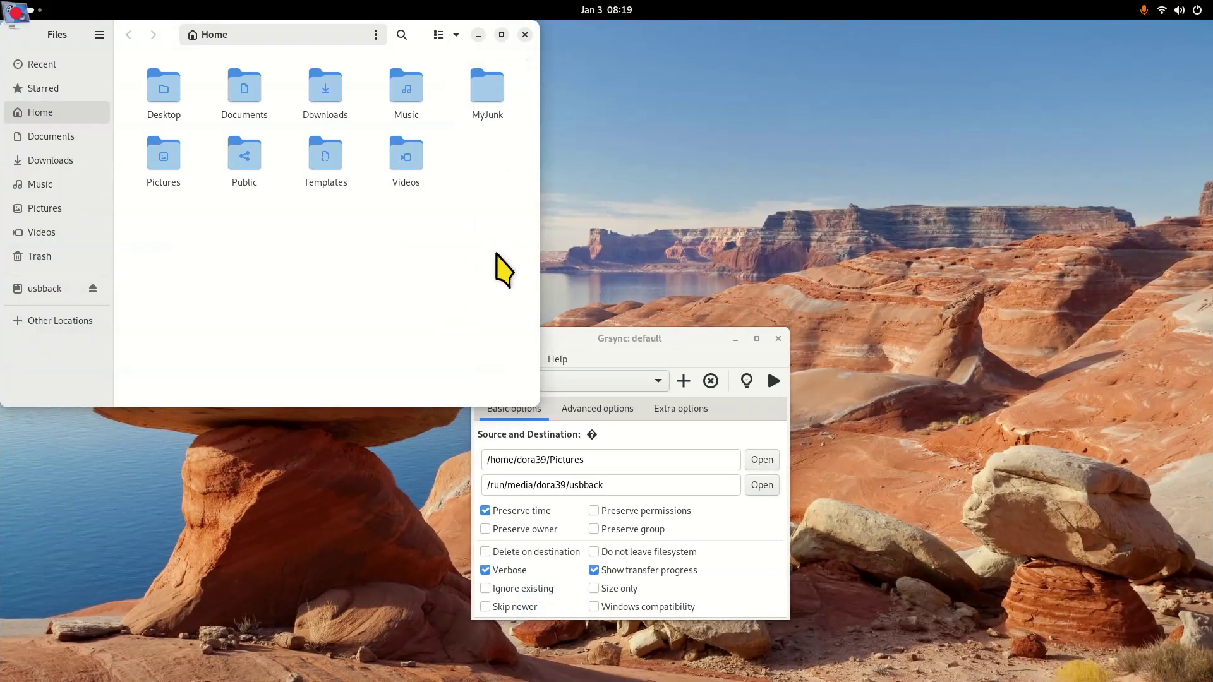
key("ctrl+n")
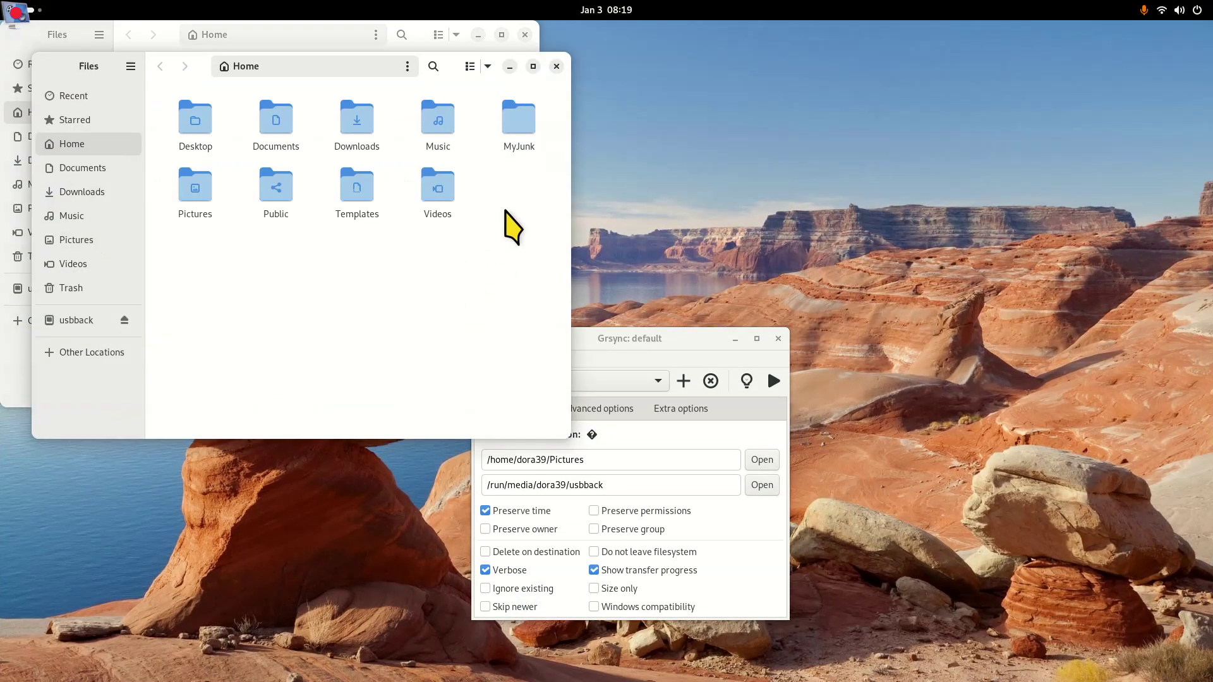
left_click_drag(455, 68, 1142, 28)
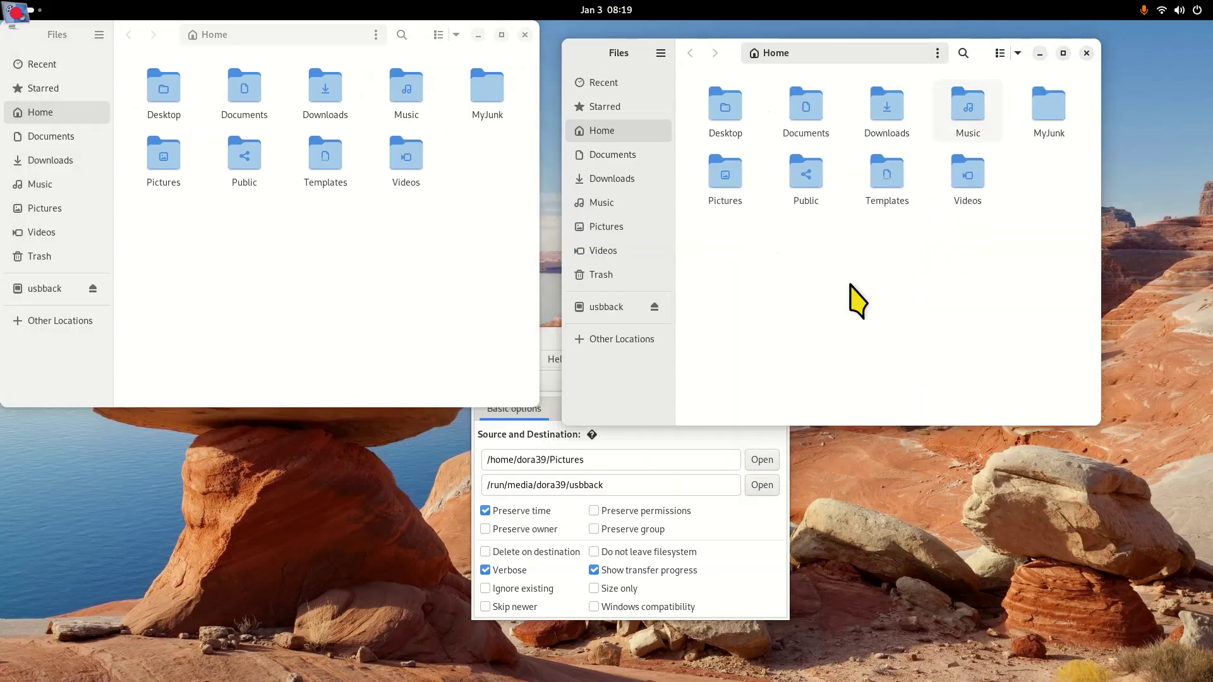
left_click(551, 338)
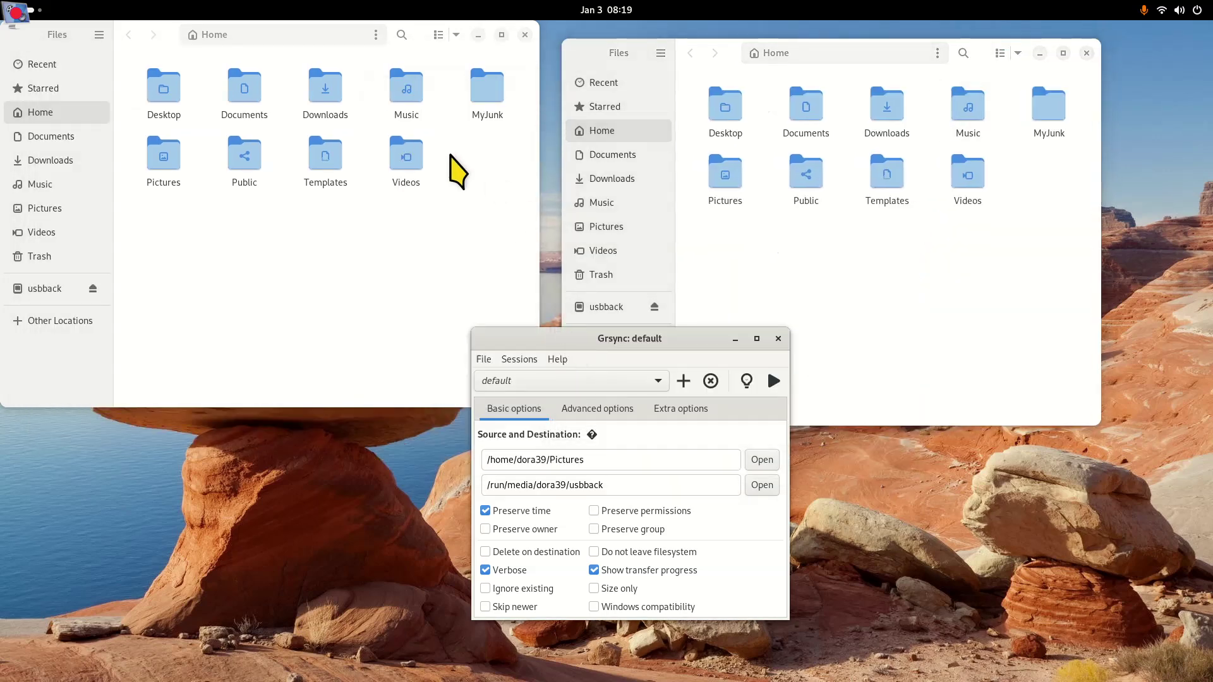
left_click(425, 36)
left_click_drag(426, 35, 439, 64)
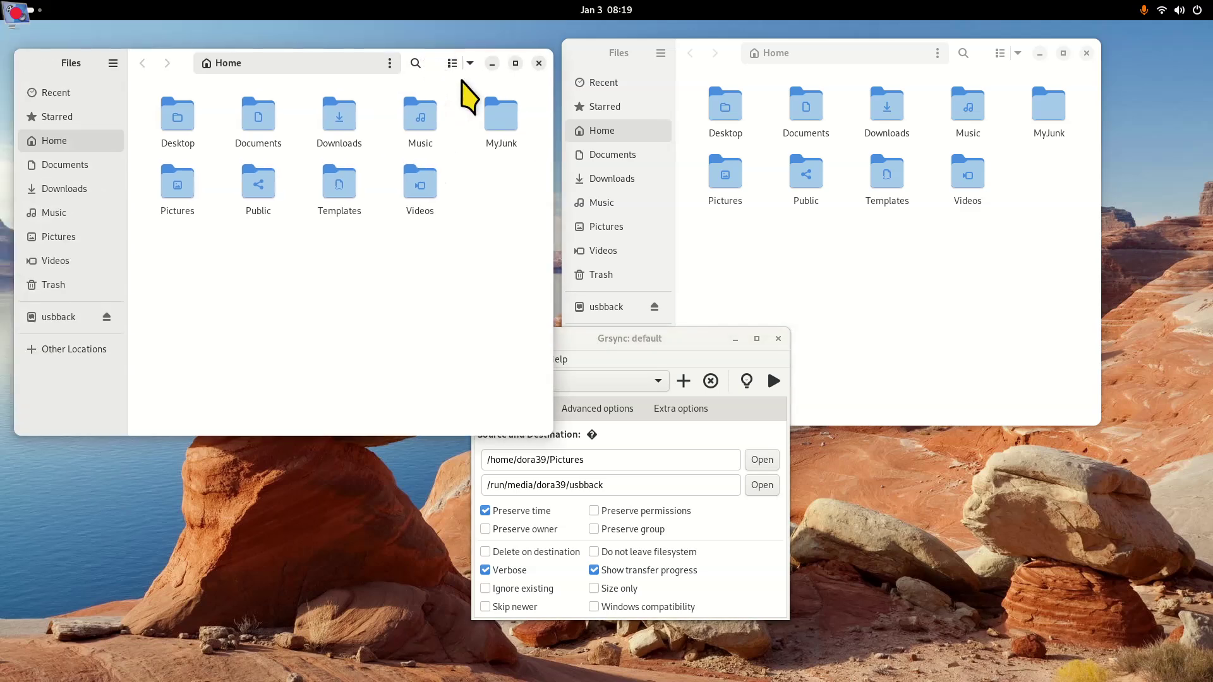
left_click(660, 340)
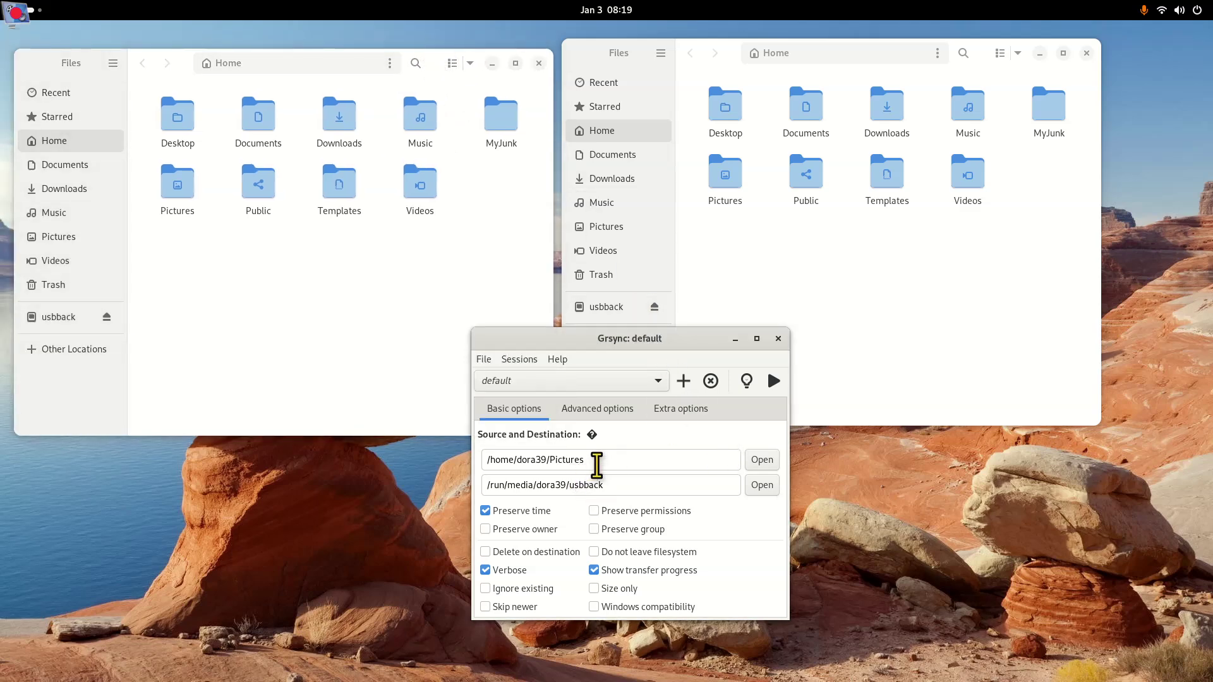
Clear both the source and destination paths of the default Grsync session
triple_click(588, 460)
key("BackSpace")
triple_click(626, 484)
key("BackSpace")
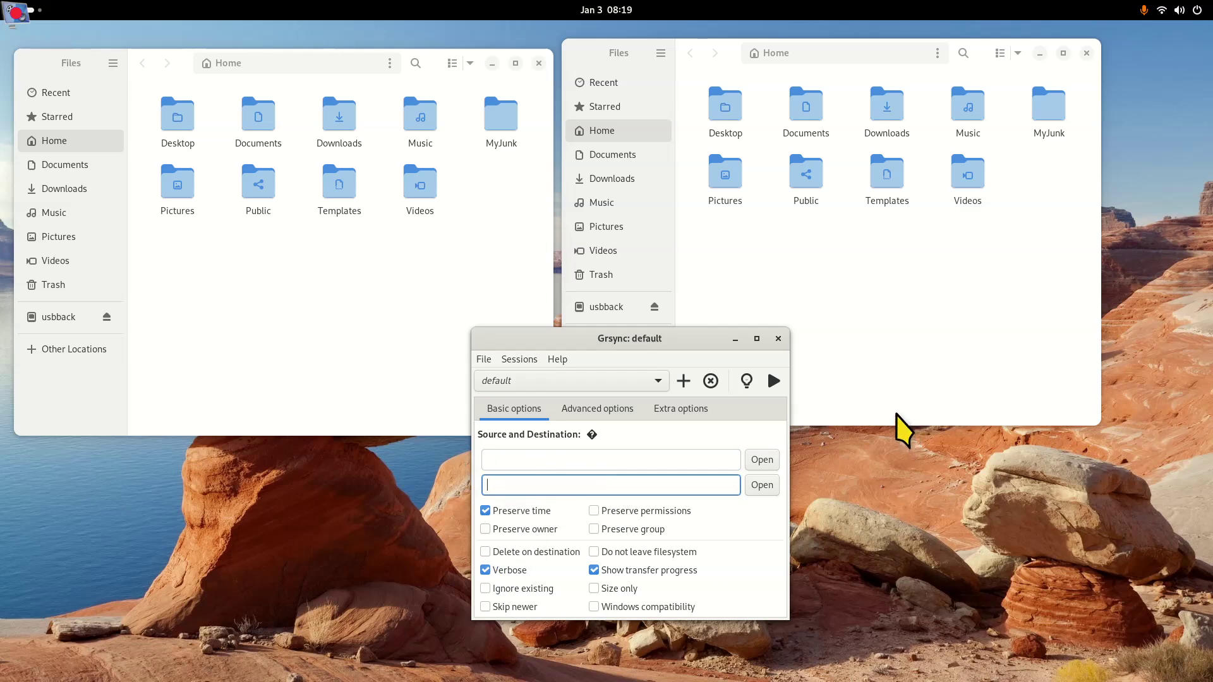
Shift the Grsync window slightly and view the program's version information
left_click_drag(645, 344, 606, 335)
left_click(516, 349)
left_click(561, 365)
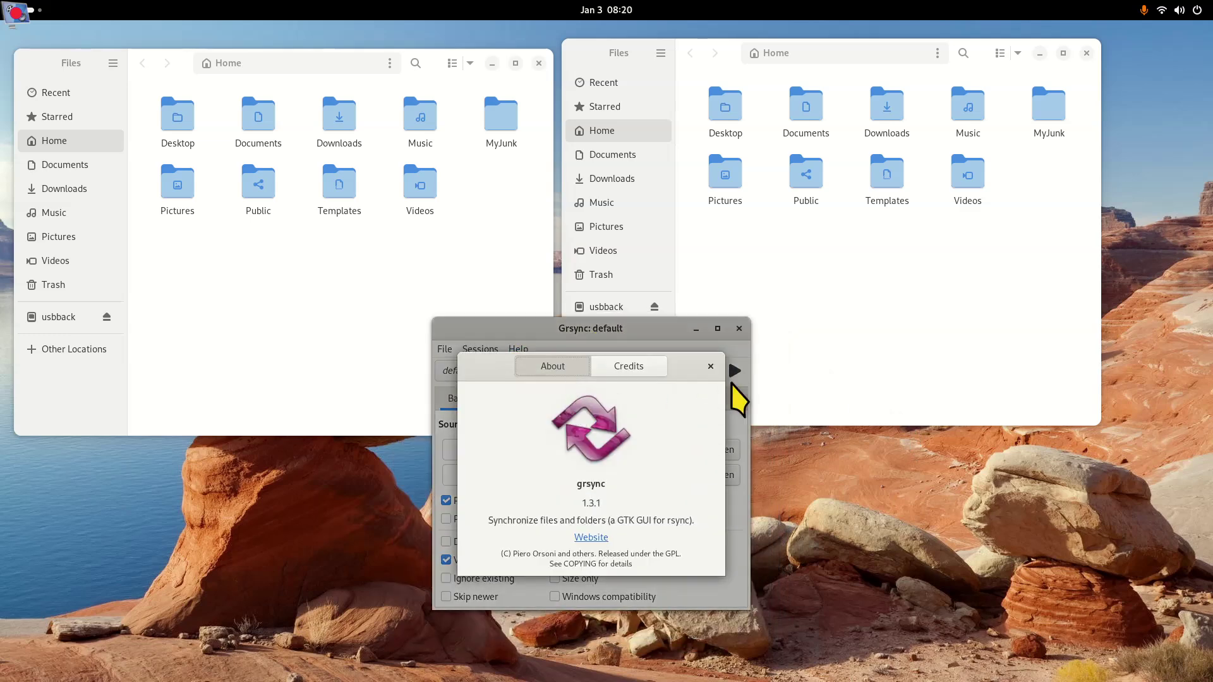
left_click(710, 366)
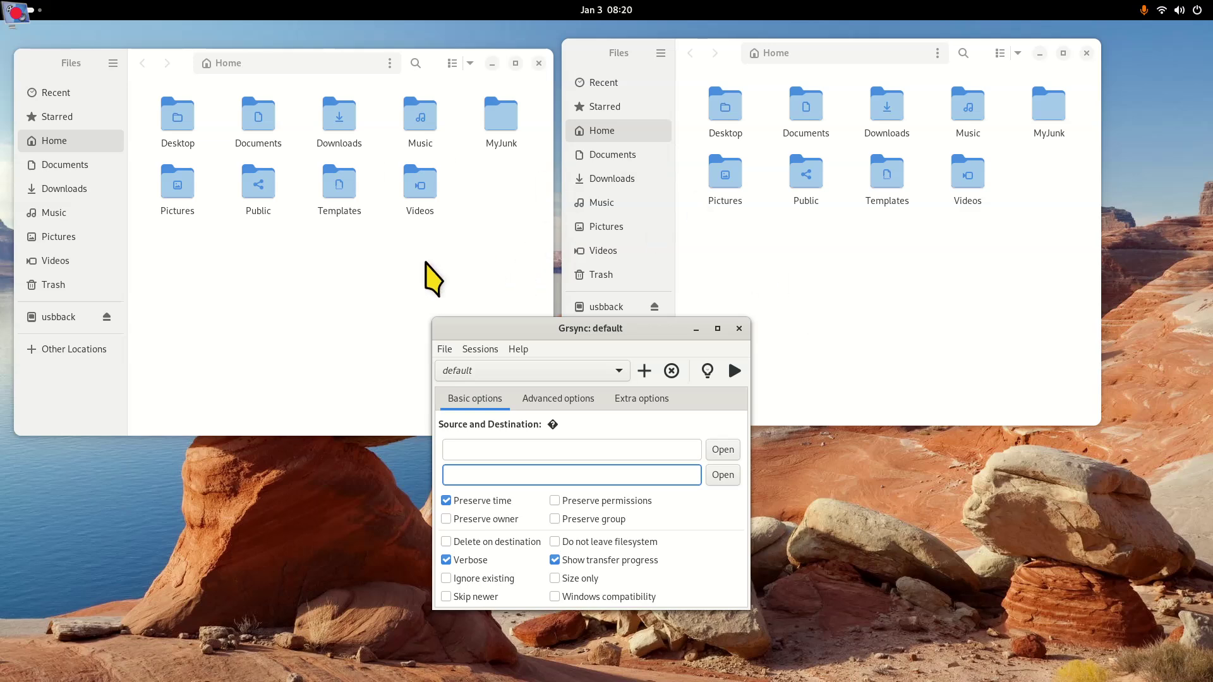
Inspect the usbback and back15 drives in the first Files window, leaving usbback displayed and Grsync in front
left_click(35, 318)
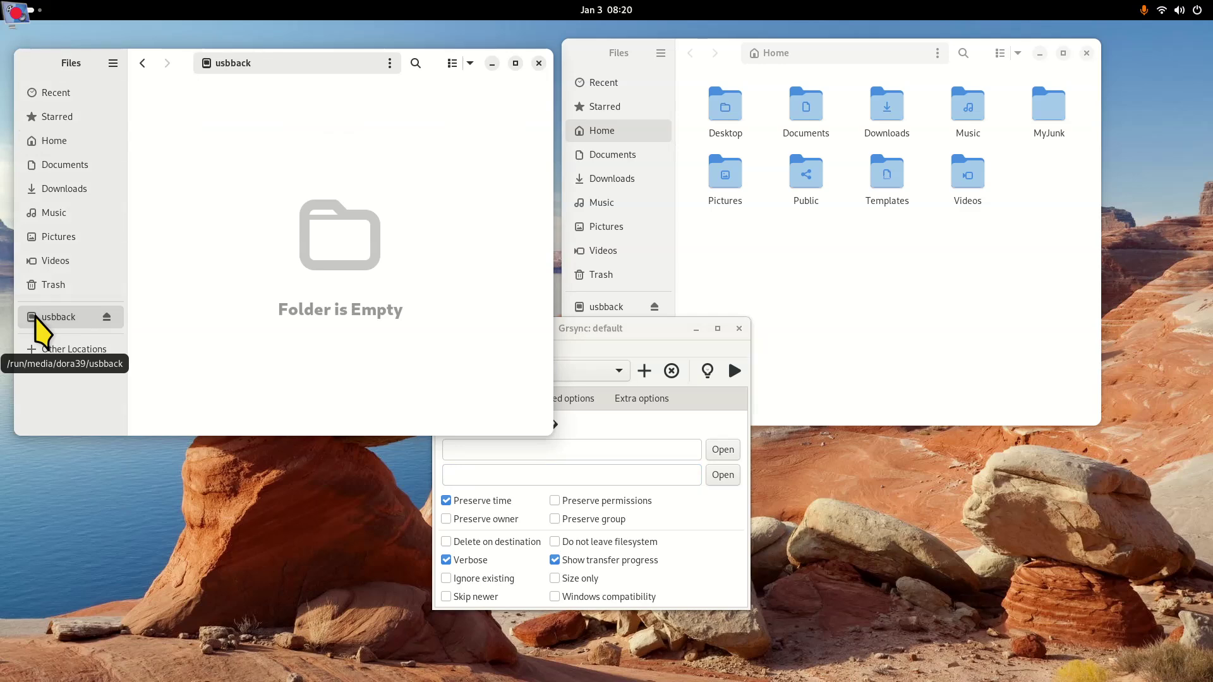
left_click(38, 350)
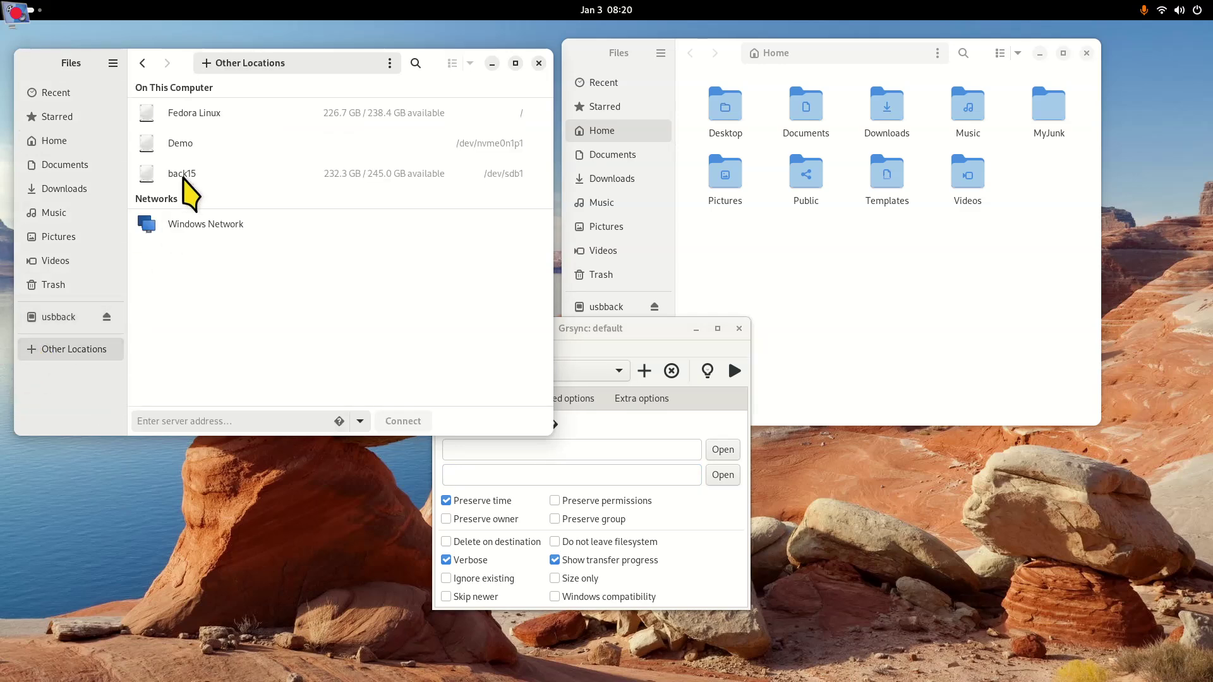
left_click(188, 172)
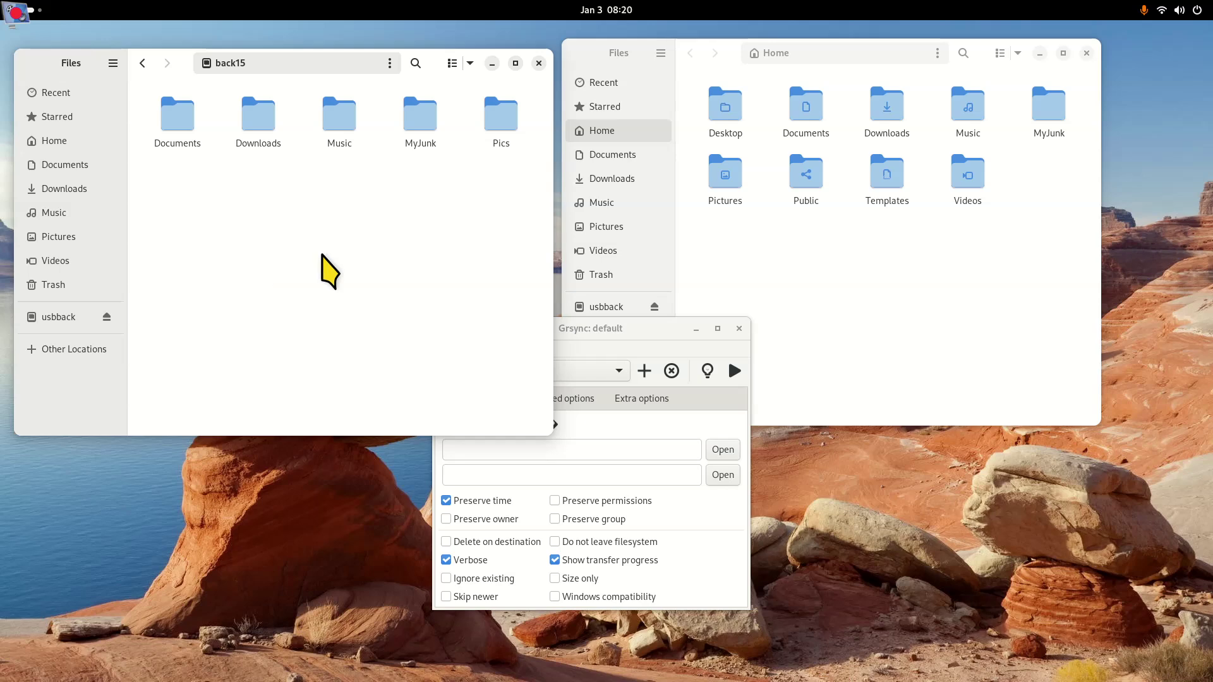
left_click(631, 325)
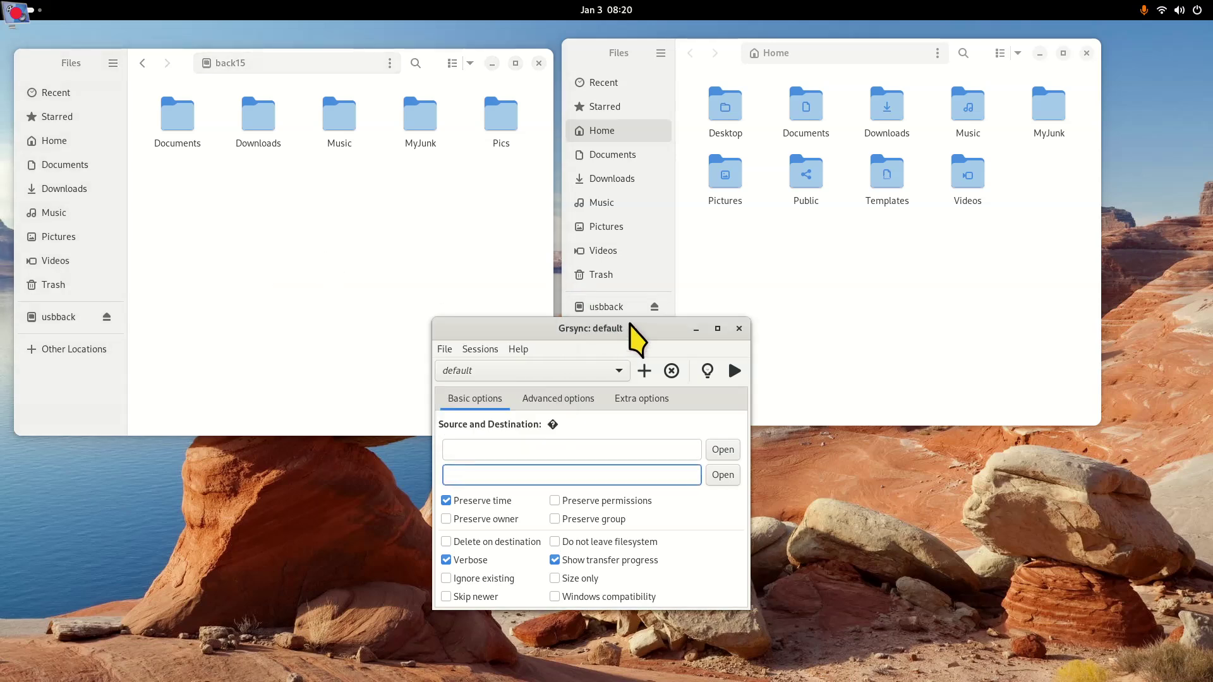
left_click(98, 317)
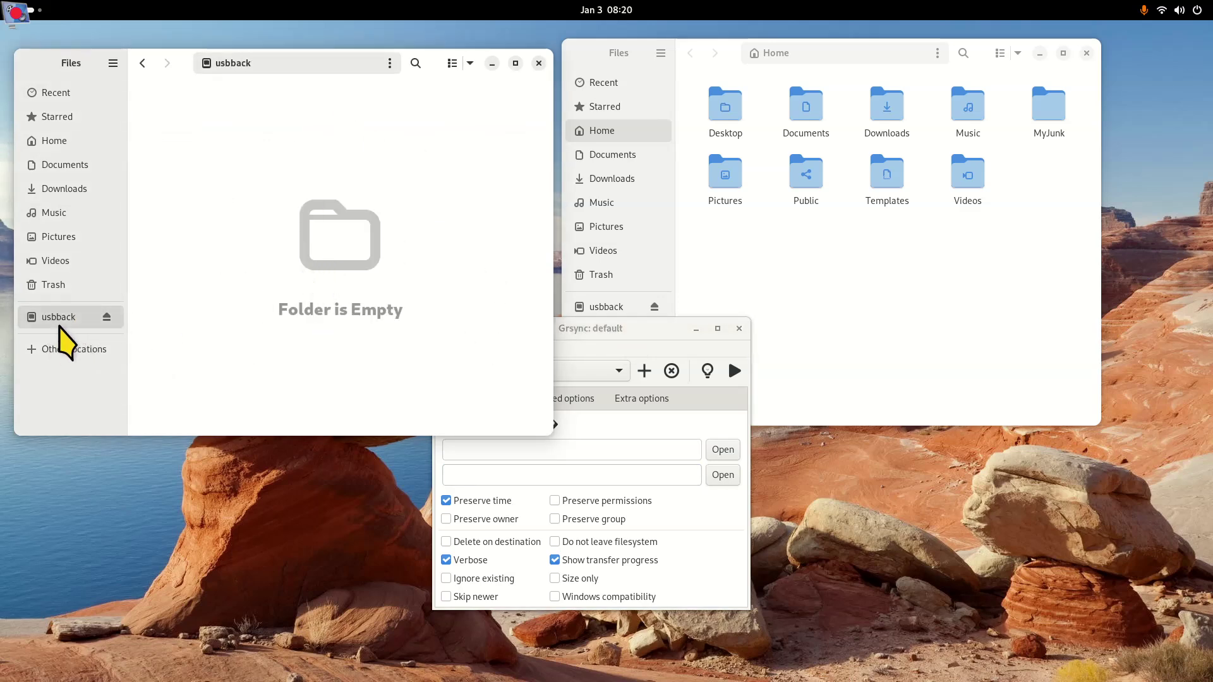
left_click(73, 351)
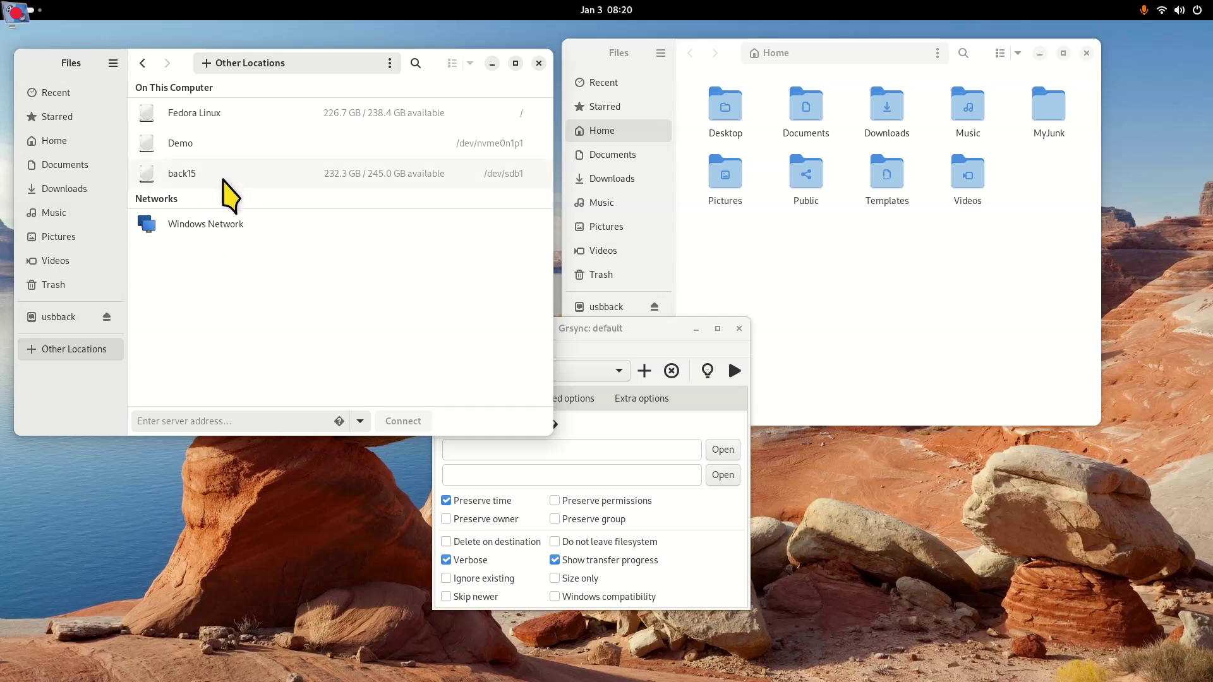
left_click(62, 317)
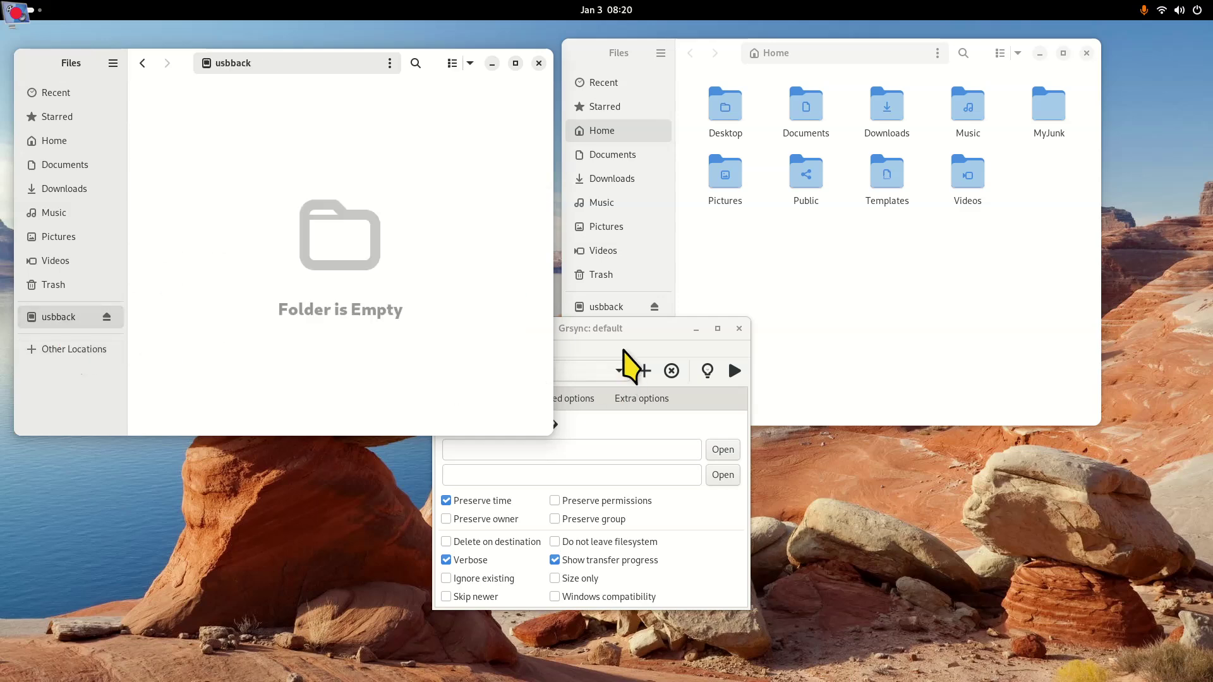
left_click(621, 330)
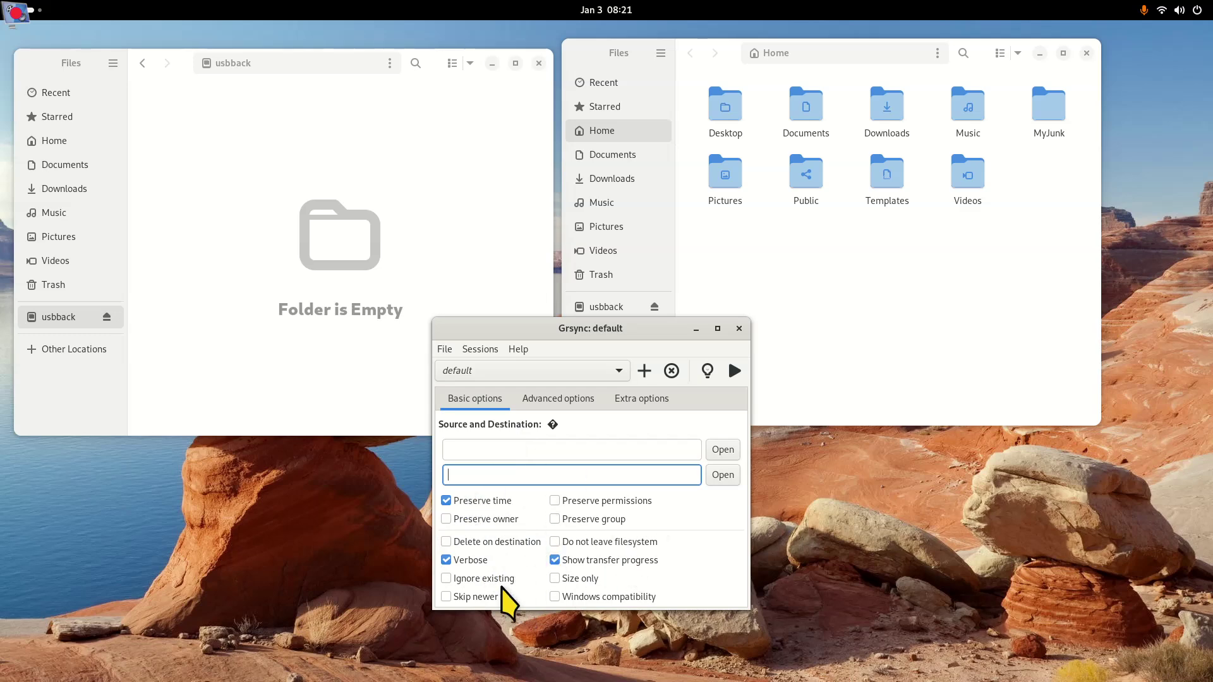
Review Grsync's advanced and extra options, returning to the basic options
left_click(561, 400)
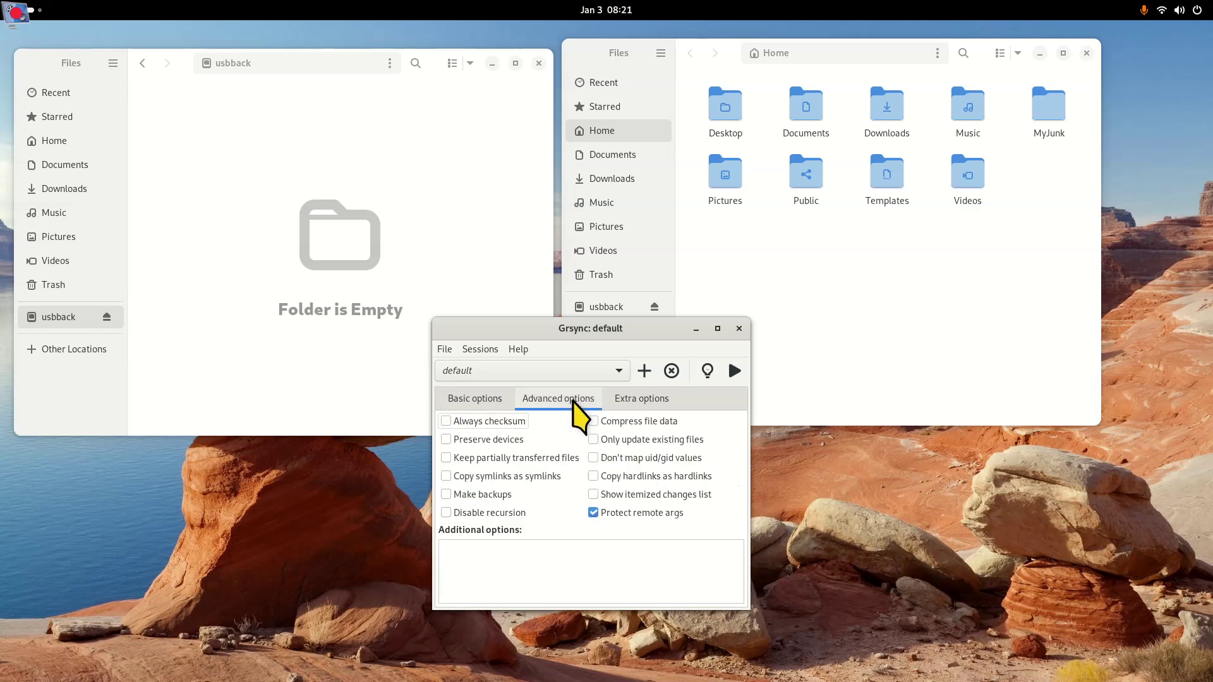
left_click(655, 404)
left_click(455, 405)
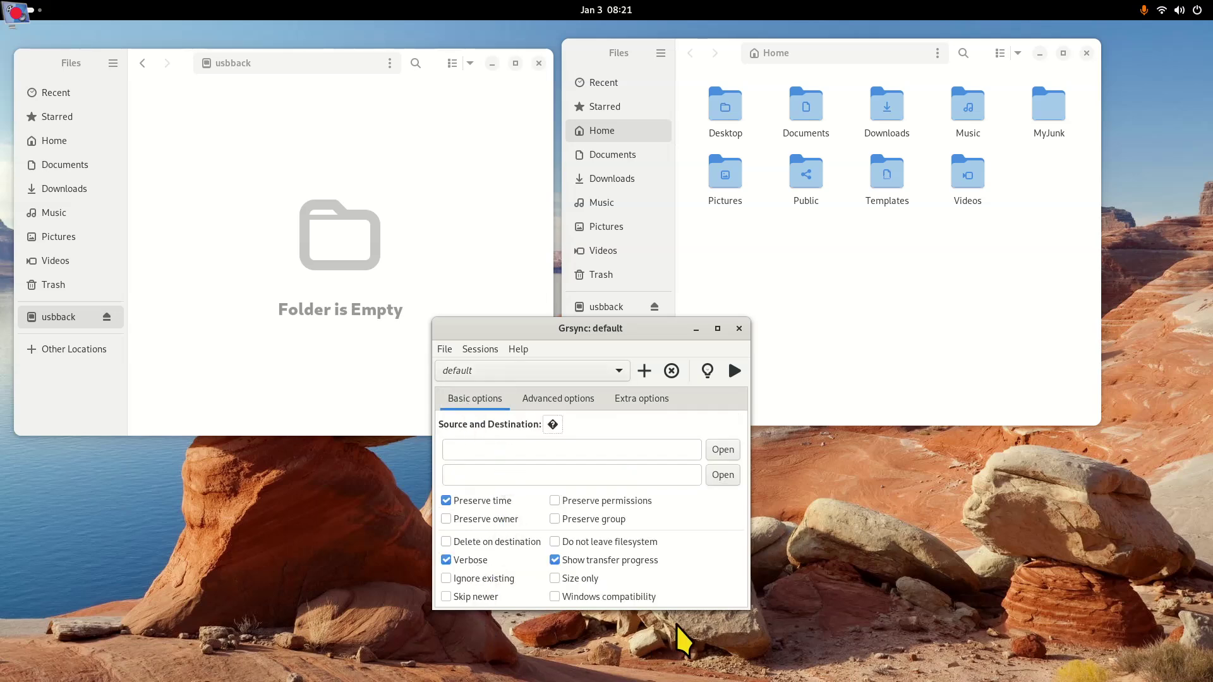
Reposition the Grsync window and set the home Documents folder as the backup source
left_click_drag(620, 329, 550, 329)
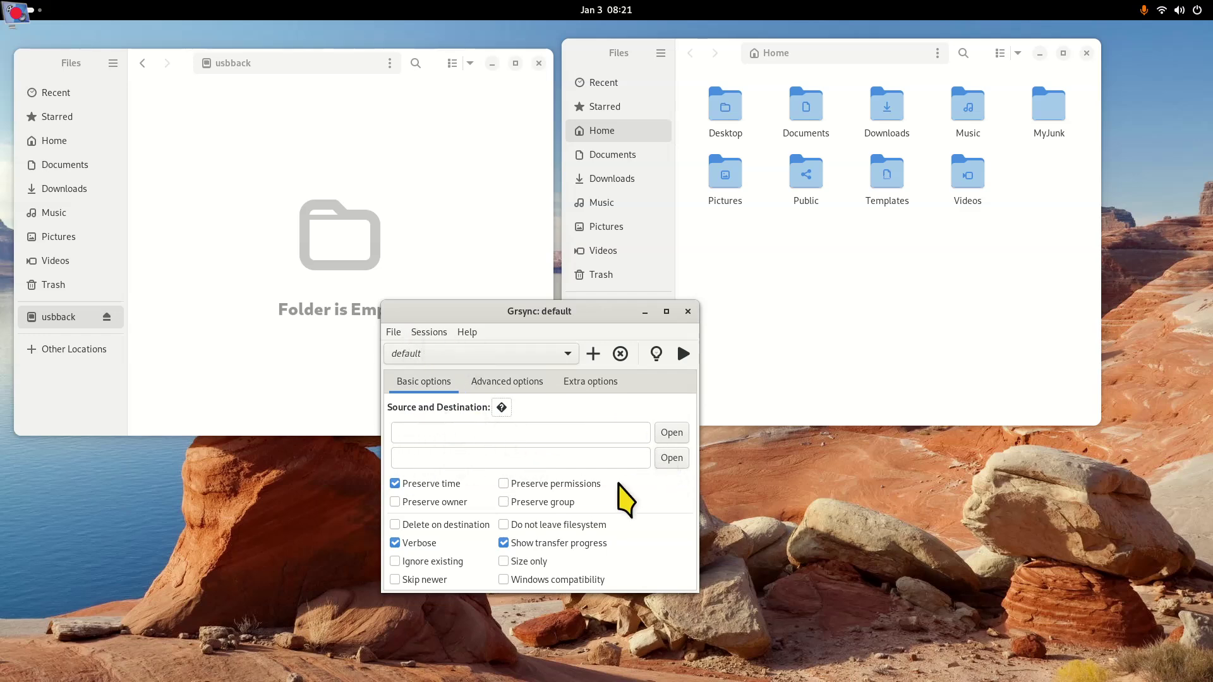
left_click(671, 432)
left_click(198, 174)
left_click(900, 97)
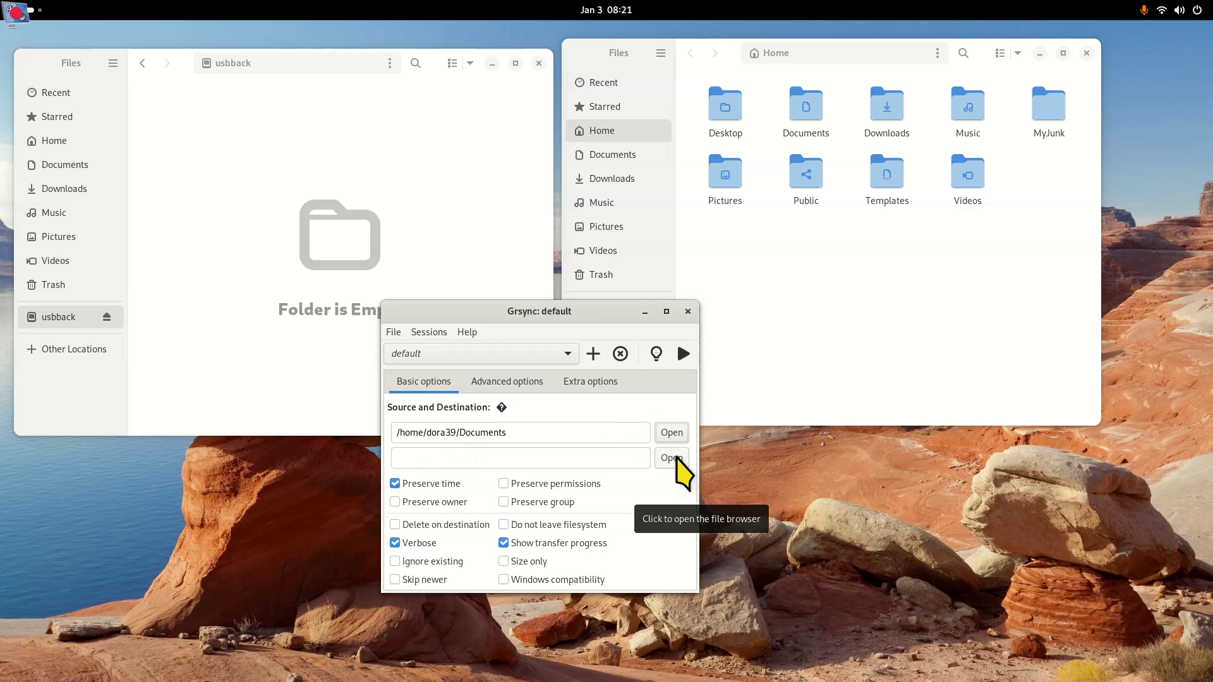
Set the usbback drive as the backup destination
left_click(674, 460)
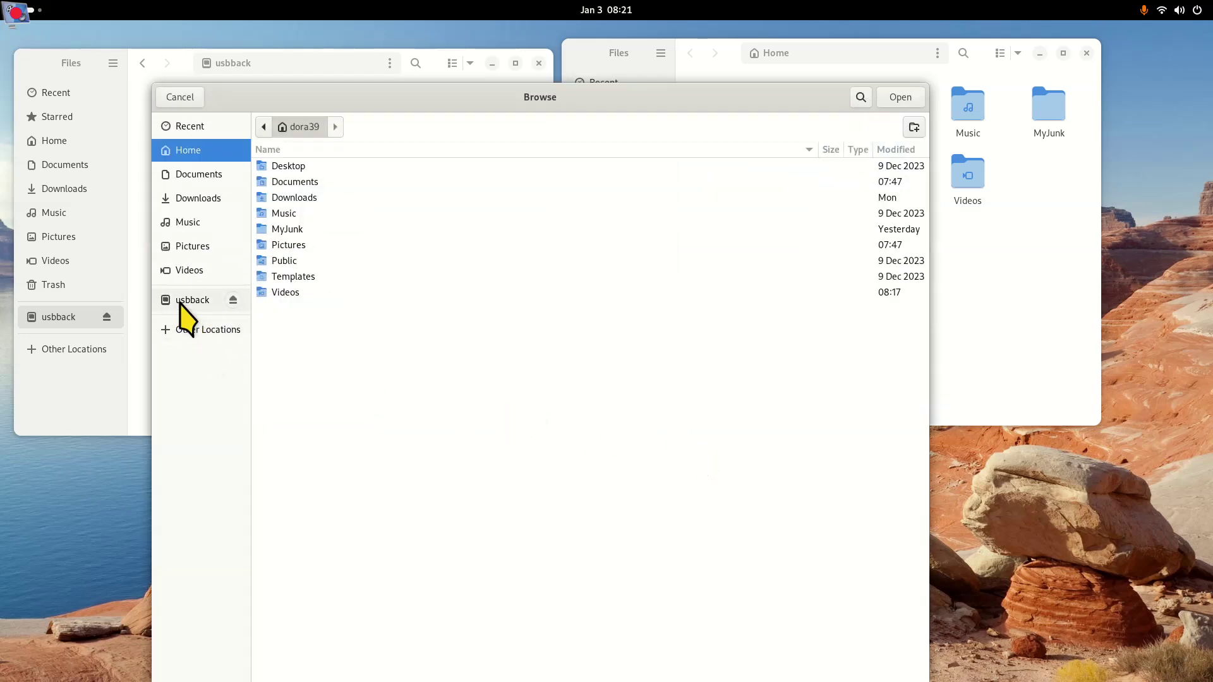
left_click(236, 289)
left_click(900, 98)
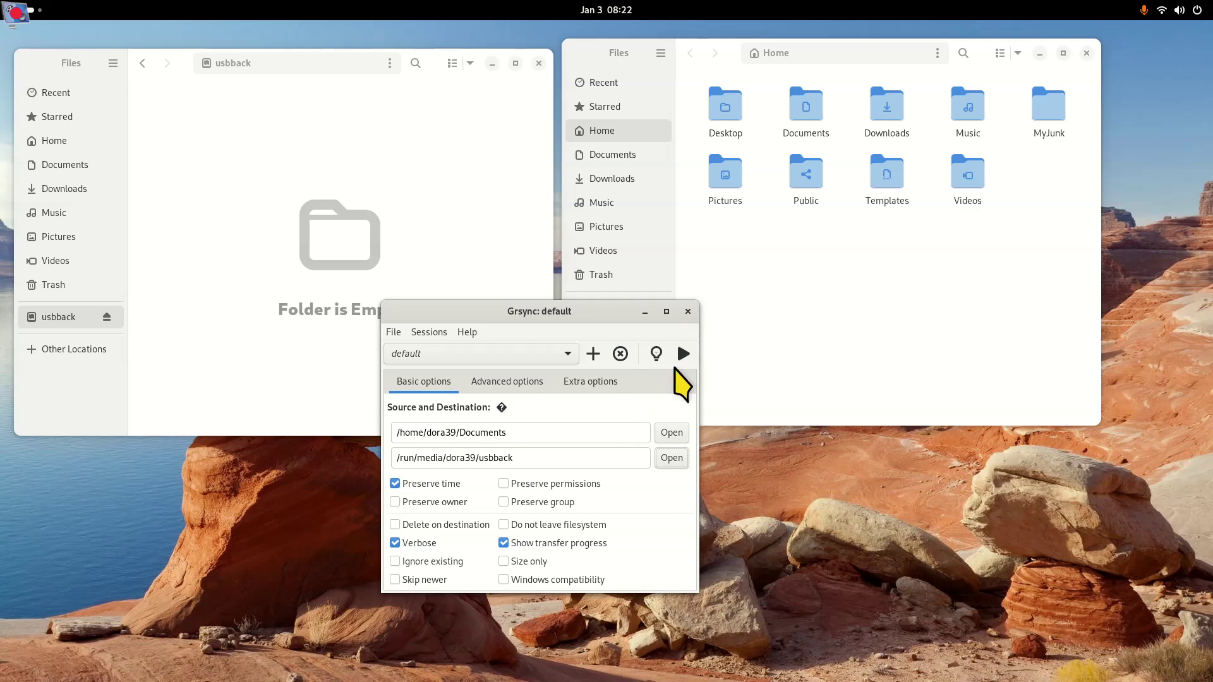
Run the Documents backup to usbback, open the source and backup Documents folders side by side, and close the finished report
left_click(683, 353)
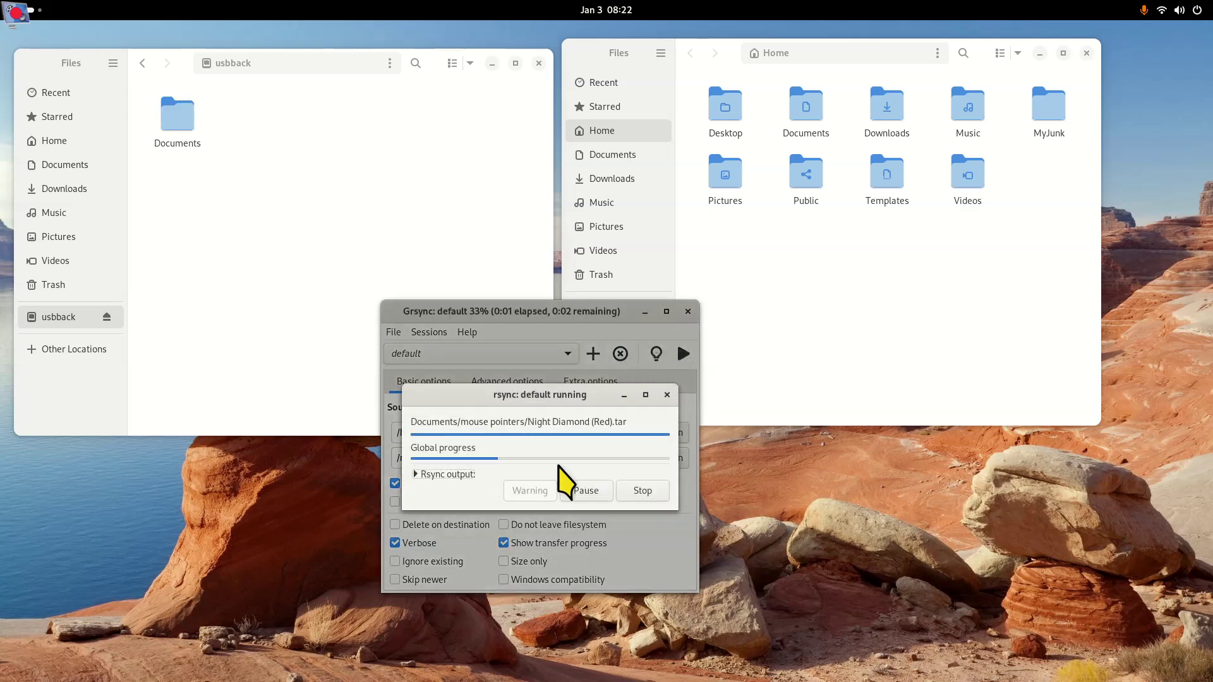
left_click(632, 154)
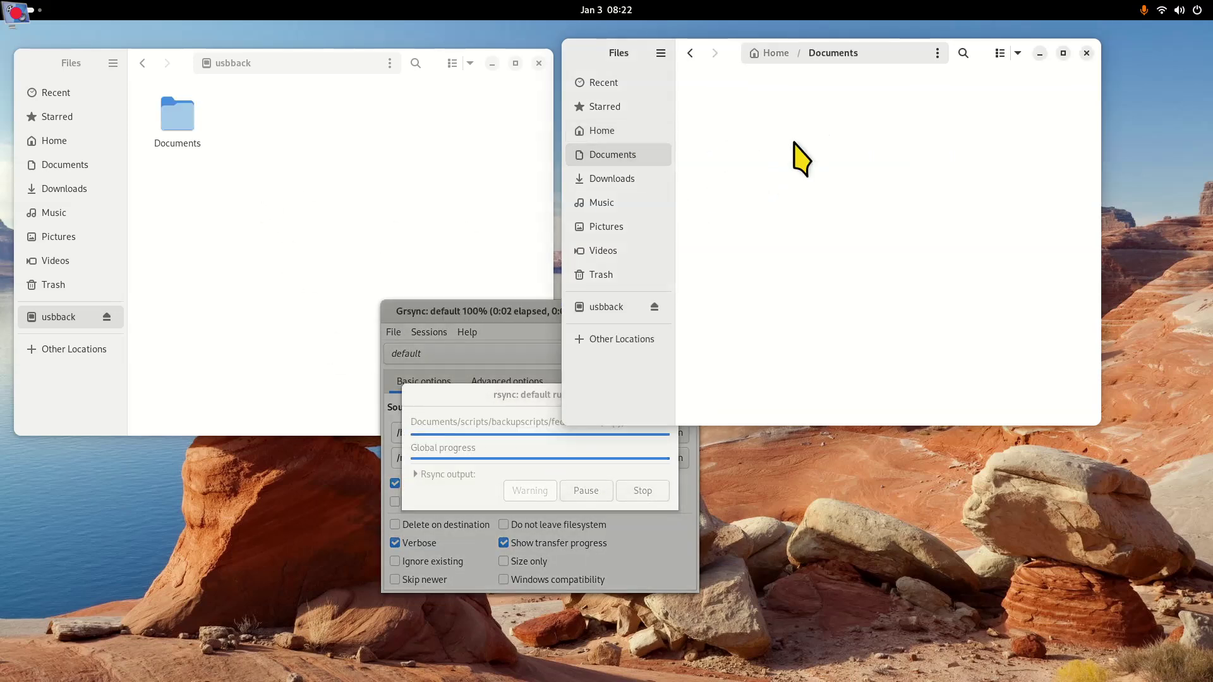
left_click(181, 121)
double_click(181, 120)
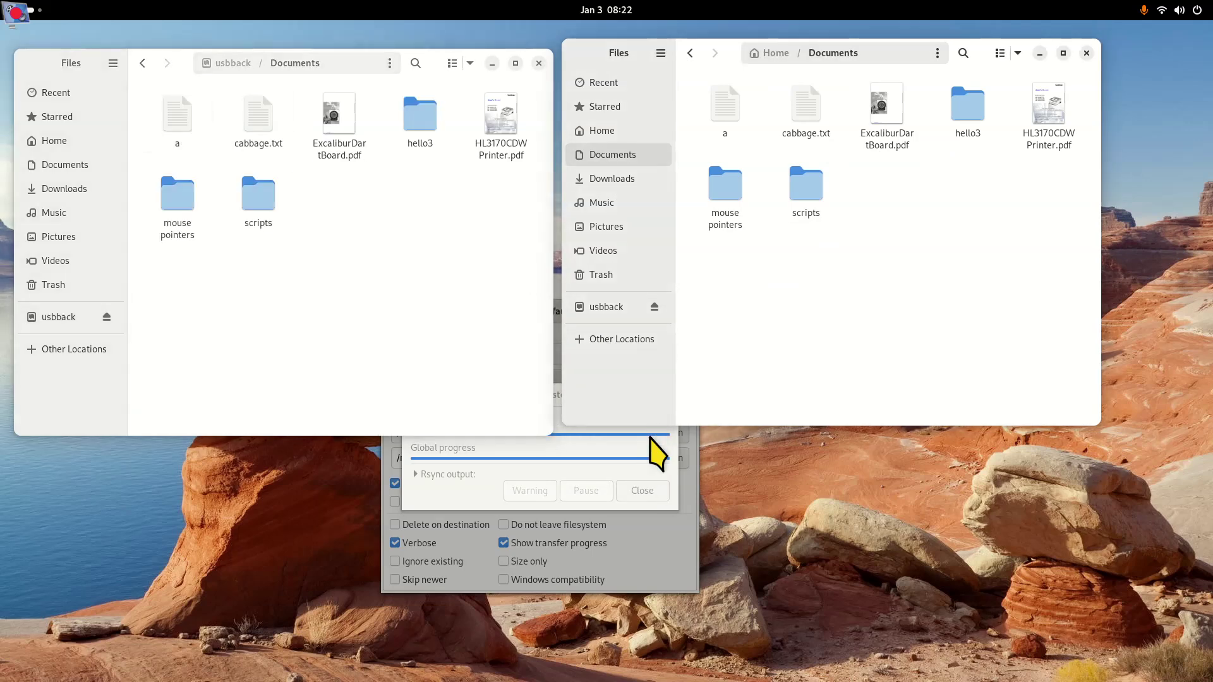
left_click(650, 492)
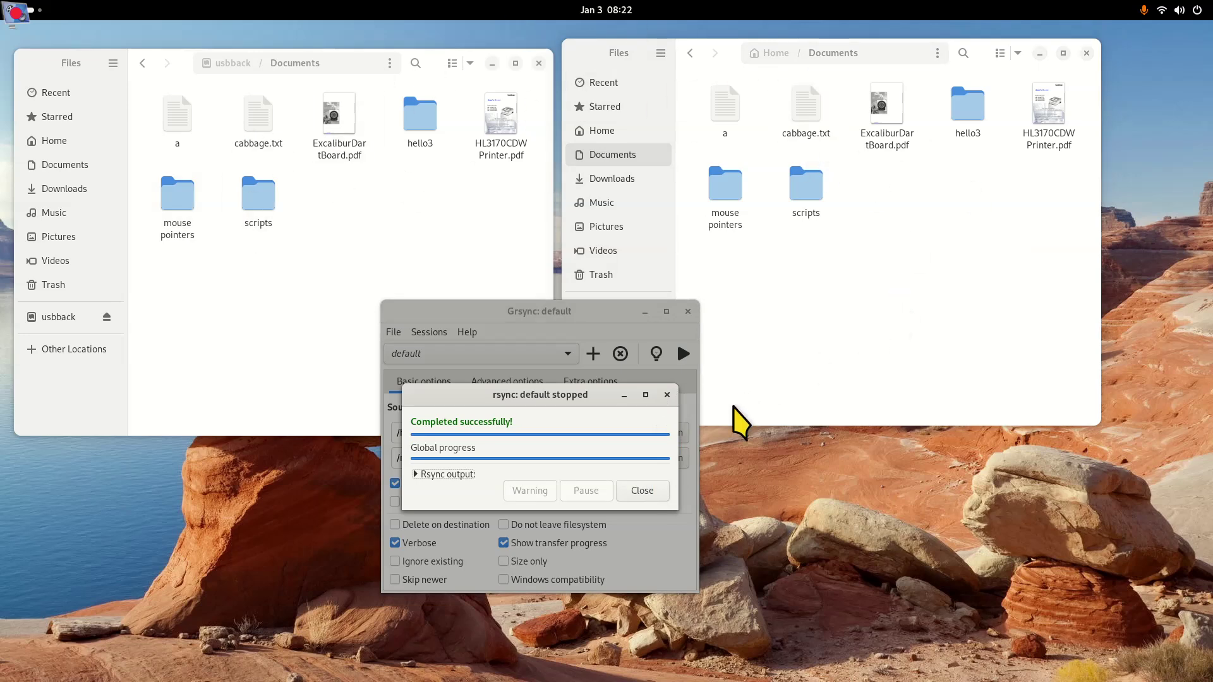
left_click(641, 491)
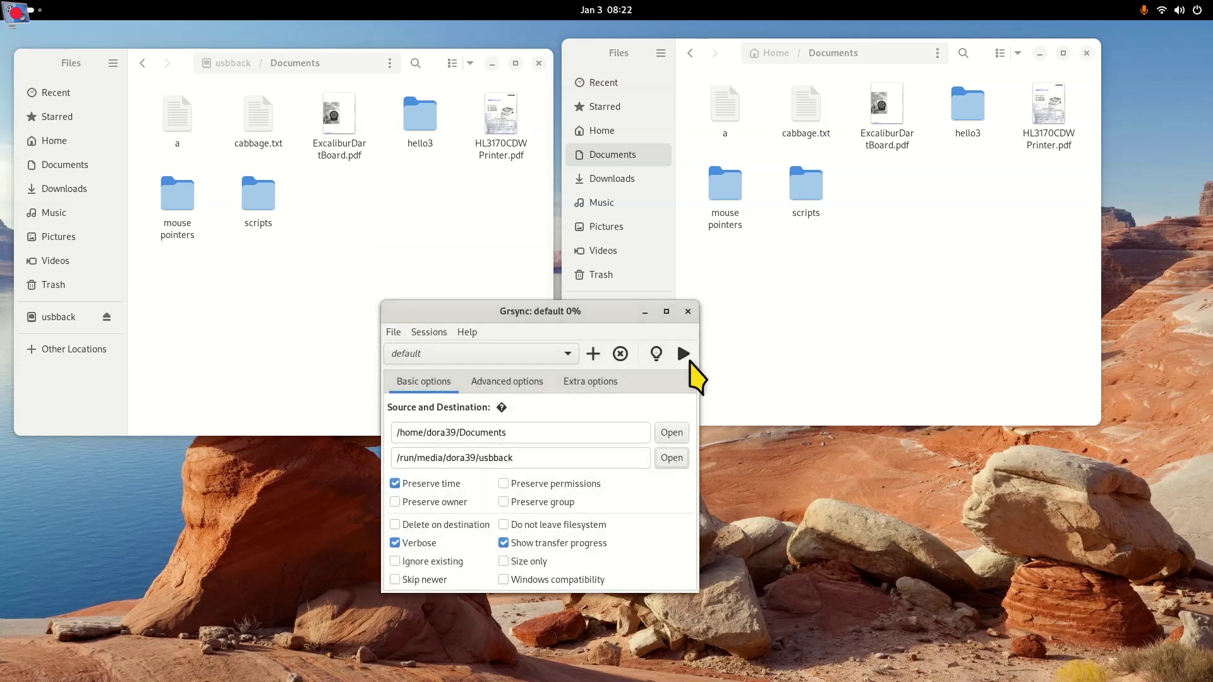
Run the unchanged Documents backup again, close its report, and move the Grsync window lower on the desktop
left_click(683, 353)
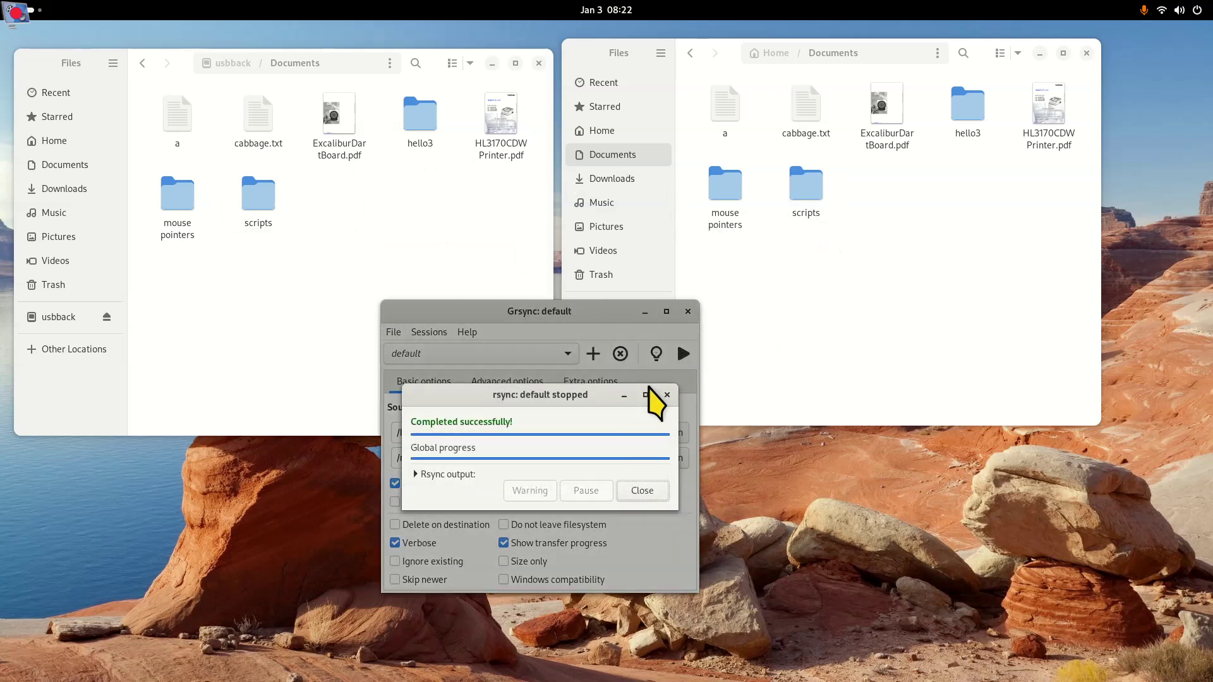
left_click(666, 395)
left_click_drag(603, 311, 603, 364)
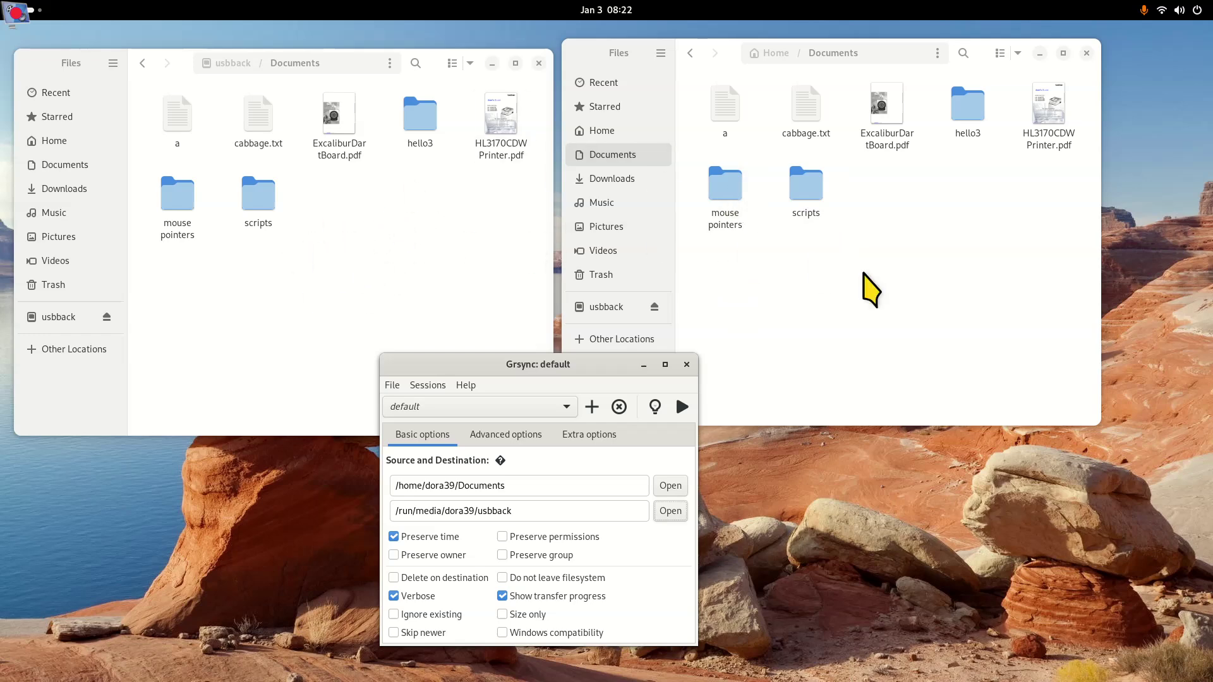
left_click(726, 110)
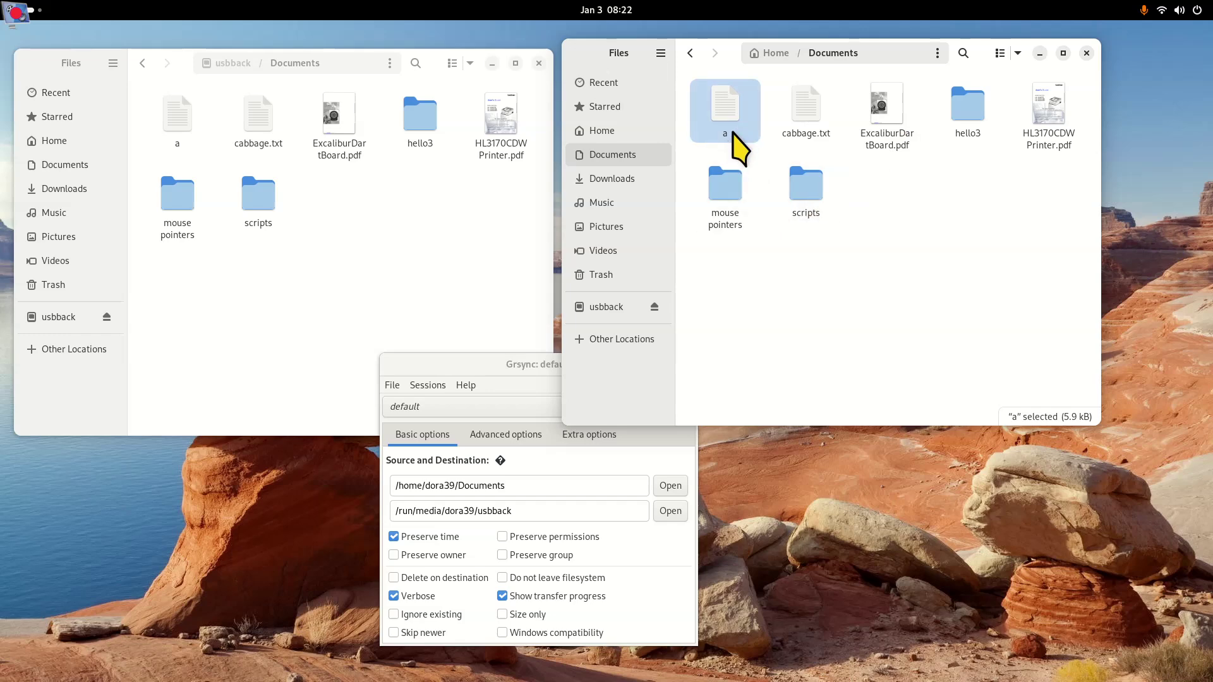
left_click(344, 239)
left_click(651, 443)
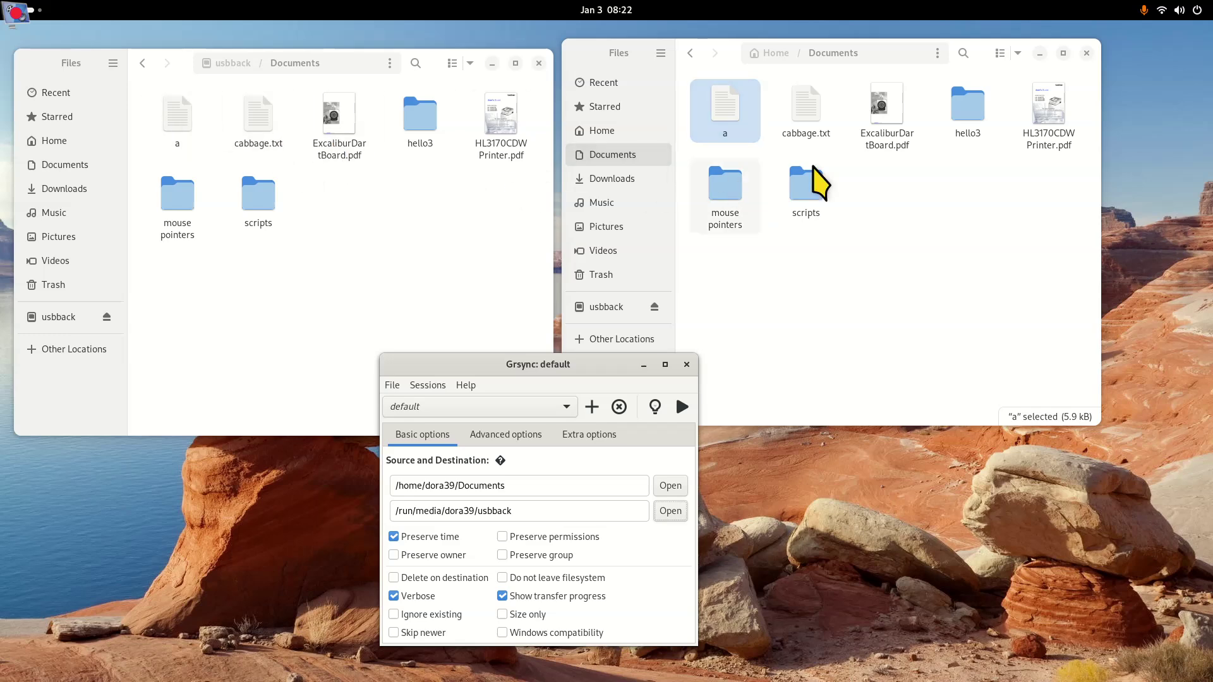
left_click(804, 120)
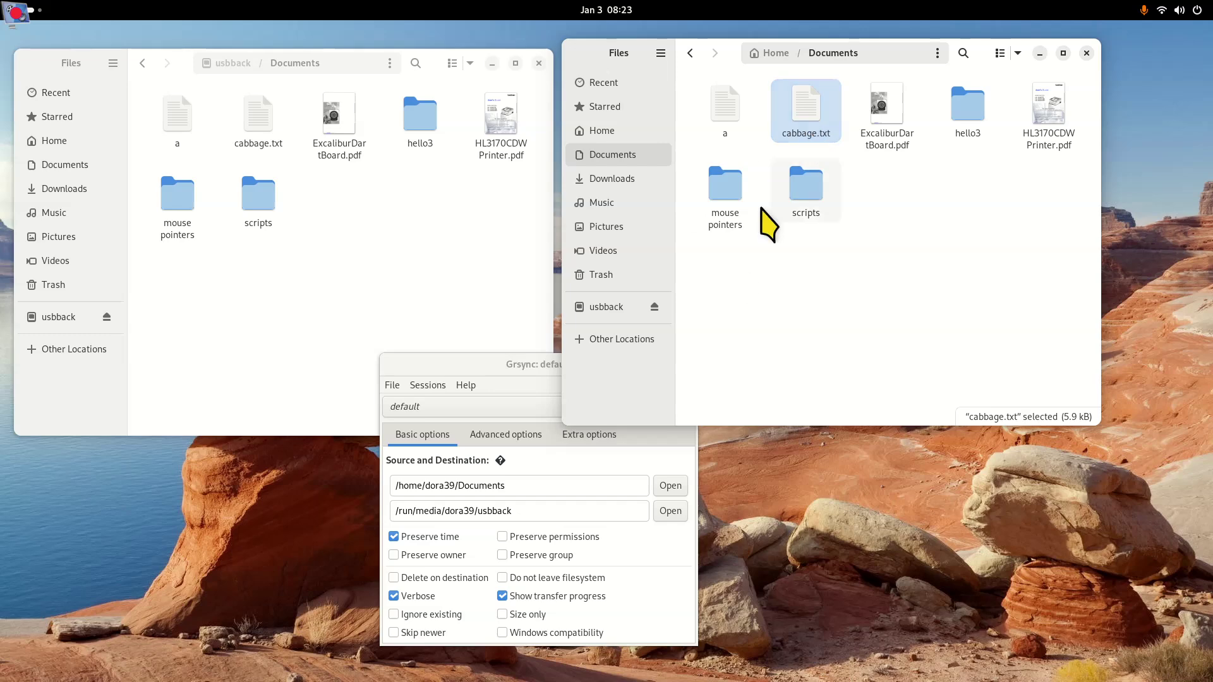
left_click(538, 365)
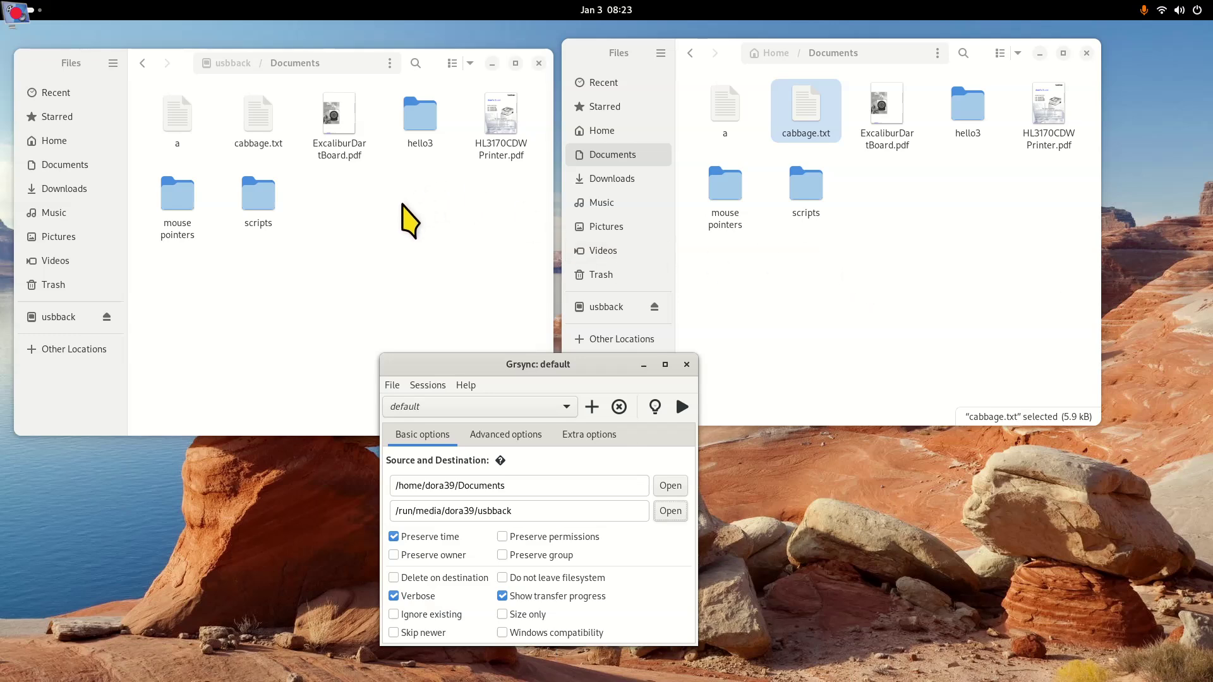
Create a new folder named hello4 in the home Documents folder
left_click(921, 249)
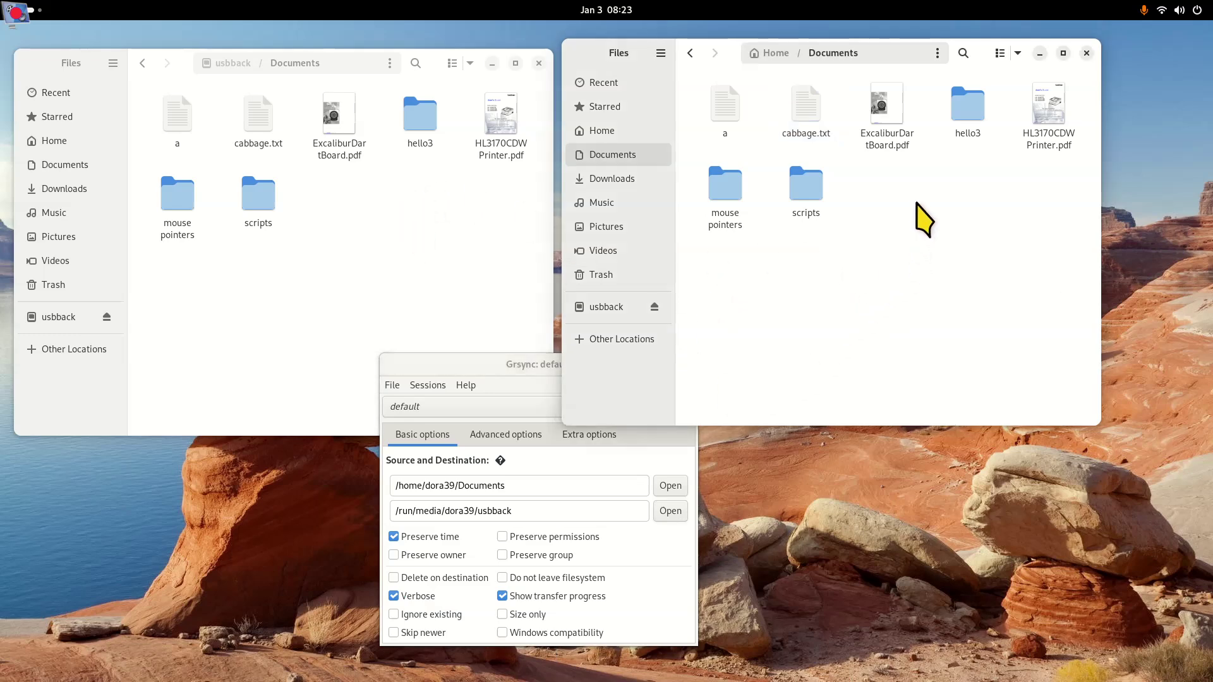
right_click(920, 215)
left_click(945, 216)
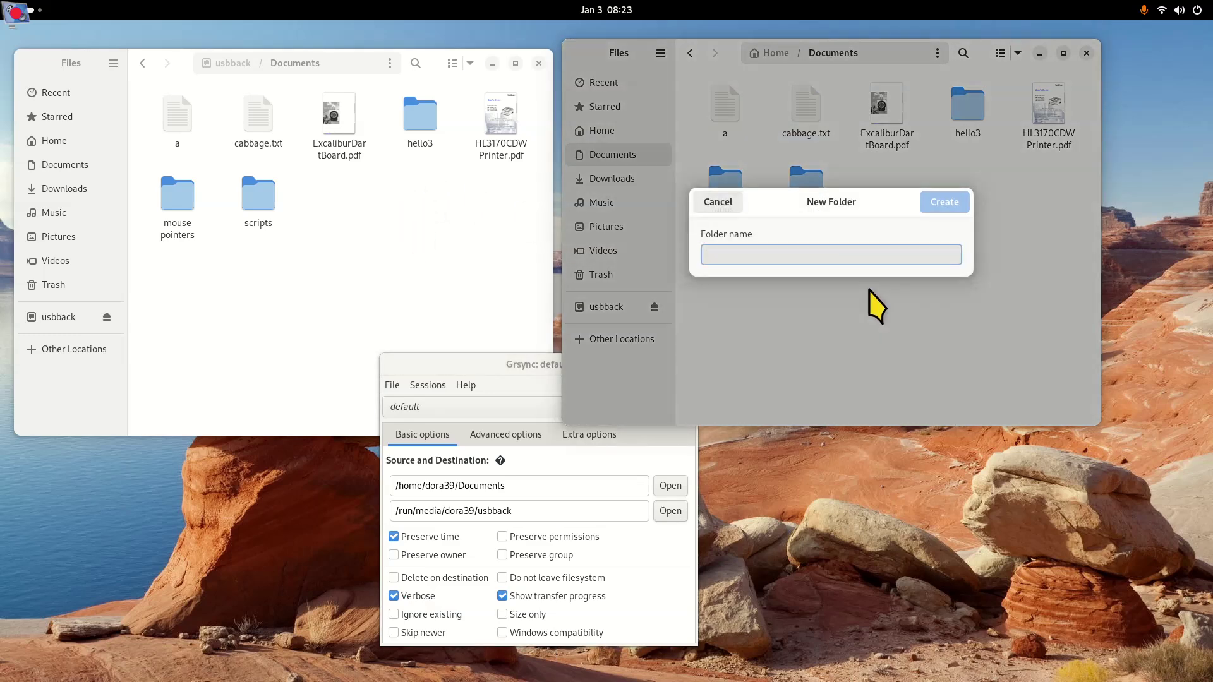
type("hello4")
key("Return")
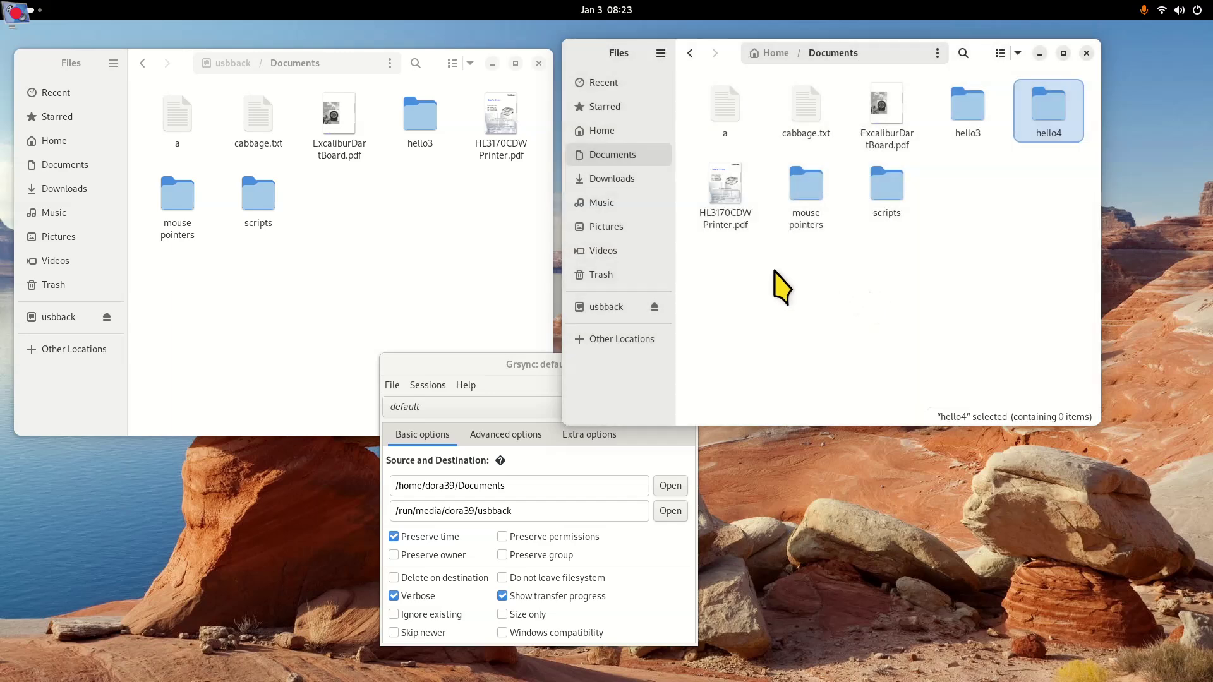
Duplicate HL3170CDW Printer.pdf within the home Documents folder
right_click(734, 181)
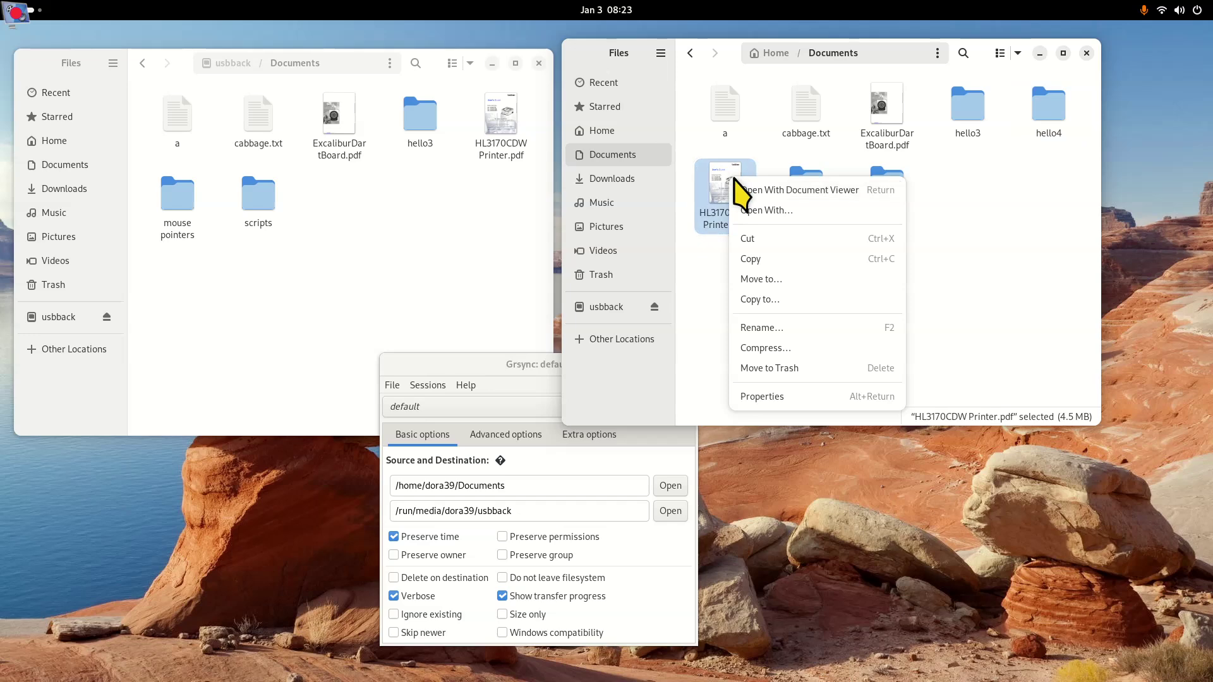
left_click(776, 261)
right_click(812, 278)
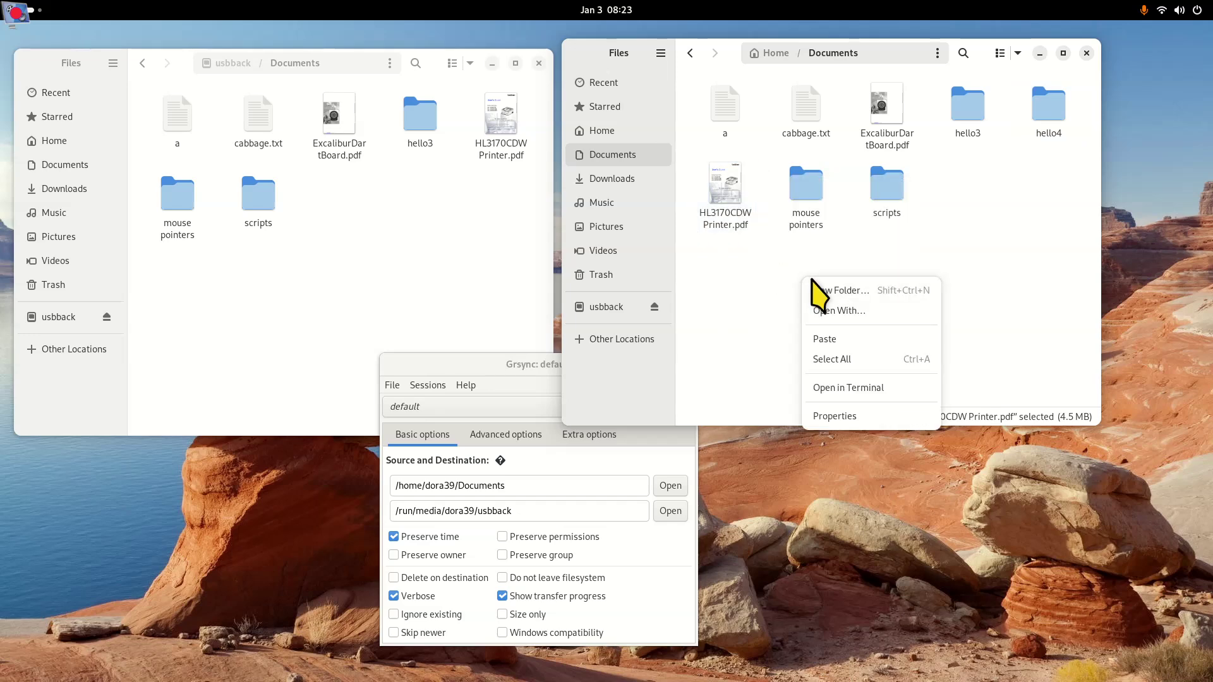
left_click(840, 338)
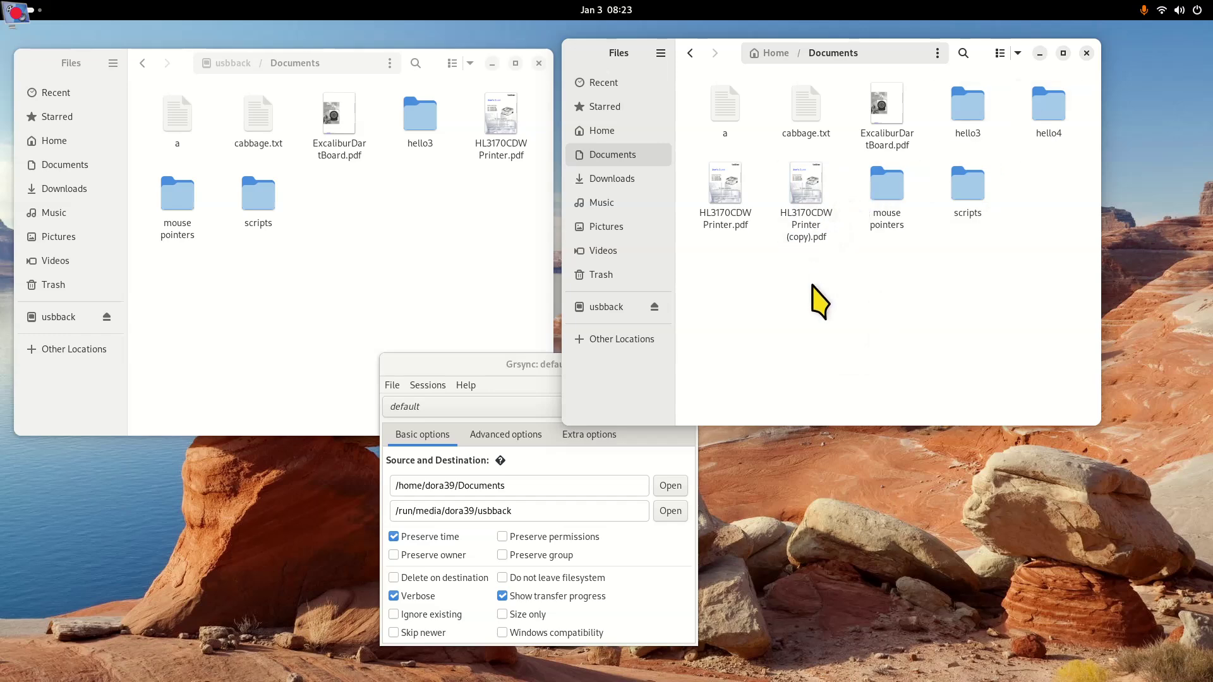
Run the Documents backup to usbback twice to copy the added folder and file, closing the report after each run
left_click(407, 239)
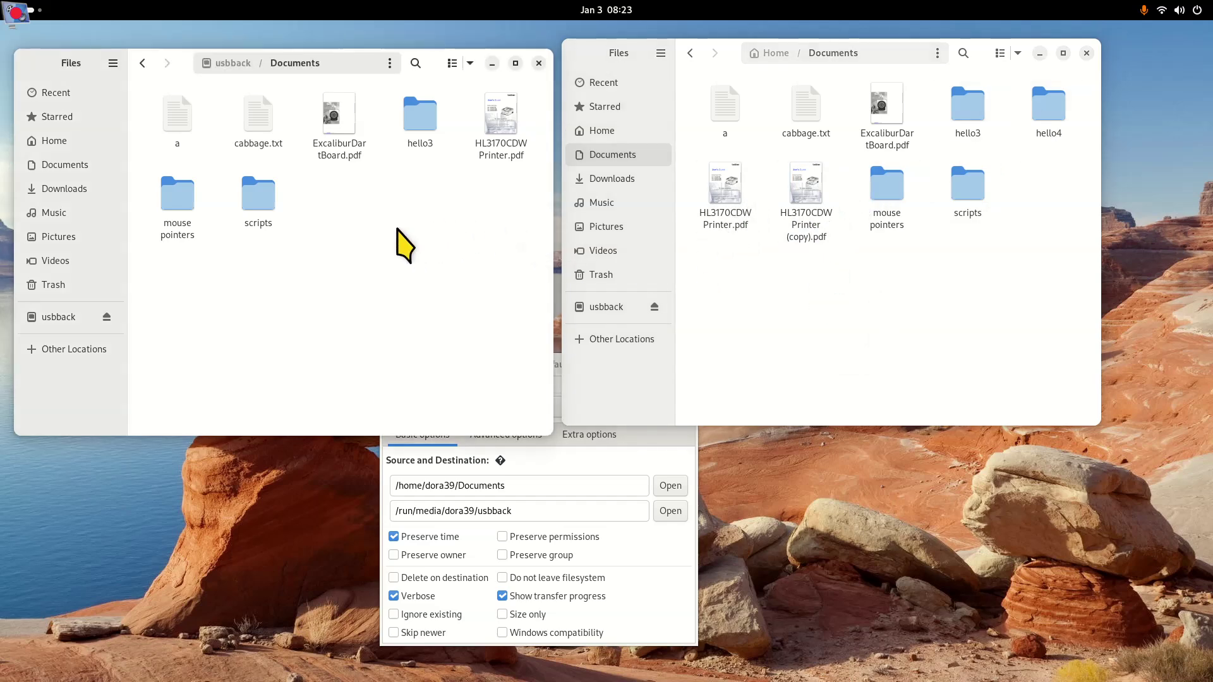
left_click(614, 461)
left_click(682, 406)
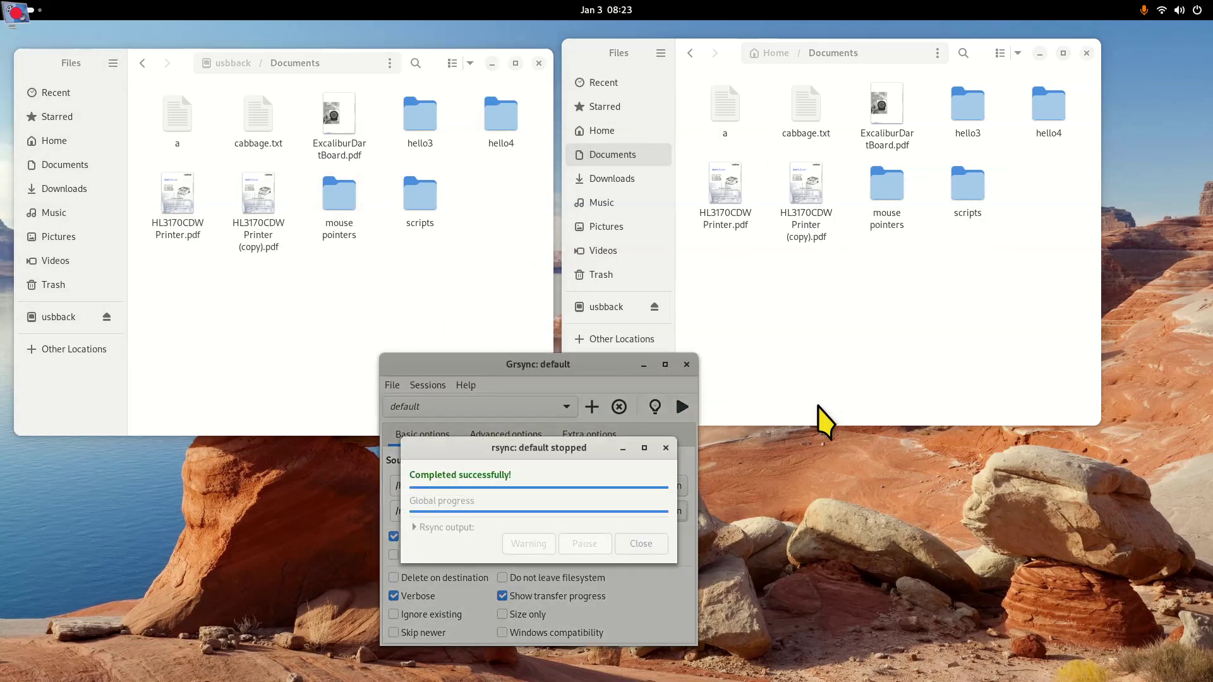
left_click(665, 448)
left_click(683, 406)
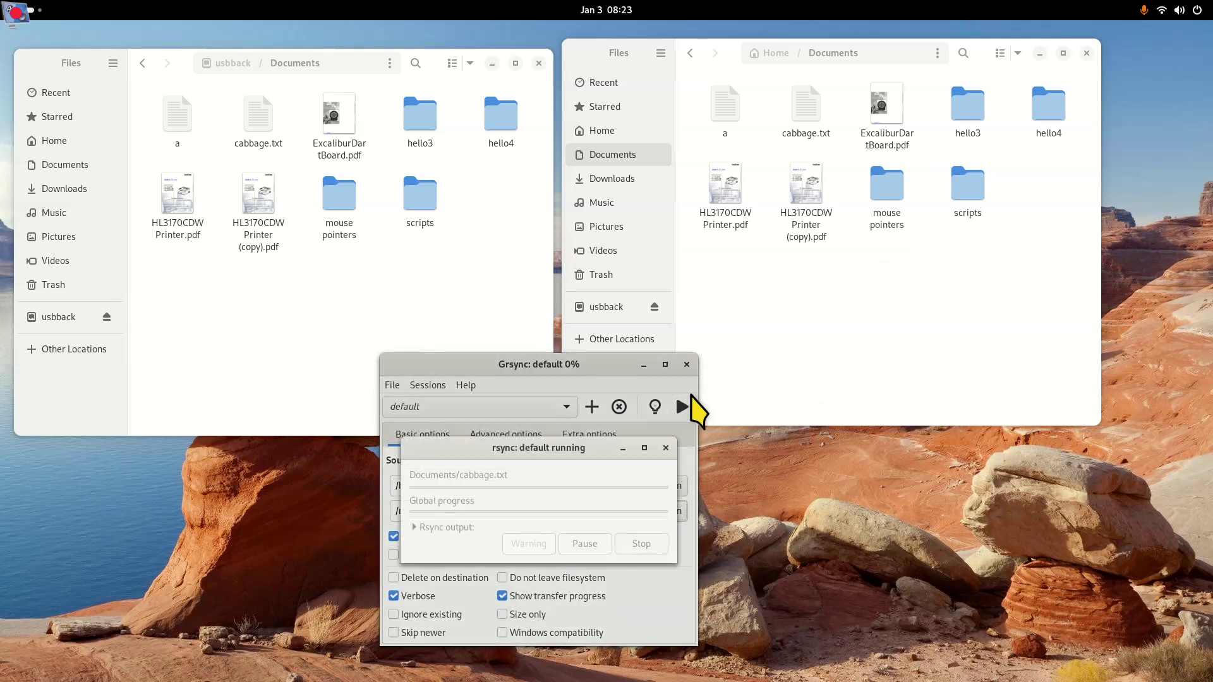
left_click(664, 448)
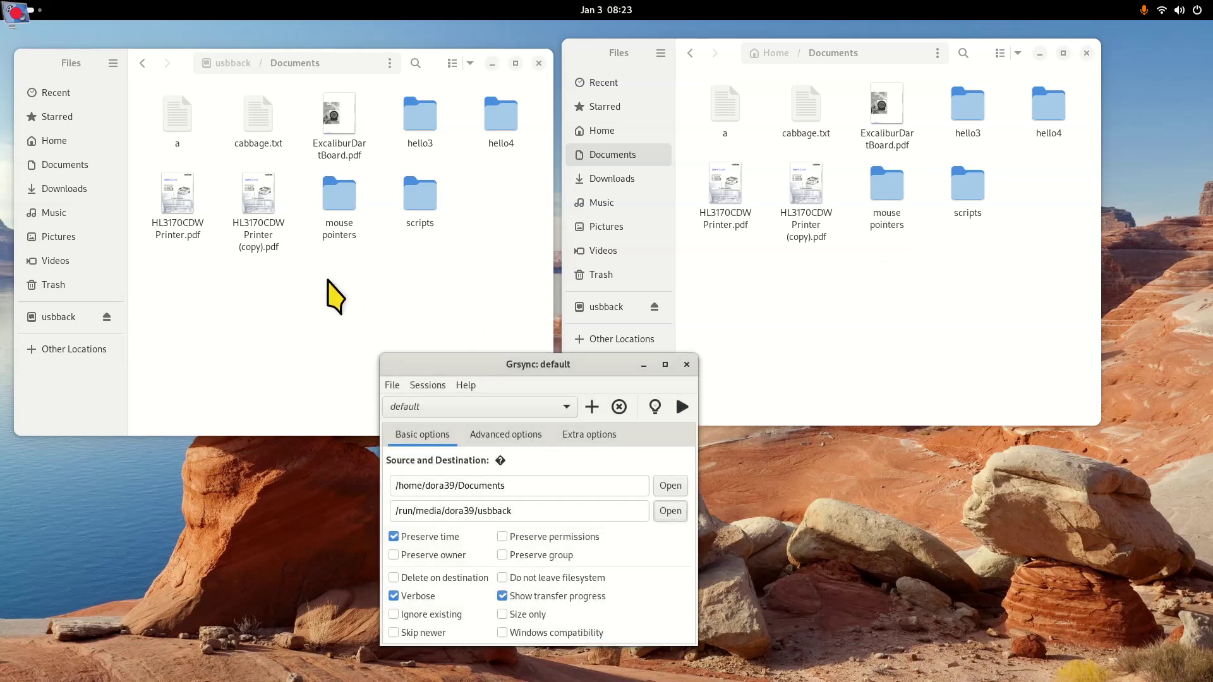
Move HL3170CDW Printer (copy).pdf and the hello4 folder from the home Documents folder to the trash
left_click(808, 189)
key("Delete")
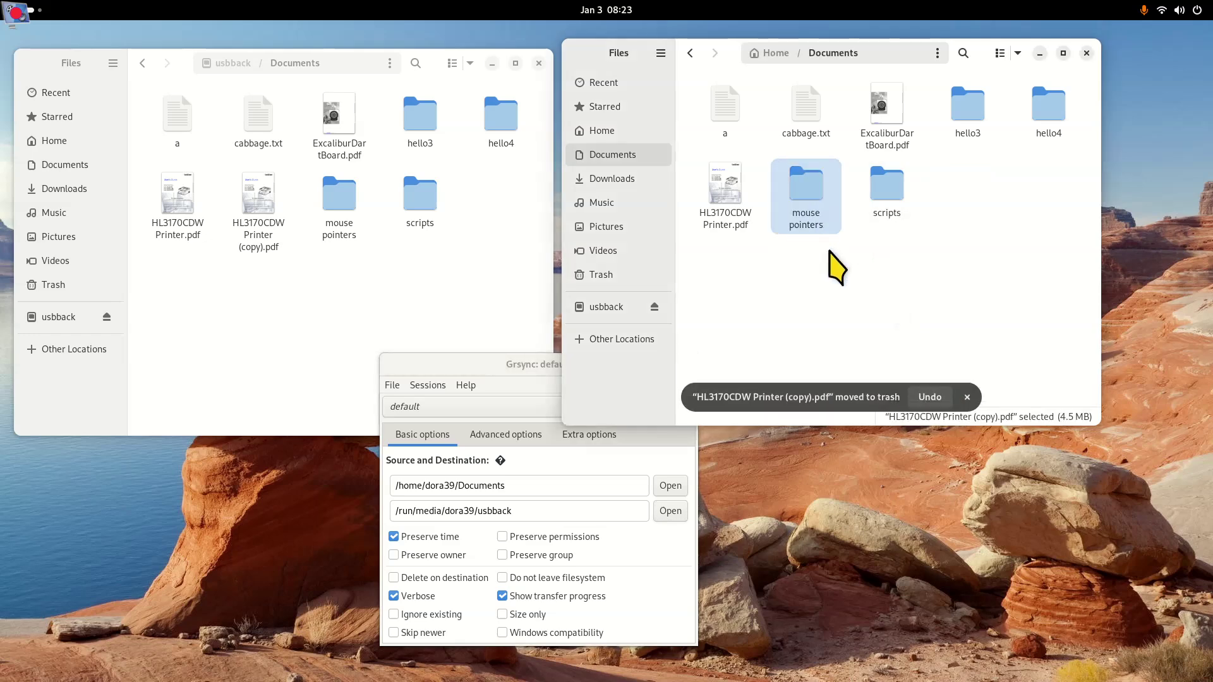
left_click(1043, 126)
key("Delete")
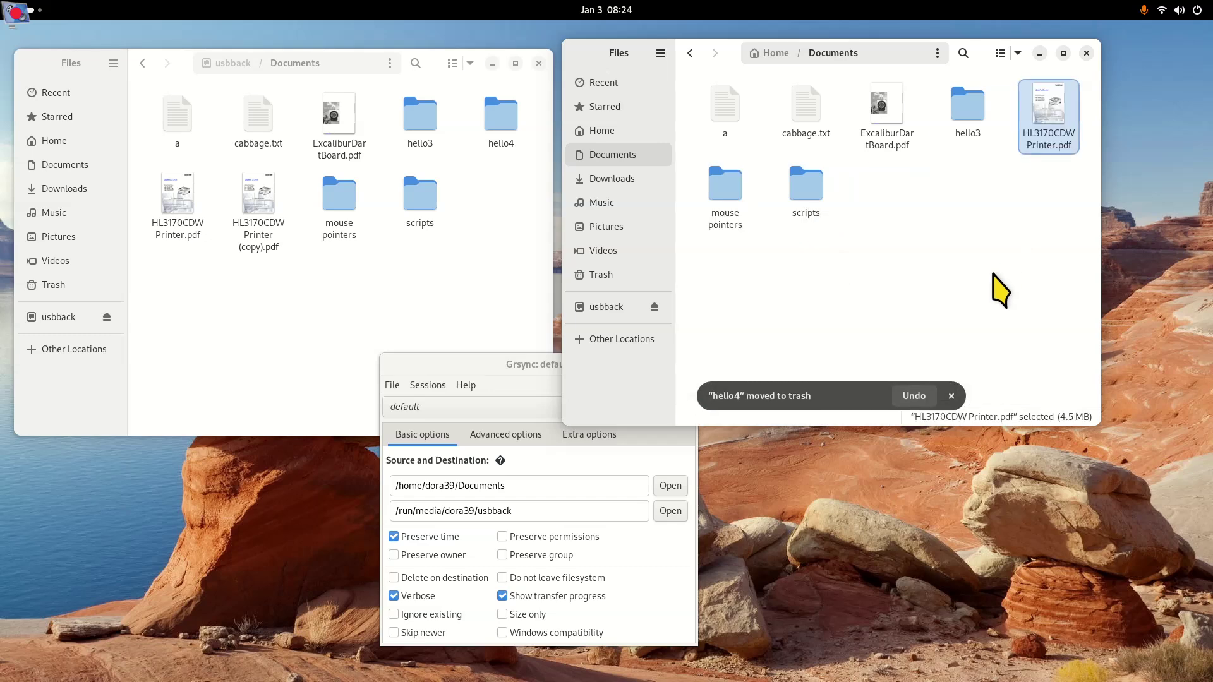
Run the Documents backup with Delete on destination left off, and close the report
left_click(480, 366)
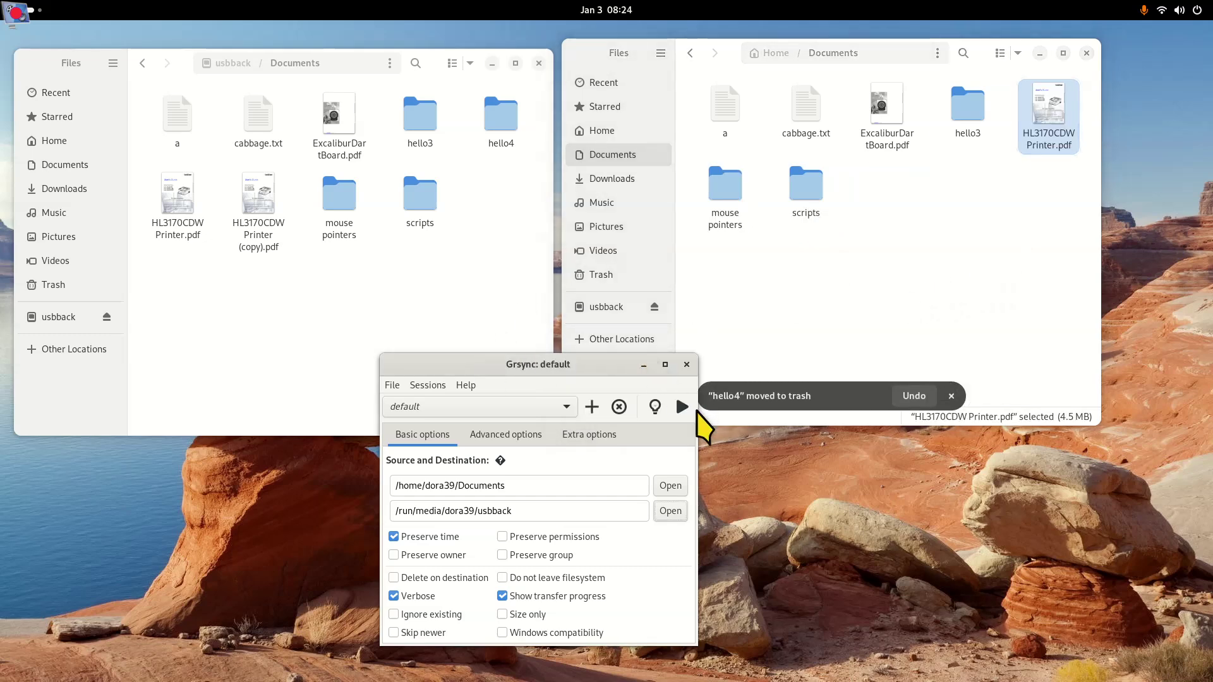
left_click(681, 407)
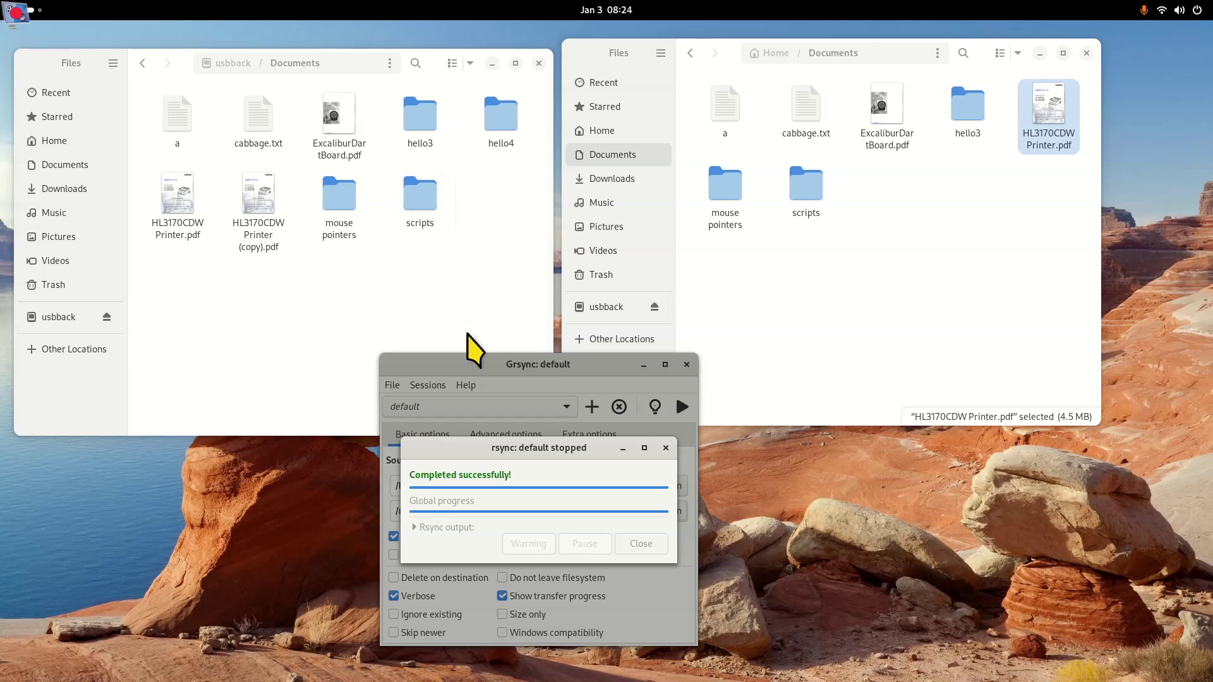
left_click(667, 448)
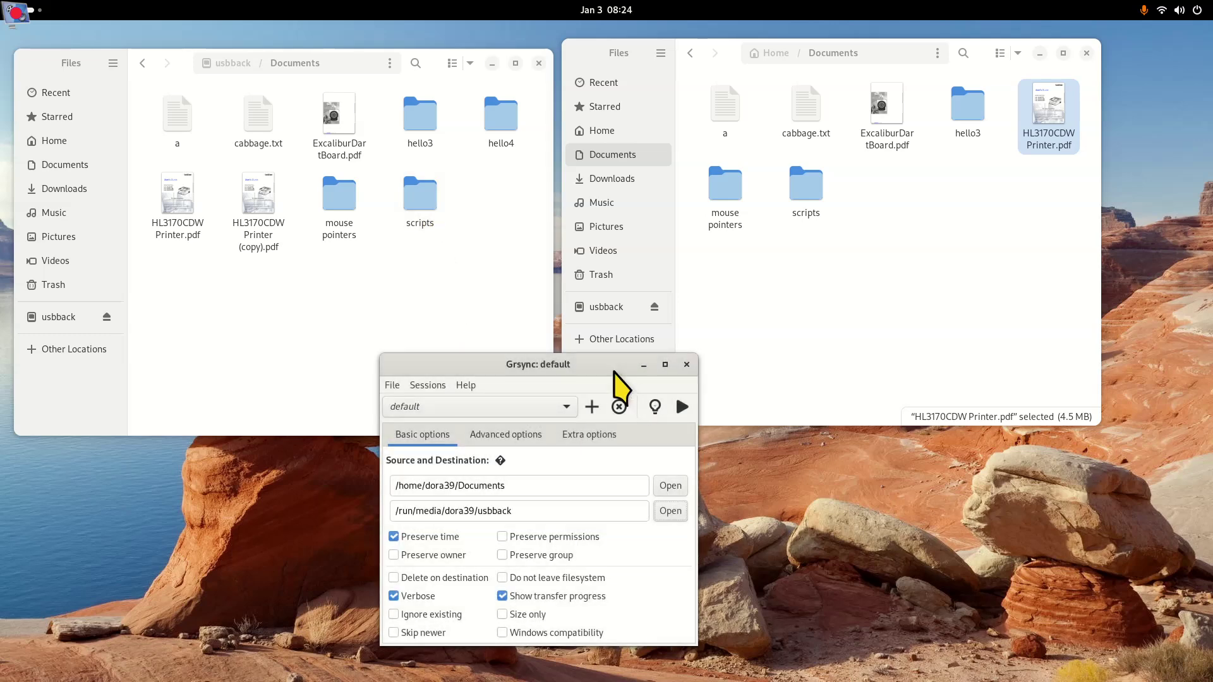
Enable Delete on destination in Grsync, run the Documents backup with it, and close the report
left_click_drag(614, 368, 628, 336)
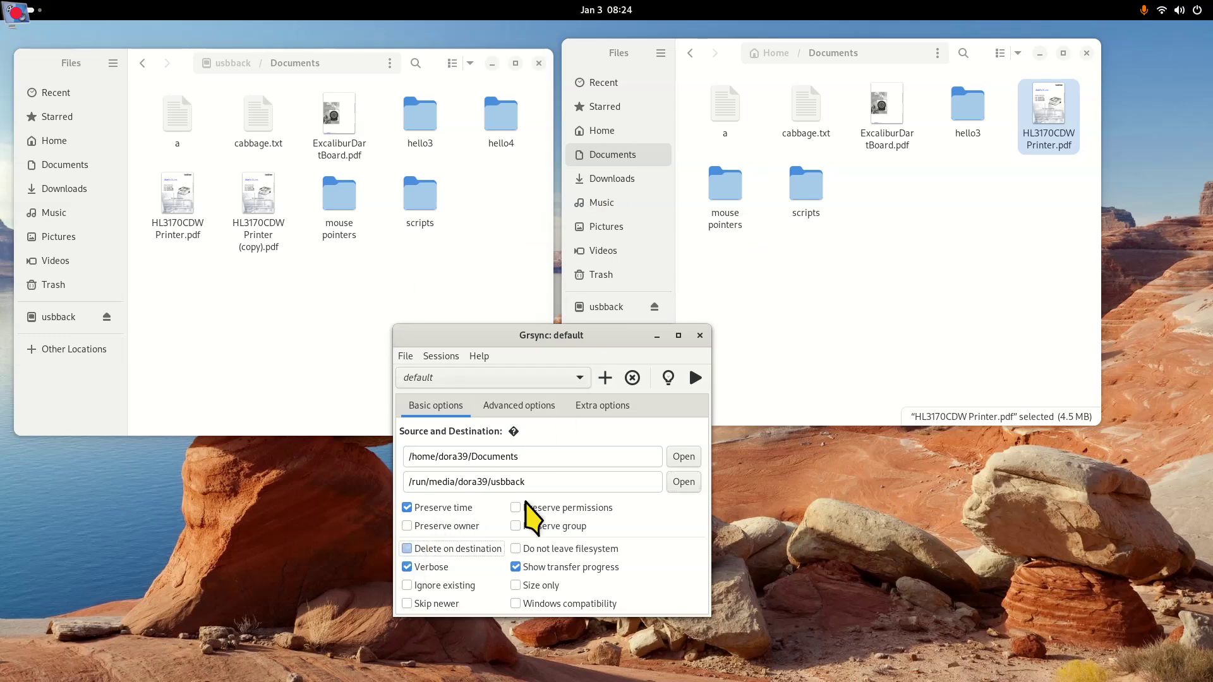
left_click(456, 548)
left_click(695, 377)
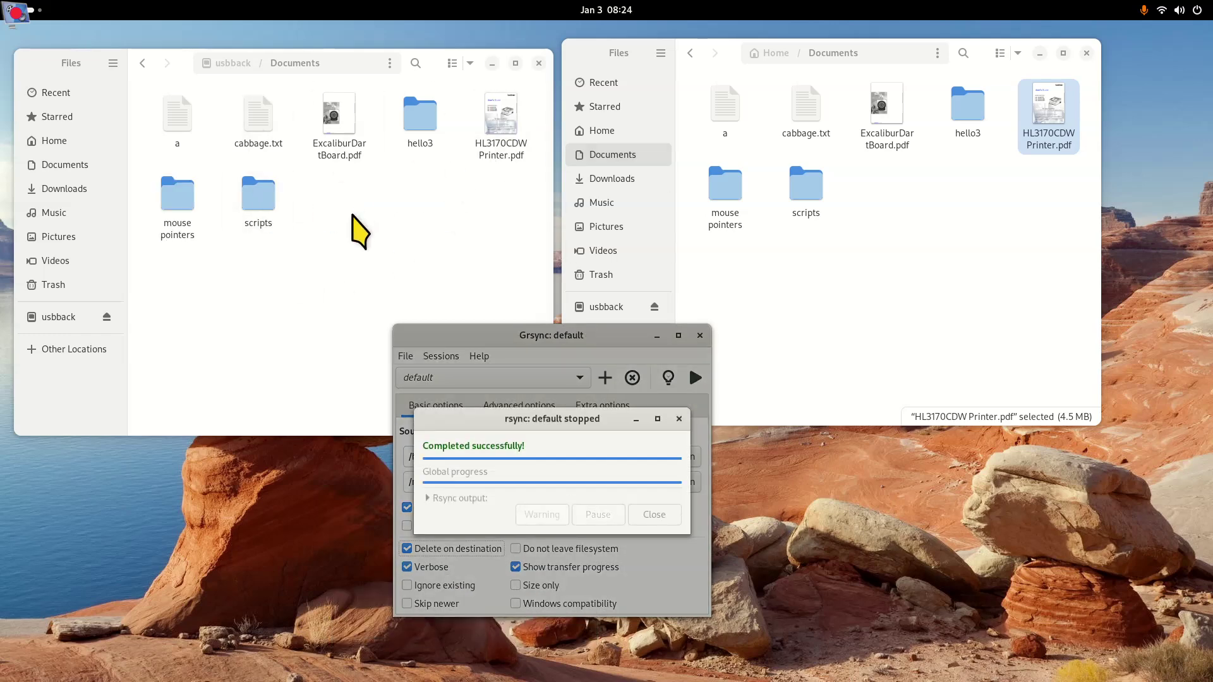
left_click(680, 419)
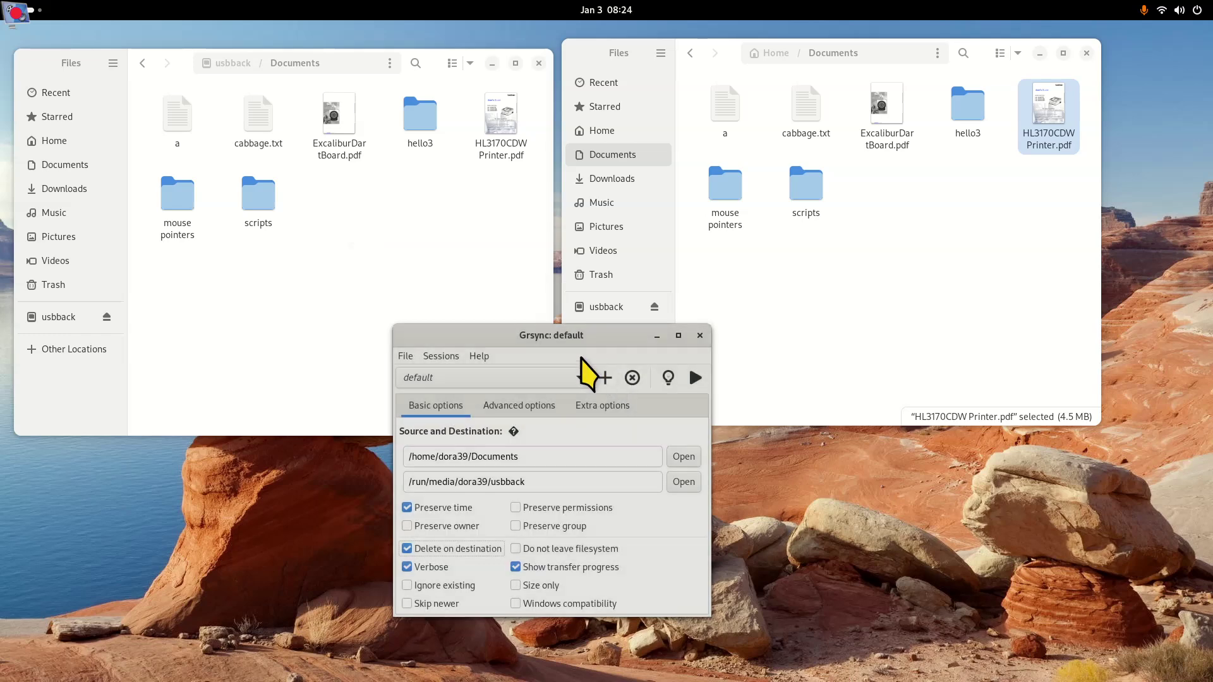
Move Grsync clear of the usbback window and create a folder named test99999999 in the Documents folder on usbback
left_click_drag(551, 336, 770, 332)
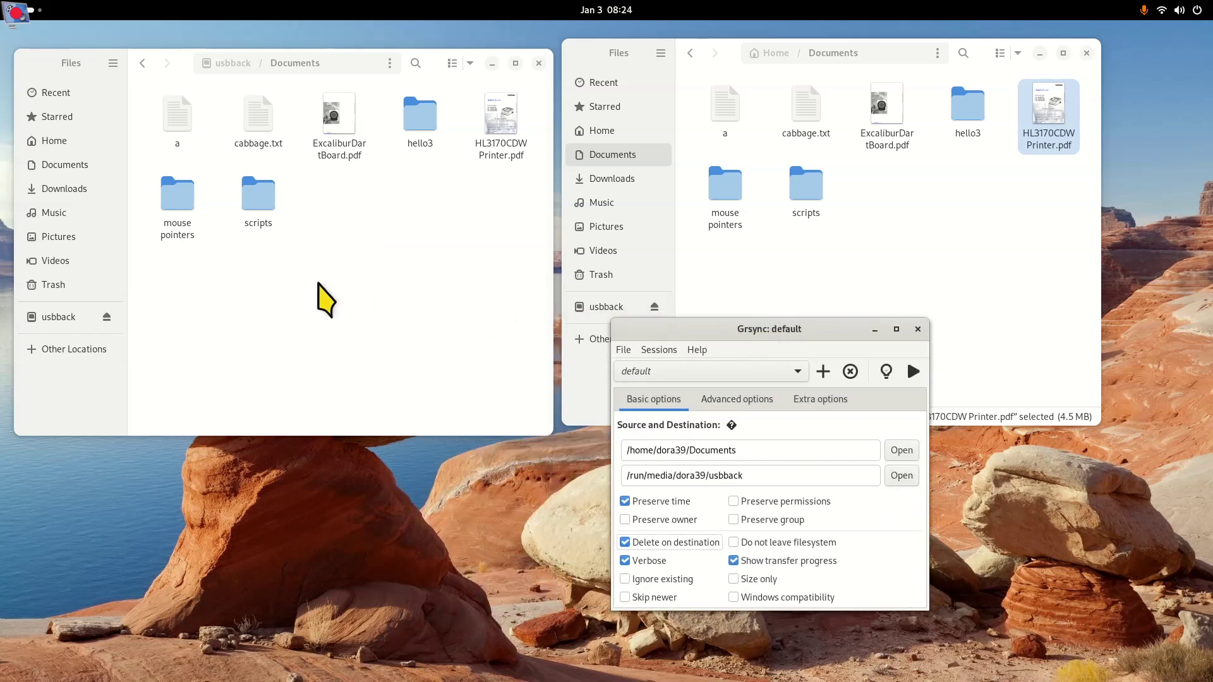
left_click(325, 297)
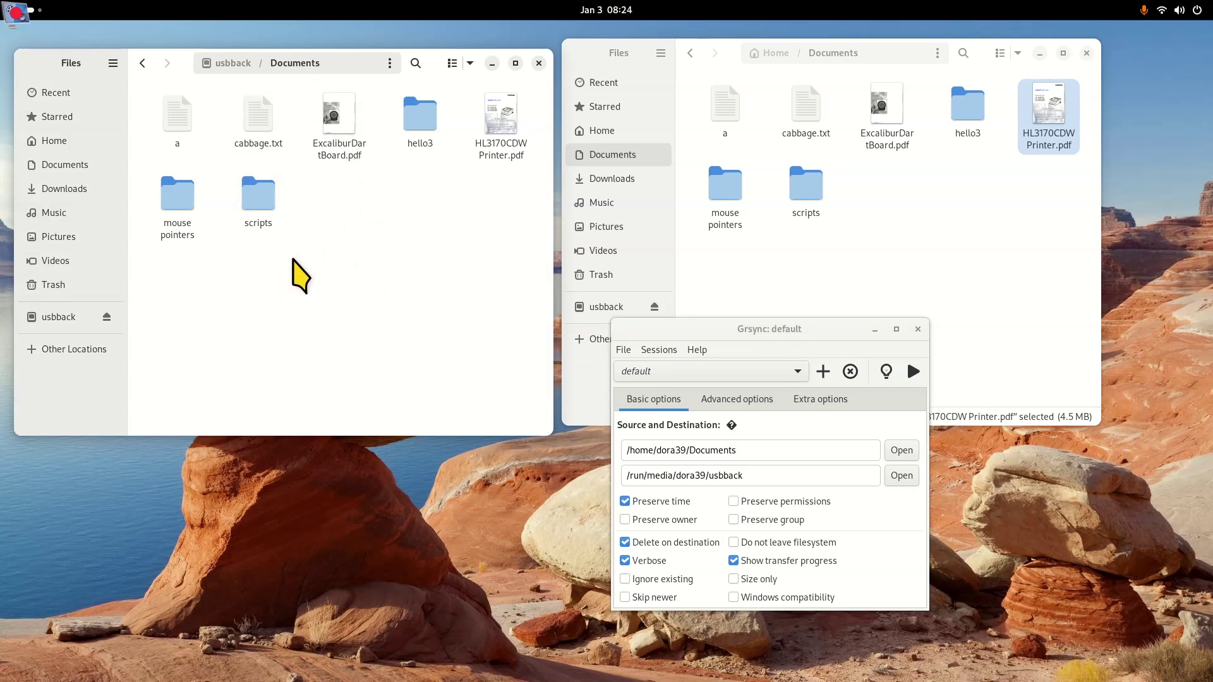
right_click(296, 256)
left_click(351, 270)
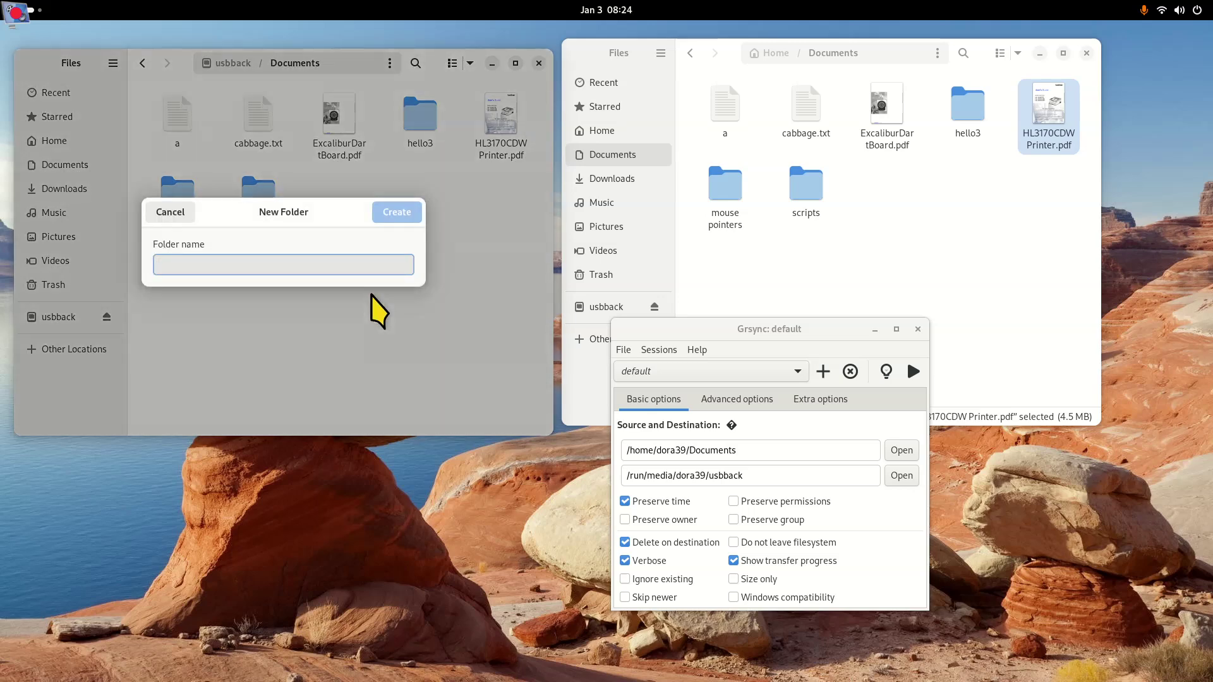
type("test99999999")
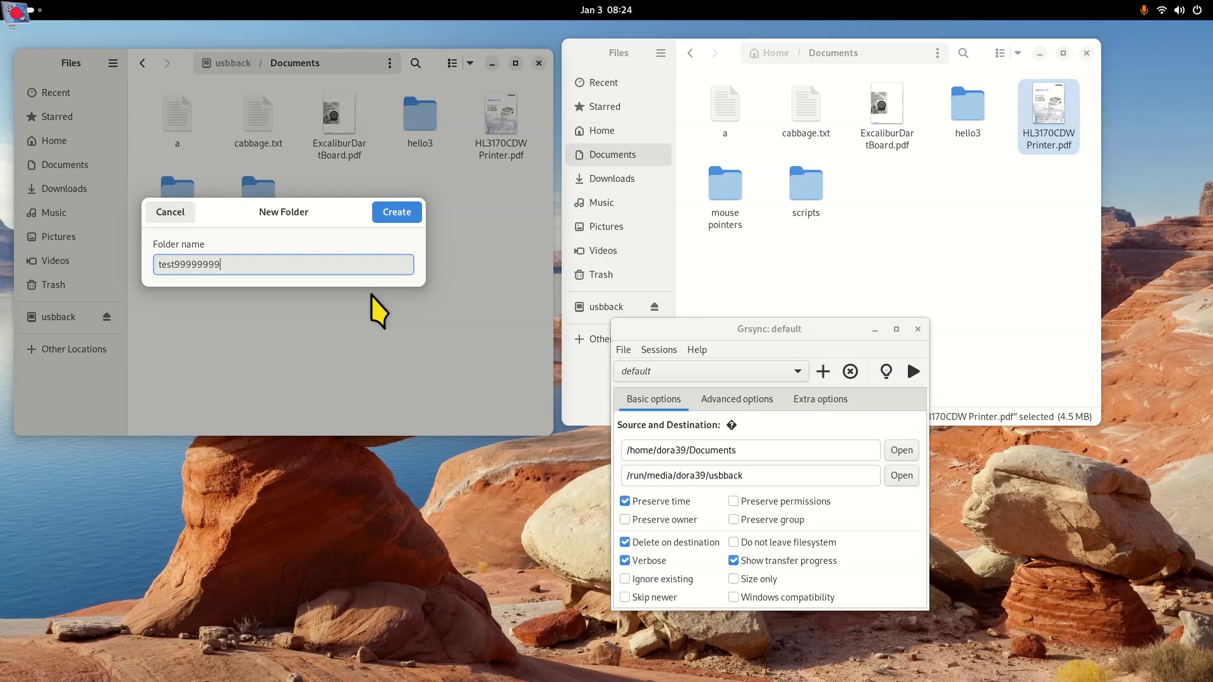
left_click(418, 216)
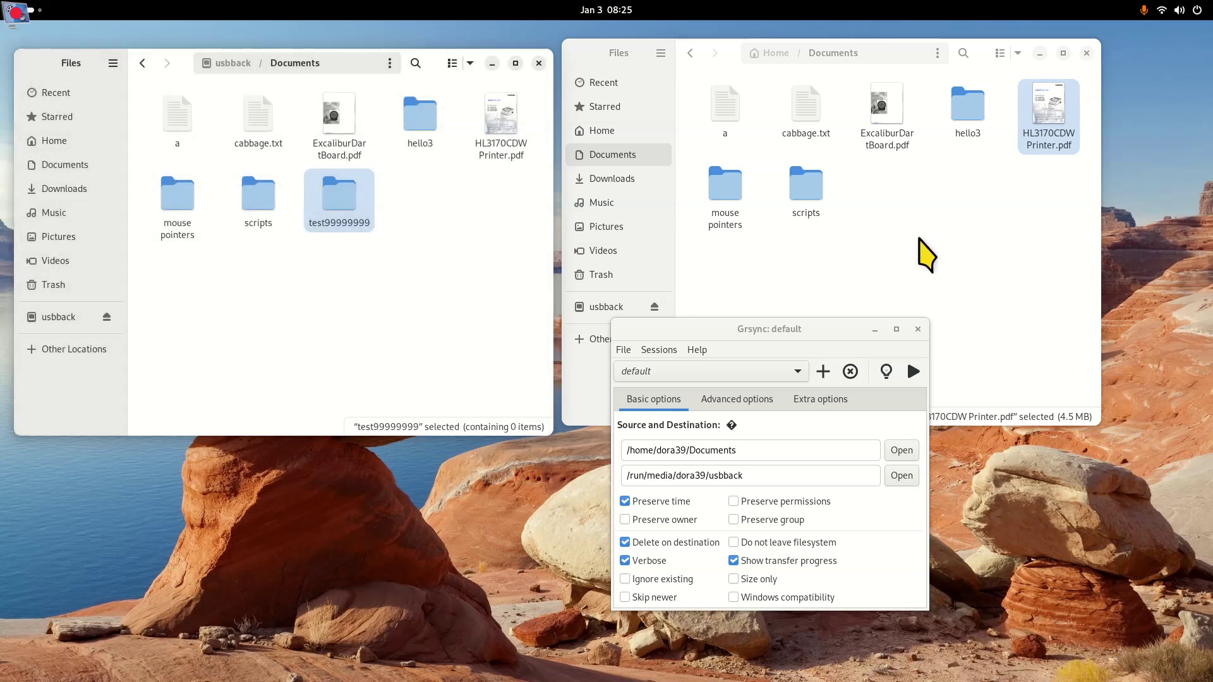
Create a folder named test88888 in the home Documents folder
left_click(894, 218)
right_click(894, 218)
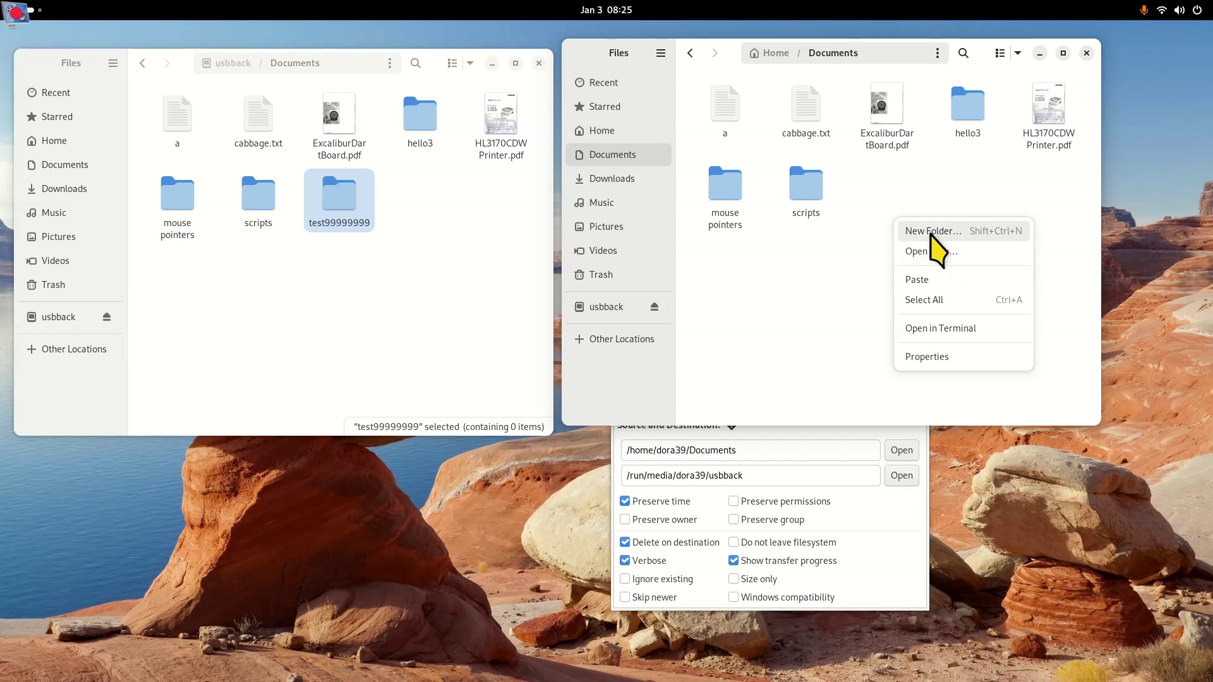
left_click(908, 230)
type("test88888")
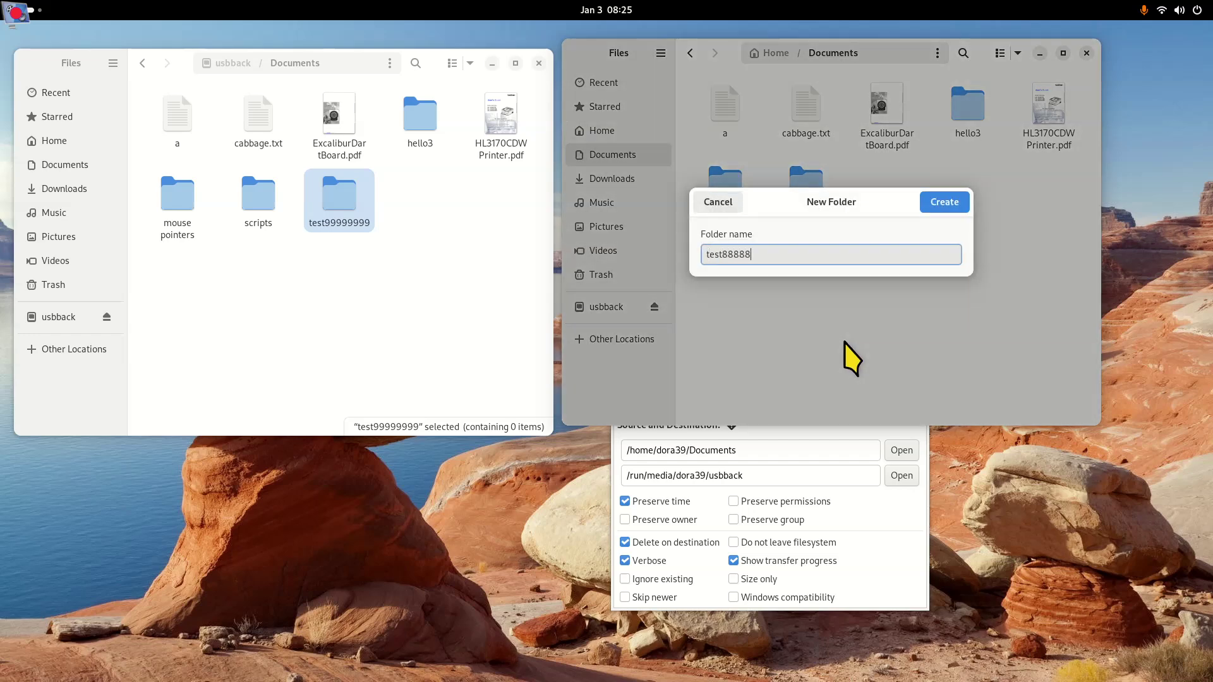
left_click(954, 208)
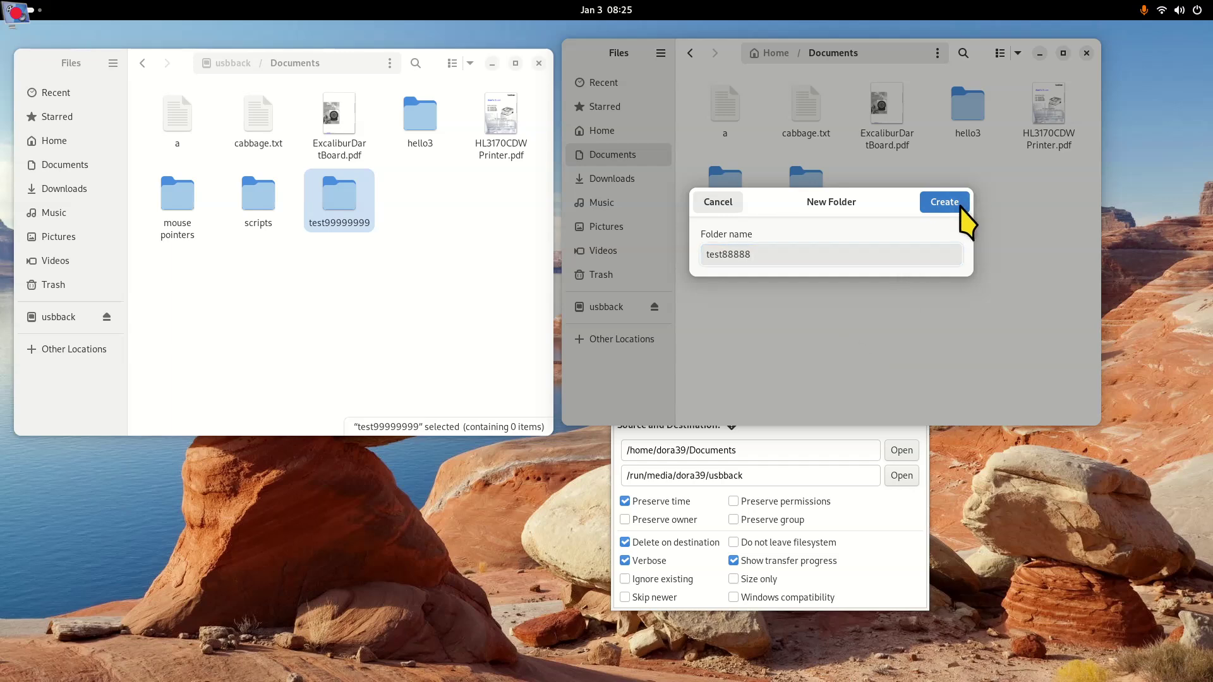
Run the Documents backup to usbback with Delete on destination enabled, and close the report
left_click(872, 454)
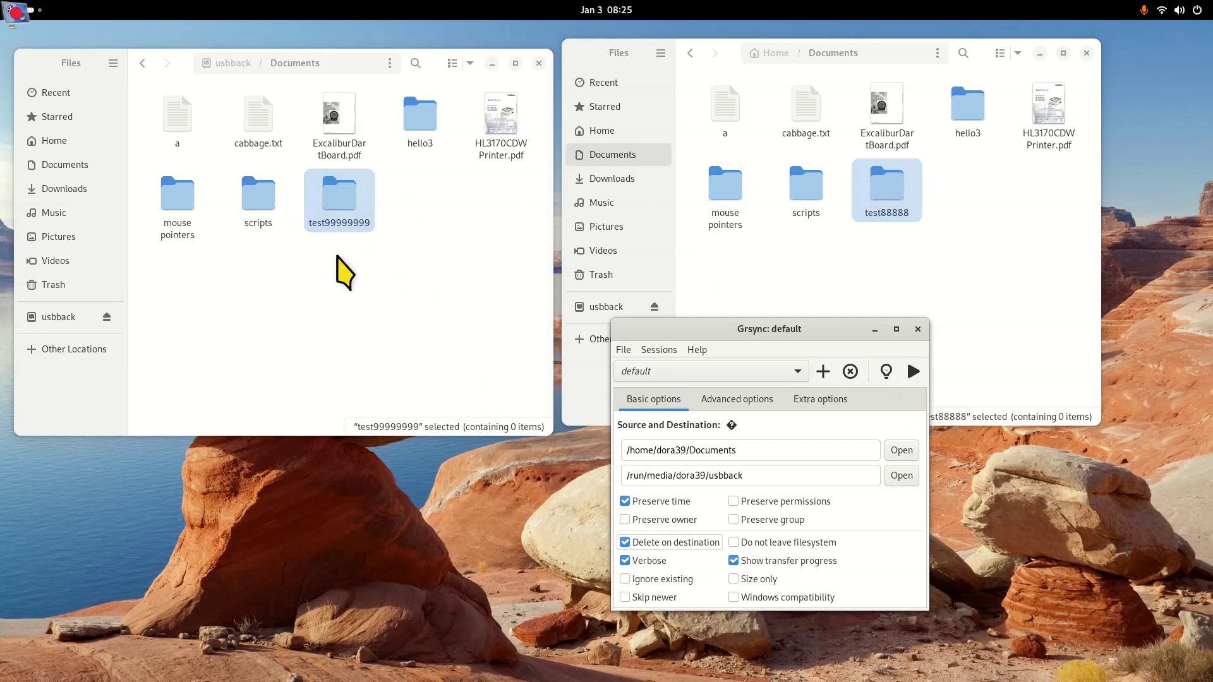
left_click(914, 372)
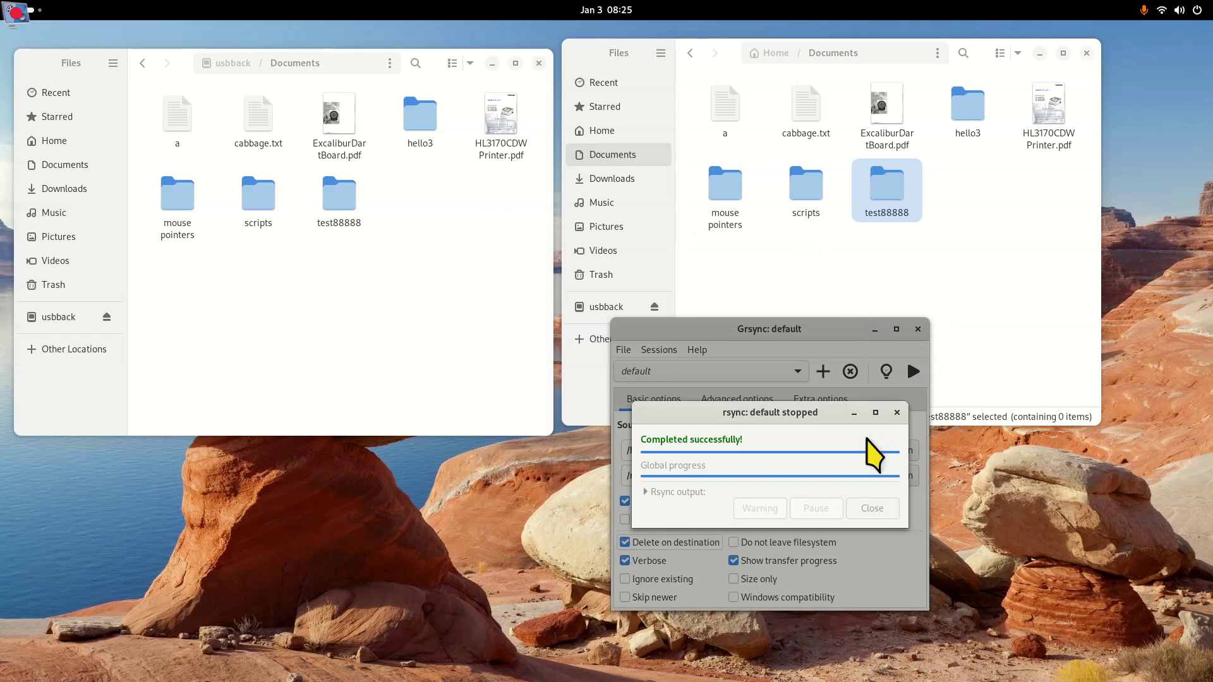
left_click(897, 413)
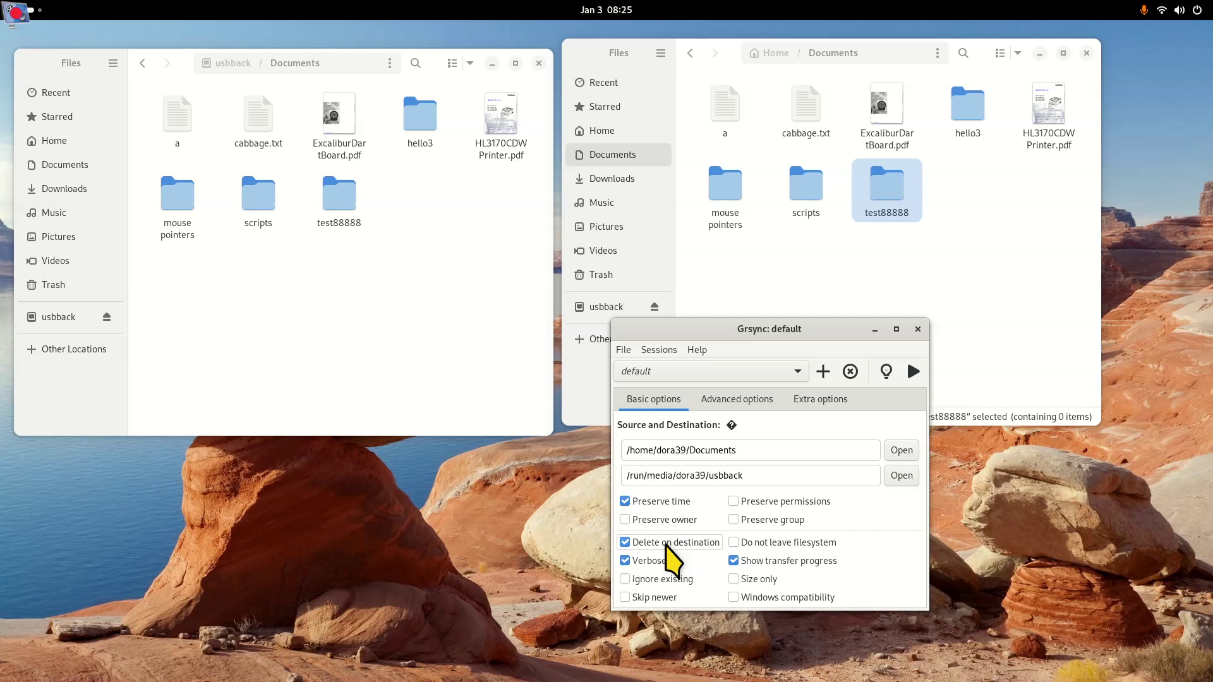
Show the top level of usbback in Files and set the Grsync source to the home Pictures folder
left_click_drag(768, 327, 573, 301)
left_click(39, 317)
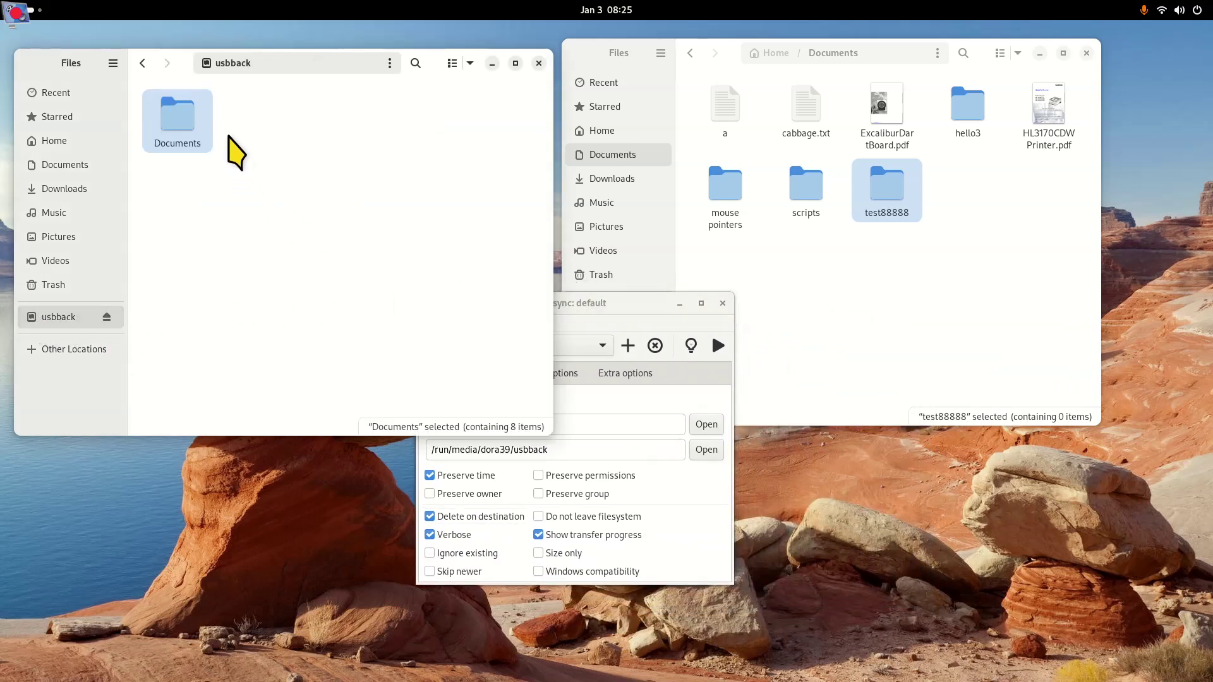
left_click(632, 307)
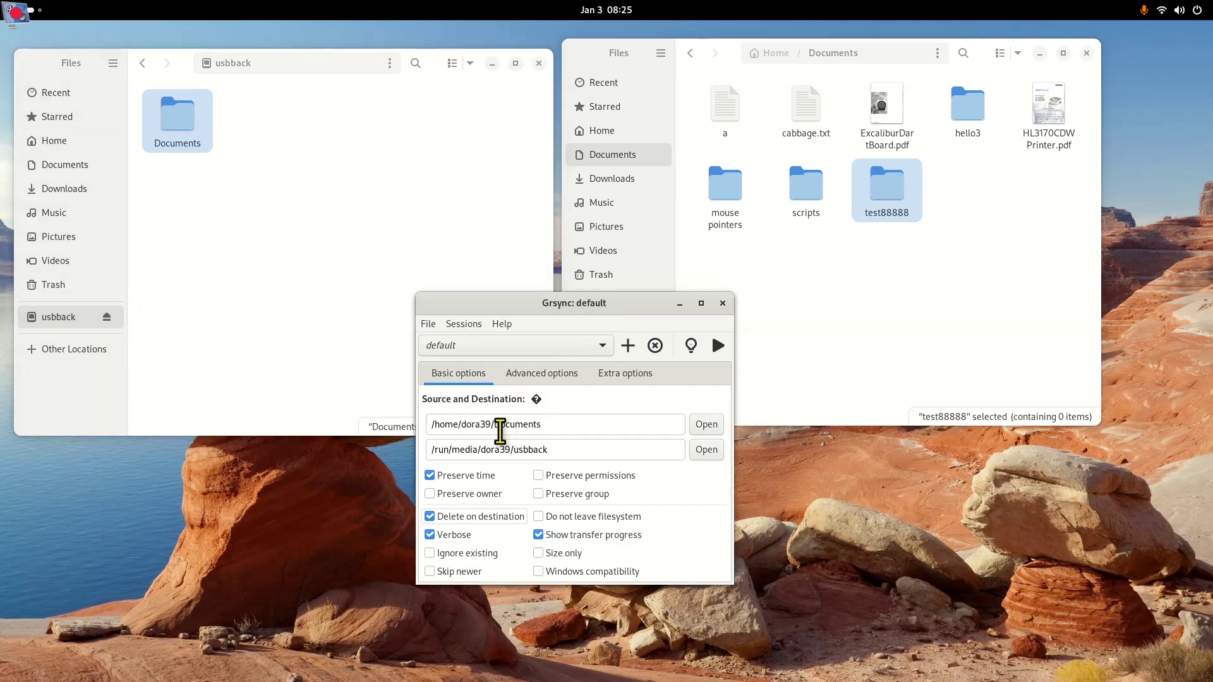
left_click(702, 422)
left_click(227, 246)
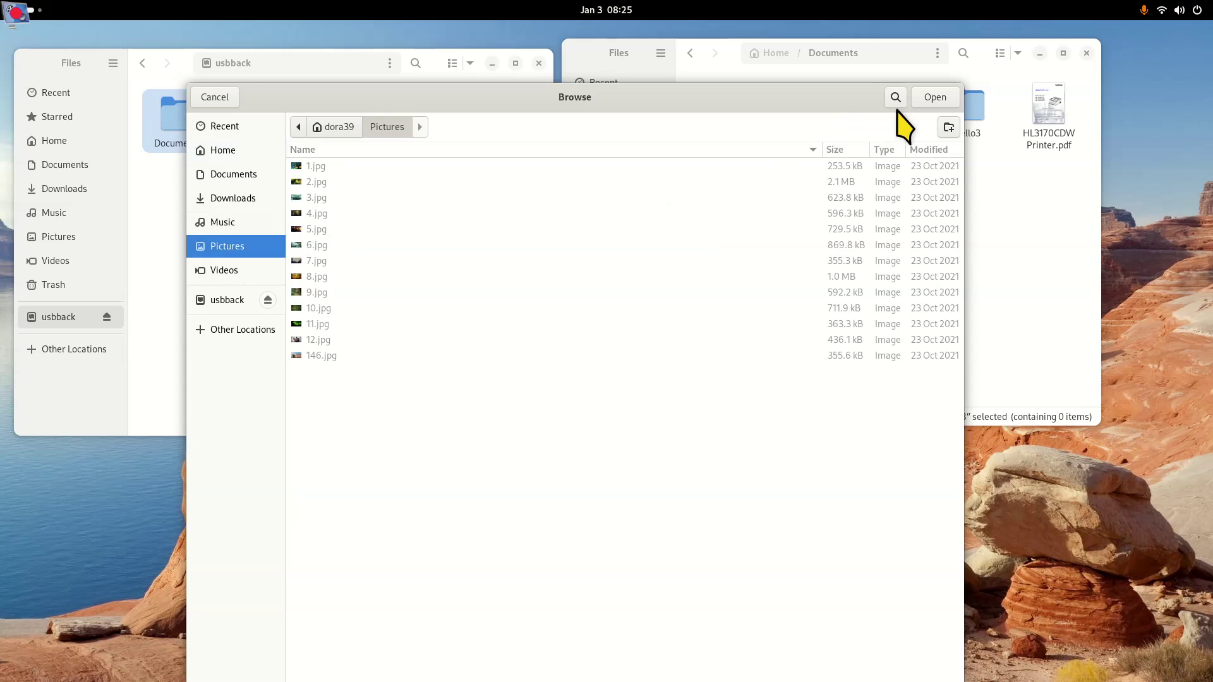
left_click(935, 96)
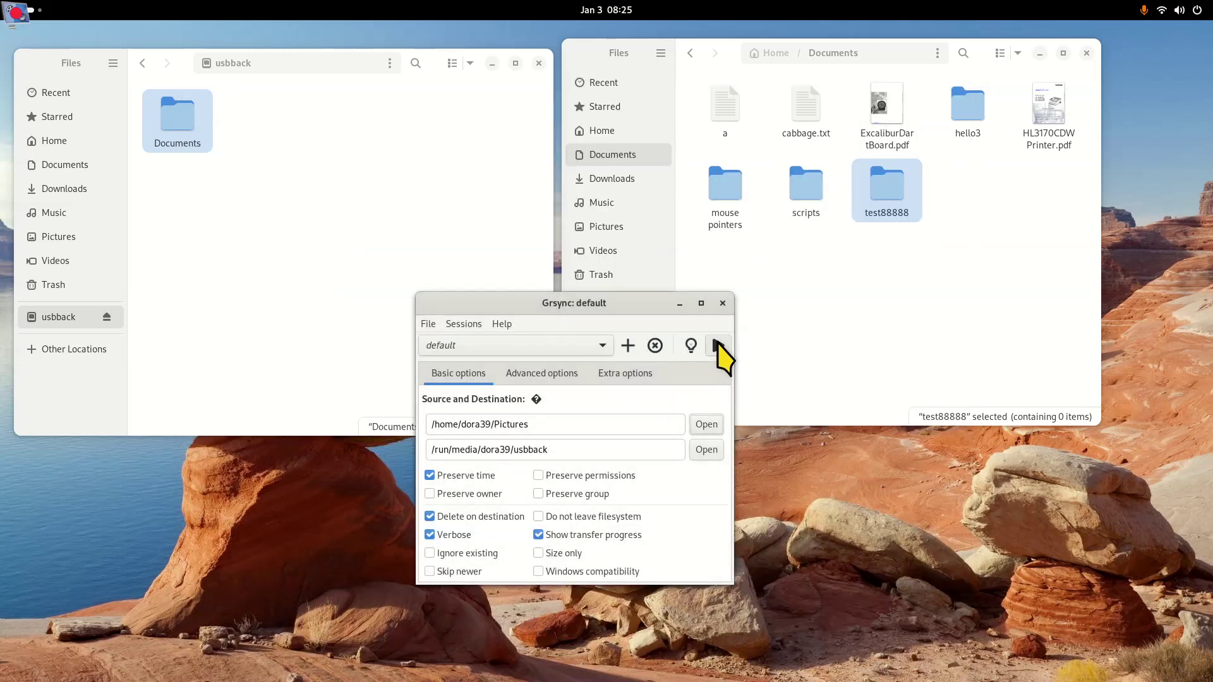
Run the Pictures backup to usbback twice, closing the report after each run
left_click(717, 345)
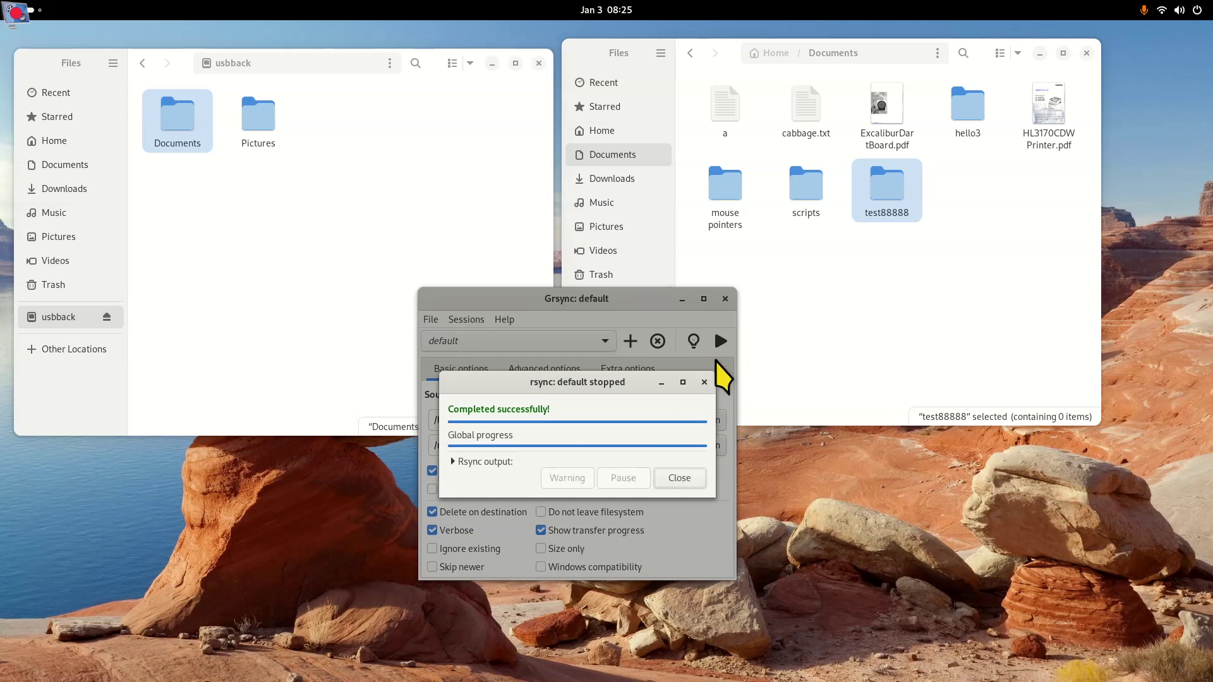
left_click(704, 383)
left_click(721, 342)
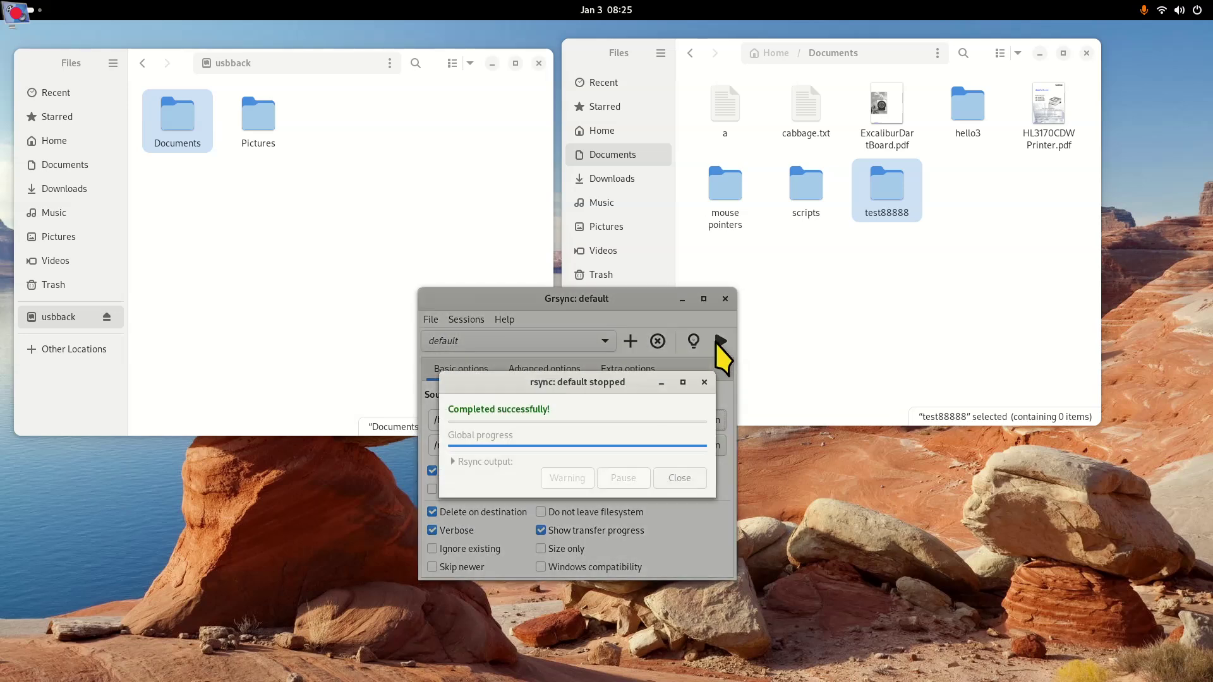
left_click(704, 383)
Move Grsync clear of the file windows and open the usbback and home Pictures folders side by side to compare them
left_click_drag(602, 302, 594, 347)
left_click(259, 123)
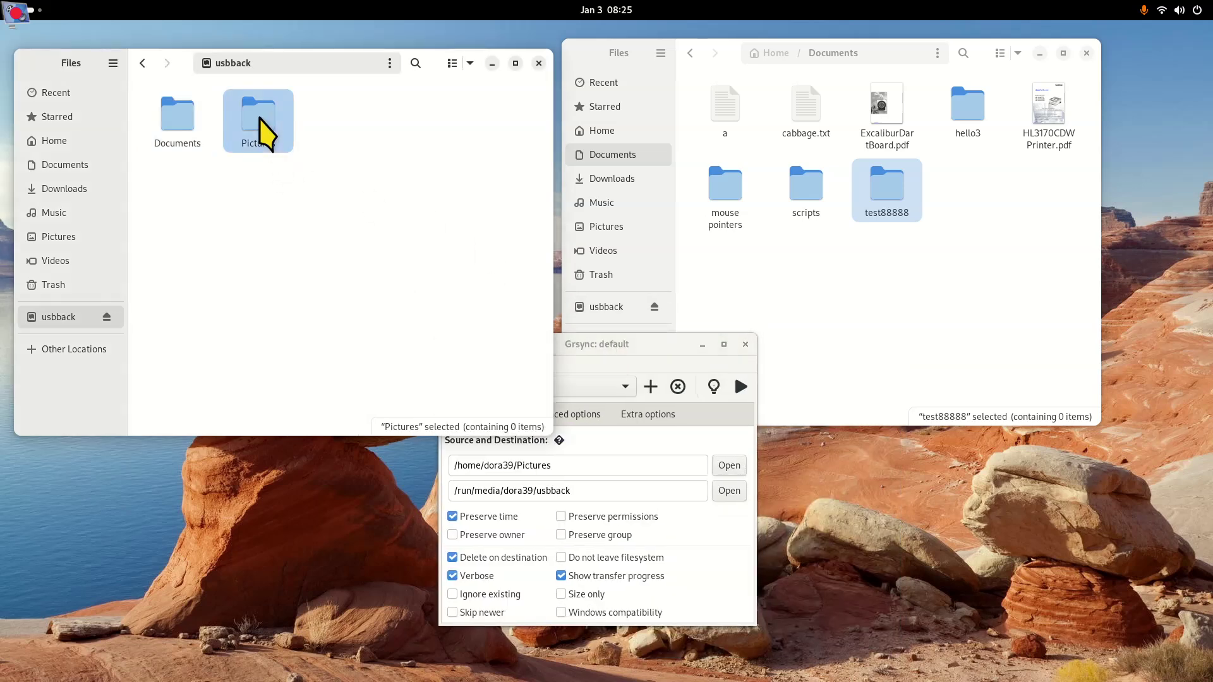
double_click(259, 129)
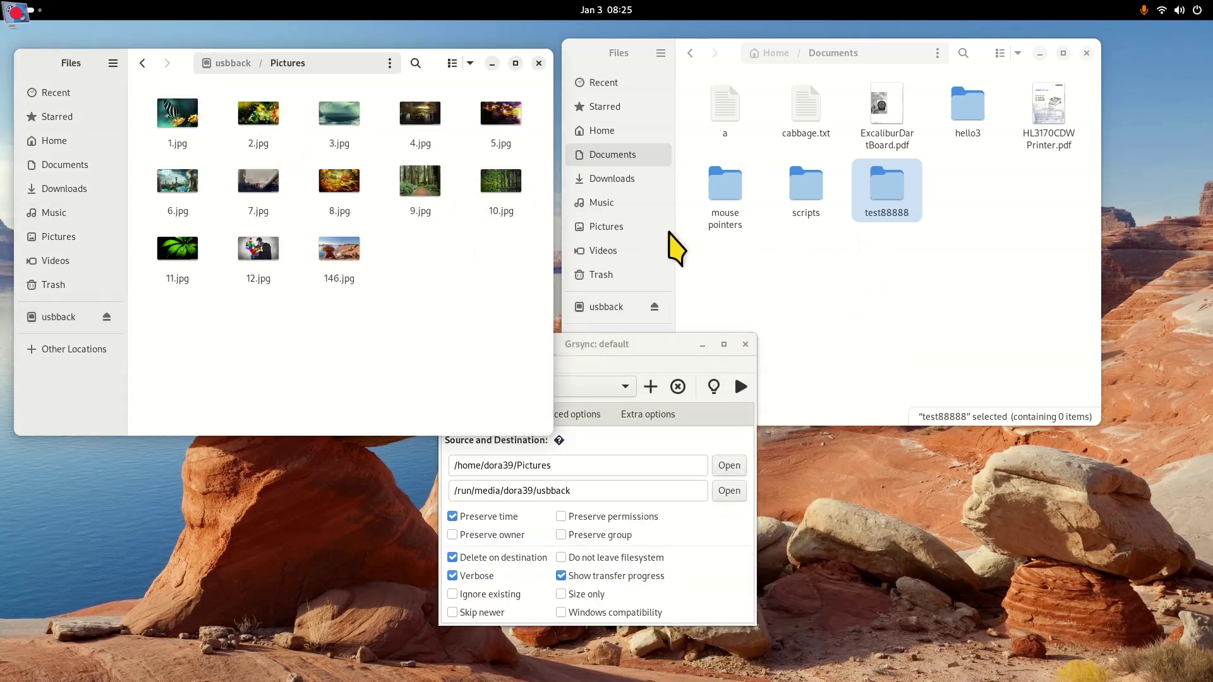
left_click(637, 229)
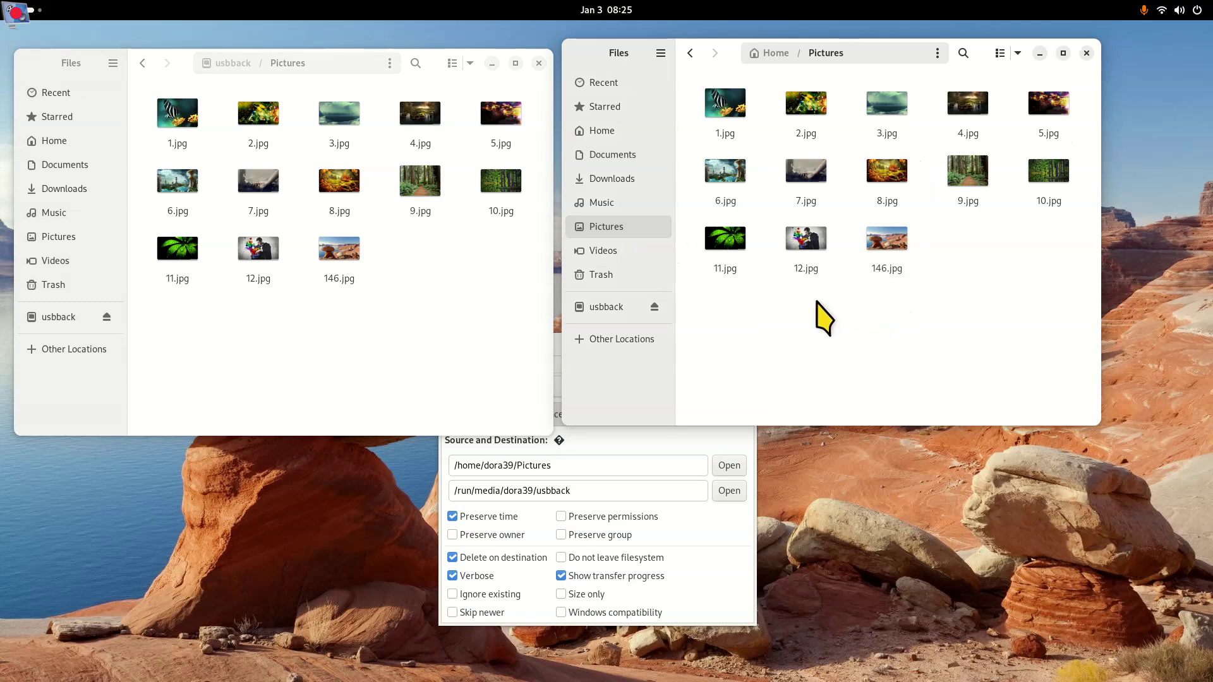
Create a folder named HelloWorld in the home Pictures folder and move 1.jpg from there to the trash
right_click(817, 302)
left_click(867, 310)
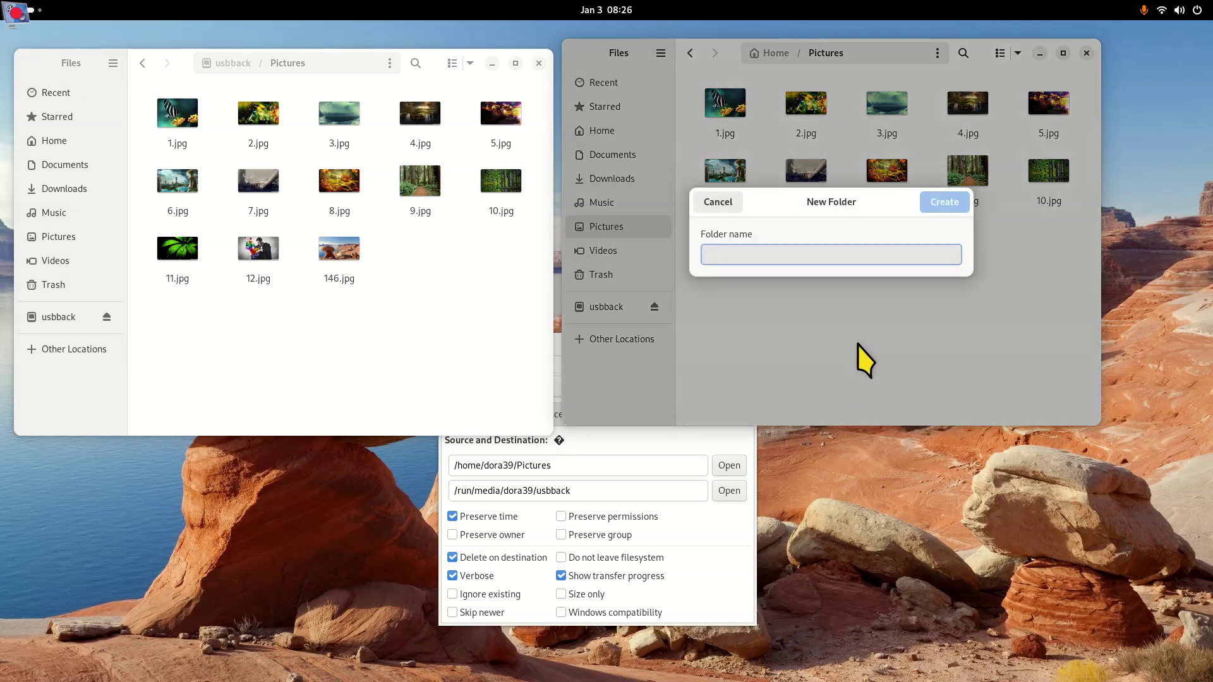
type("HelloWorld")
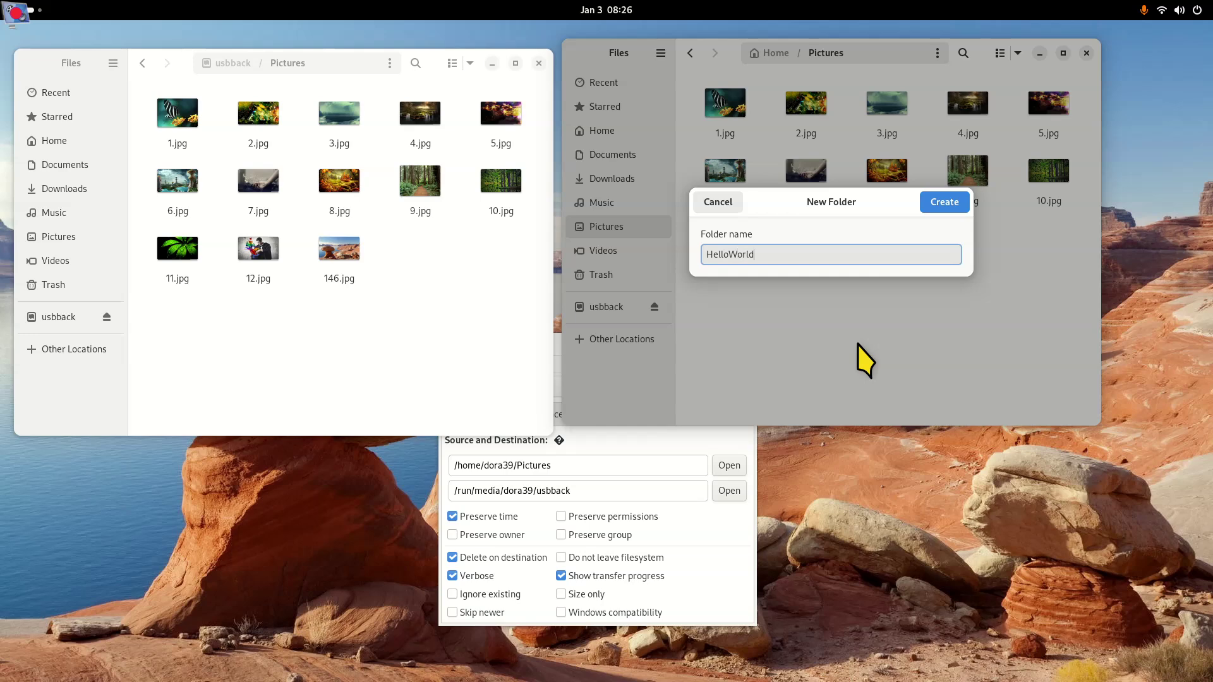
key("Return")
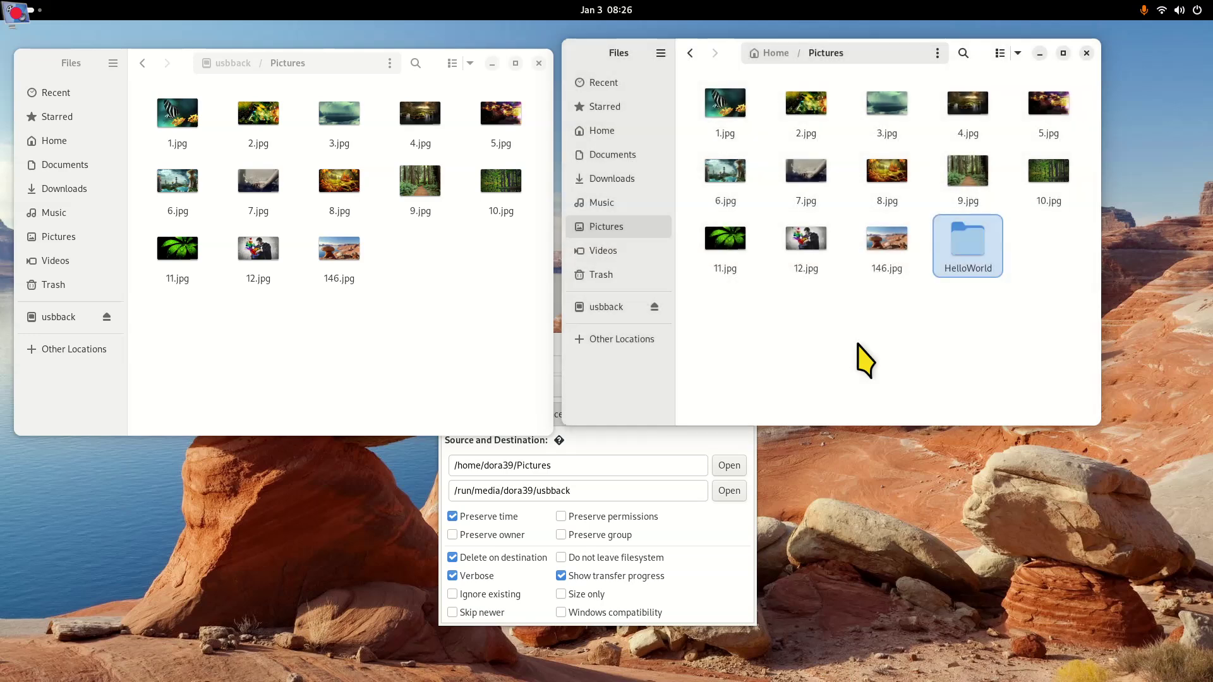
left_click(722, 108)
key("Delete")
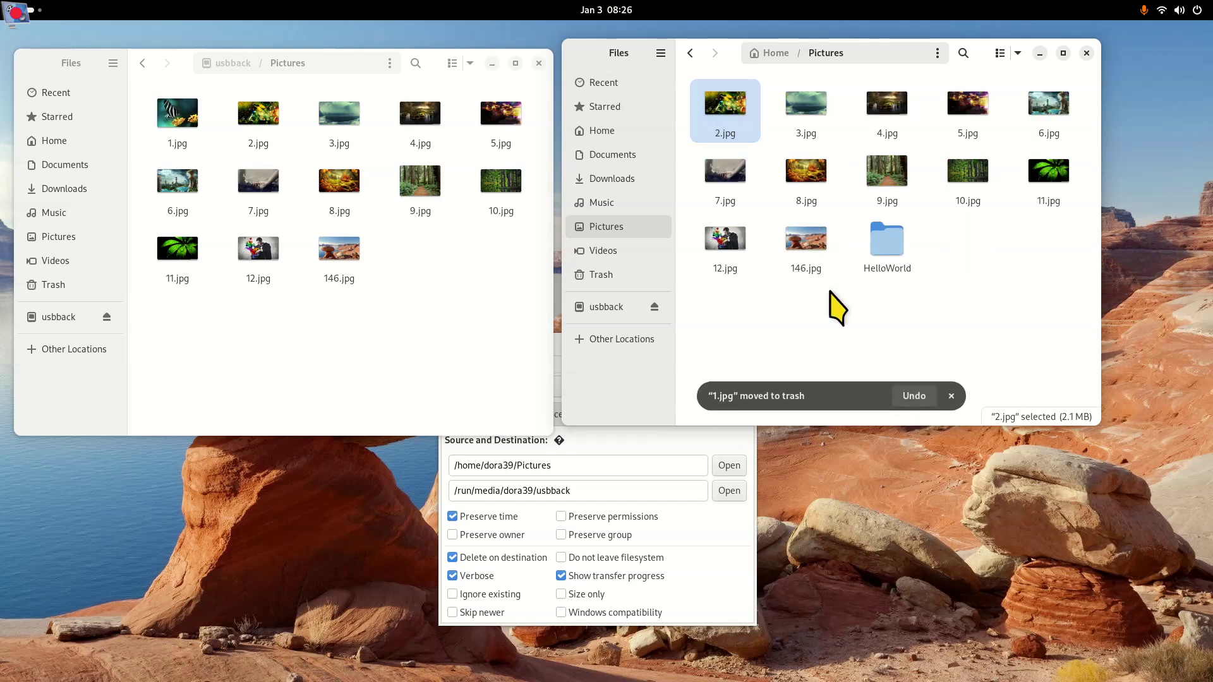
Run the Pictures backup to synchronise the new folder and the removed image to usbback, and close the report
left_click(649, 434)
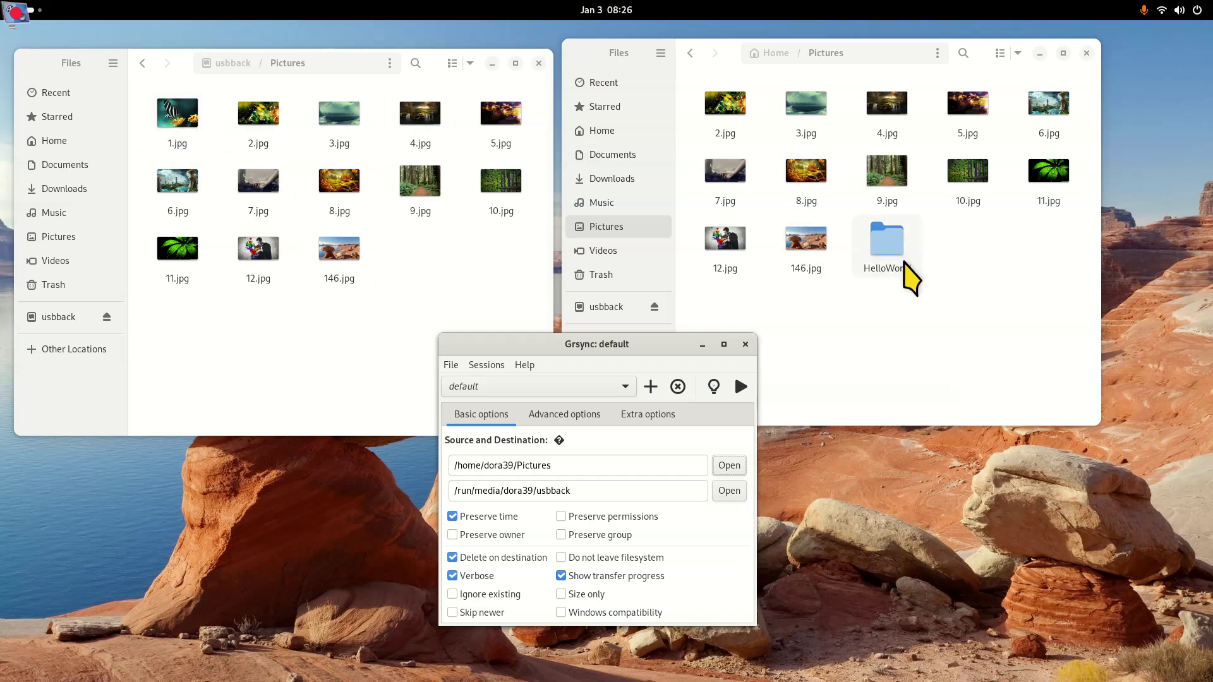
left_click(740, 387)
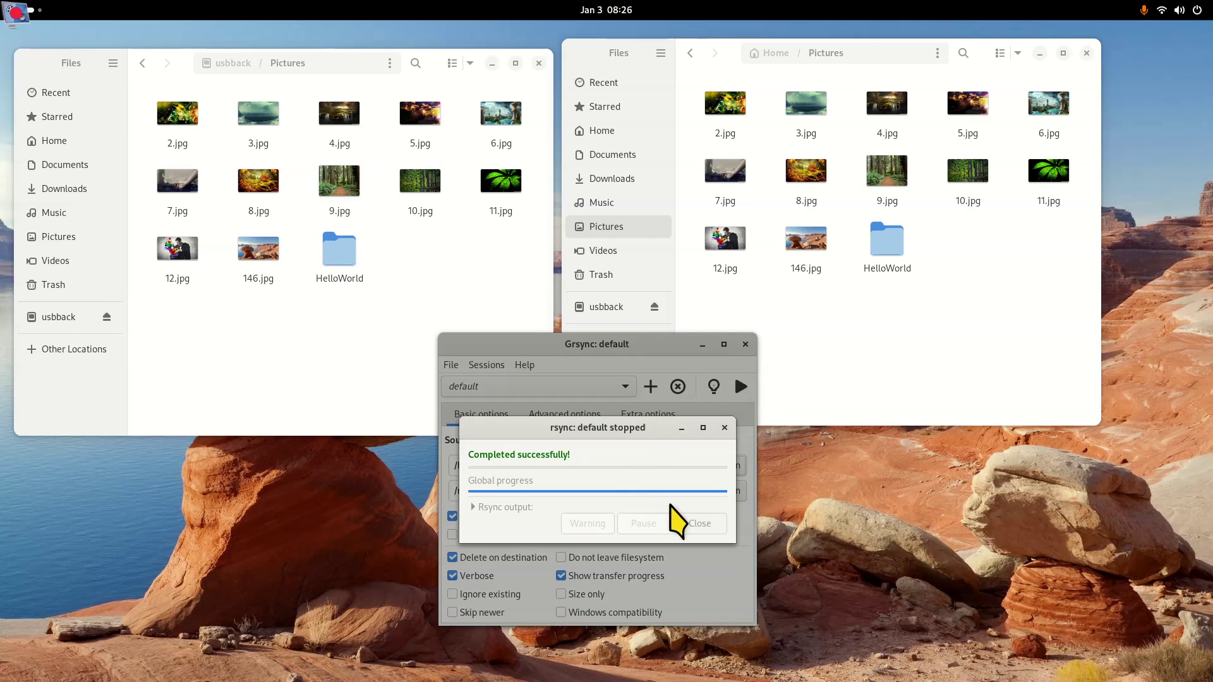
left_click(724, 429)
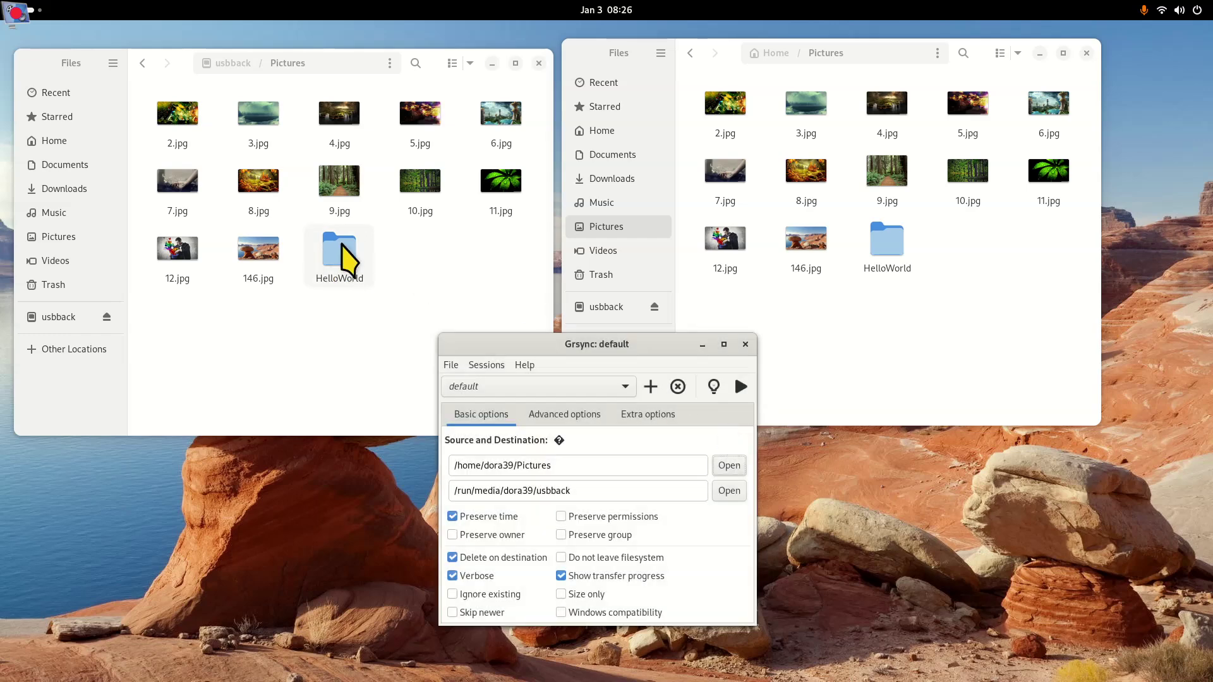
Restore 1.jpg from the trash and reopen the home Pictures folder
left_click(871, 347)
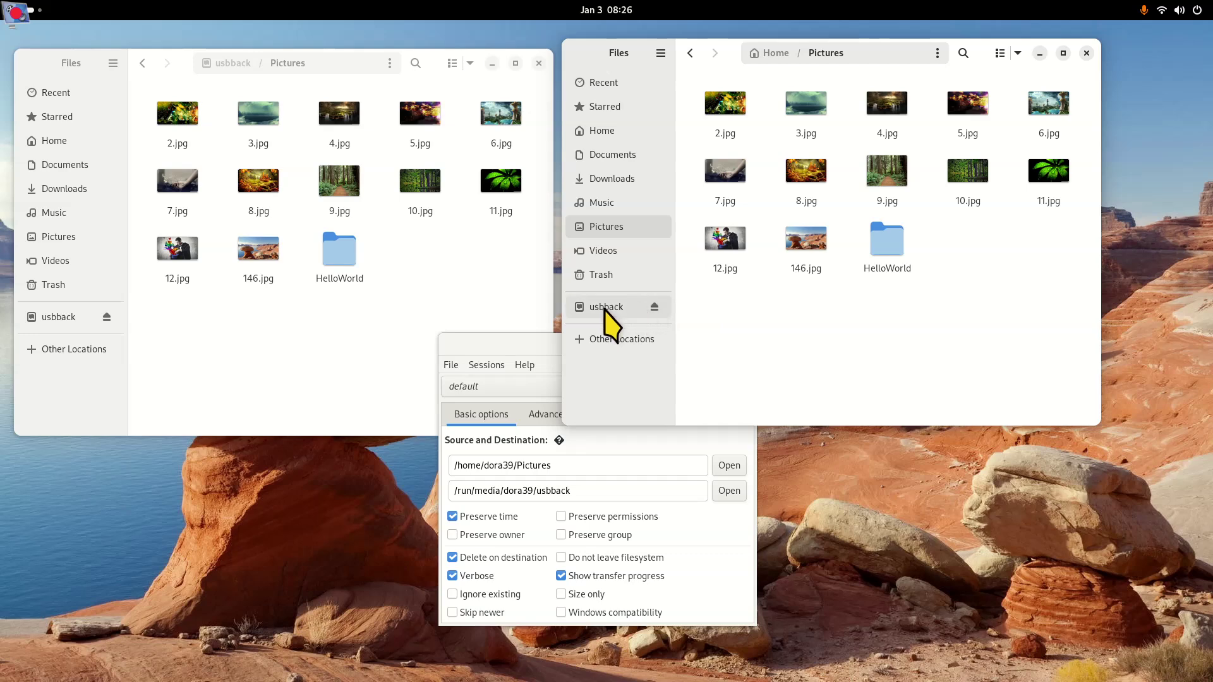
left_click(610, 274)
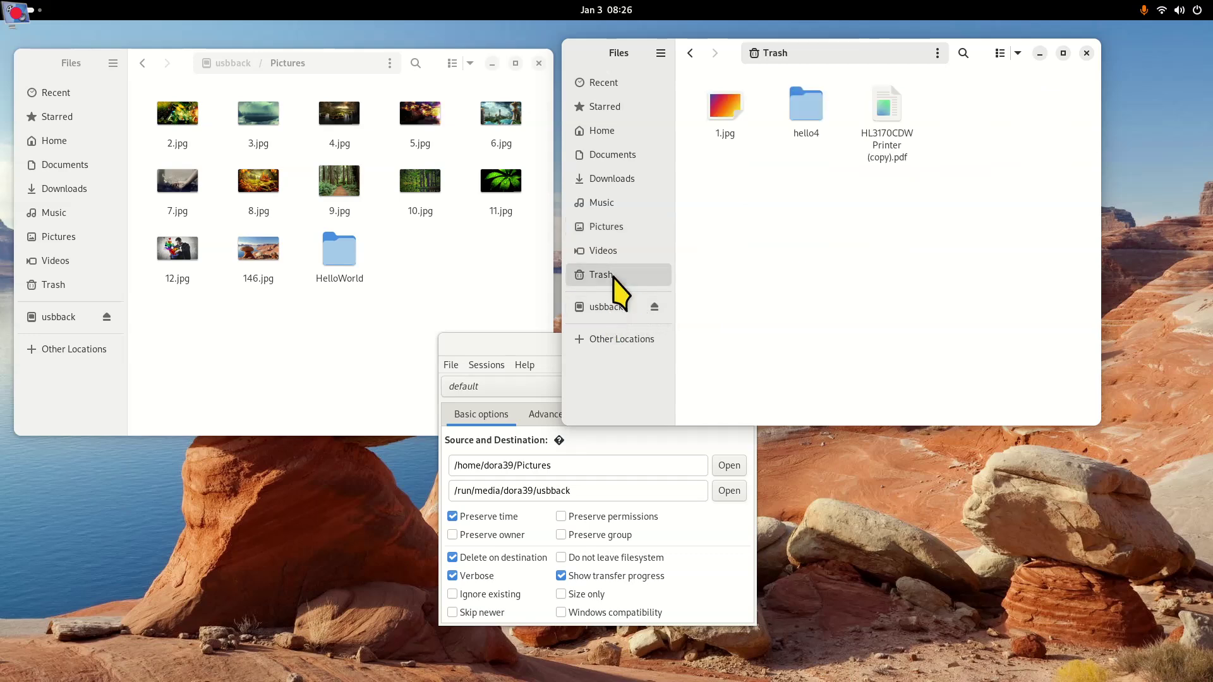
right_click(725, 94)
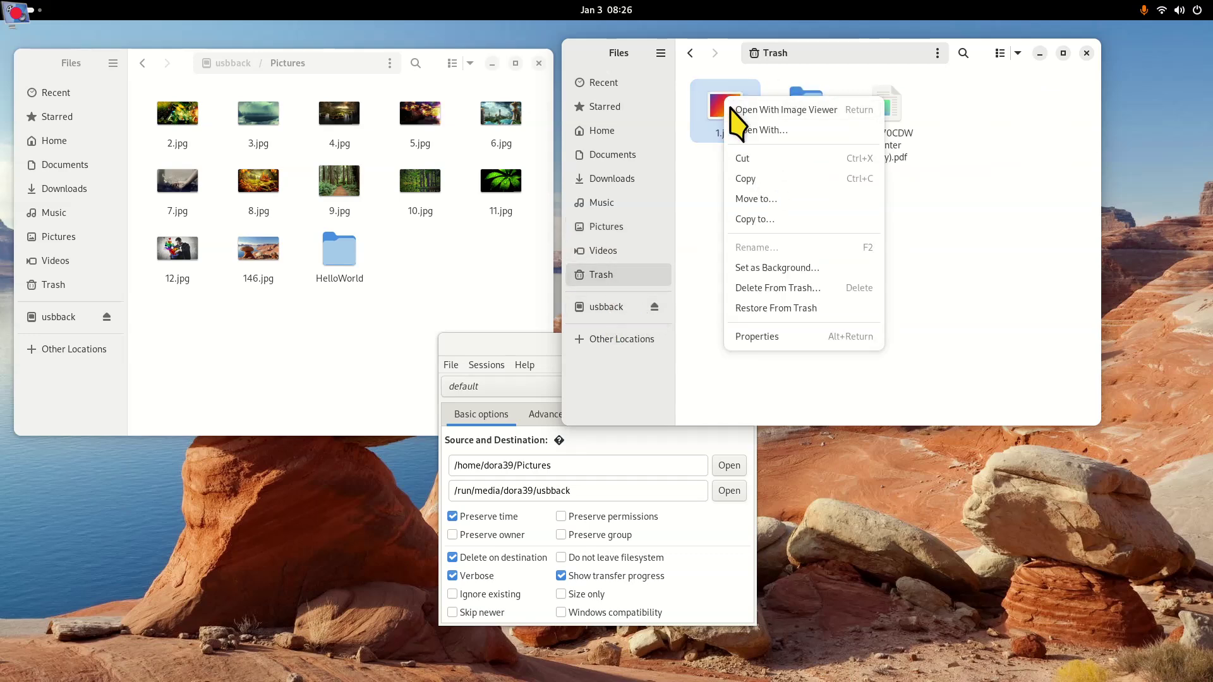
left_click(783, 308)
left_click(629, 228)
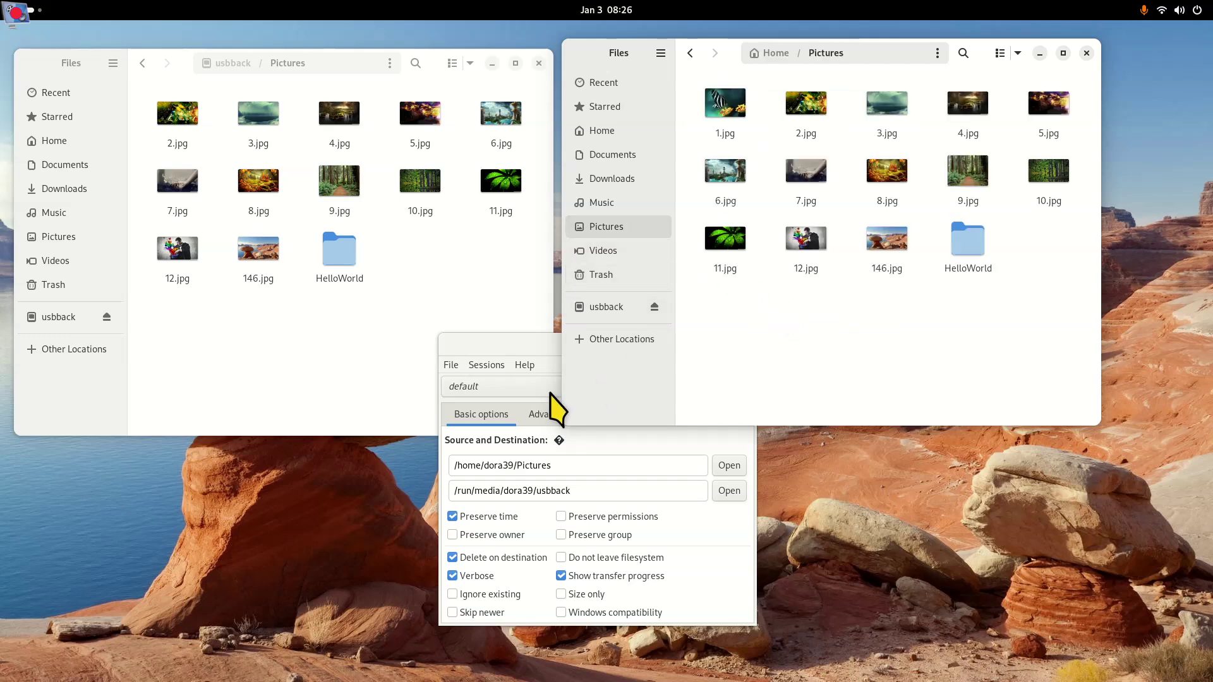
Run the Pictures backup again to copy the restored 1.jpg to usbback, and close the report
left_click(510, 344)
left_click(741, 386)
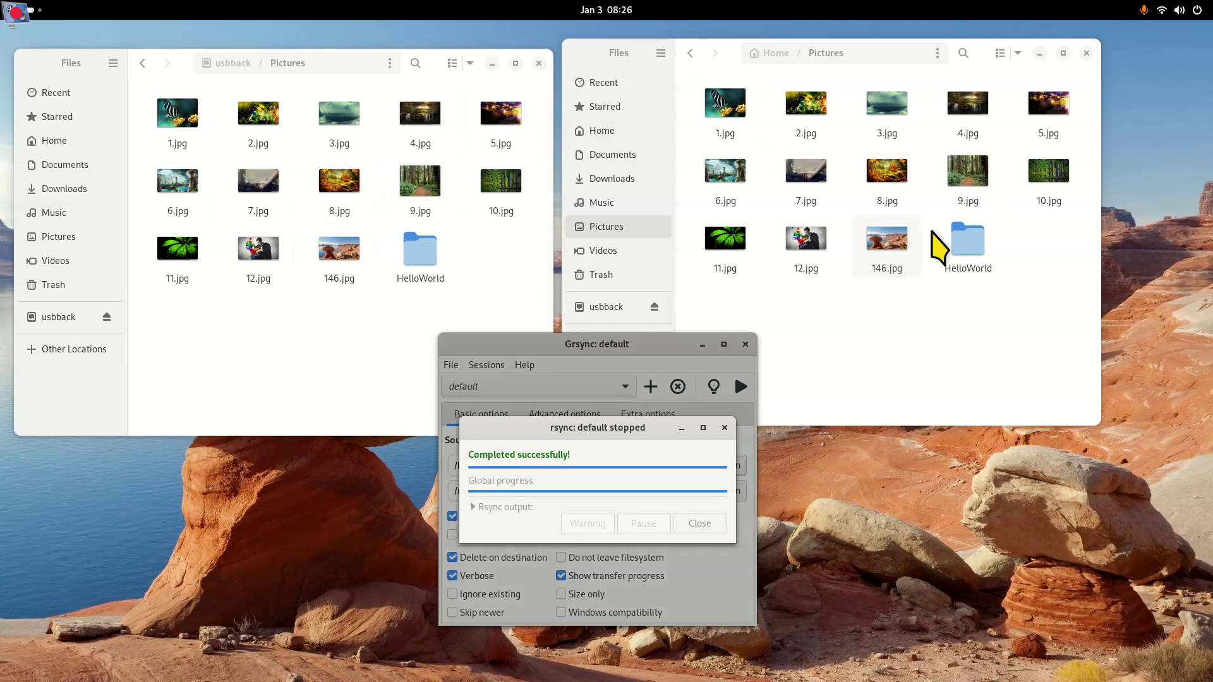
left_click(725, 428)
Look over the other locations and the top level of usbback in Files, and close Grsync
left_click_drag(589, 345, 516, 347)
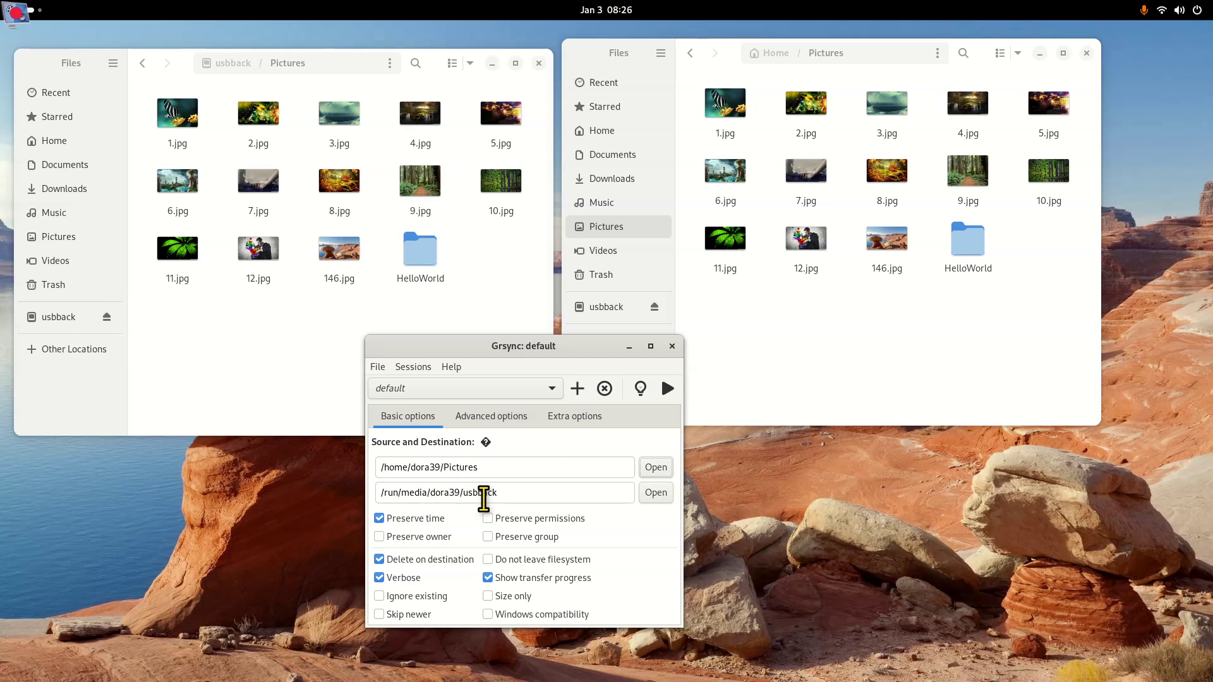
left_click(70, 354)
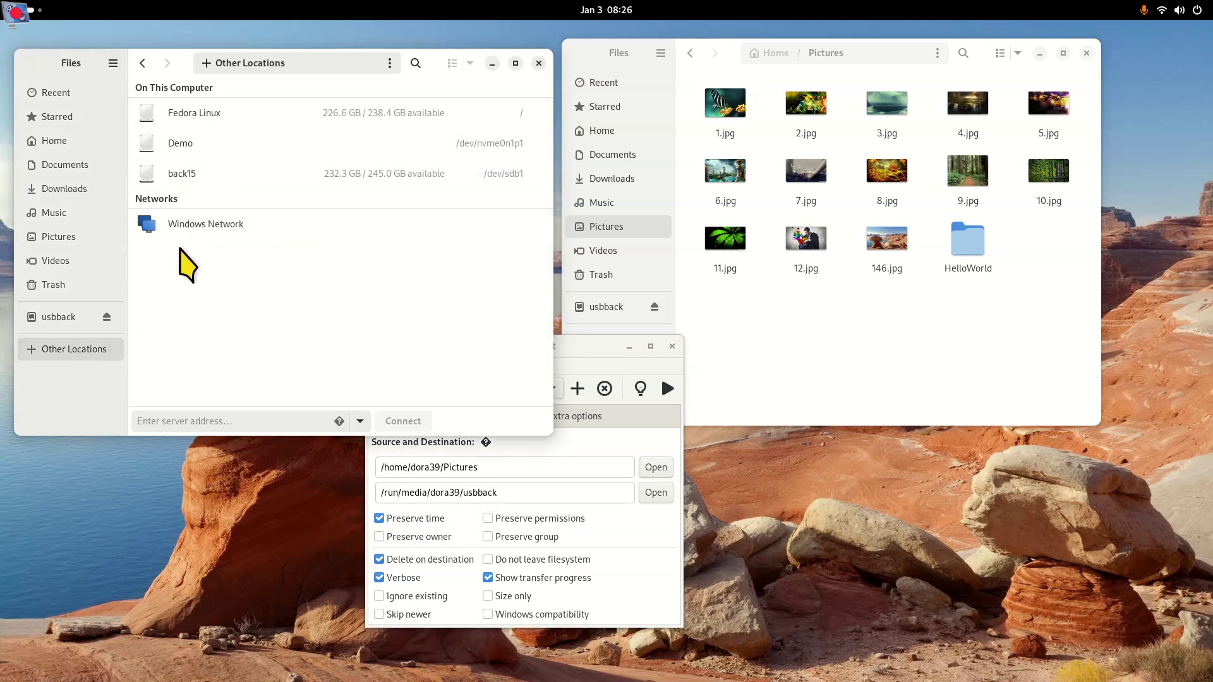
left_click(57, 320)
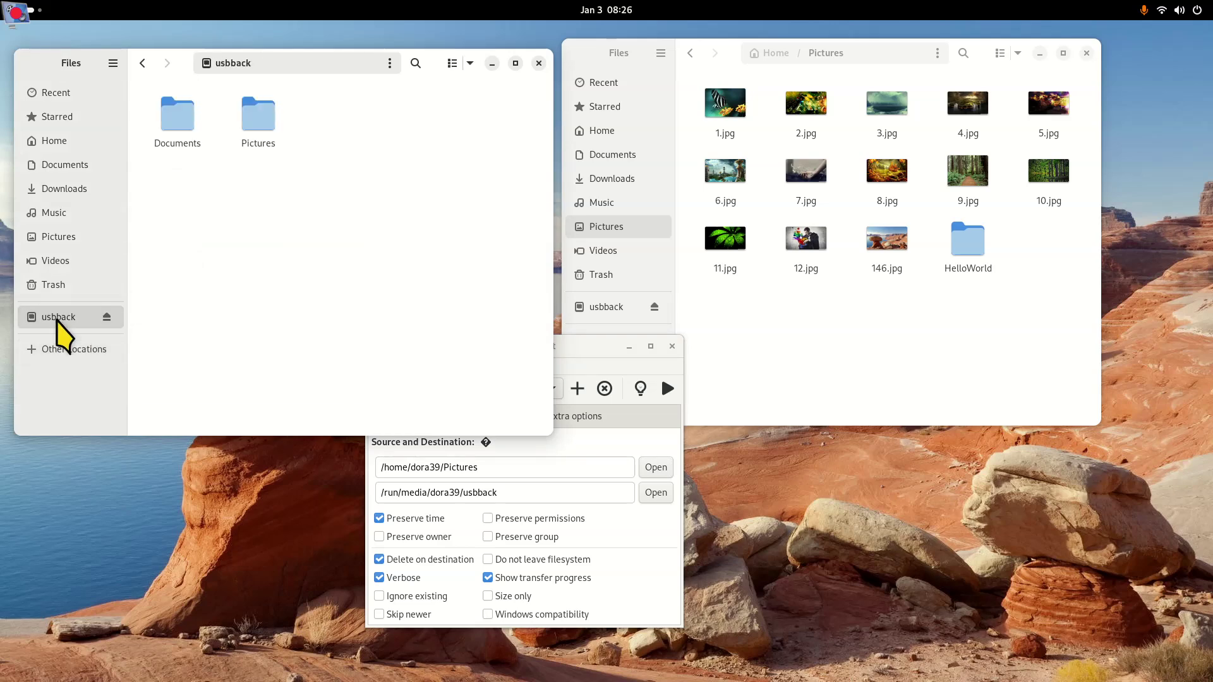
left_click(600, 346)
left_click_drag(584, 352, 646, 311)
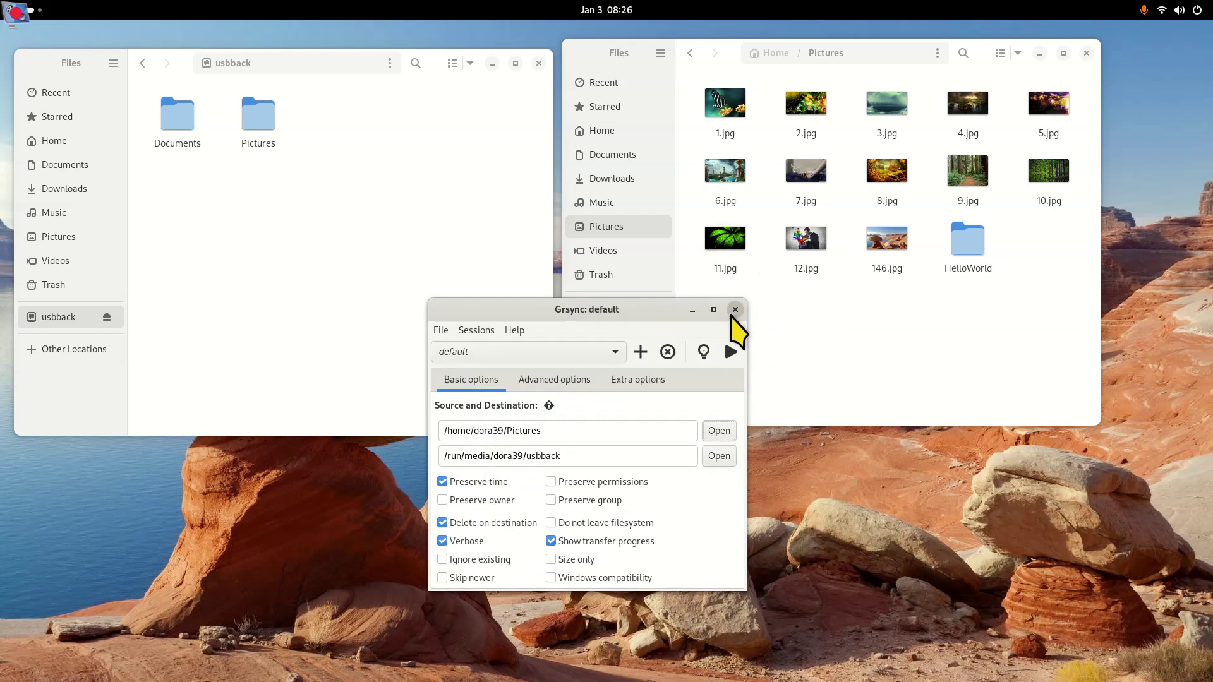
left_click(736, 310)
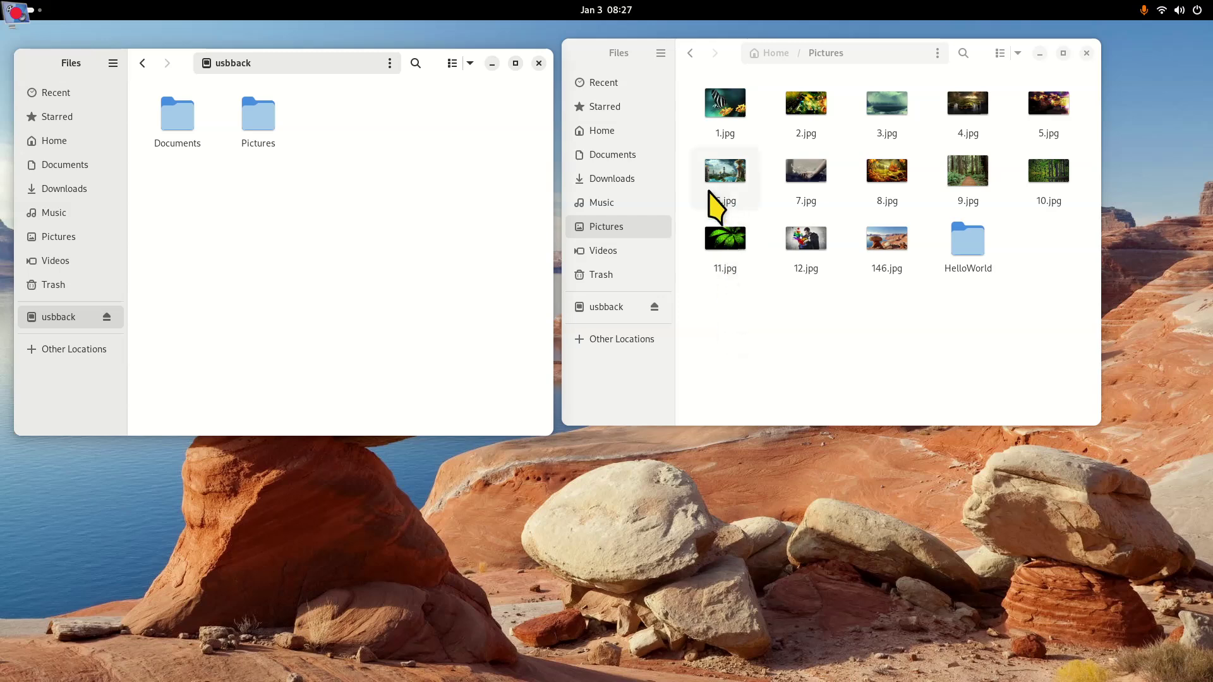
Move the Documents and Pictures folders on usbback and the test88888 folder in home Documents to the trash
left_click_drag(363, 91, 168, 187)
key("Delete")
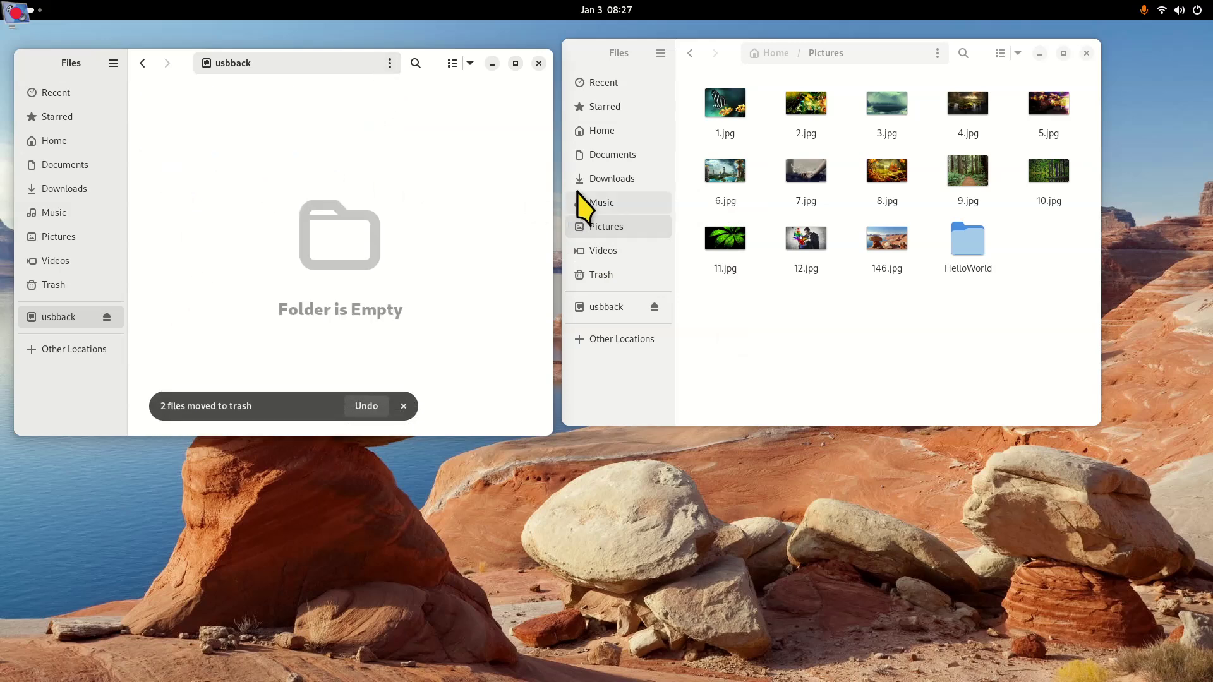
left_click(609, 156)
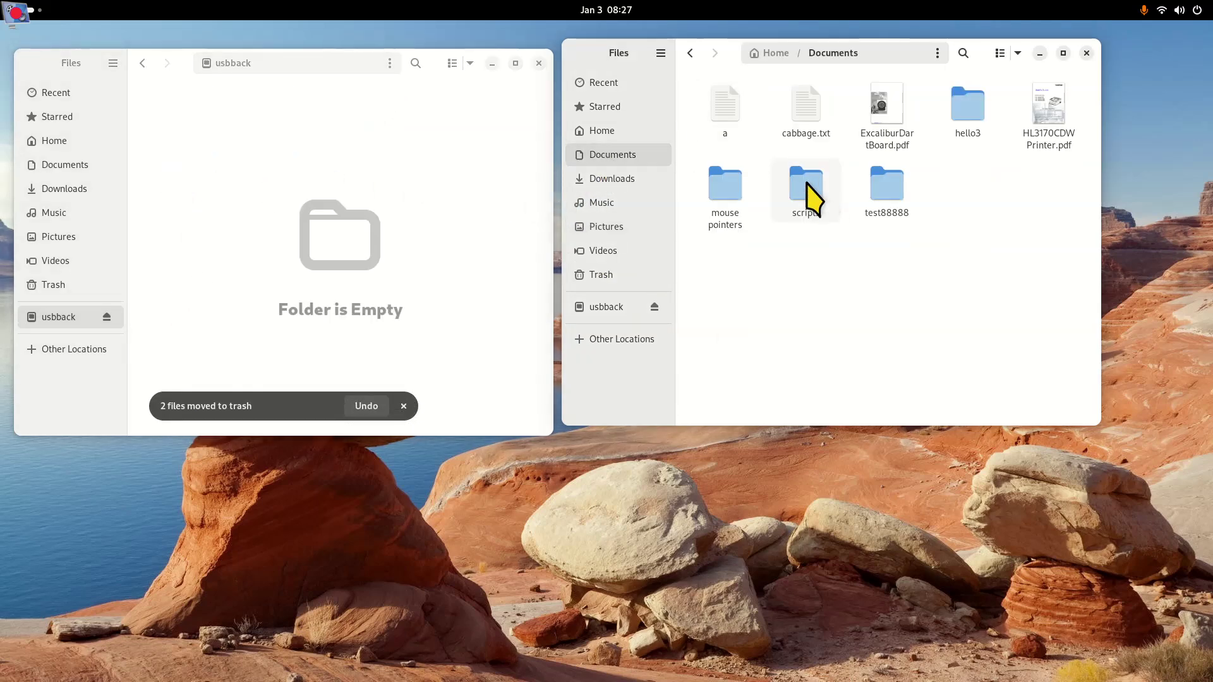
left_click(886, 190)
key("Delete")
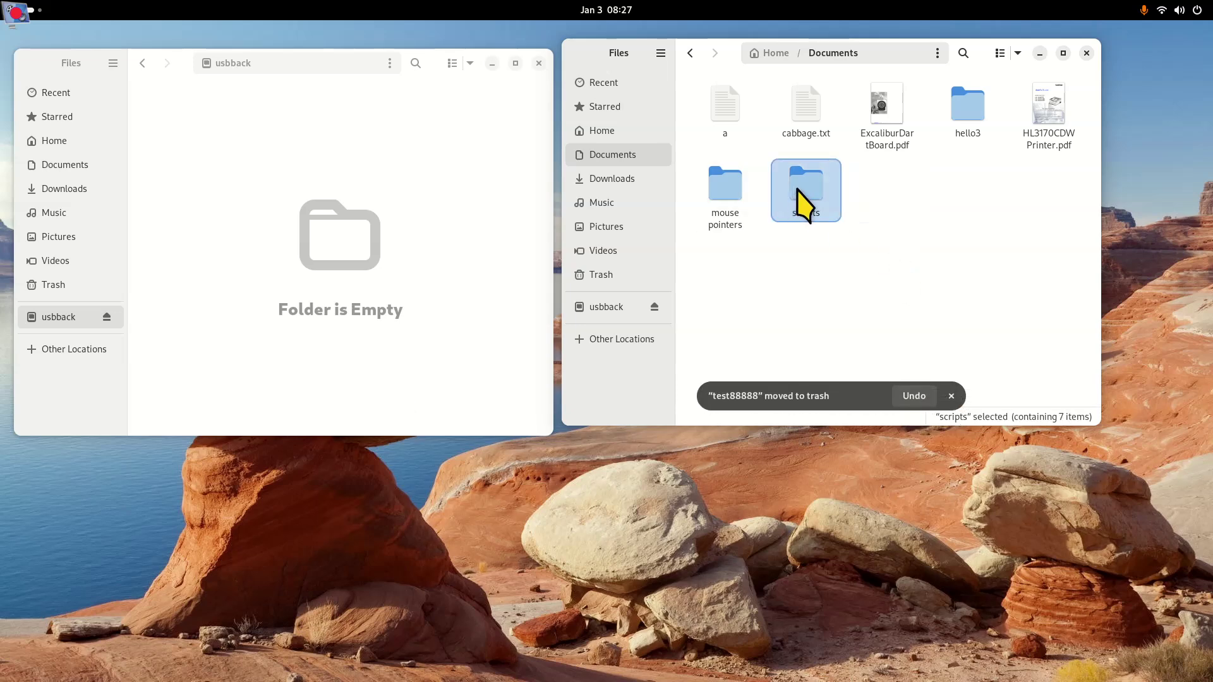
Open the scripts folder in home Documents and launch Text Editor
double_click(804, 189)
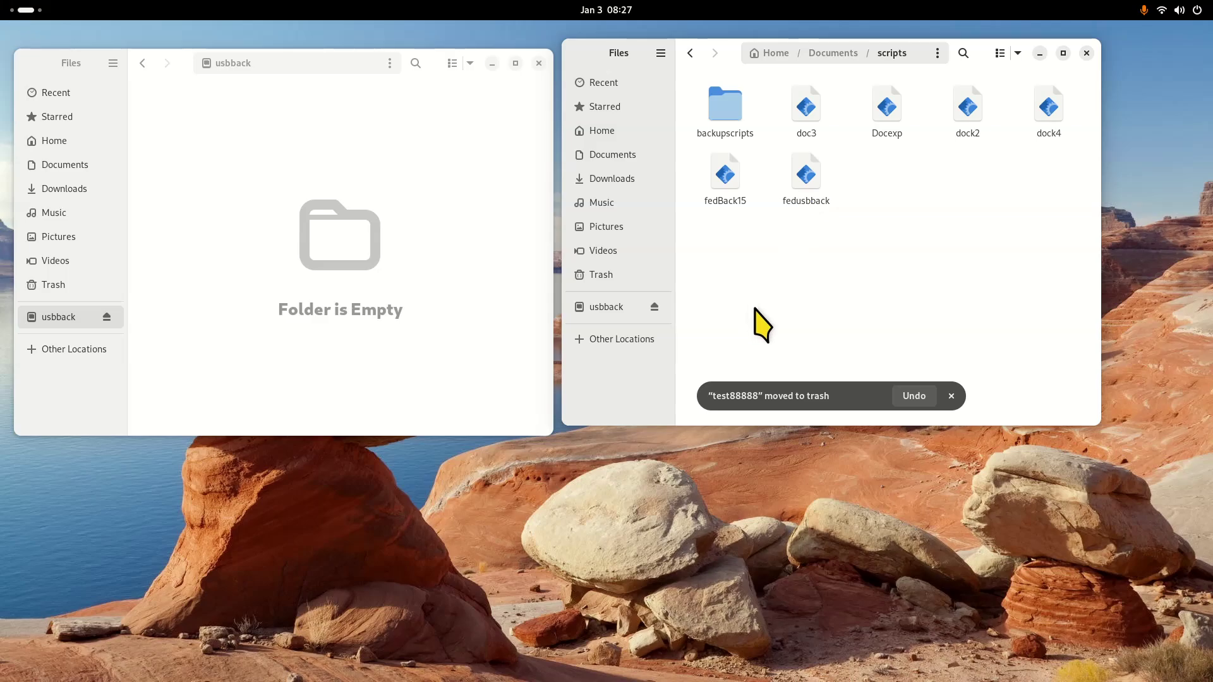
key("super")
left_click(741, 651)
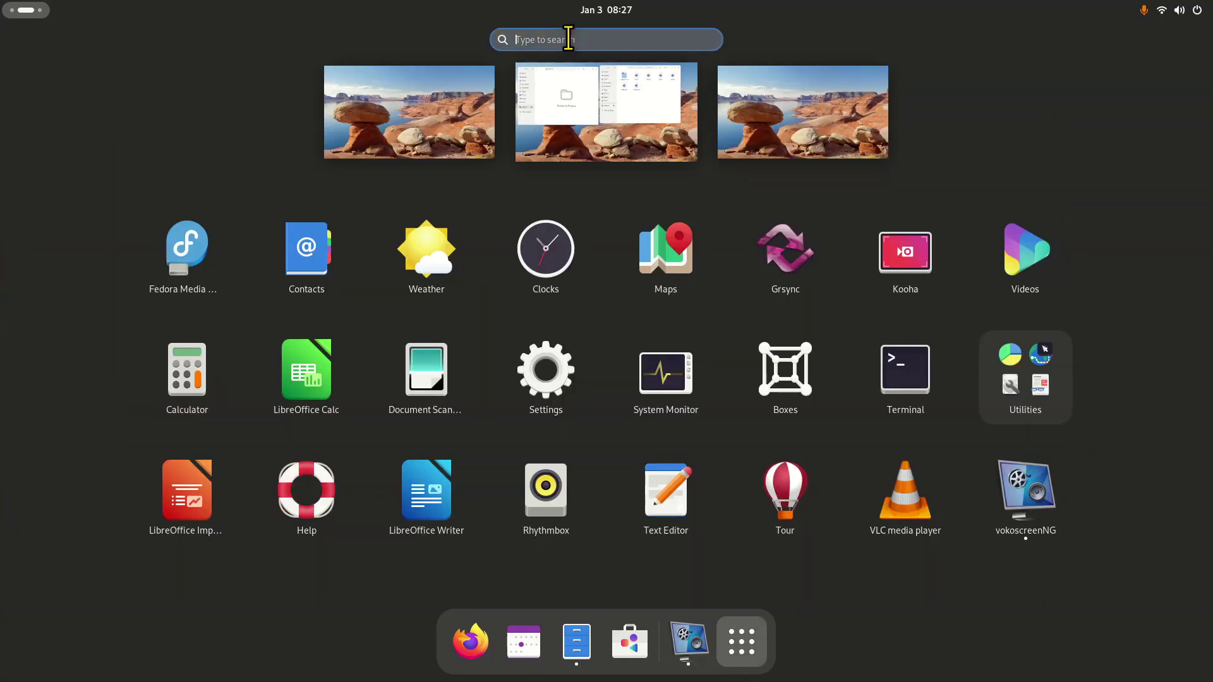
type("text")
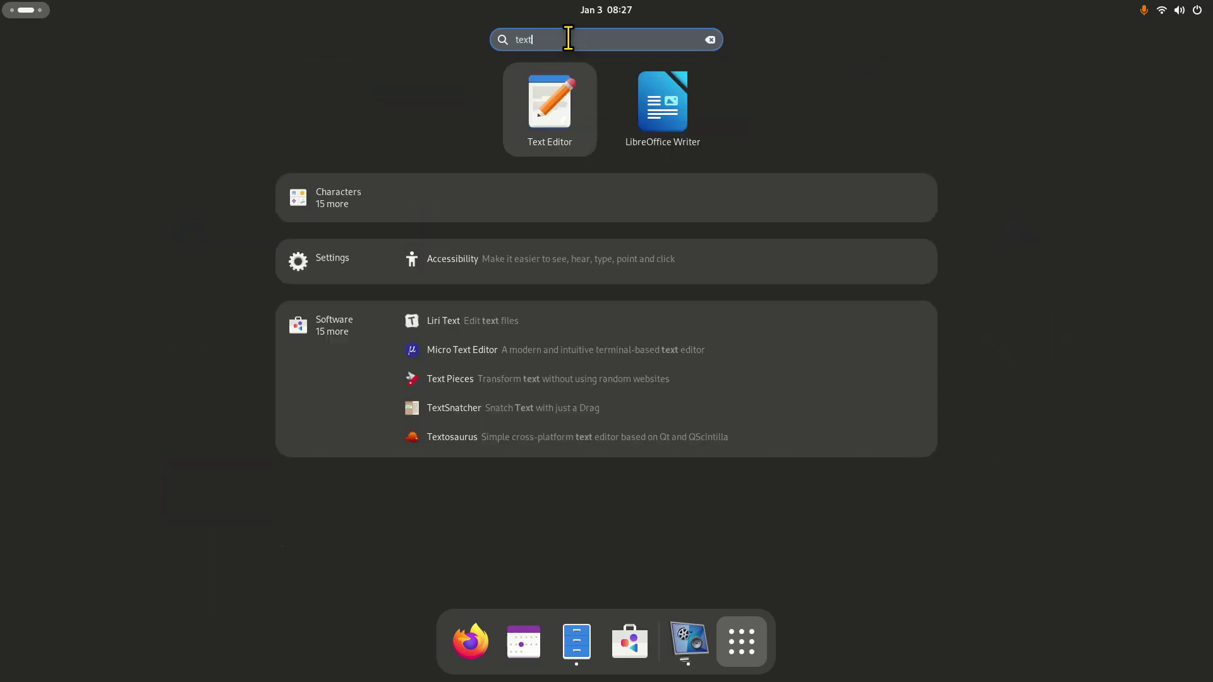
left_click(544, 101)
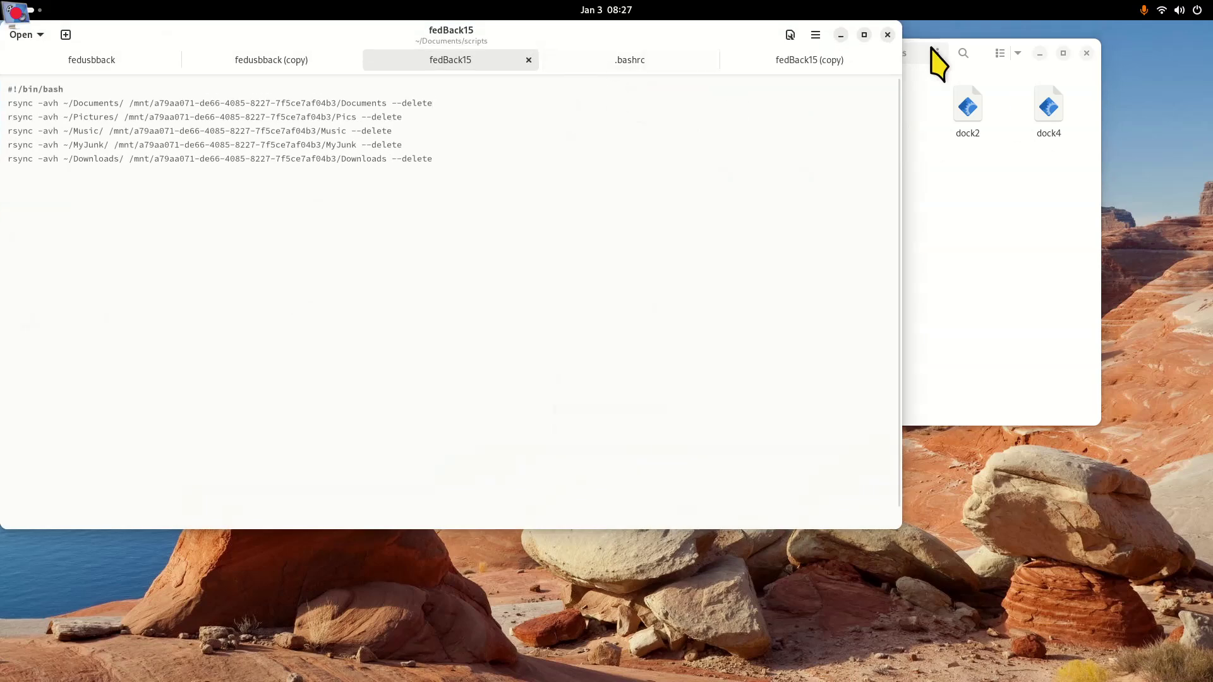
View the About information of Text Editor and close it again
left_click(816, 36)
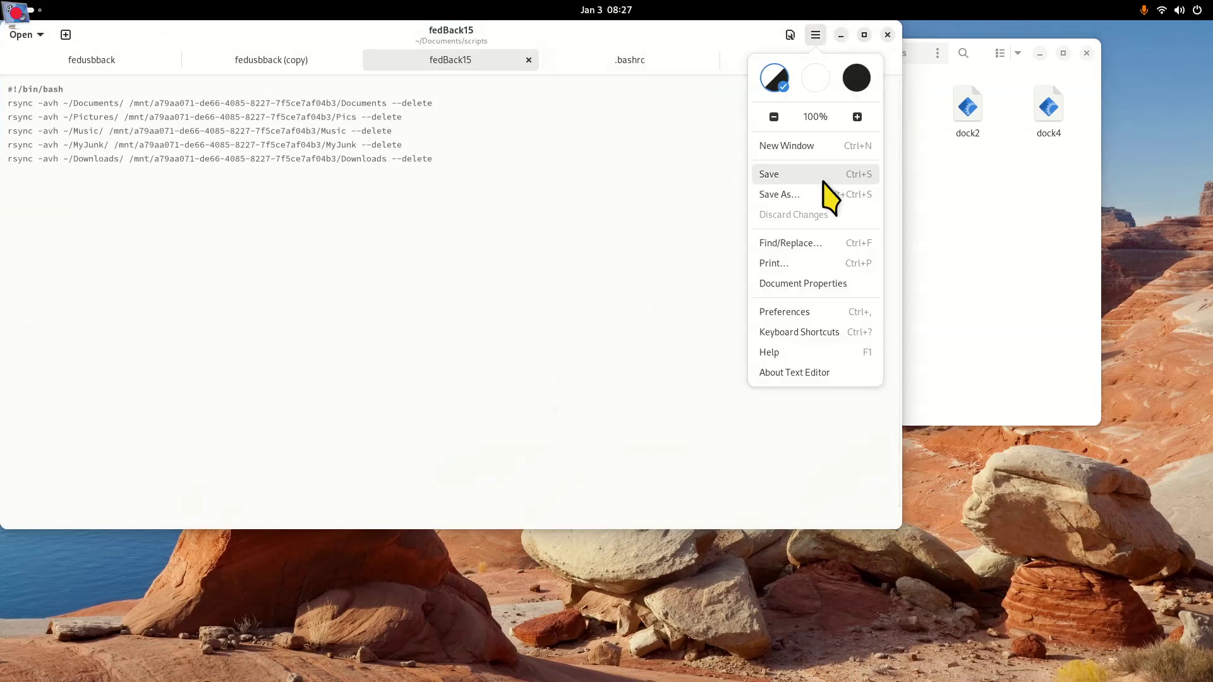
left_click(797, 373)
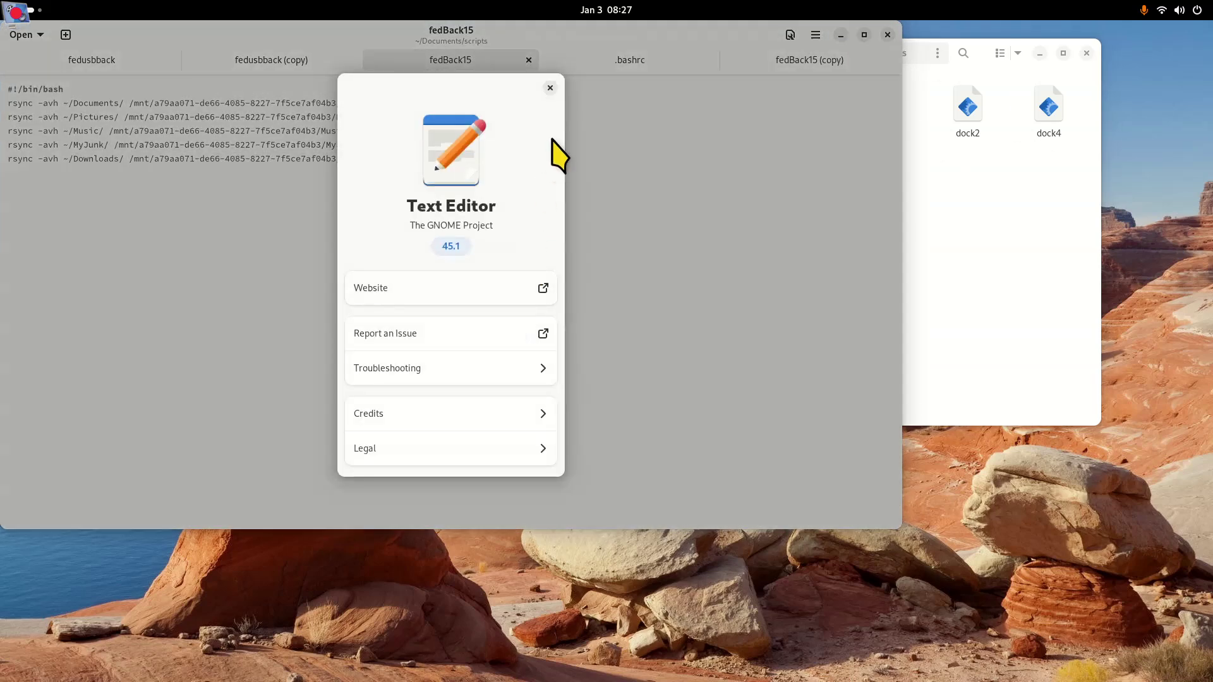
left_click(551, 89)
Close the documents left open in Text Editor, including fedBack15 (copy), .bashrc and fedBack15, and close the editor
left_click(890, 64)
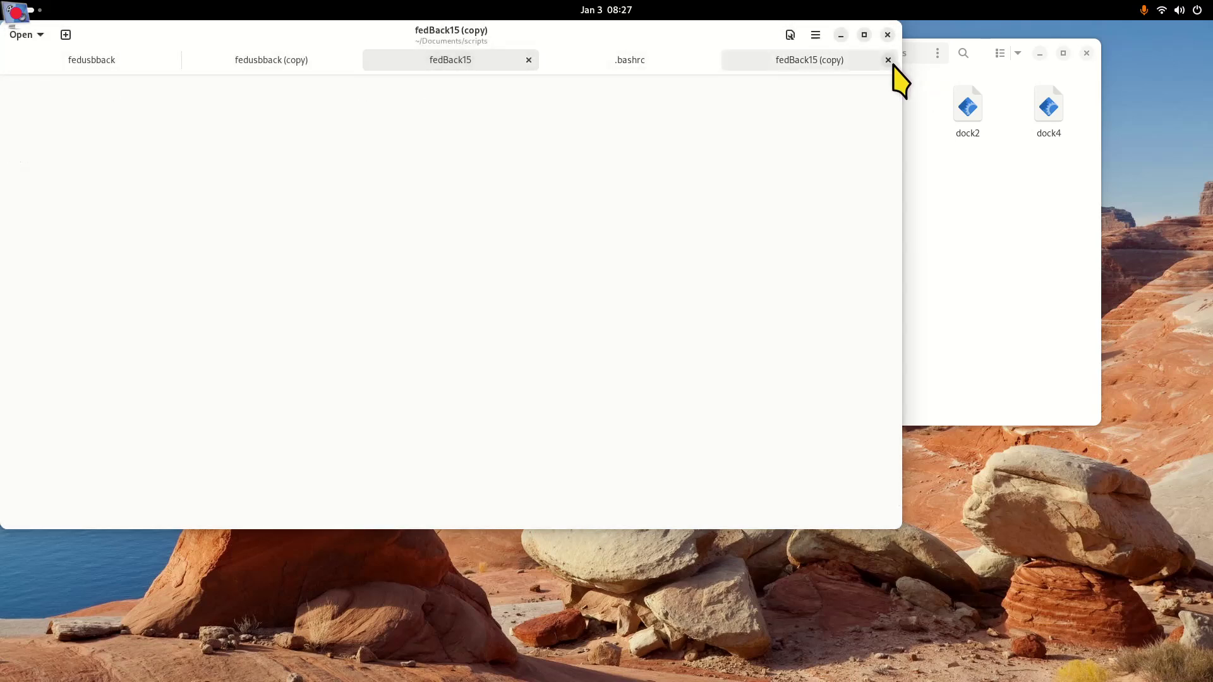
left_click(888, 60)
left_click(888, 60)
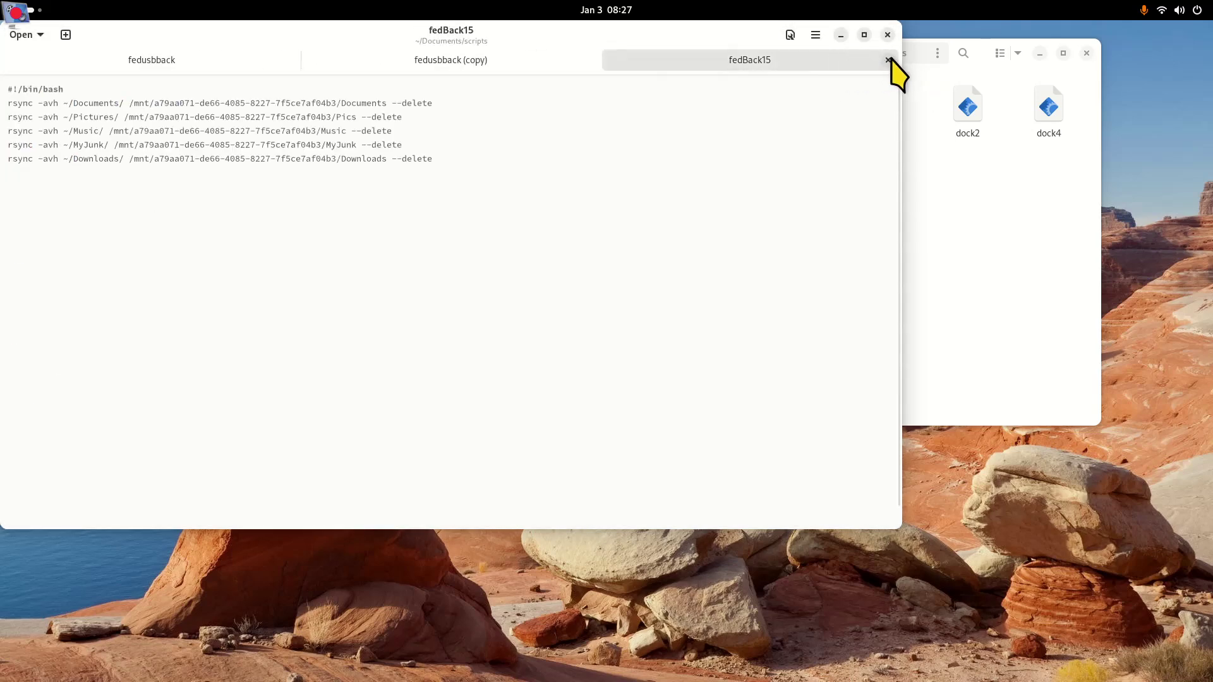
left_click(889, 60)
left_click(887, 60)
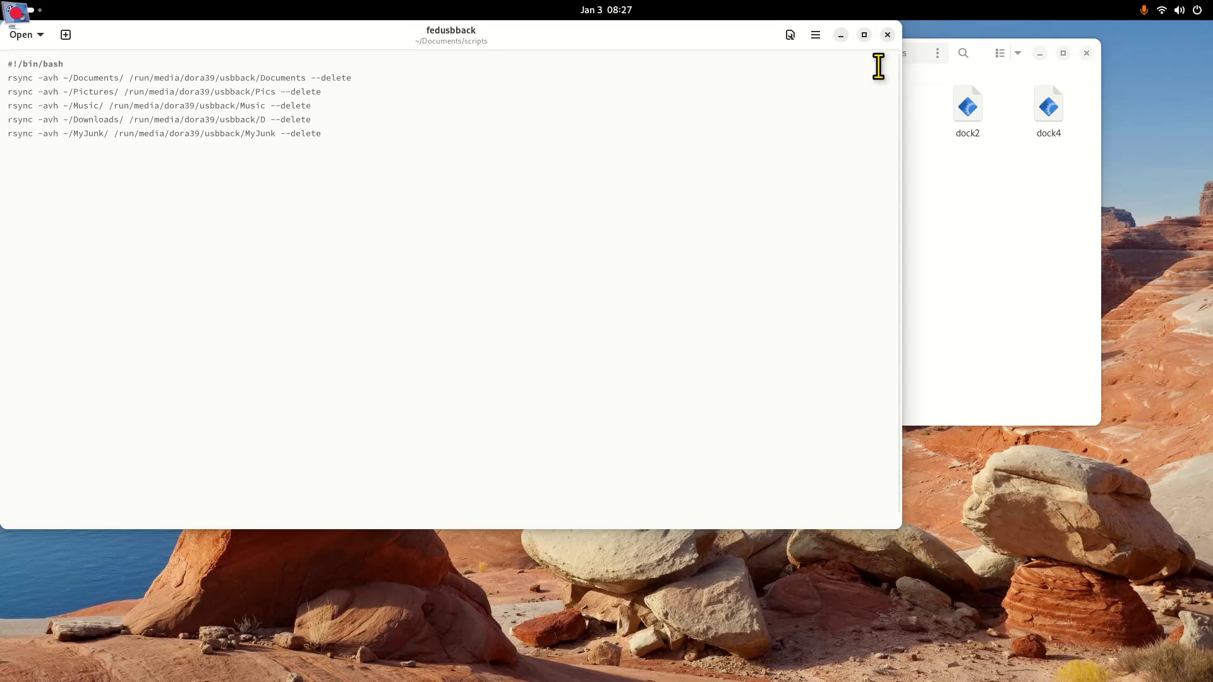
left_click(888, 35)
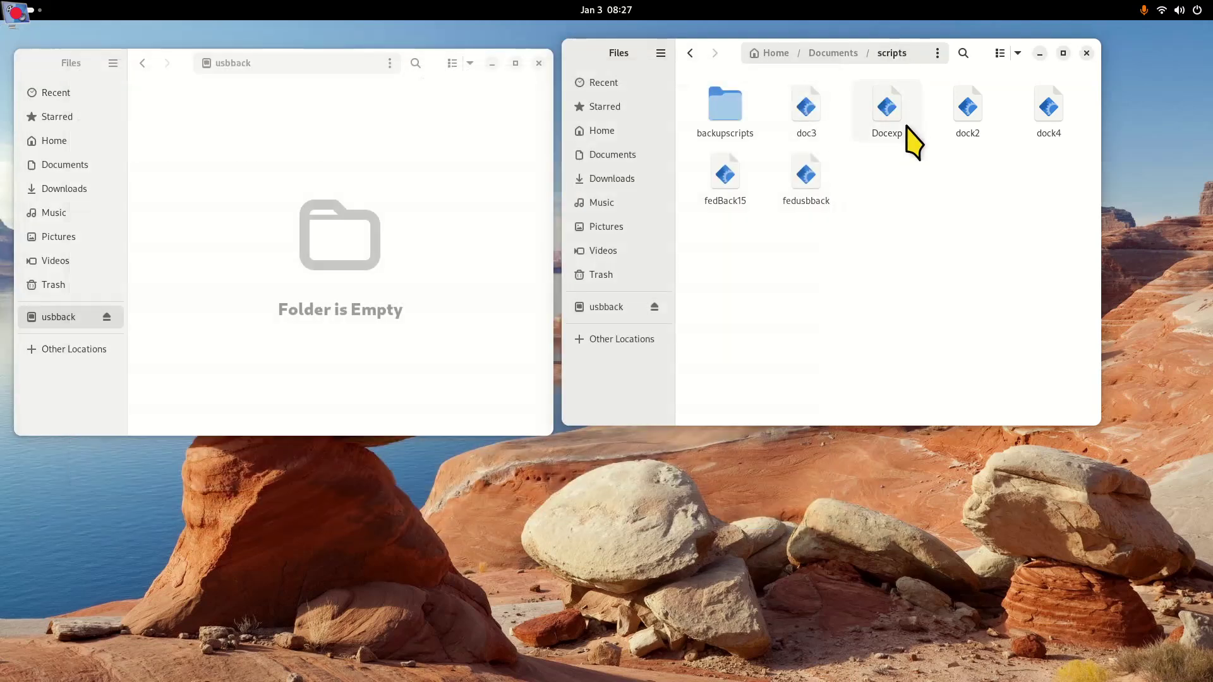
Open the fedusbback script from the scripts folder, enlarge its text to read the rsync lines, and close it
left_click(798, 175)
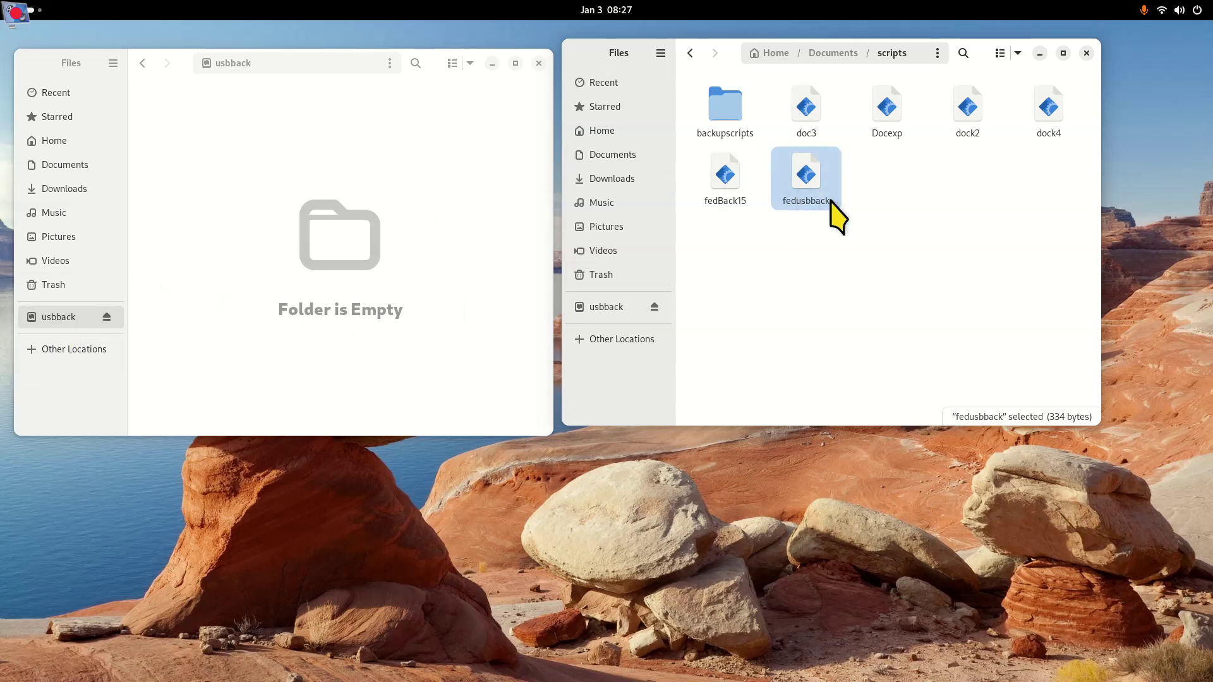
double_click(807, 184)
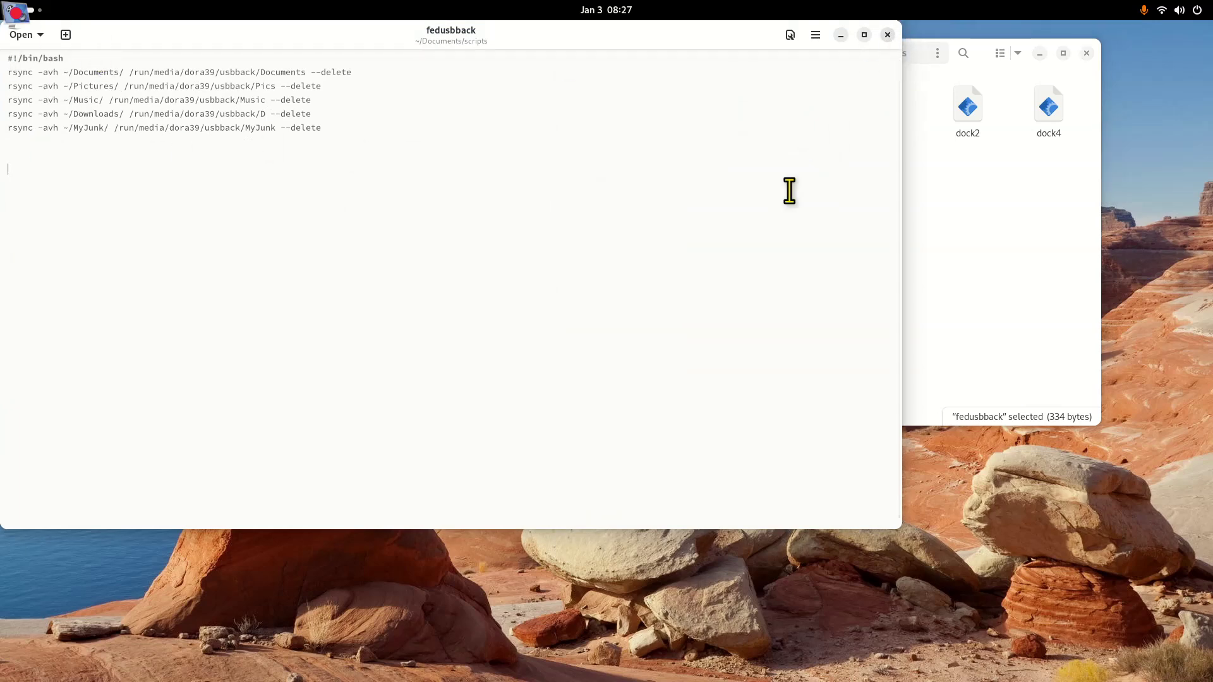
key("ctrl+plus")
key("ctrl+plus")
key("ctrl+plus")
key("ctrl+plus")
key("ctrl+plus")
key("ctrl+minus")
key("ctrl+minus")
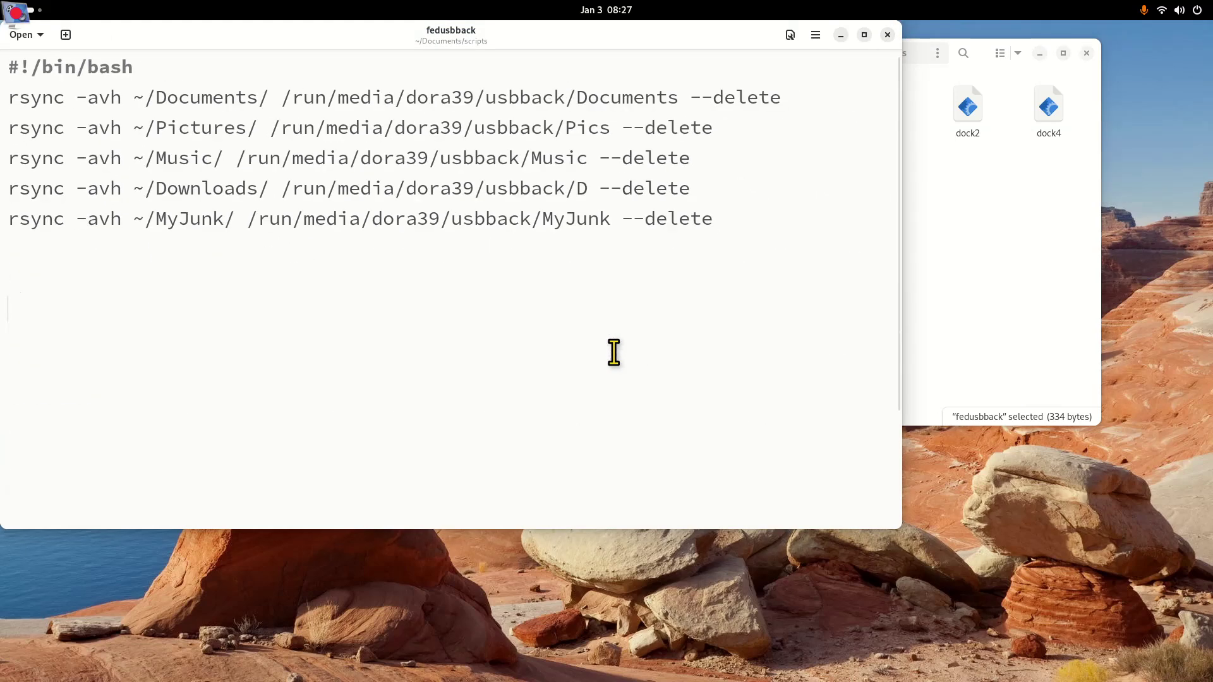
left_click(888, 35)
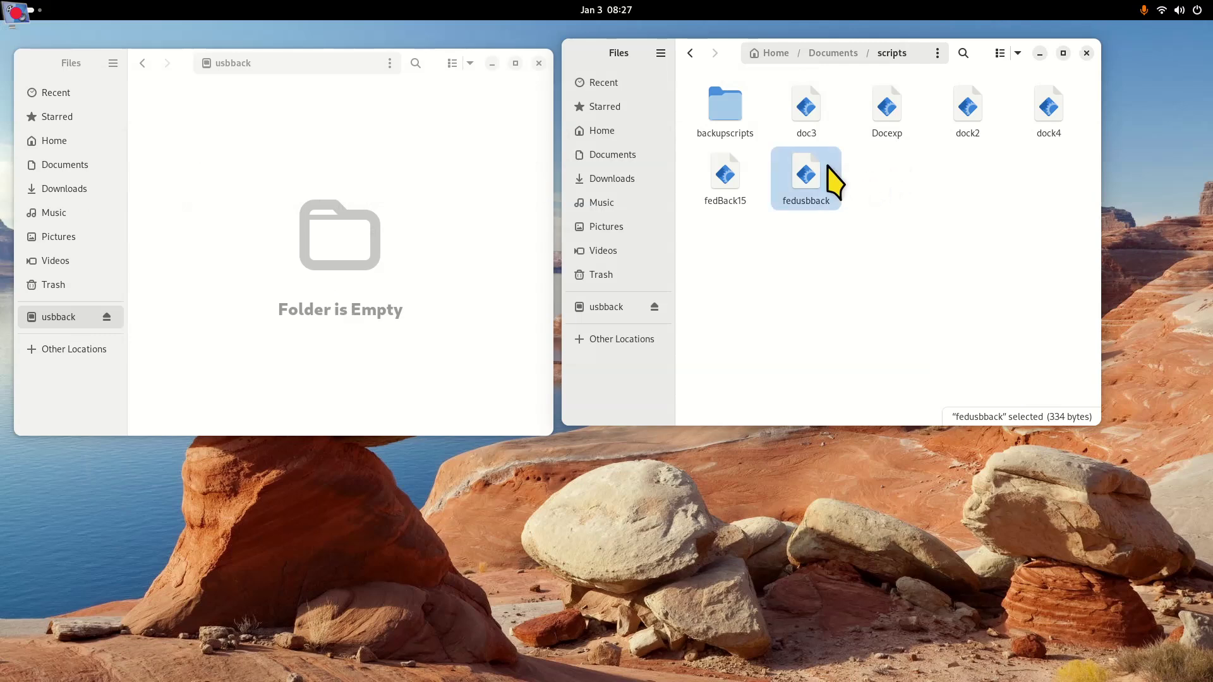
Run the fedusbback script as a program and move its terminal window away from the usbback folder window
right_click(806, 190)
left_click(850, 228)
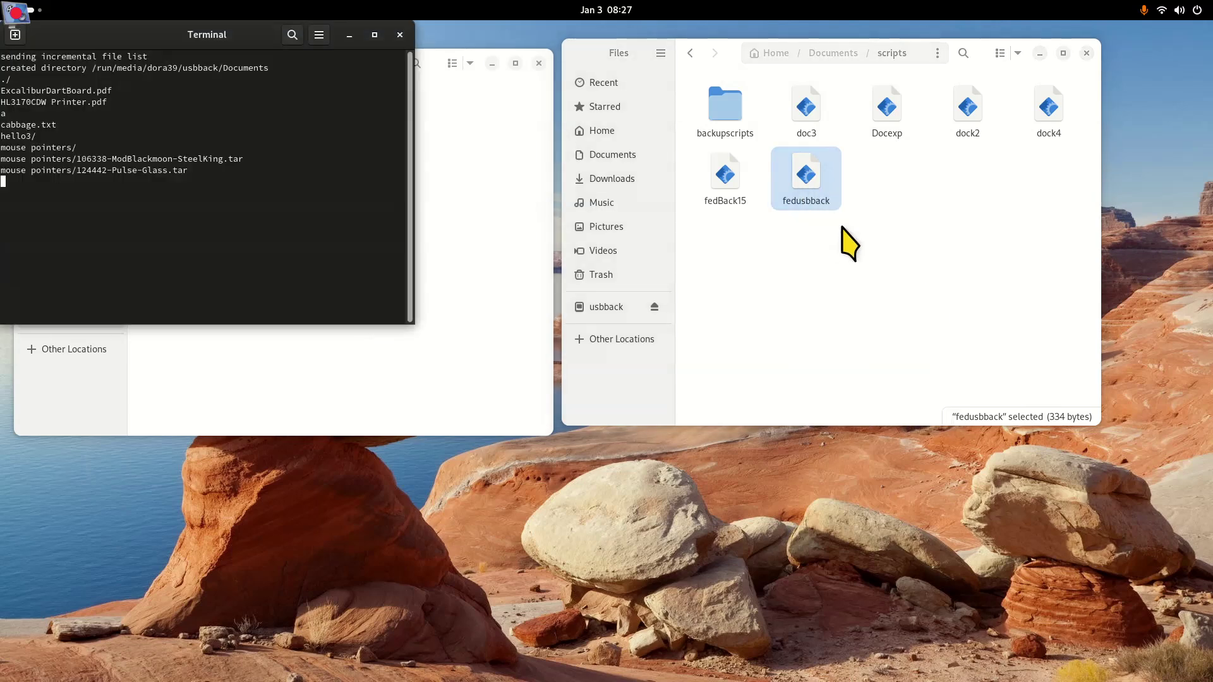
left_click_drag(266, 46, 866, 305)
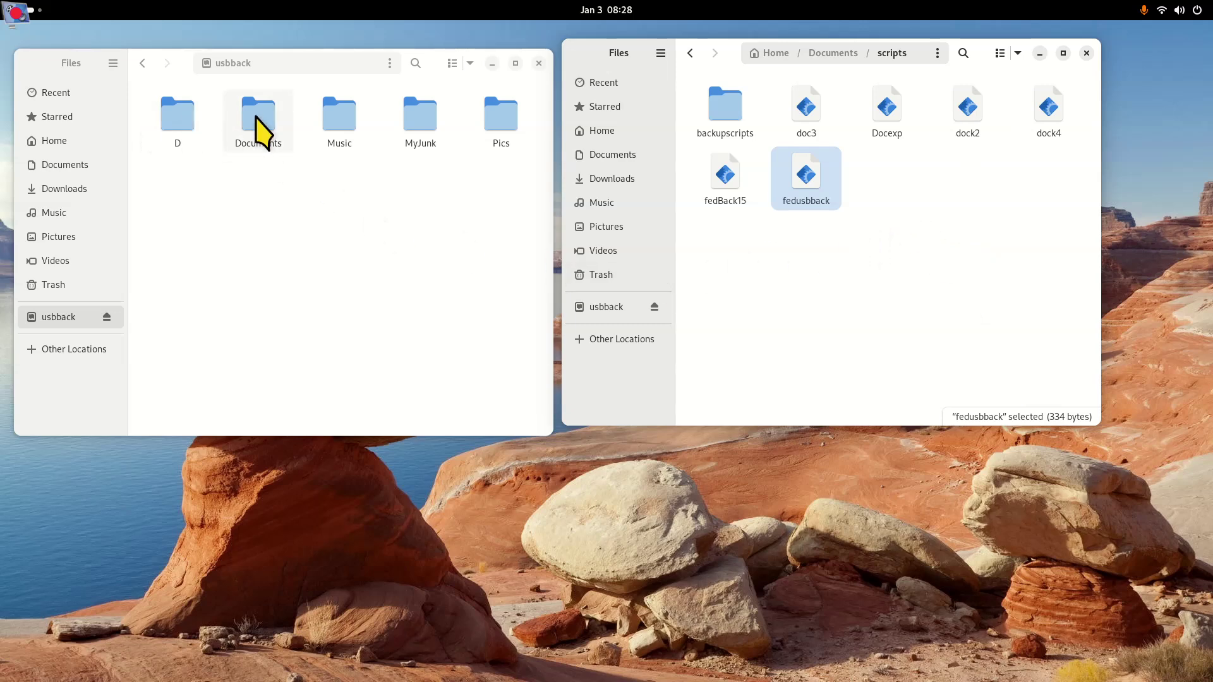
Reopen the fedusbback script with enlarged text, widen its window and place it below the folder contents for reading
double_click(806, 183)
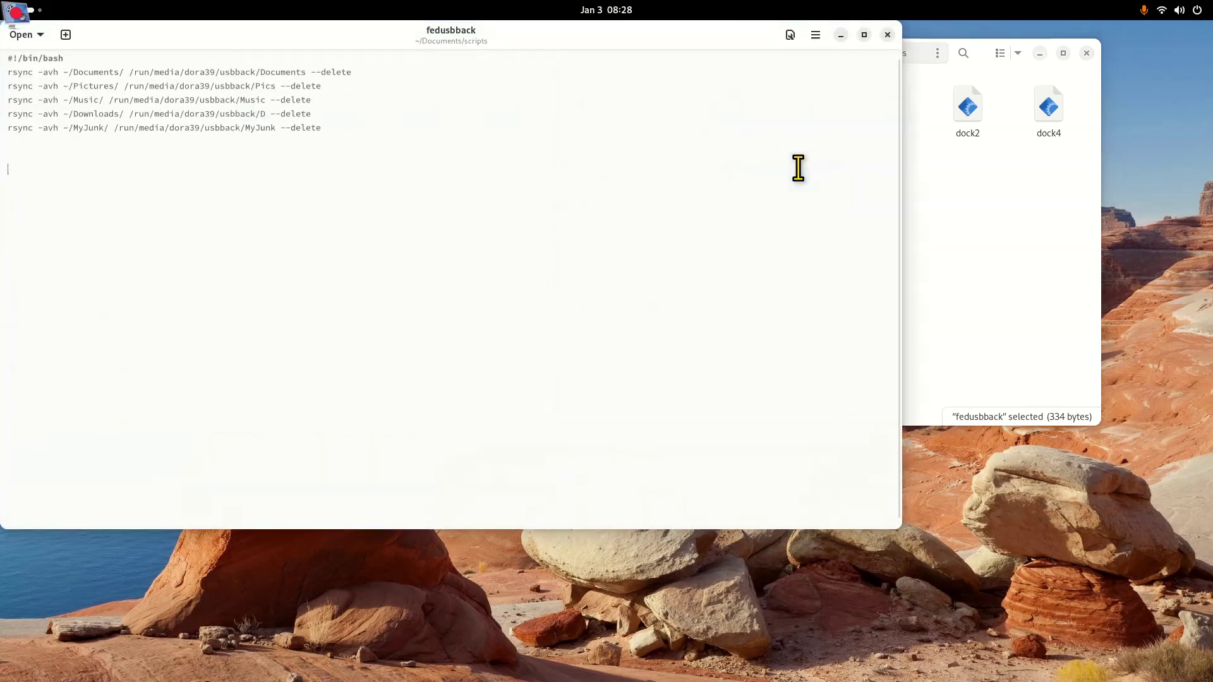
left_click_drag(404, 35, 509, 211)
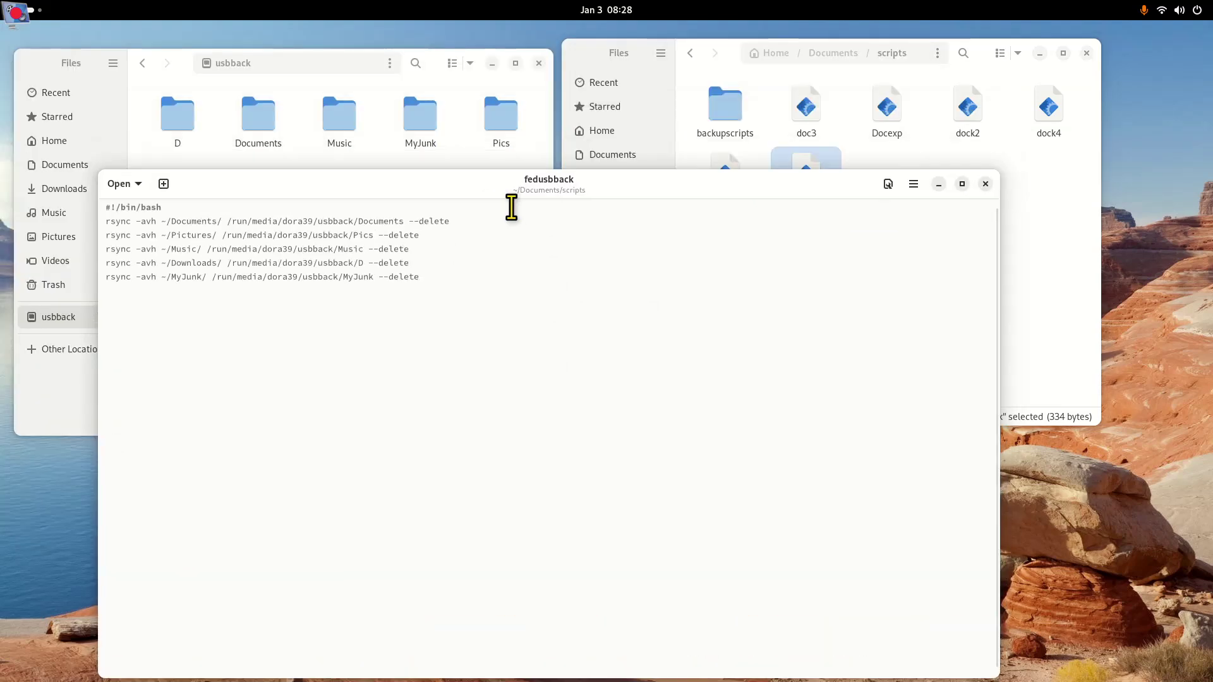
scroll(615, 354, "up", 5)
scroll(615, 358, "down", 2)
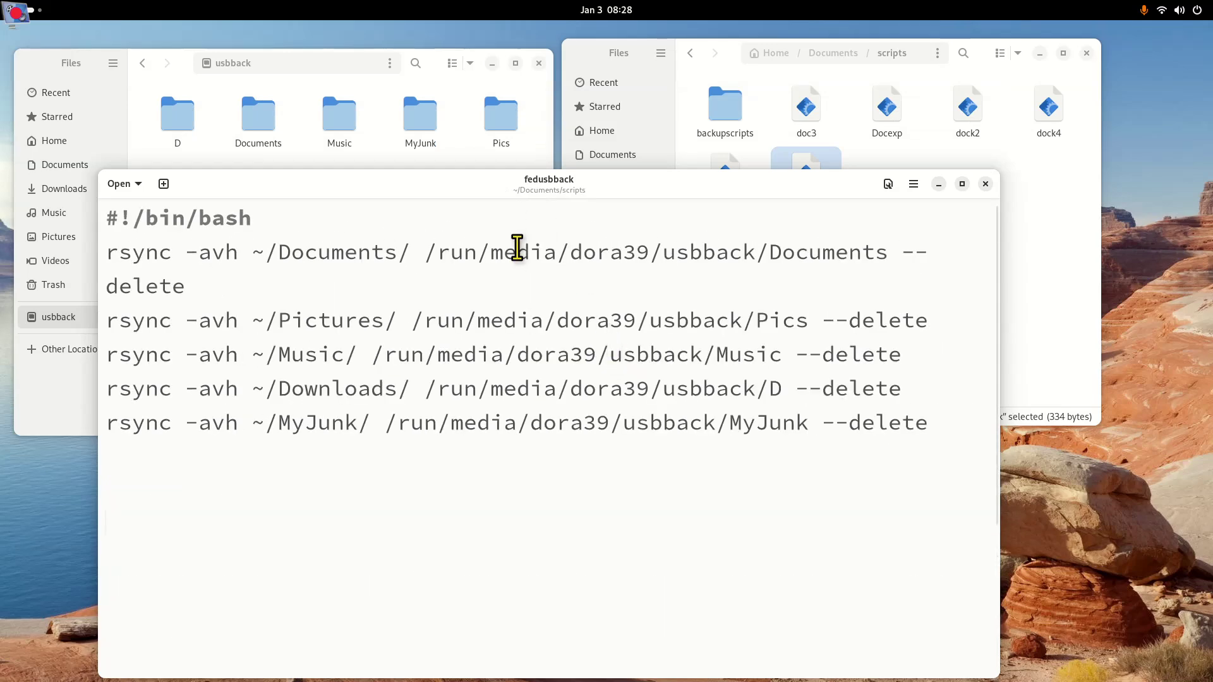
scroll(517, 242, "down", 1)
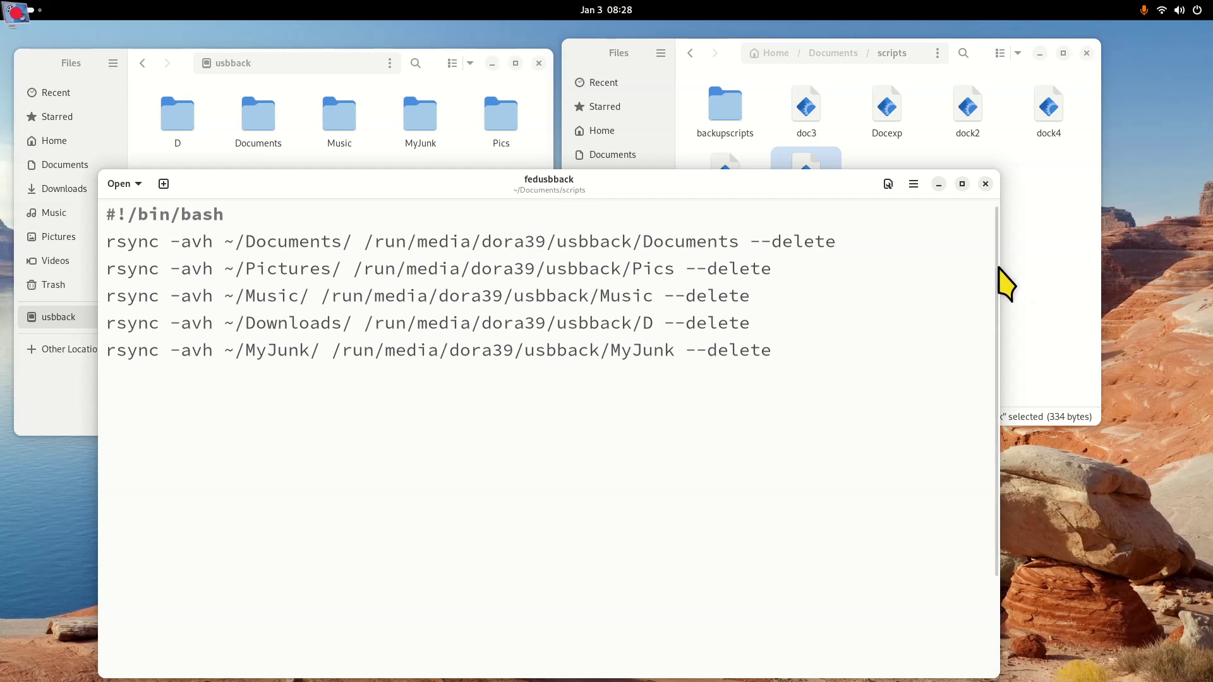
left_click_drag(1001, 274, 1154, 283)
scroll(725, 428, "up", 2)
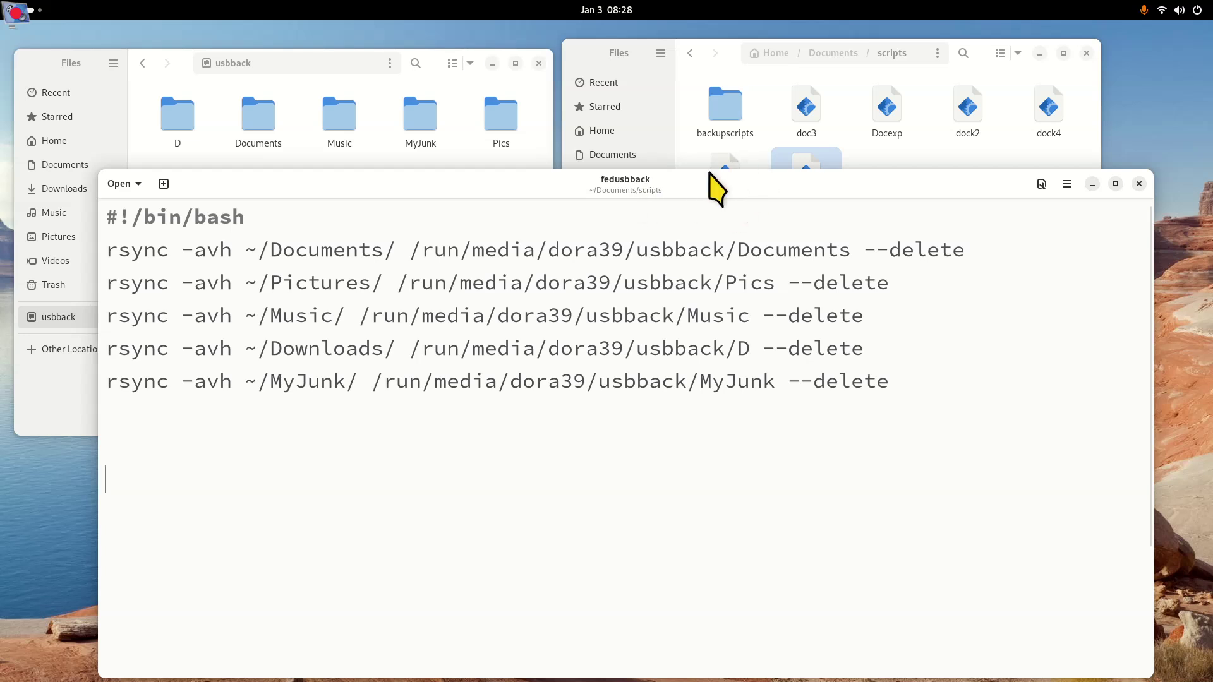
left_click_drag(712, 190, 801, 254)
Highlight the #!/bin/bash line in fedusbback and locate the bash program in the bin folder of Fedora Linux
left_click_drag(367, 291, 162, 292)
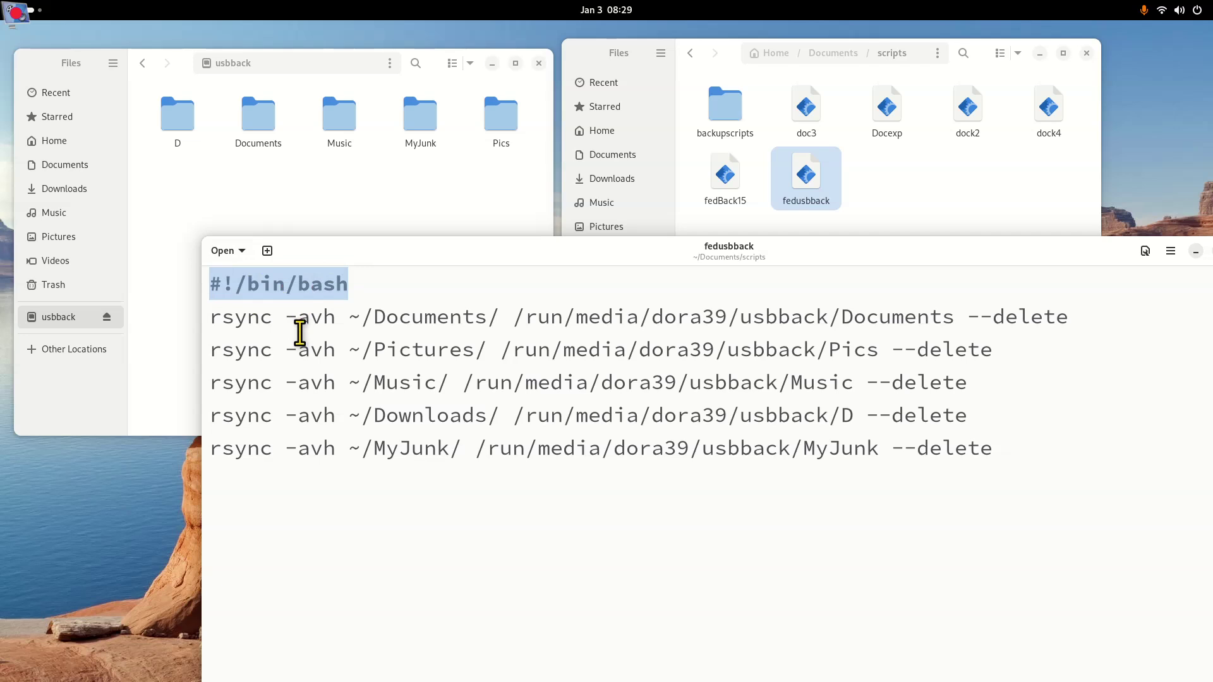
left_click(63, 350)
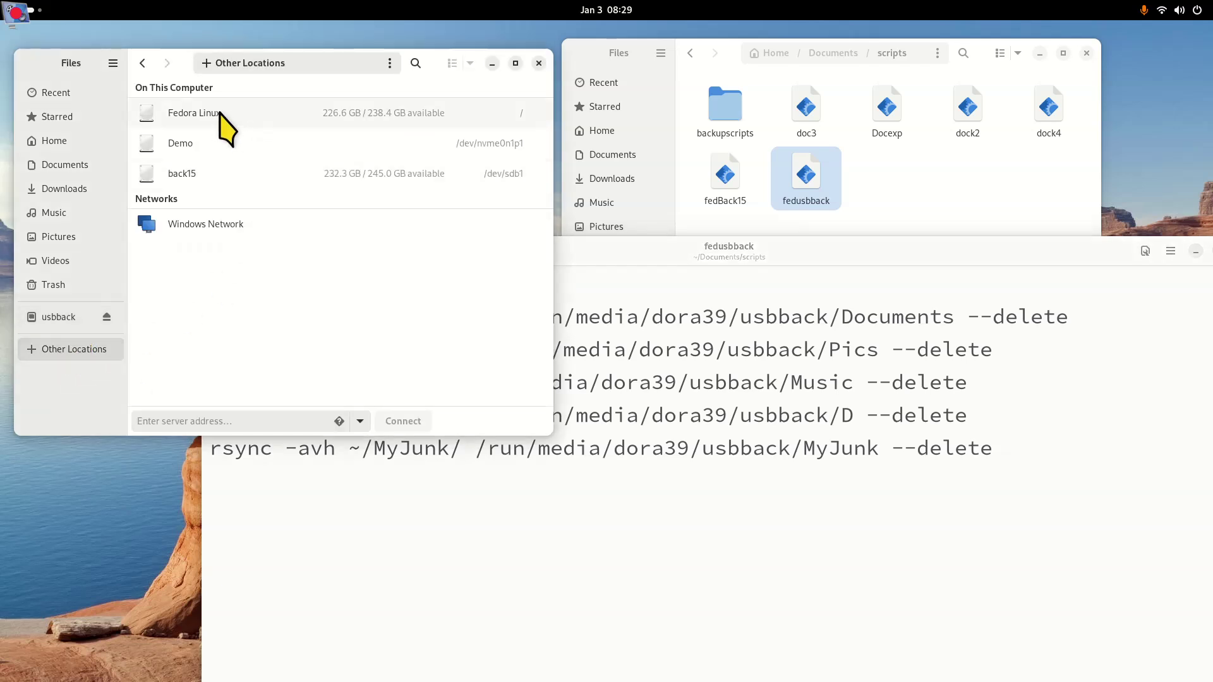
left_click(207, 116)
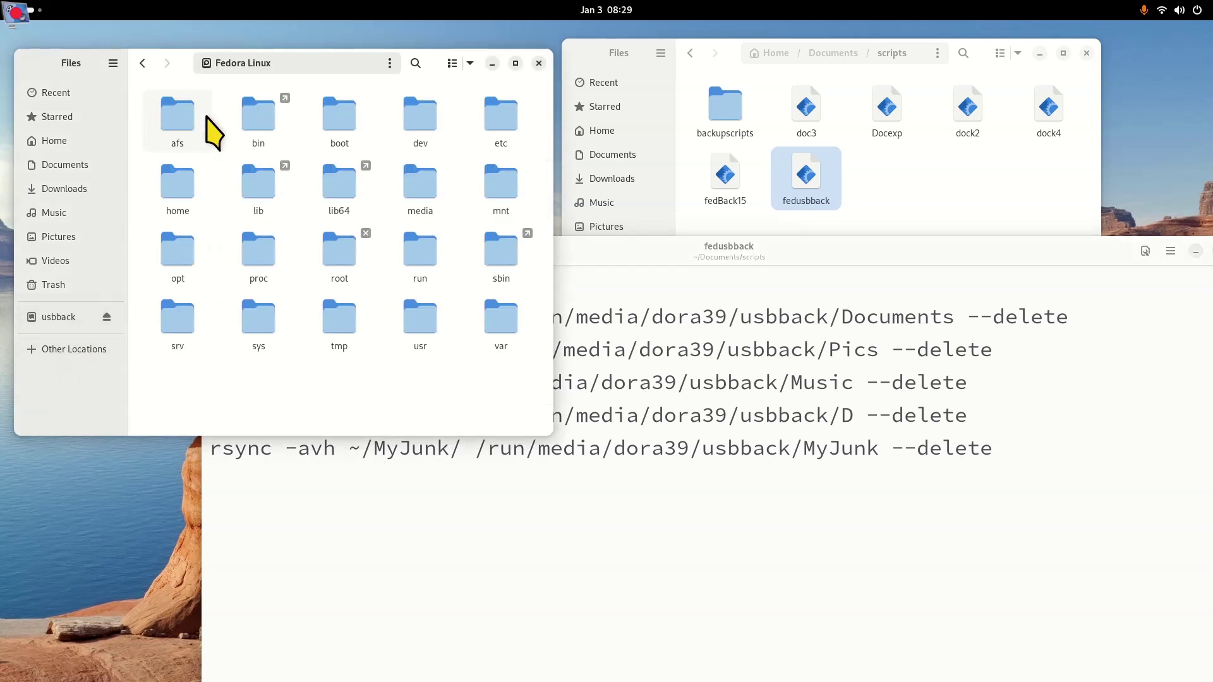
left_click(259, 136)
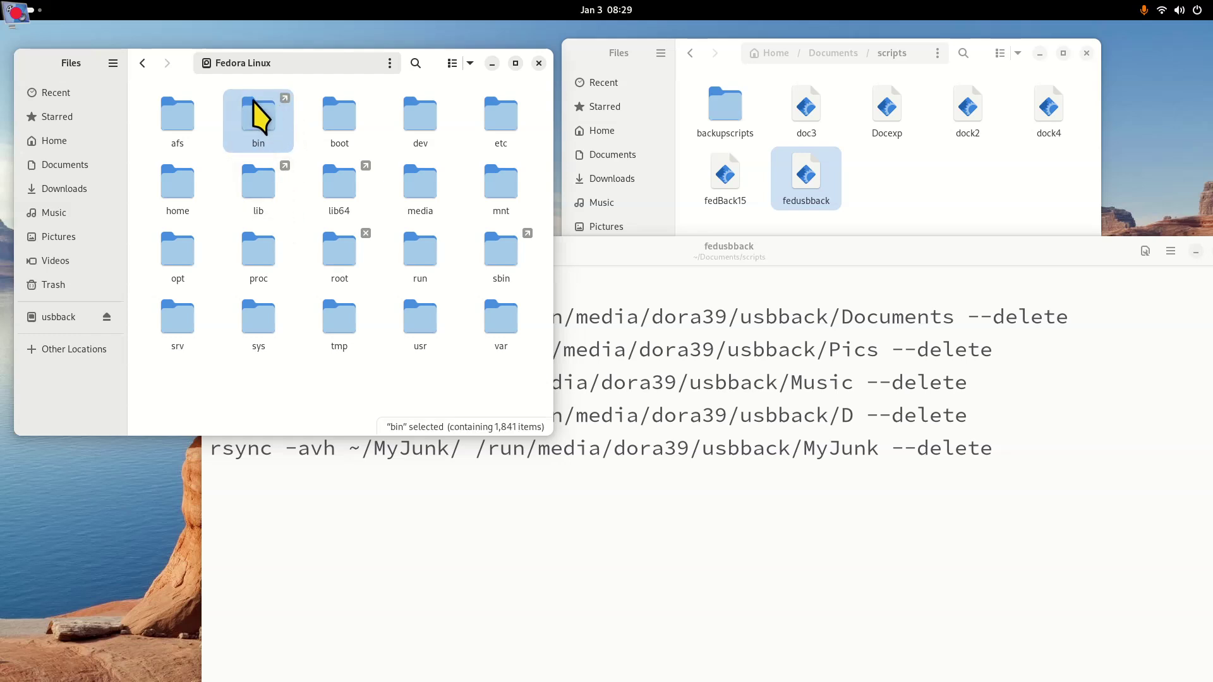
double_click(258, 117)
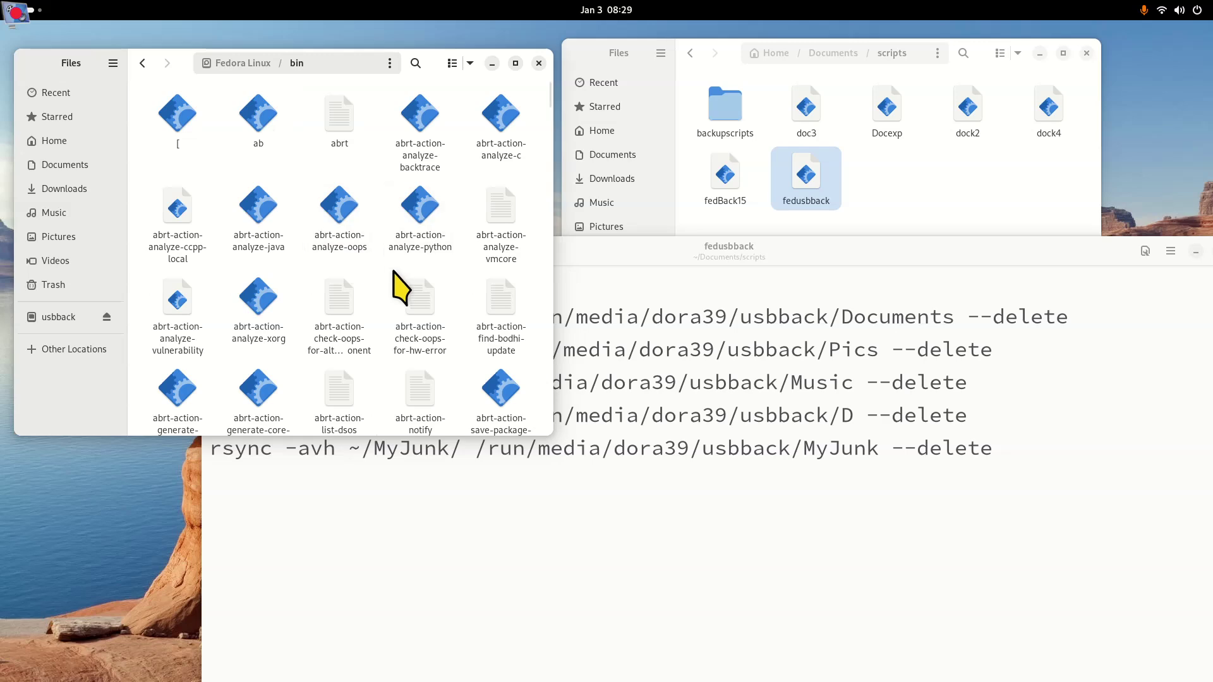
scroll(383, 278, "down", 10)
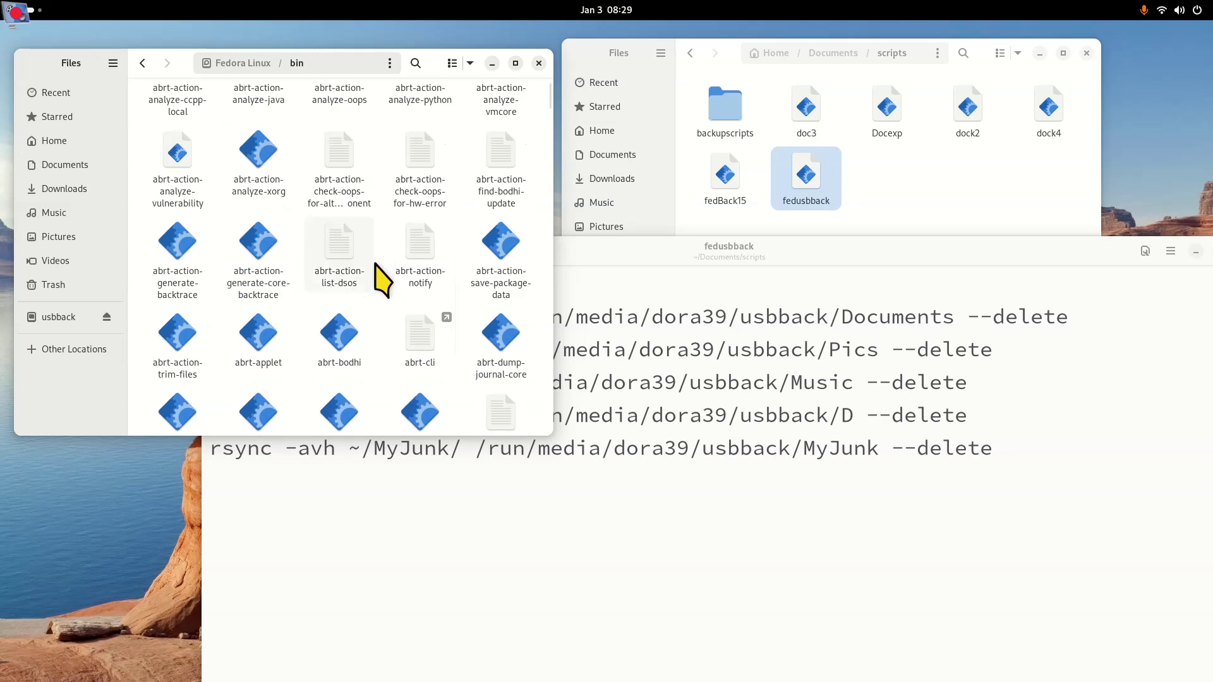
scroll(339, 291, "down", 10)
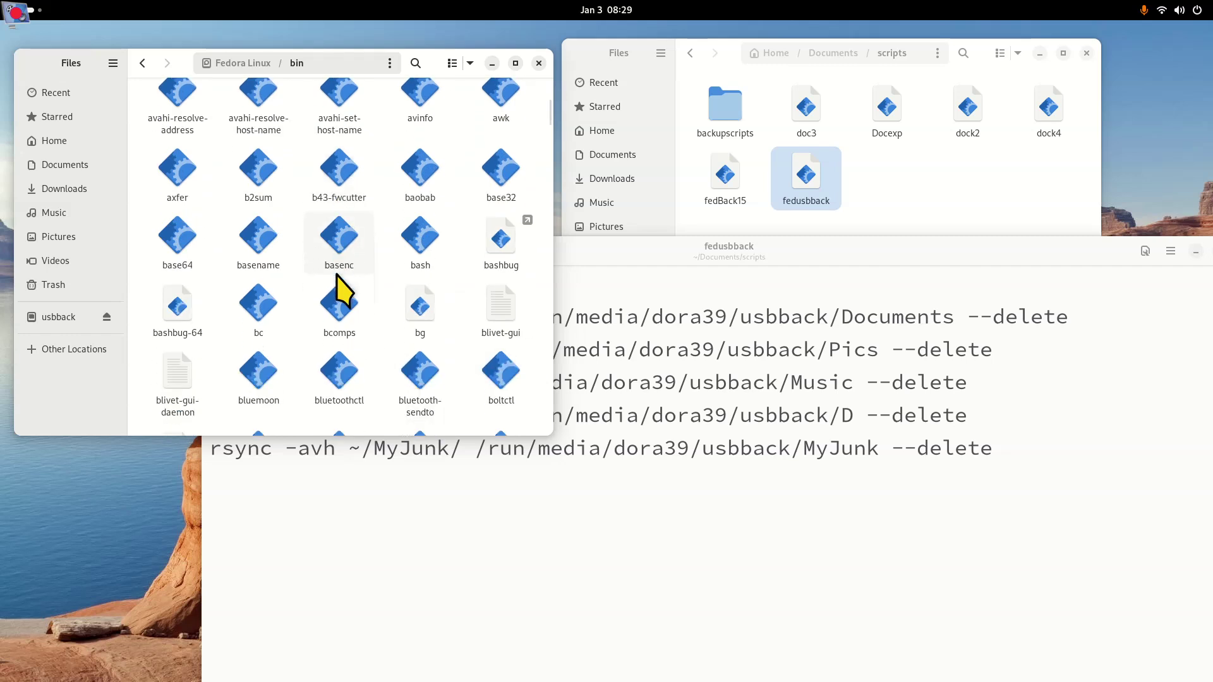
left_click(420, 245)
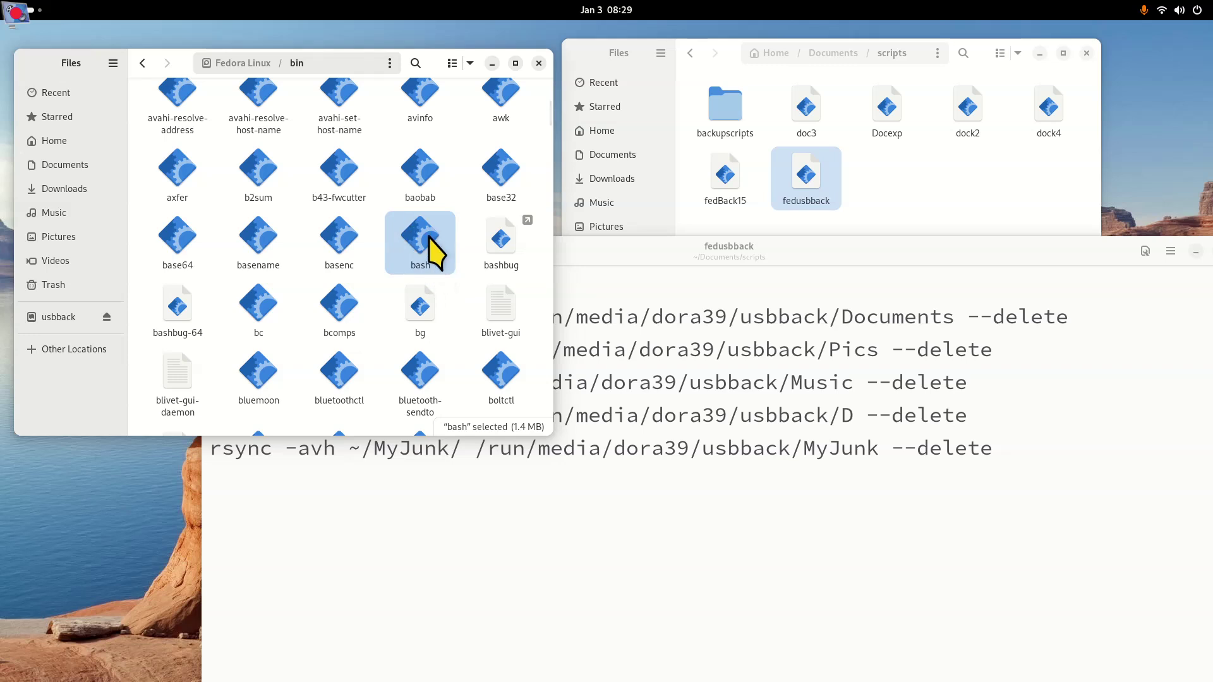
Show the usbback drive in Files again and return to the fedusbback script
left_click(603, 281)
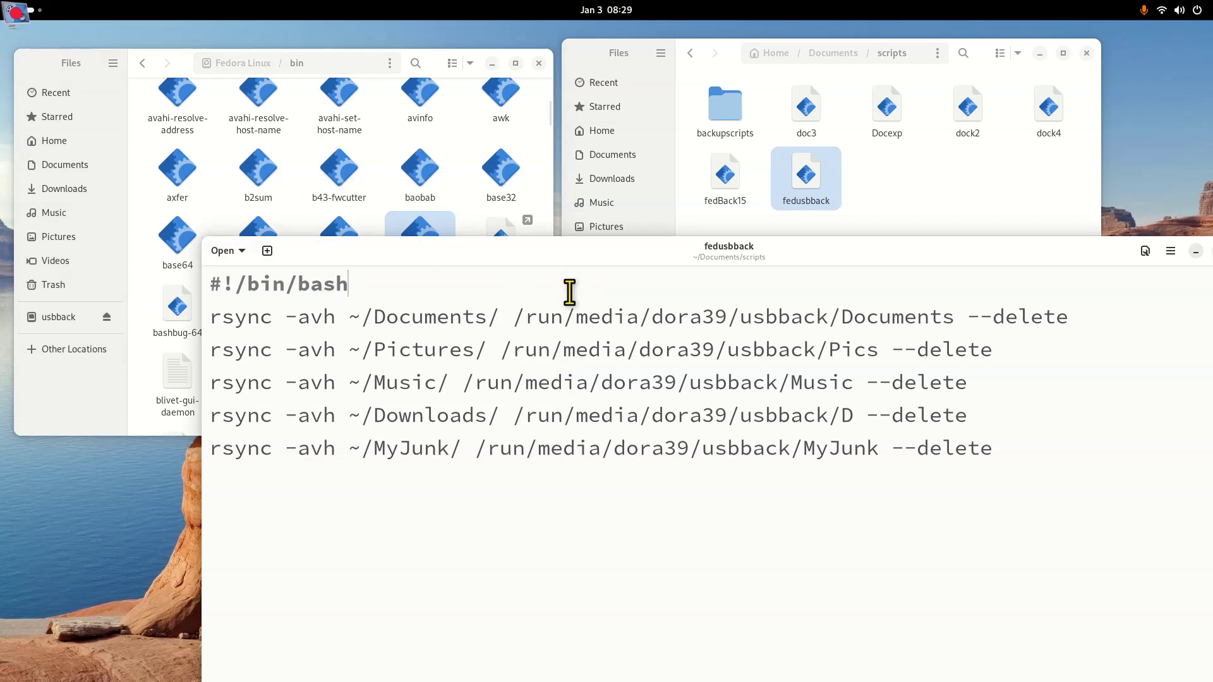
left_click(70, 318)
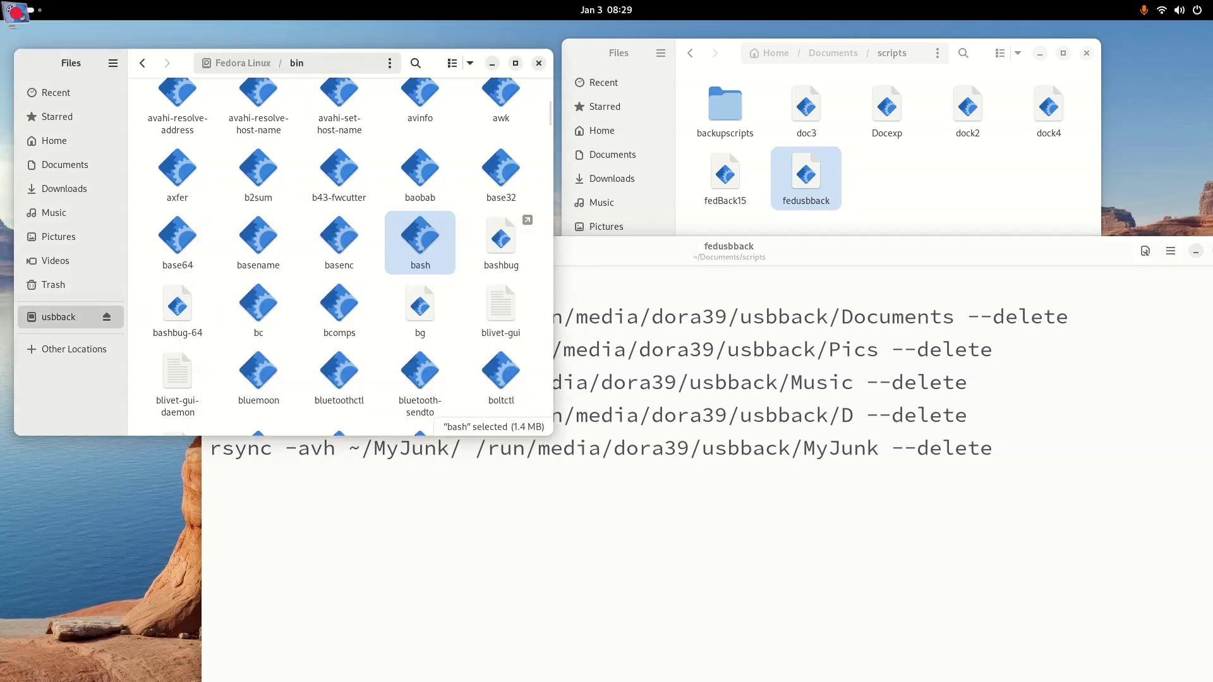
left_click(612, 266)
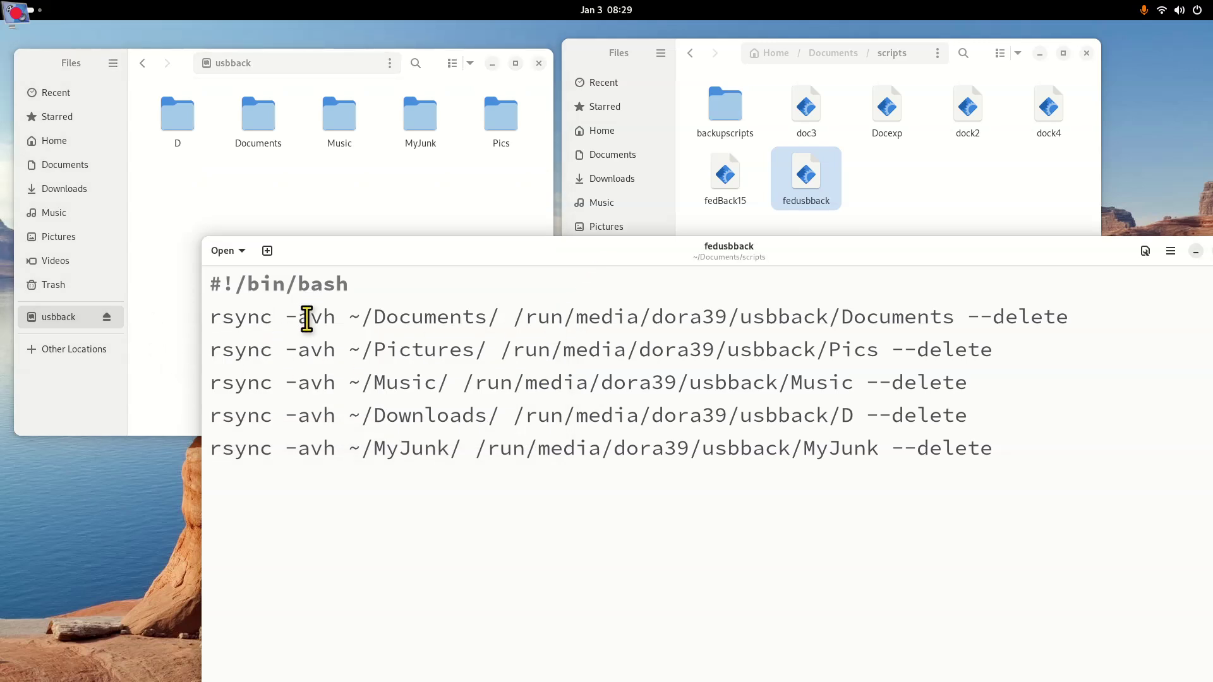
Highlight the #!/bin/bash line, the first rsync command and its -a option in the fedusbback script
left_click_drag(387, 282, 159, 276)
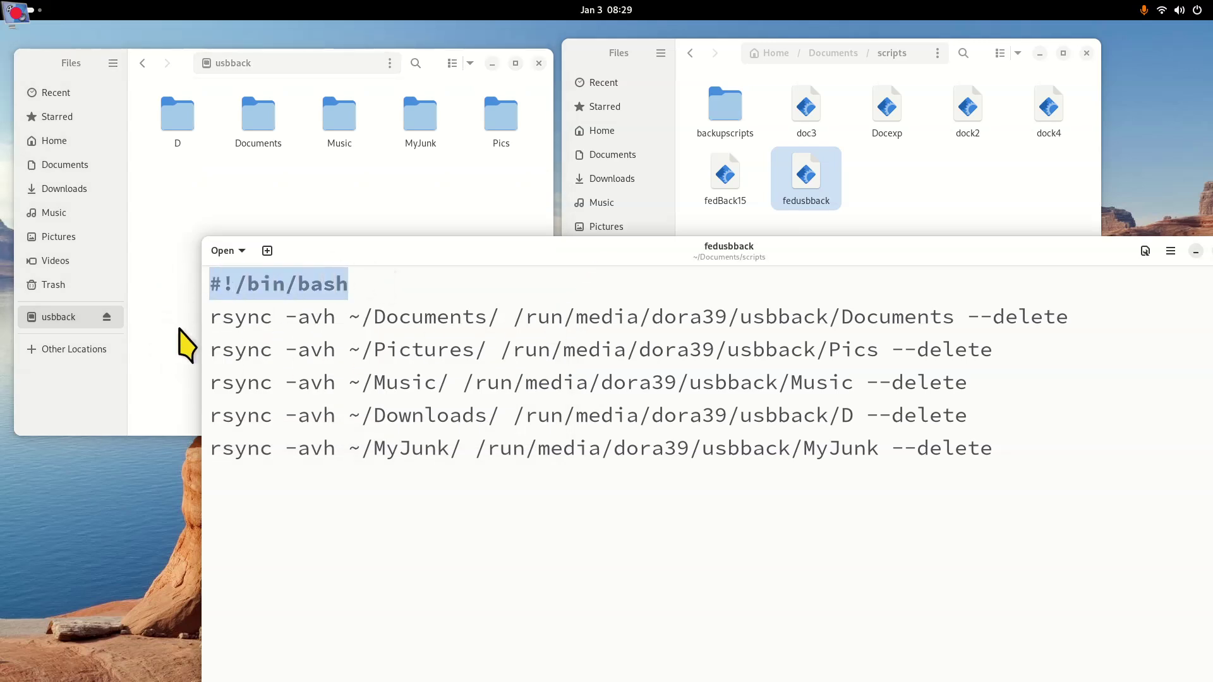
left_click_drag(211, 319, 273, 319)
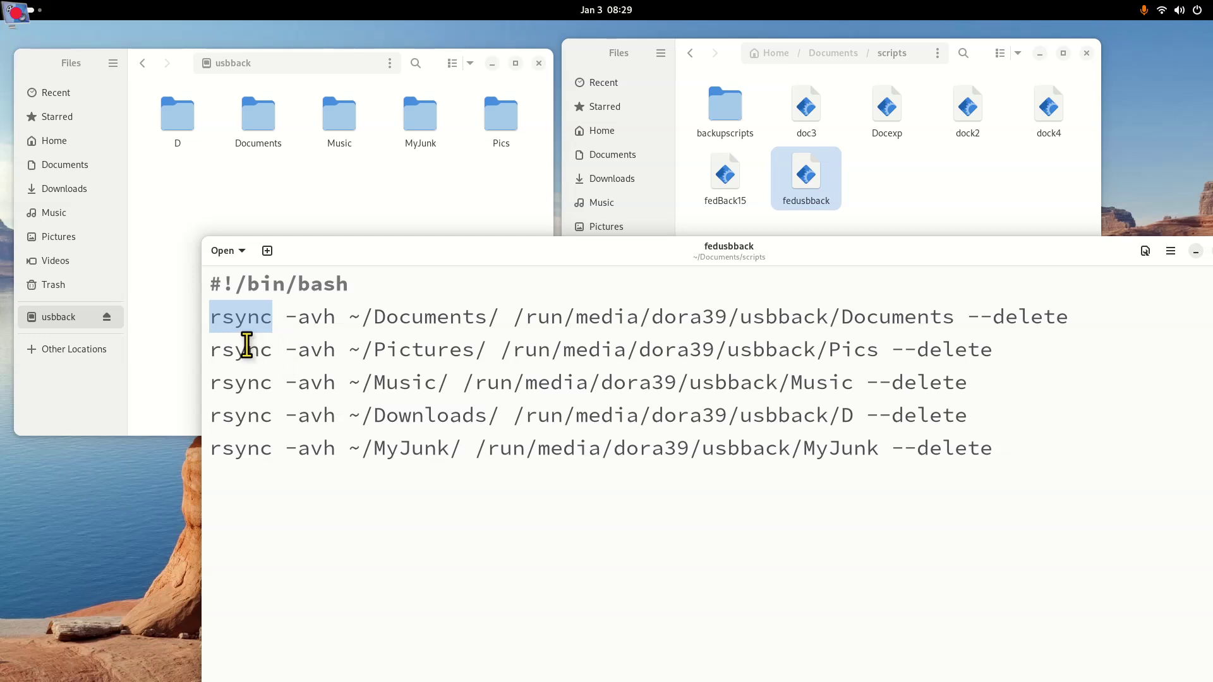
left_click_drag(286, 318, 307, 312)
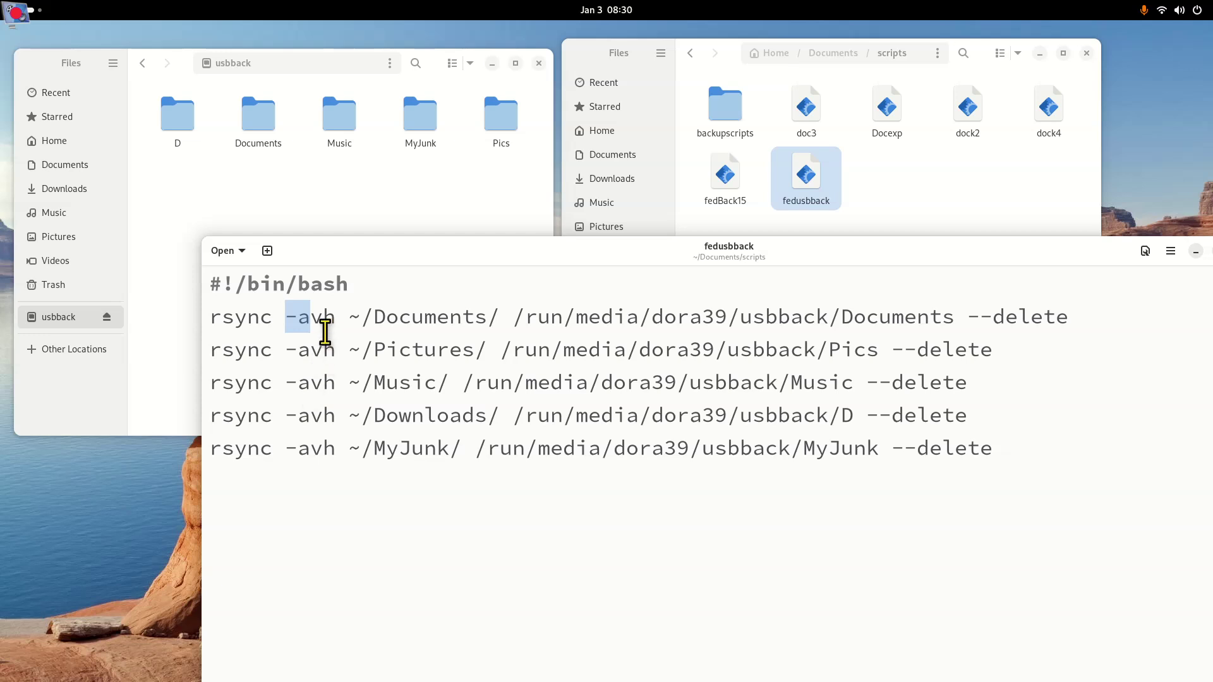
Remove the vh letters from the first rsync command's options and restore -avh, repeating this once
left_click_drag(310, 318, 362, 318)
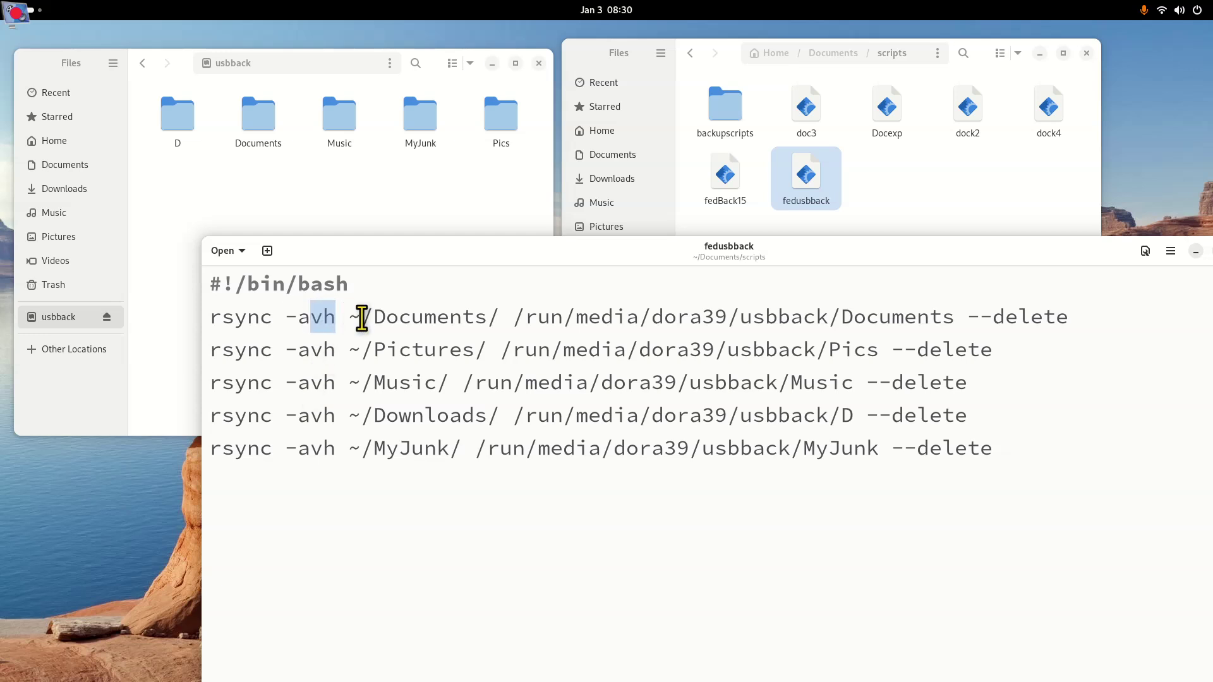
key("BackSpace")
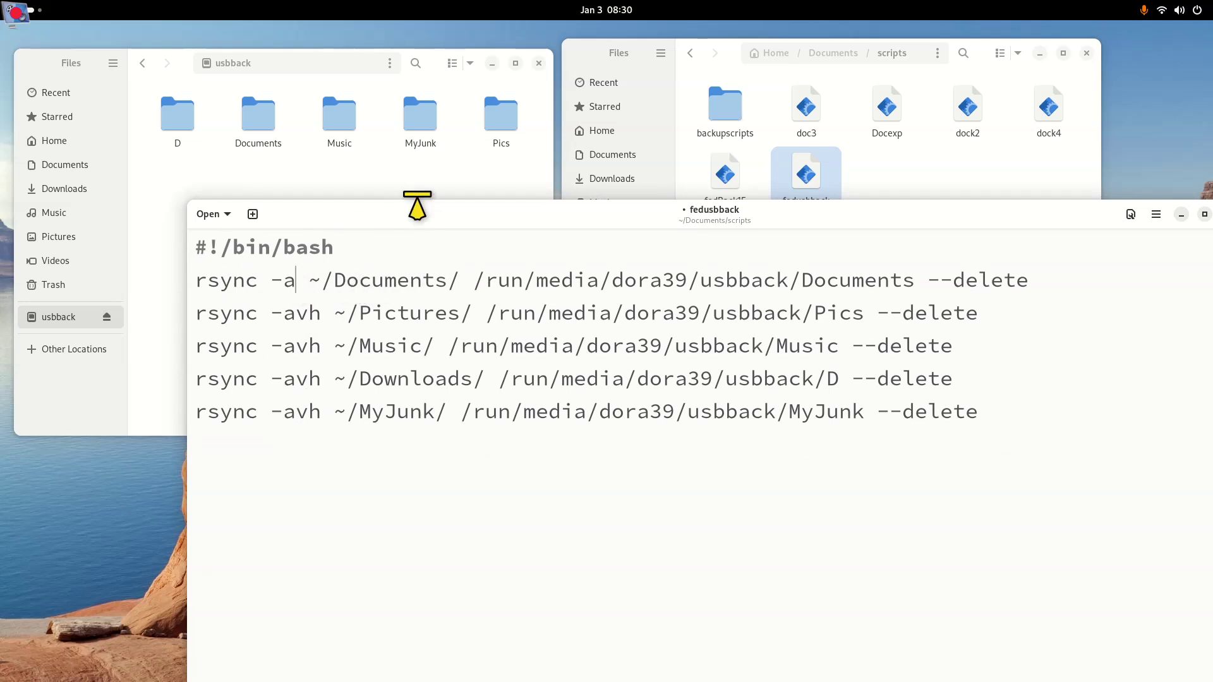
type("vh")
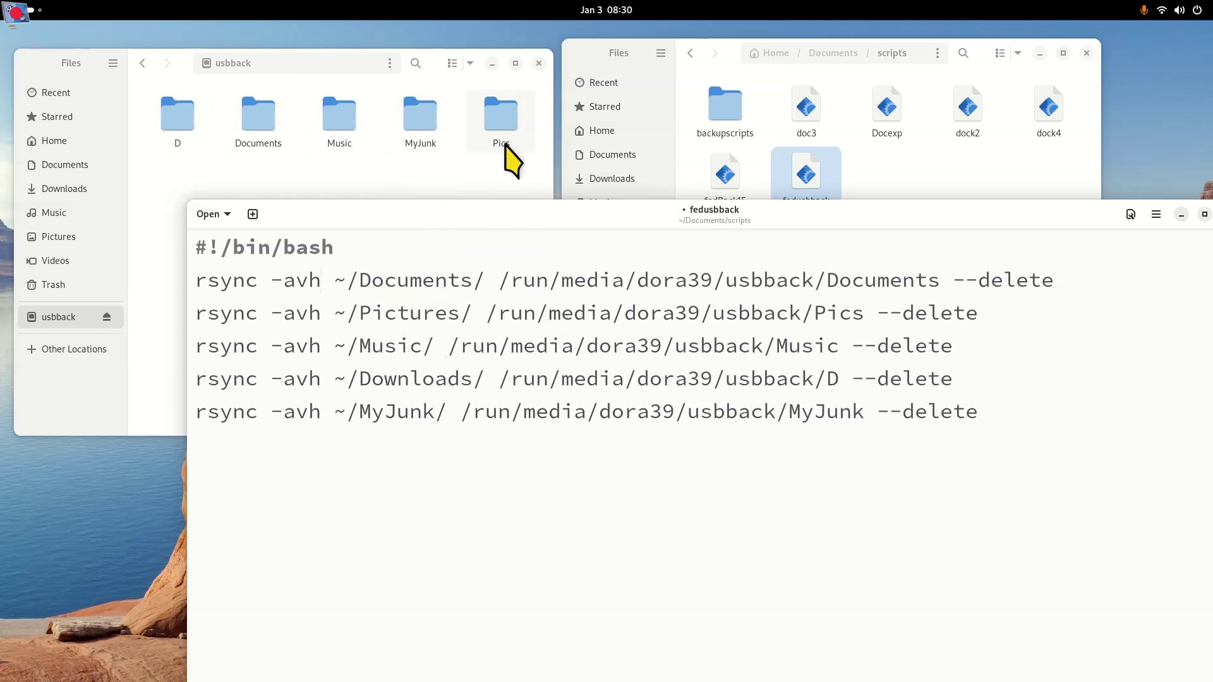
left_click_drag(297, 282, 322, 272)
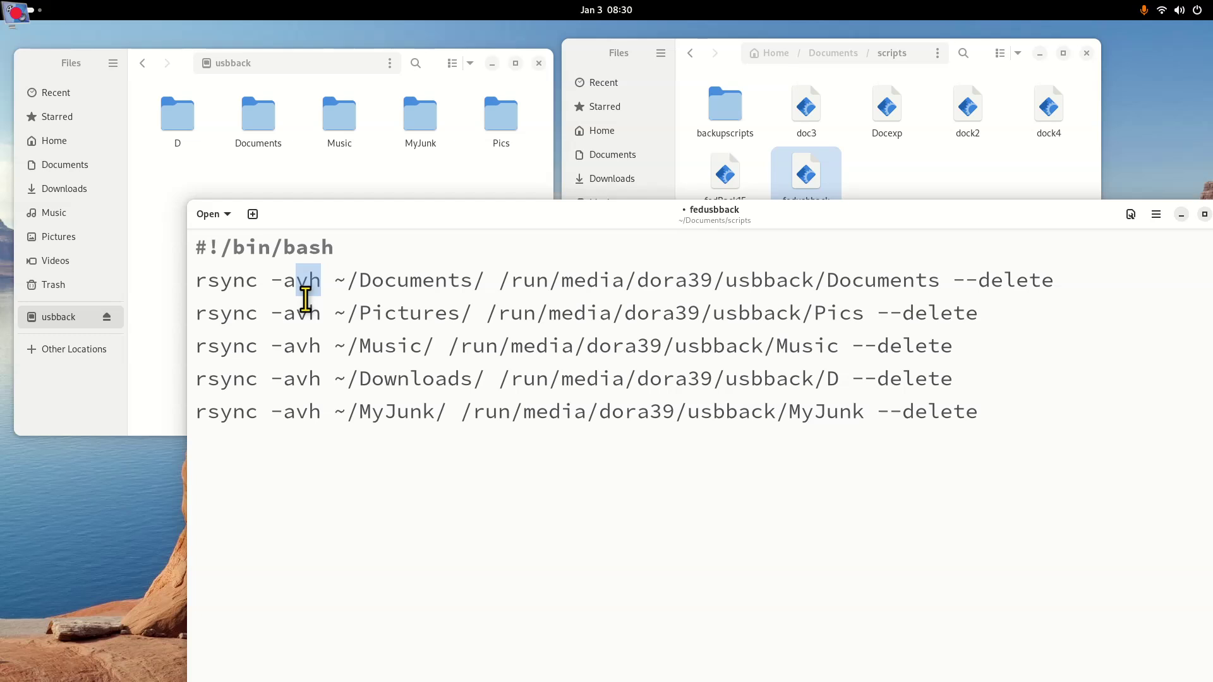
key("BackSpace")
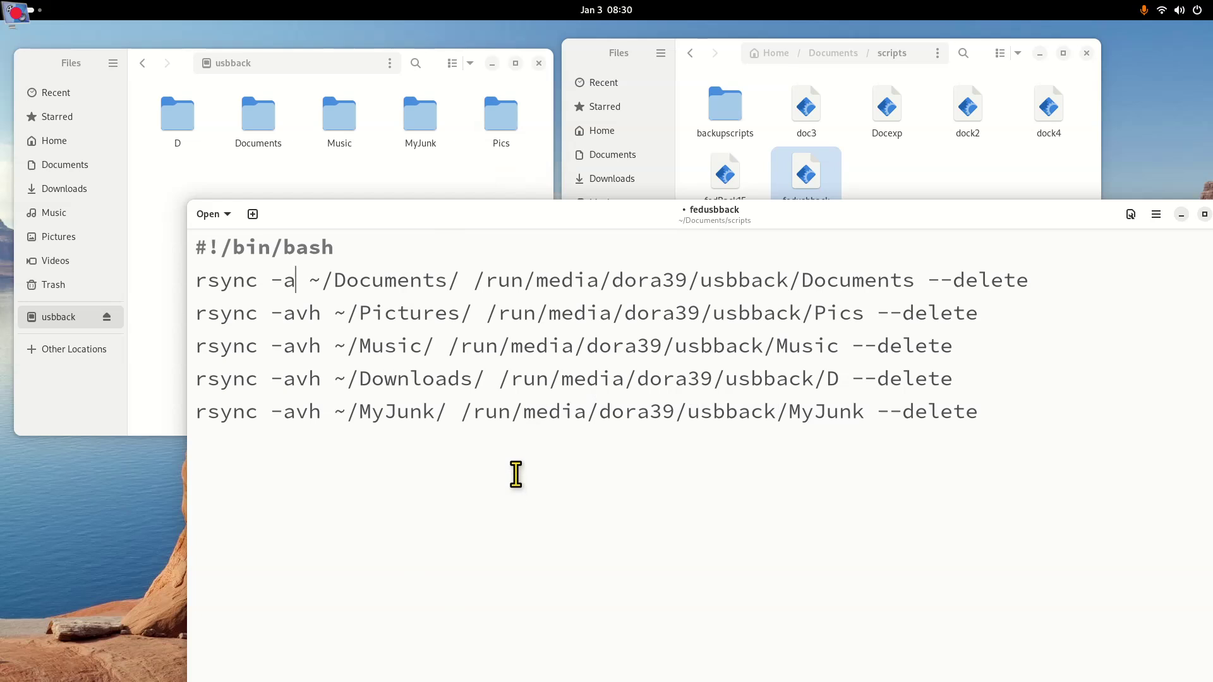
type("vh")
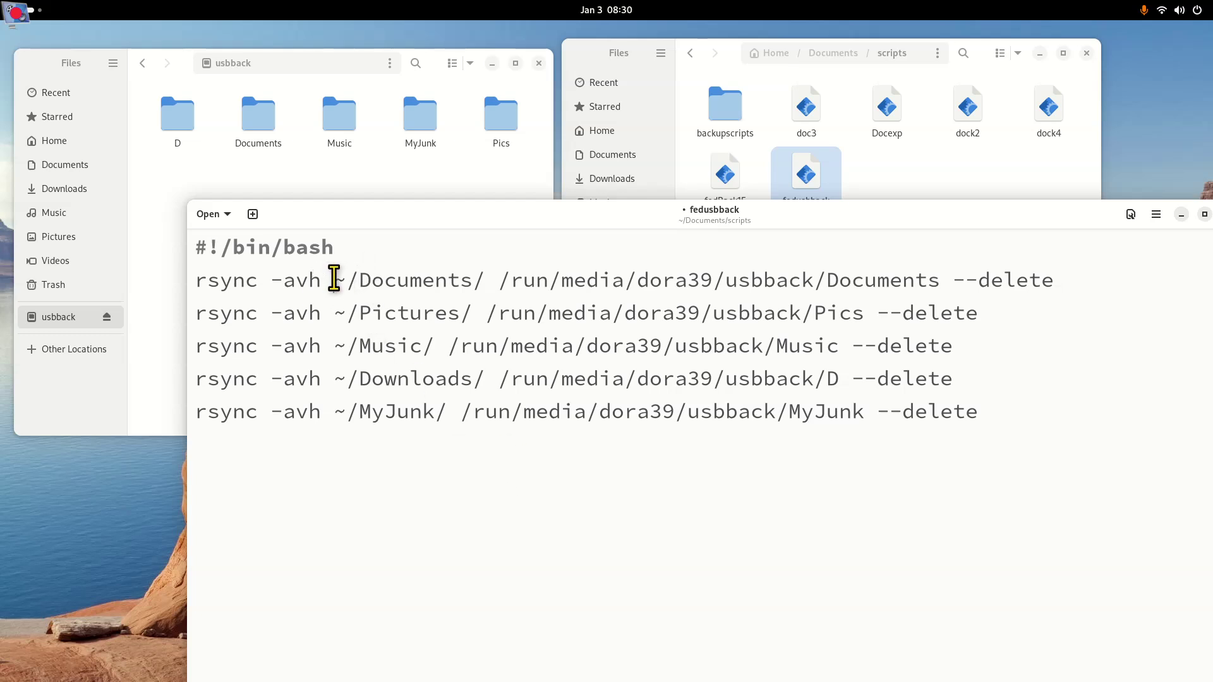
Highlight the tilde in the first rsync command and check the Documents folder's parent folder in its properties
left_click_drag(337, 280, 351, 293)
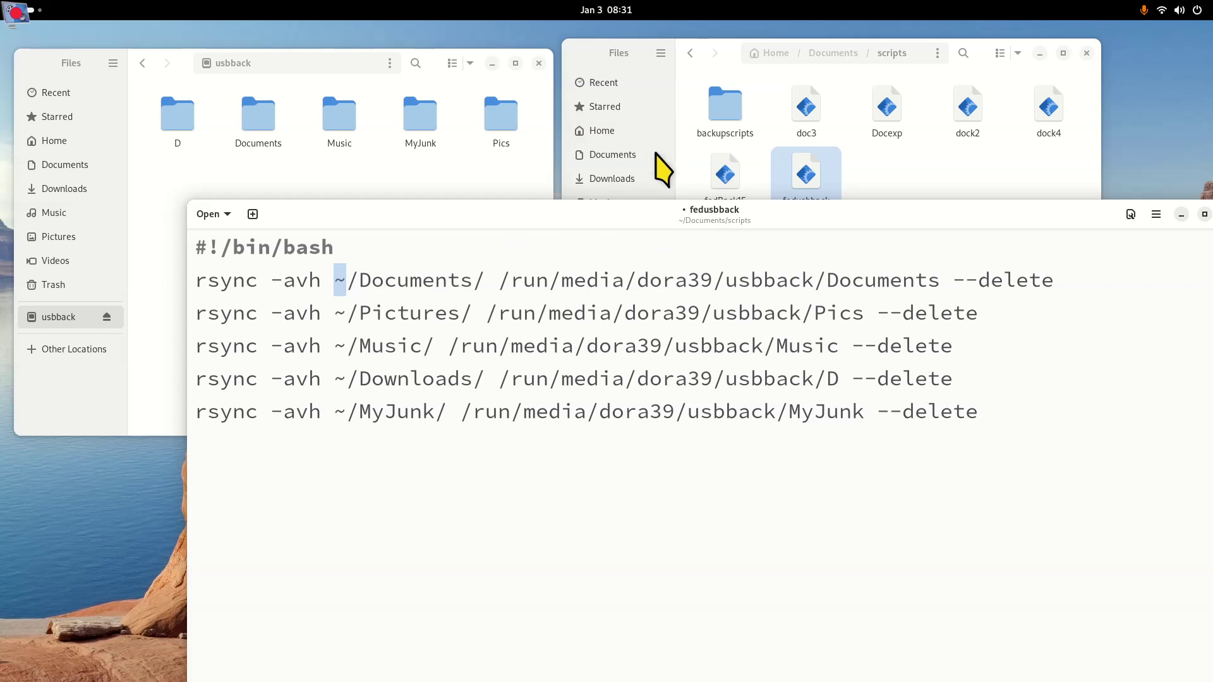
left_click(616, 157)
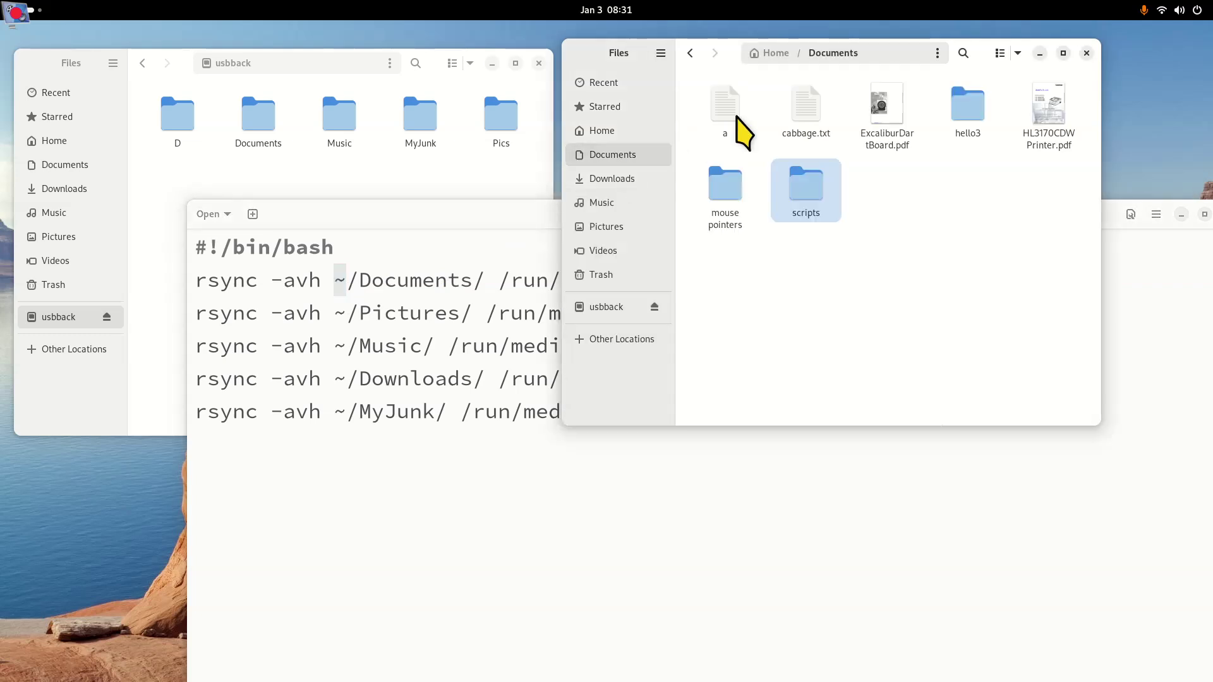
left_click(938, 53)
left_click(921, 231)
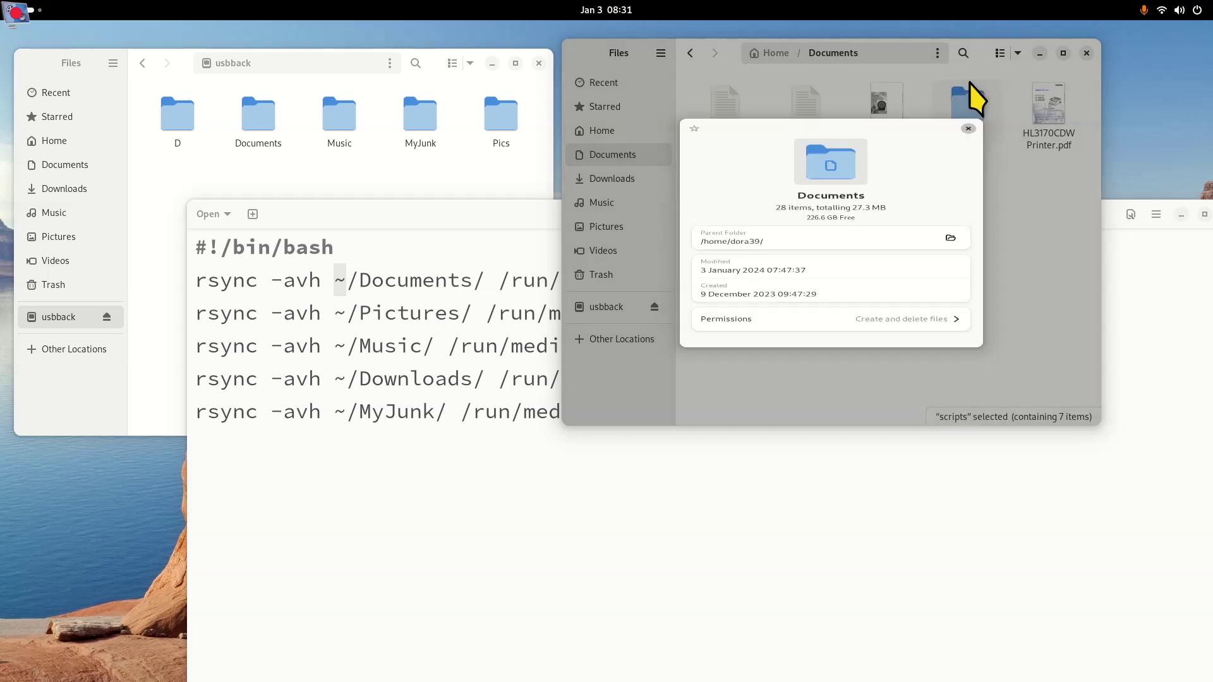
left_click(968, 81)
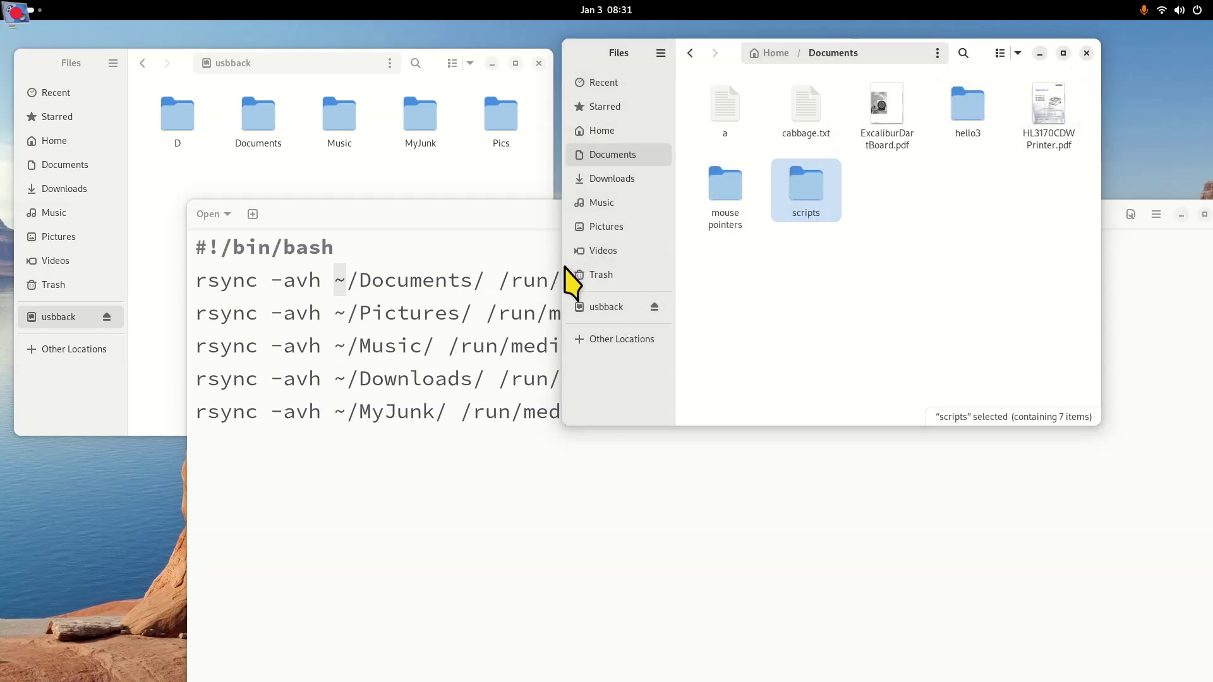
Highlight the ~/Documents/ source path in the script and locate the Documents folder inside Home in Files
left_click(365, 278)
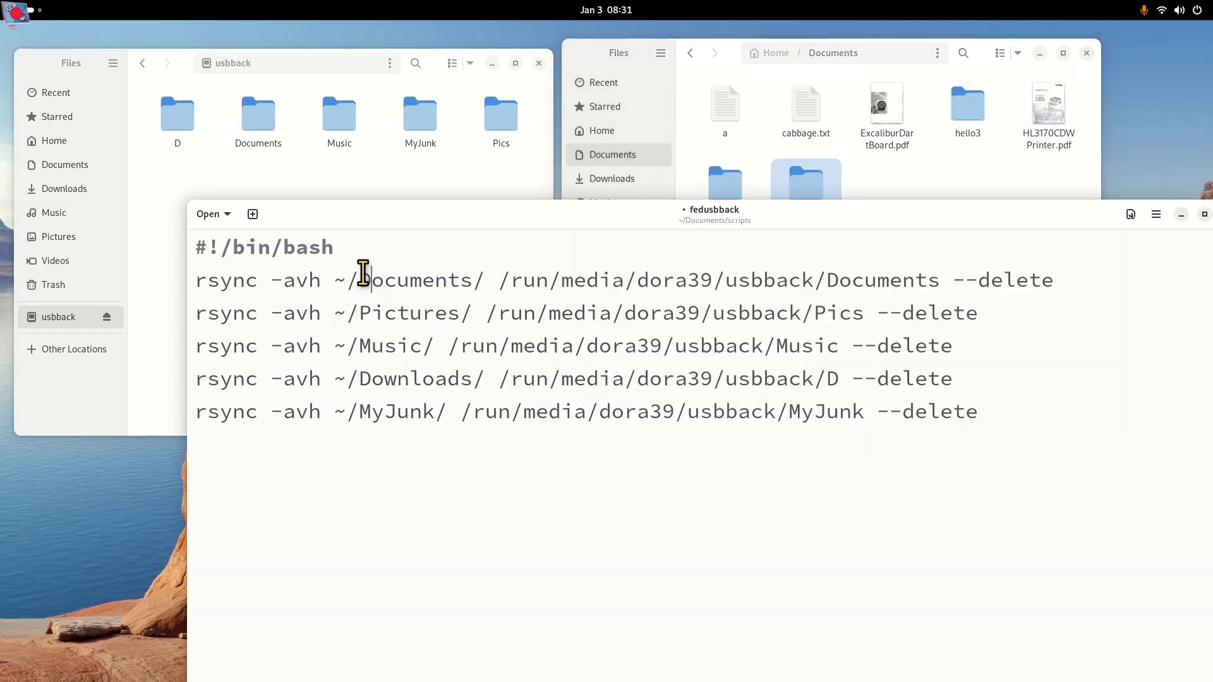
left_click_drag(348, 280, 486, 281)
left_click(635, 158)
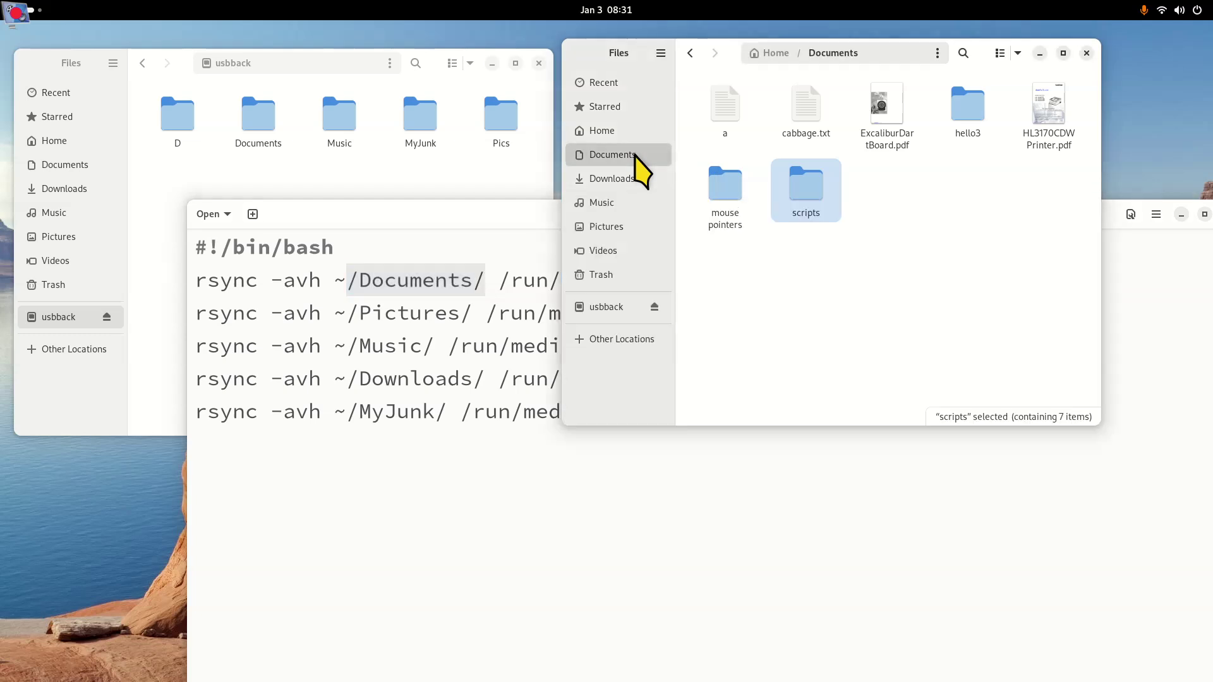
left_click(635, 132)
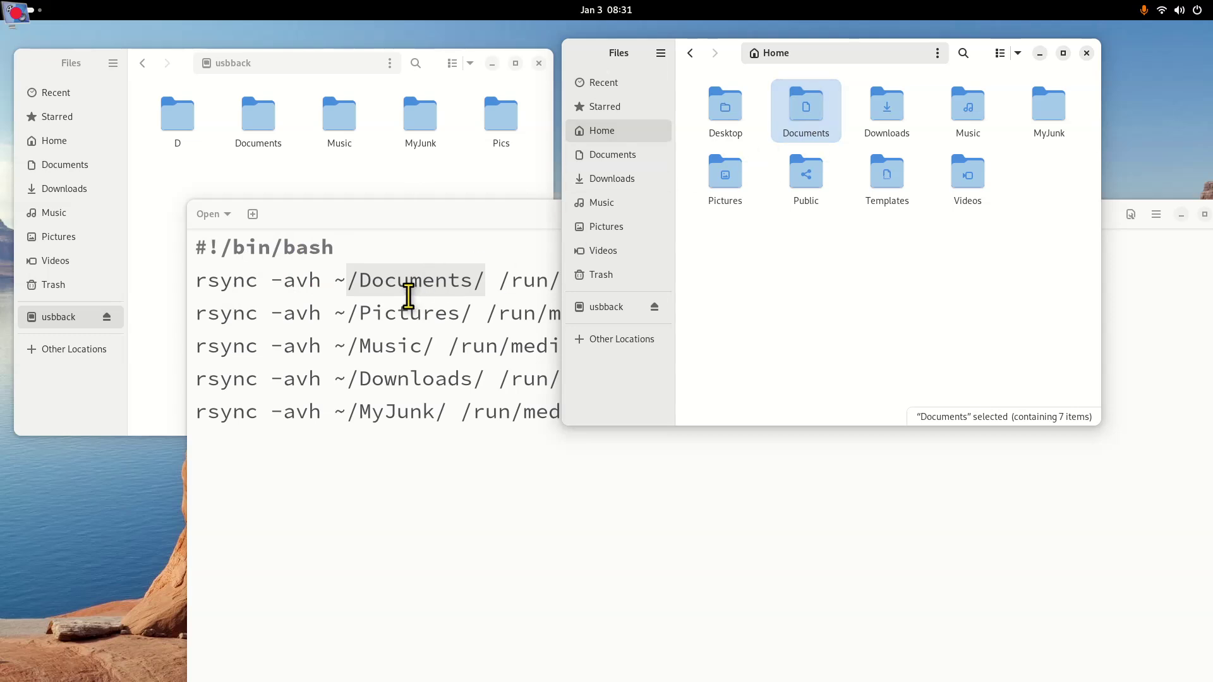
left_click_drag(485, 280, 334, 283)
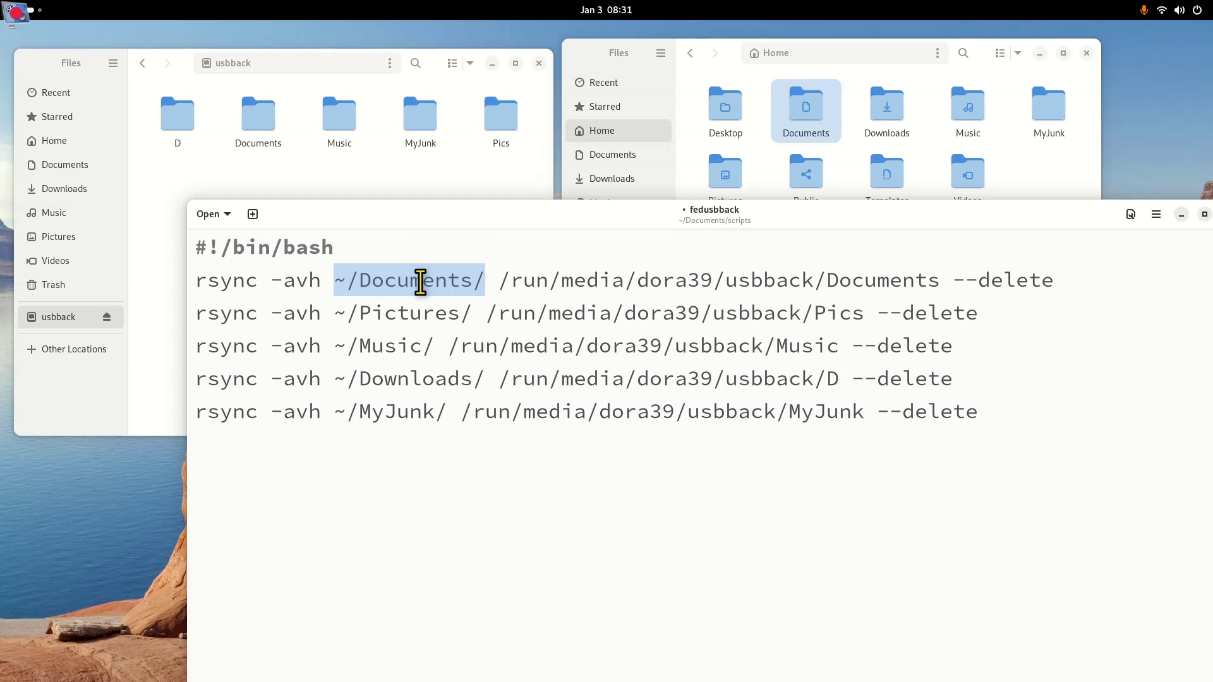
Highlight the destination path of the first rsync command and check the usbback drive's parent folder in its properties
left_click_drag(830, 276, 940, 276)
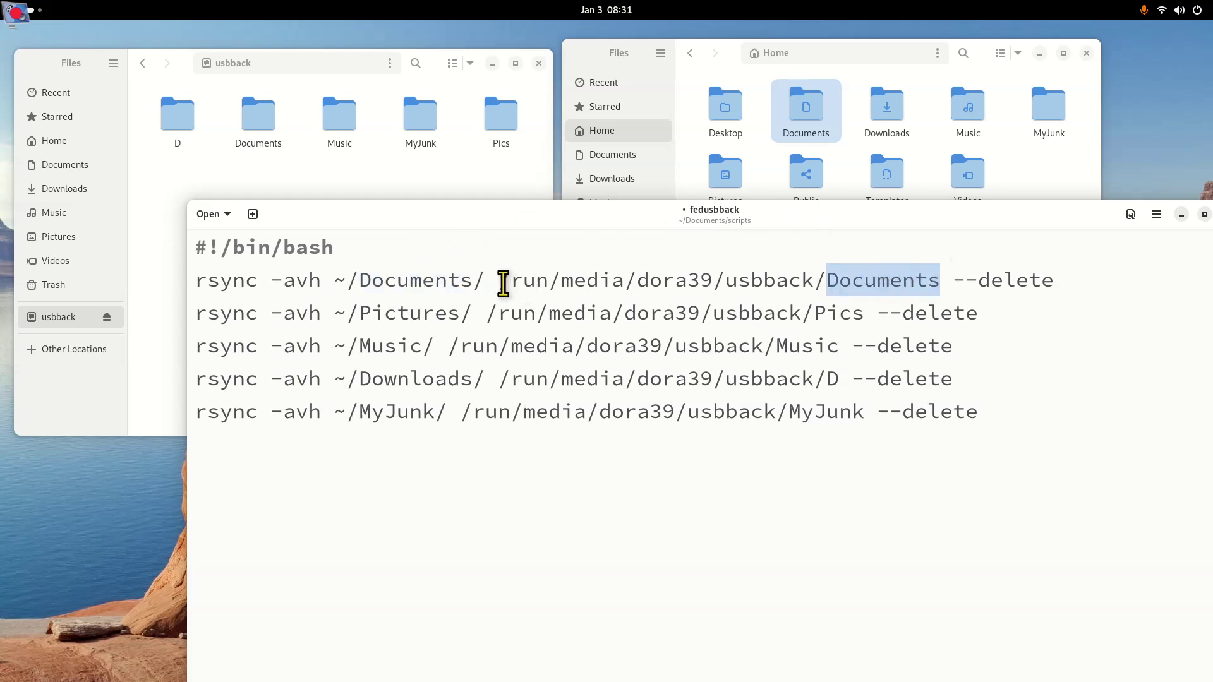
left_click_drag(499, 283, 814, 279)
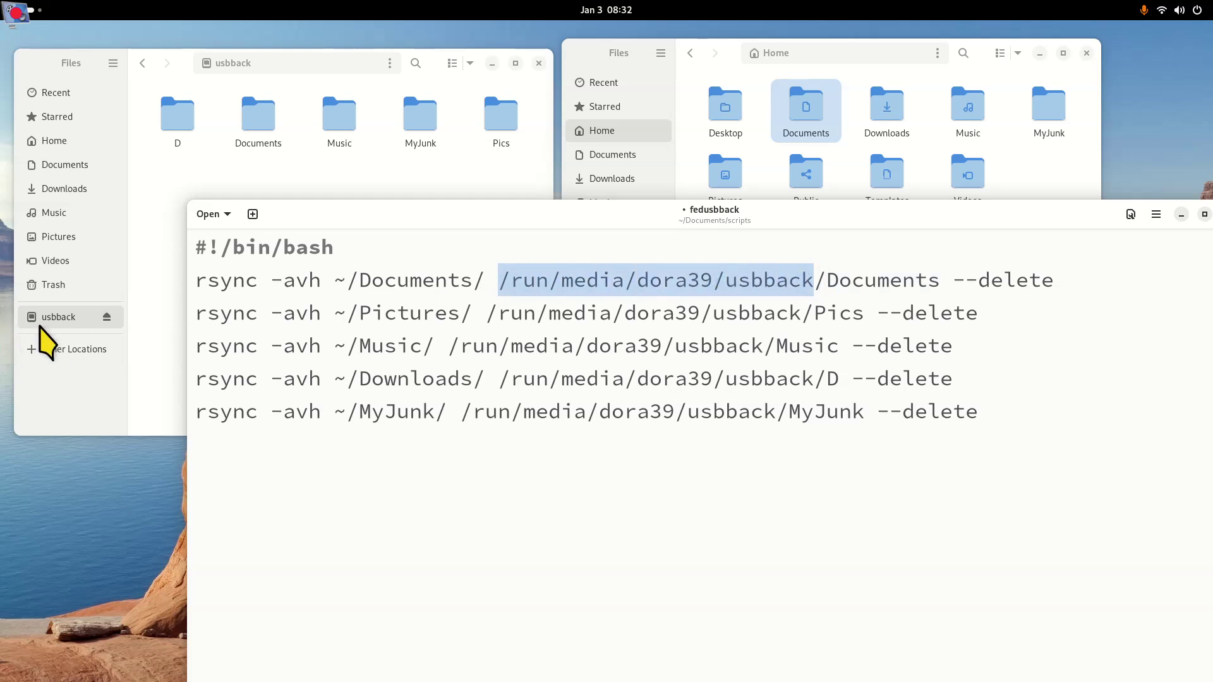
mouse_move(53, 321)
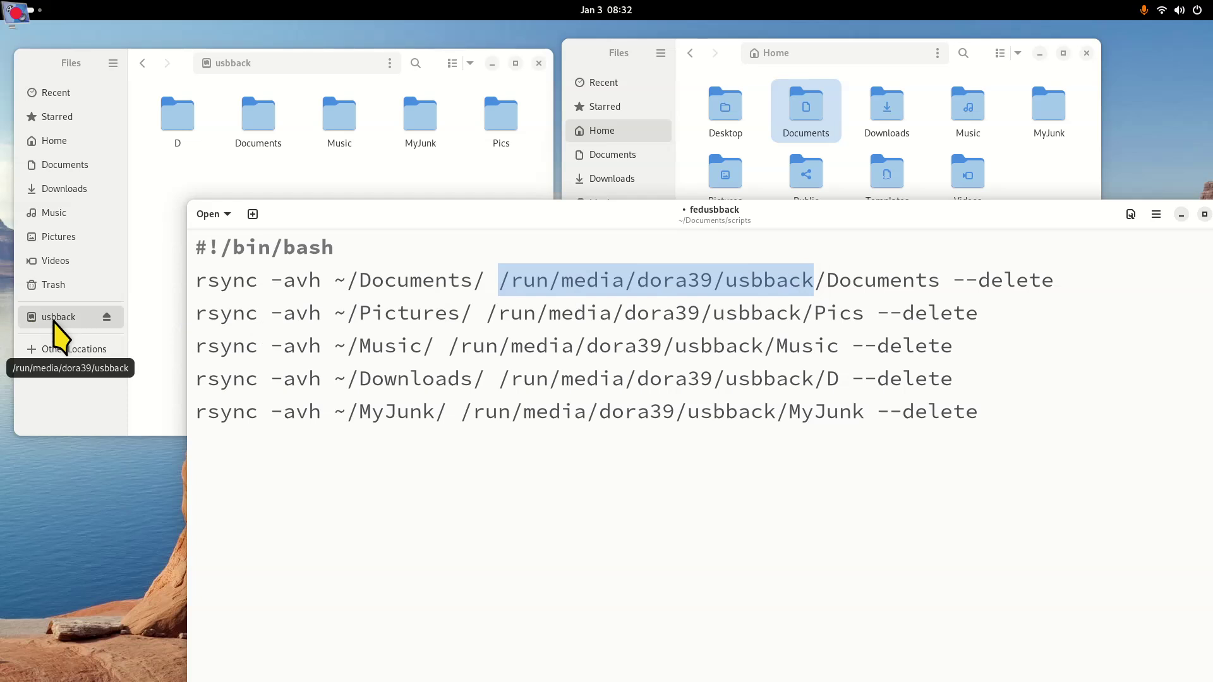
right_click(54, 320)
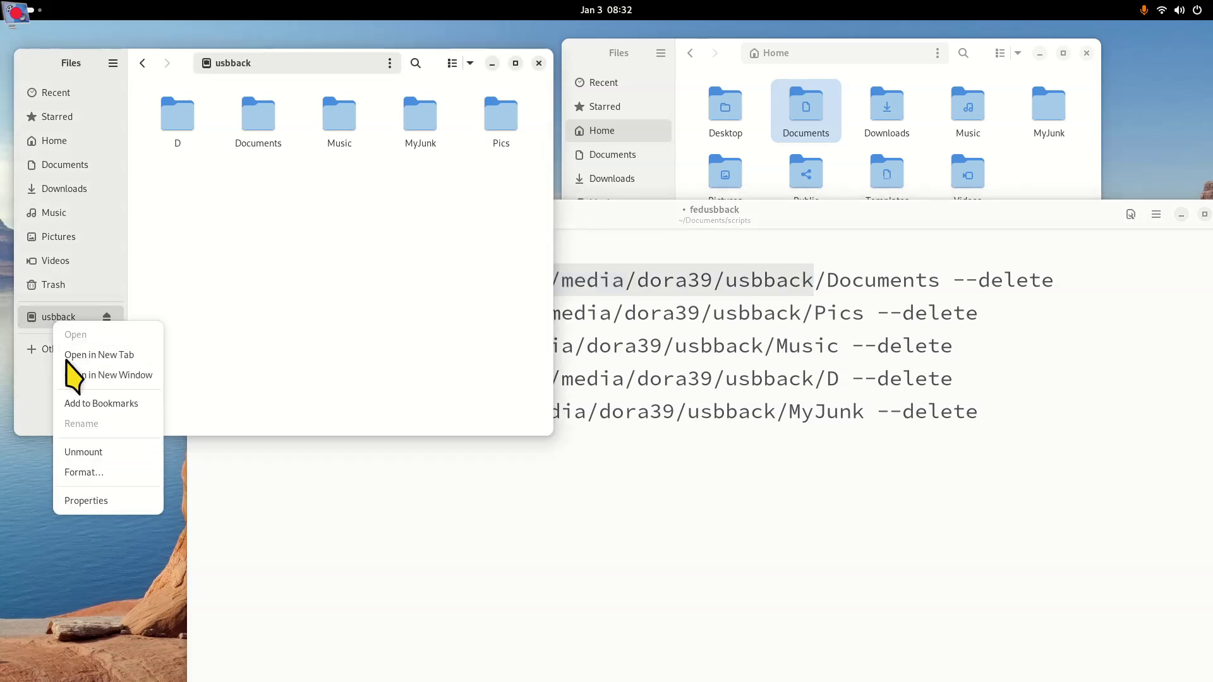
left_click(104, 506)
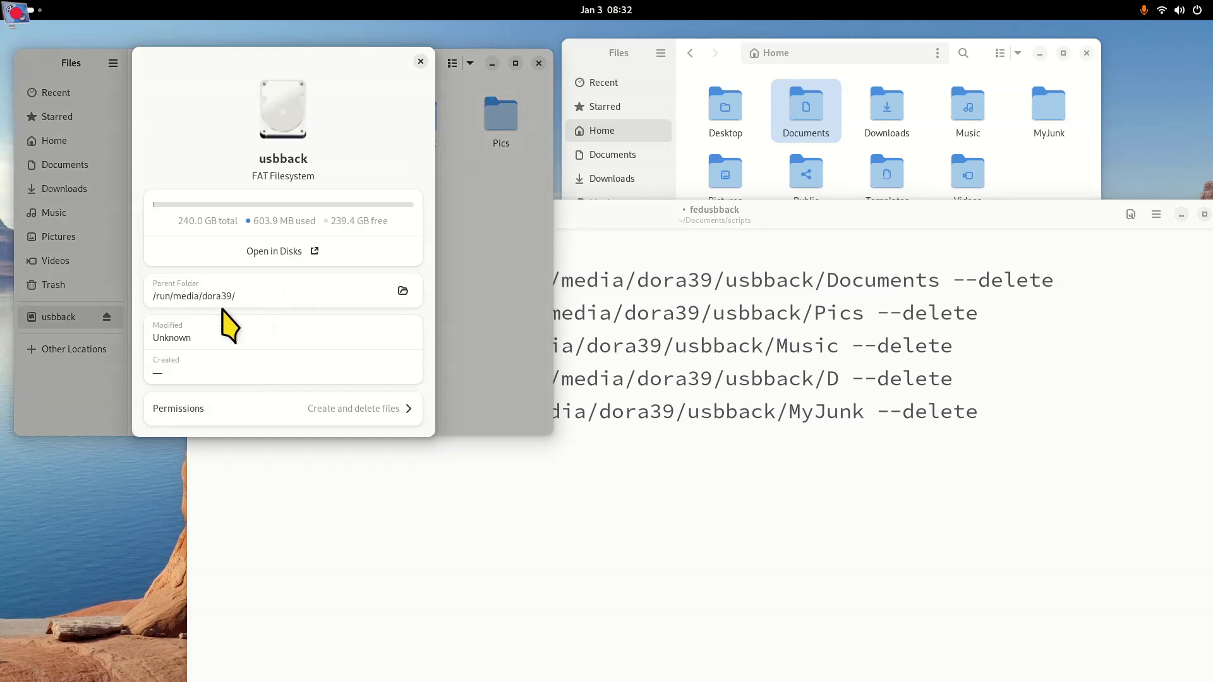
left_click(420, 61)
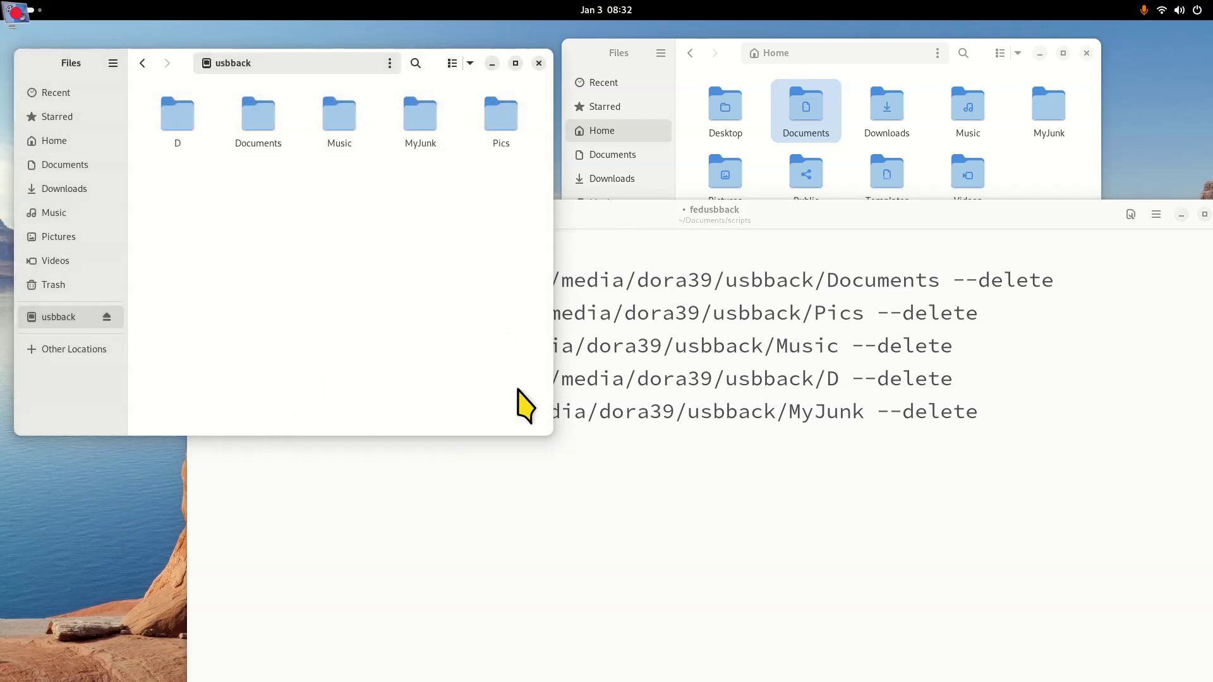
Highlight usbback in the first destination path, view Other Locations and the usbback drive in Files, and return to the script
left_click_drag(724, 286, 814, 280)
mouse_move(74, 329)
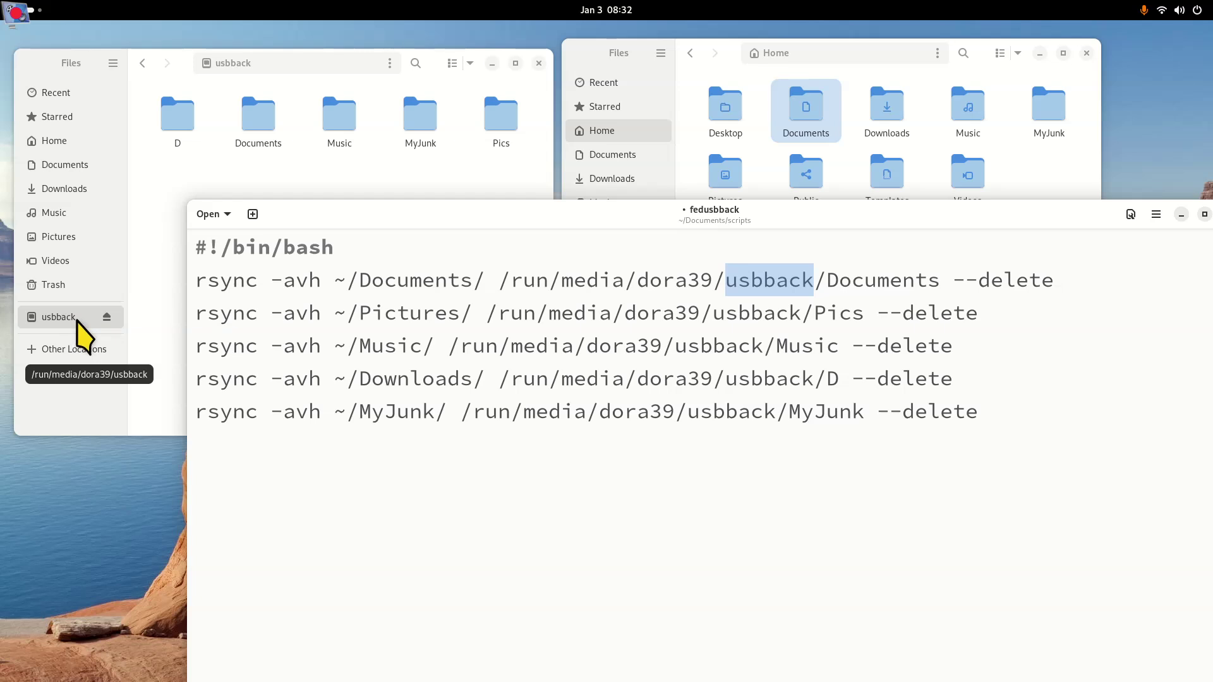
left_click(73, 352)
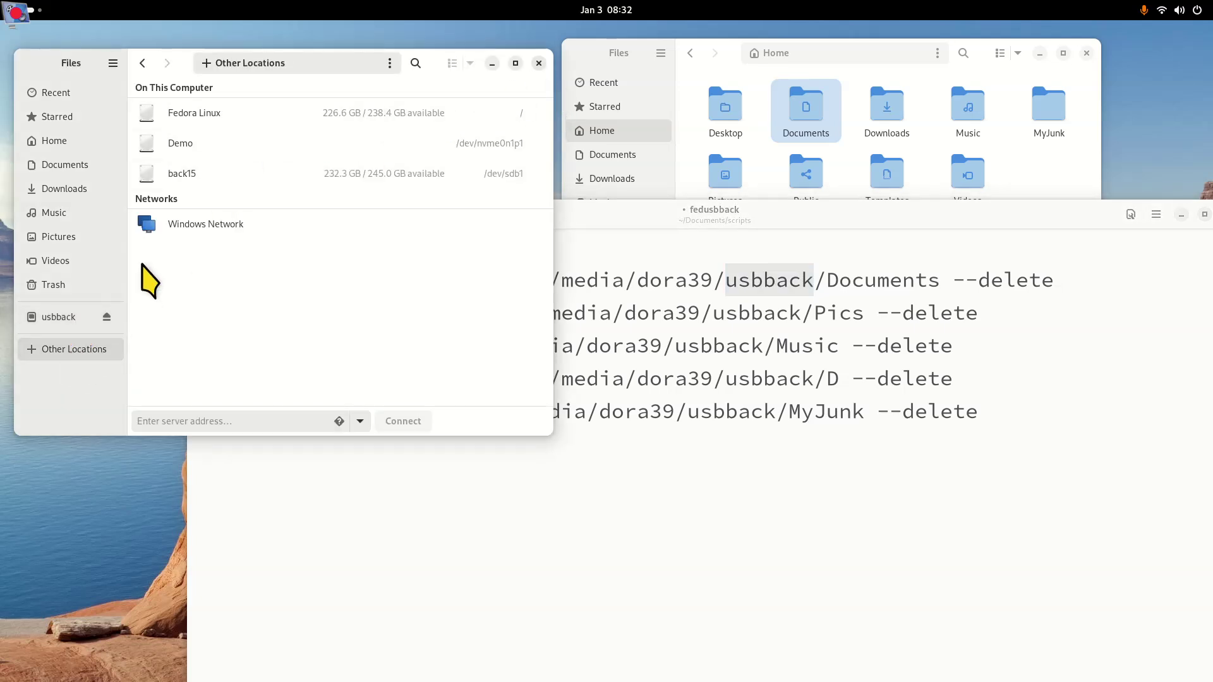
left_click(61, 318)
left_click(777, 224)
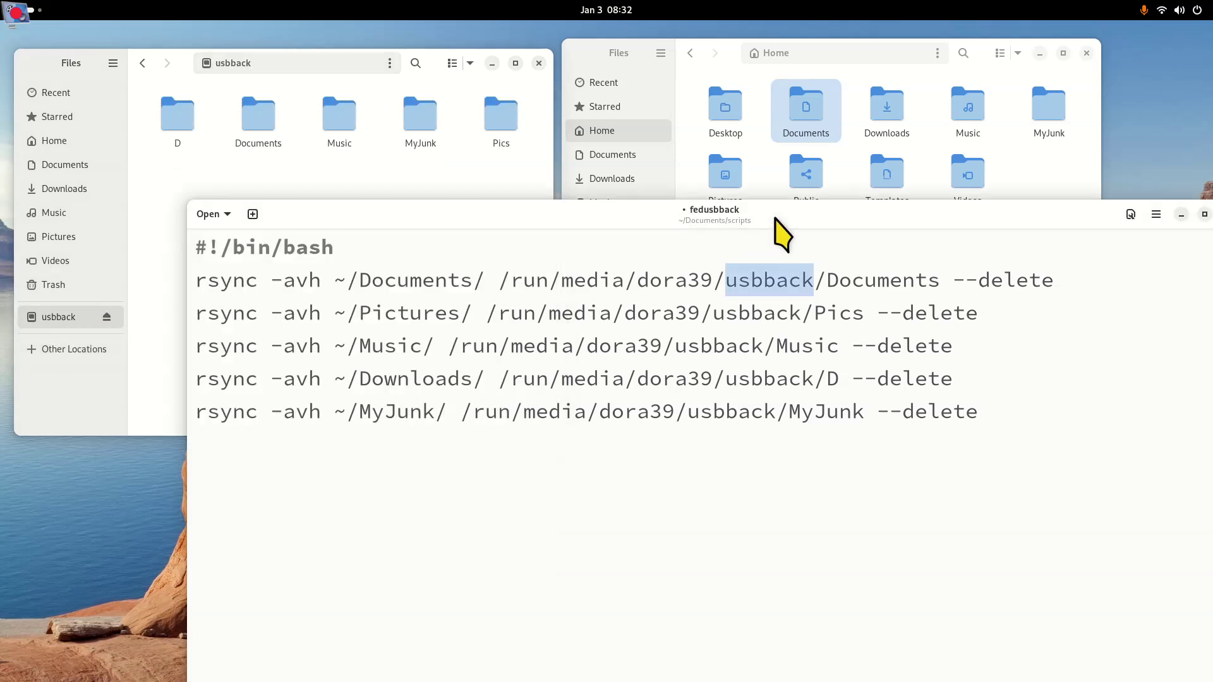
Highlight the destination Documents folder and --delete in the first rsync command, and compare them with Grsync's basic options
left_click_drag(501, 282, 946, 280)
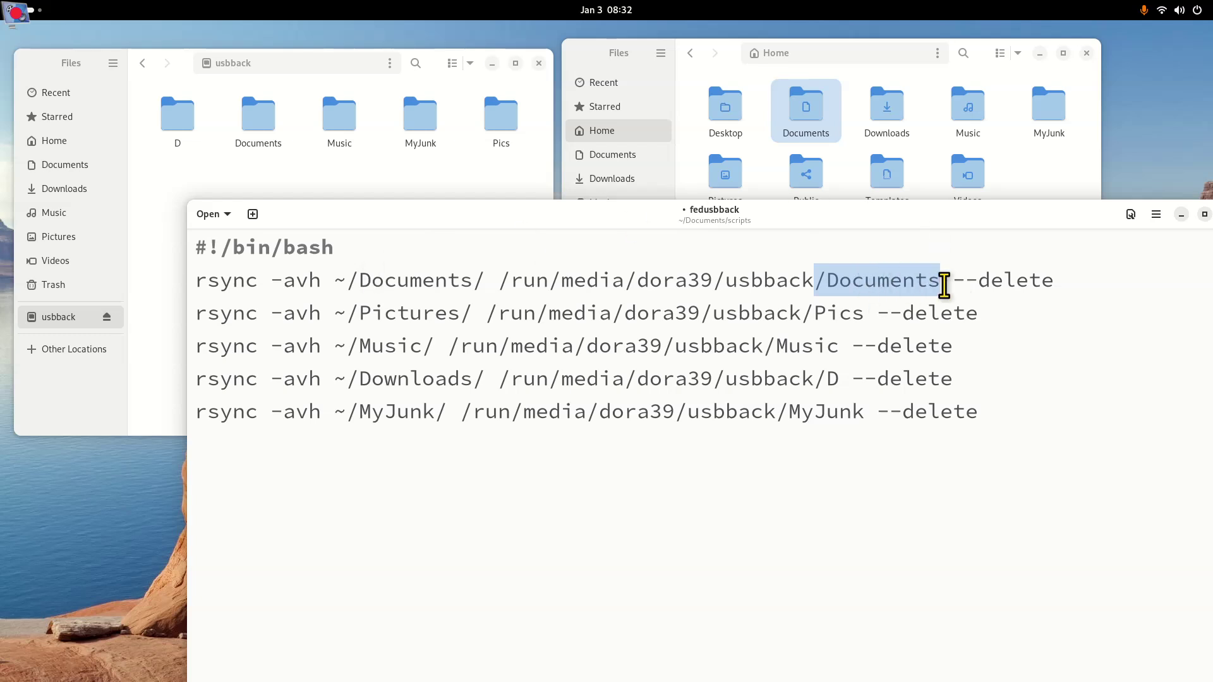
left_click_drag(945, 282, 1075, 268)
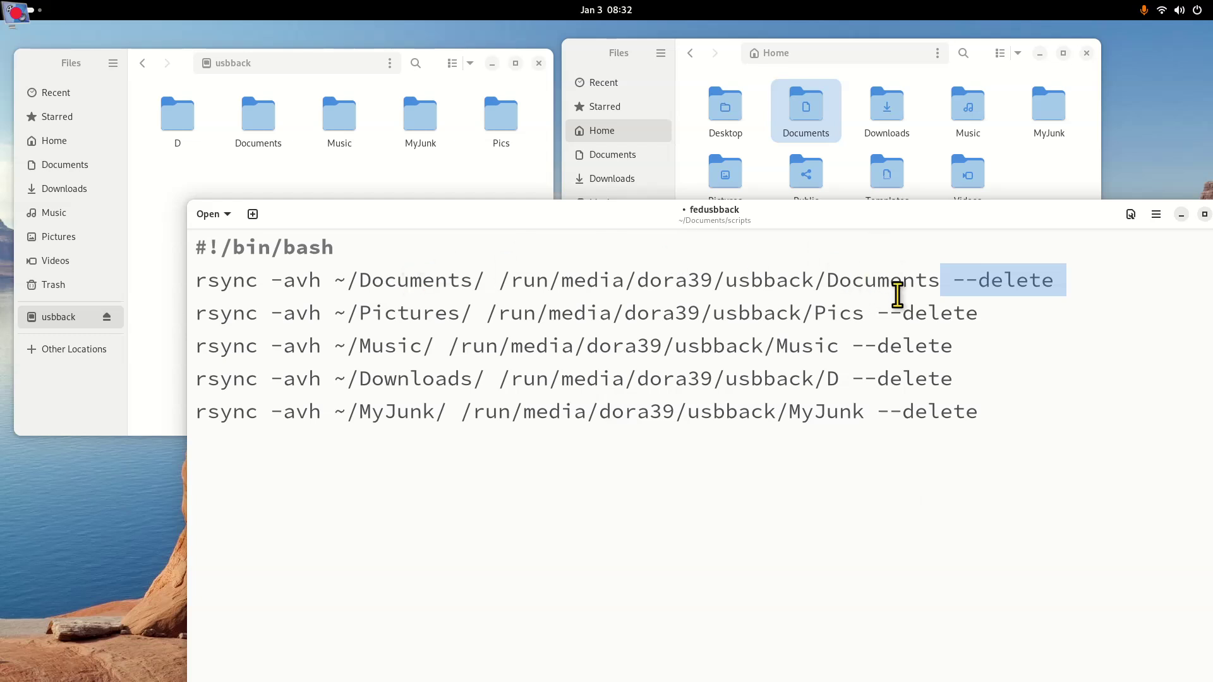
key("super")
left_click(772, 642)
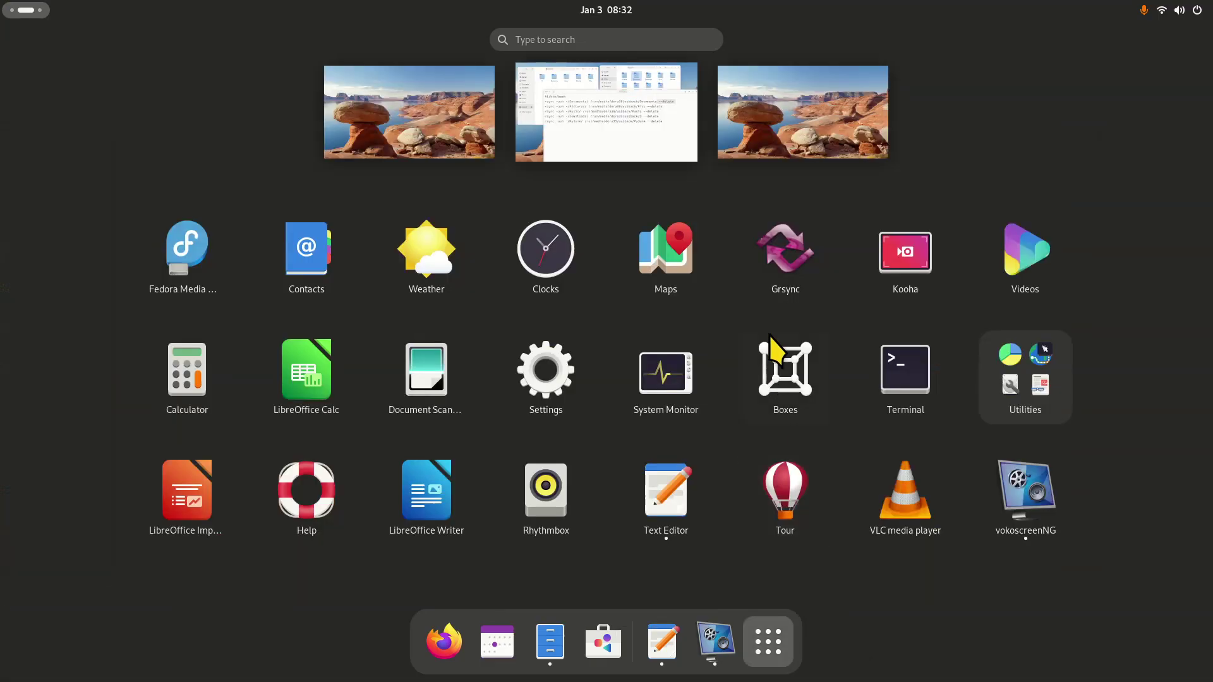
left_click(785, 253)
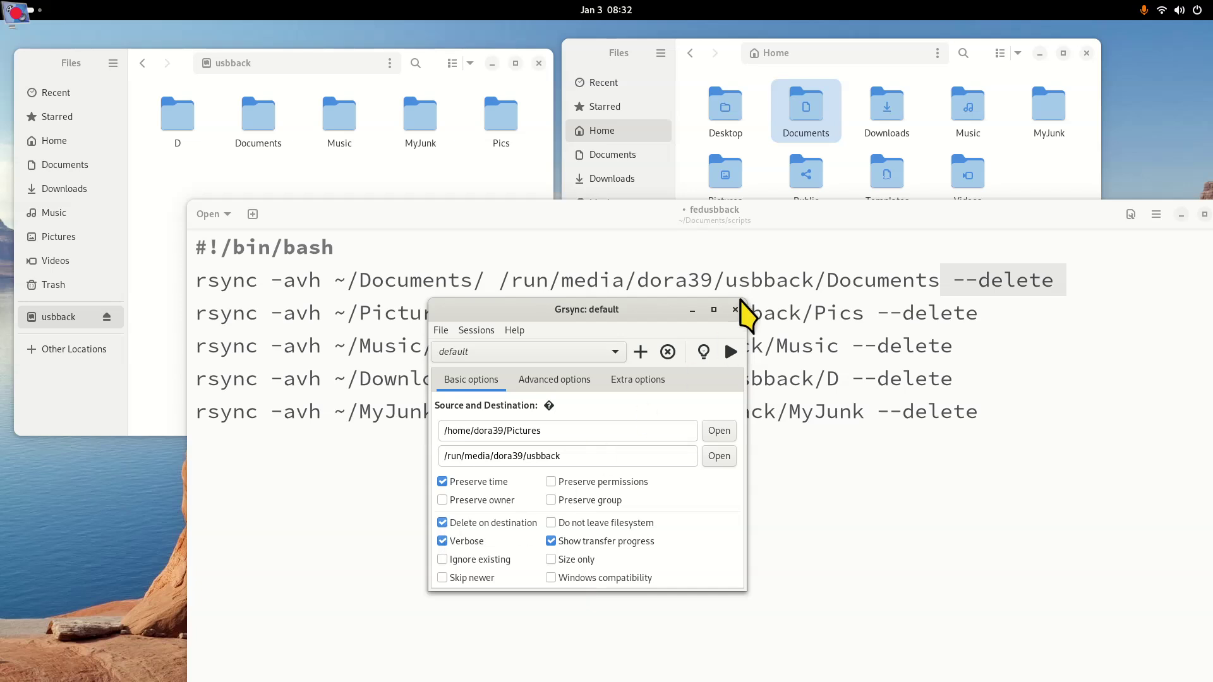
left_click(735, 309)
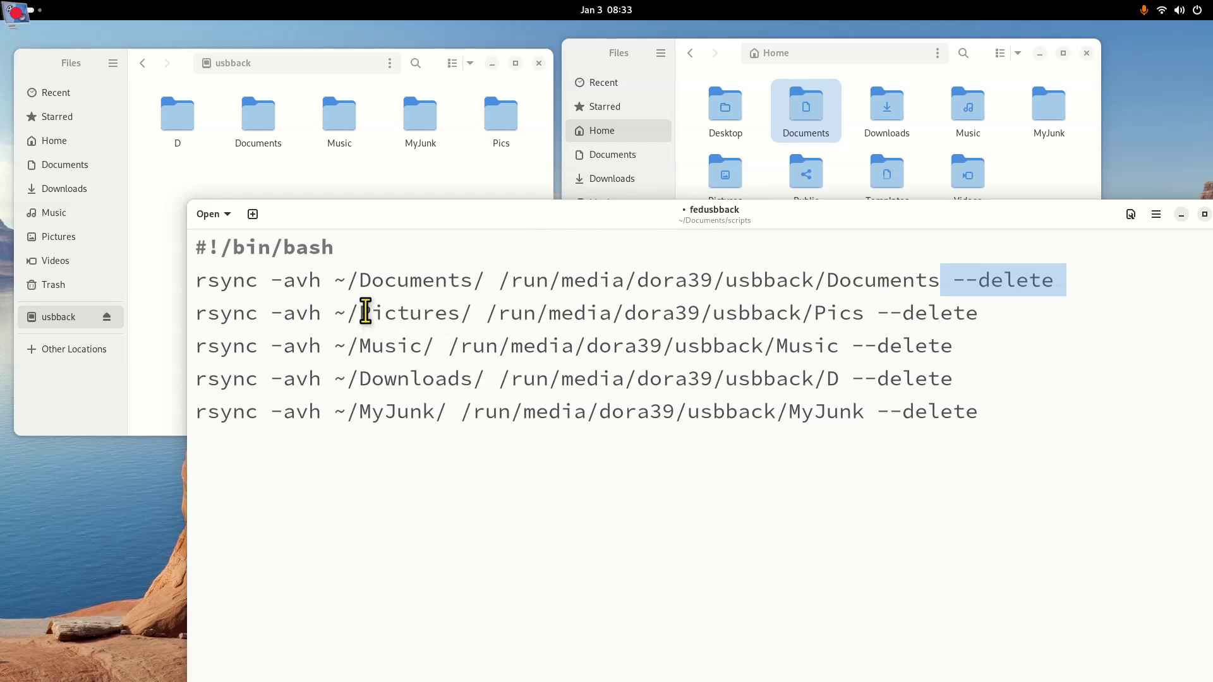
Highlight the Pictures to Pics and Downloads to D folder pairs and the --delete option in the script's rsync commands
left_click_drag(358, 313, 469, 310)
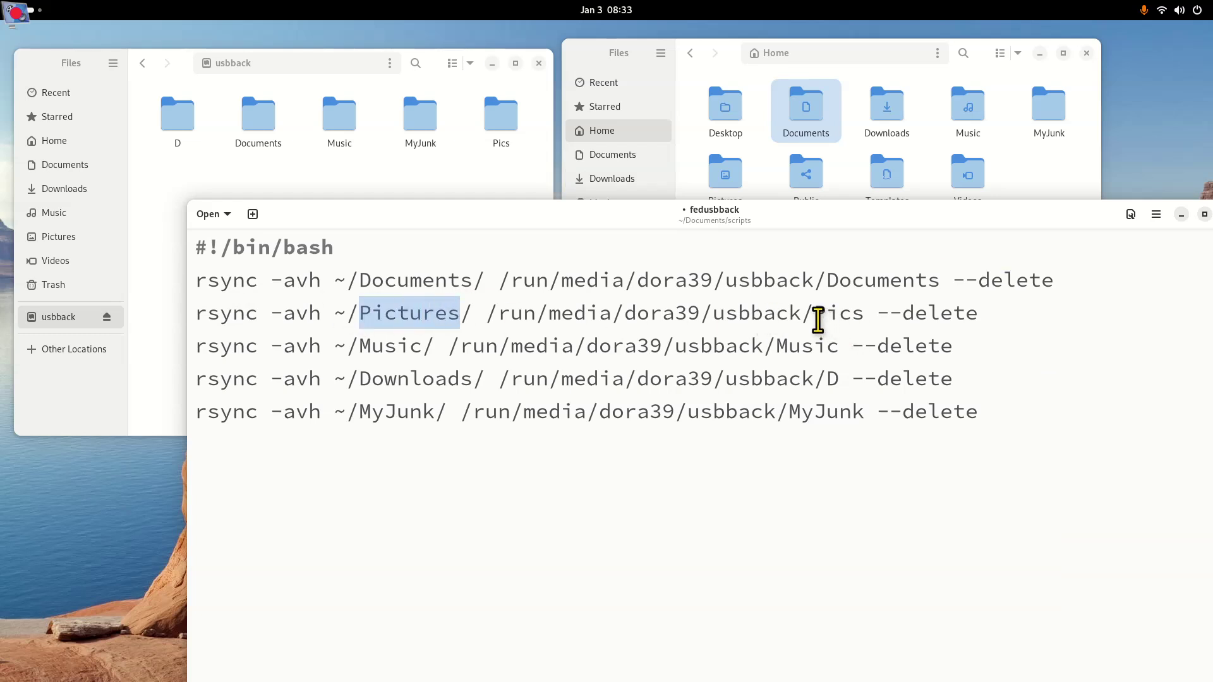
left_click_drag(814, 314, 867, 314)
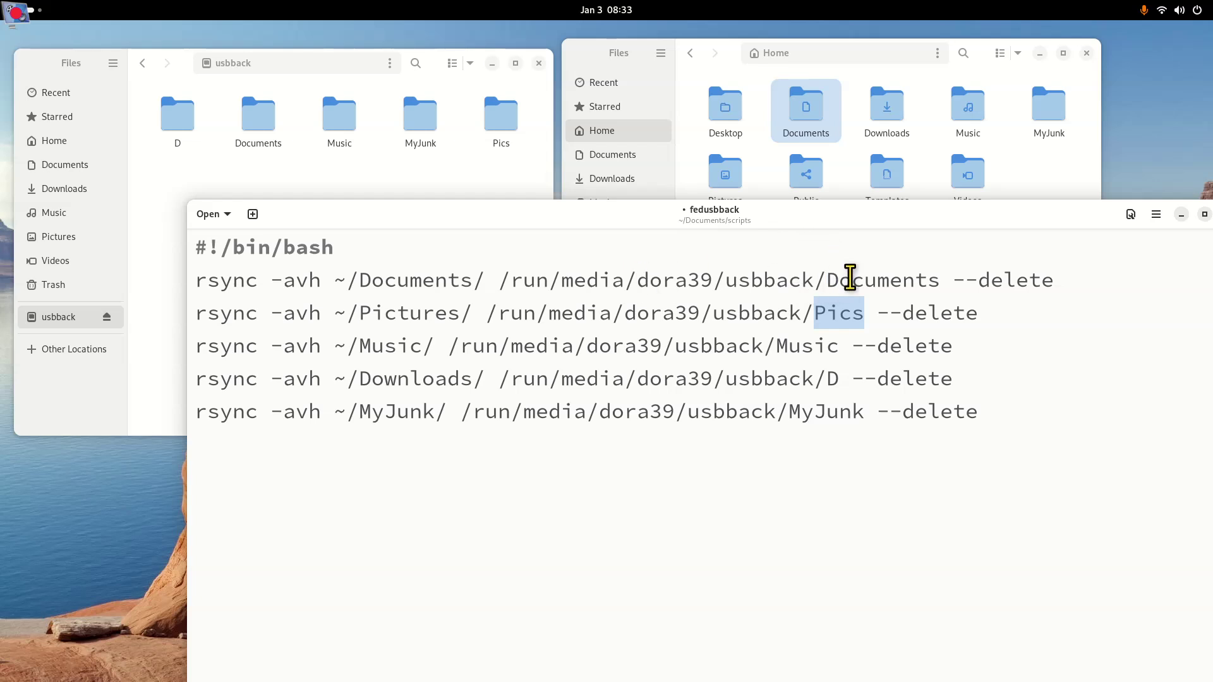
left_click_drag(828, 377, 864, 378)
left_click_drag(359, 379, 474, 384)
double_click(833, 379)
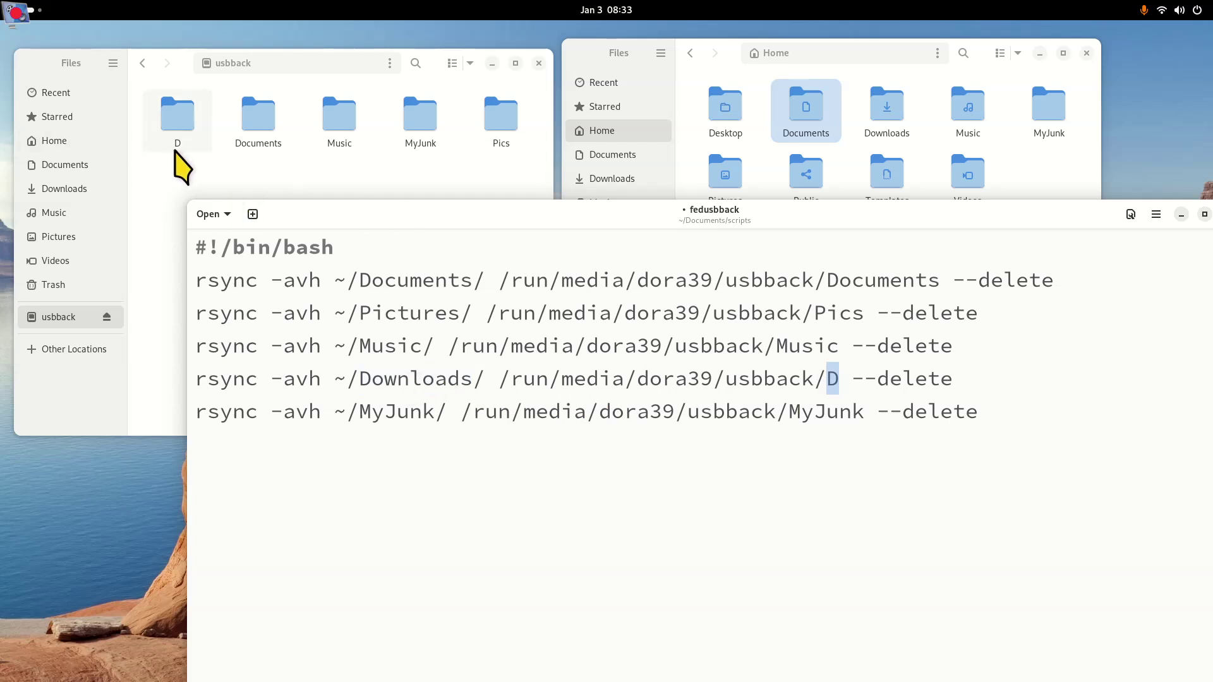
left_click_drag(359, 379, 472, 379)
left_click_drag(826, 379, 950, 385)
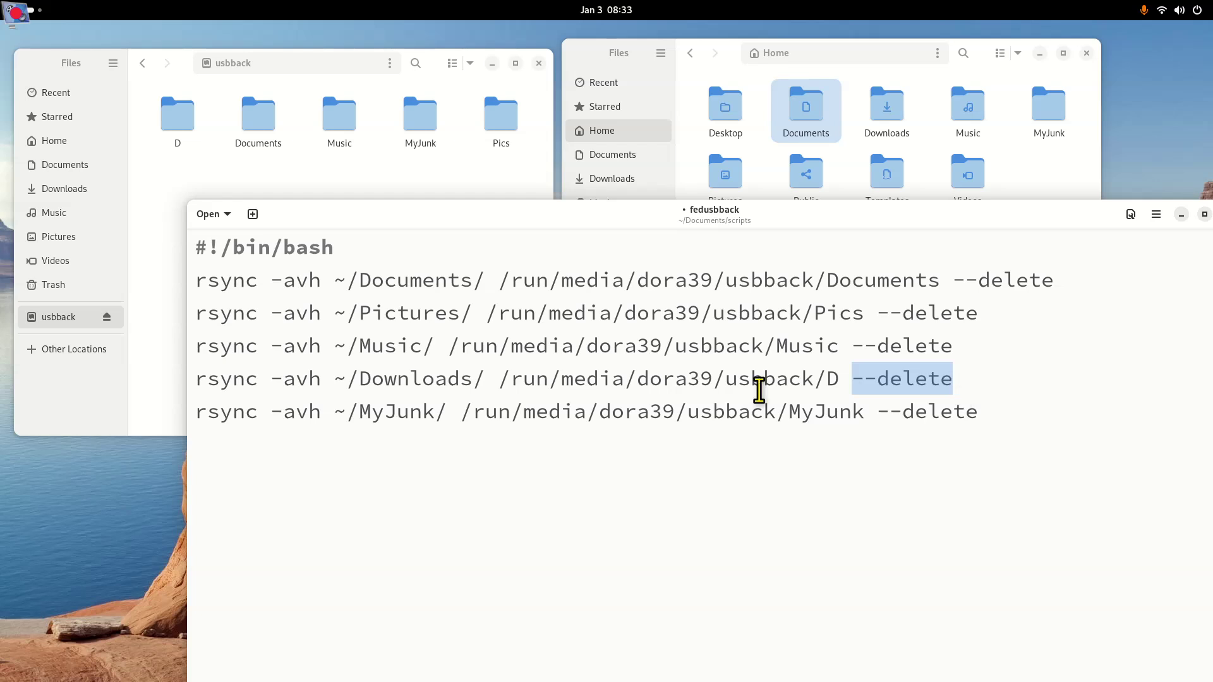
left_click_drag(336, 379, 866, 384)
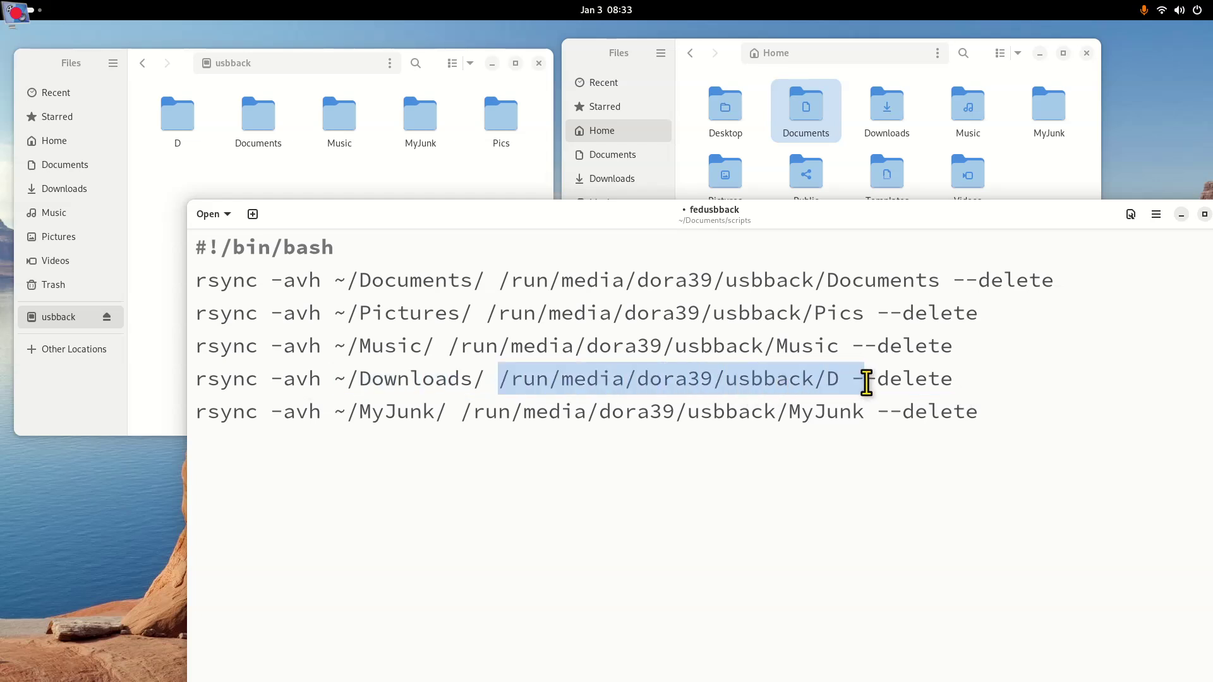
Add an extra space after the ~/Documents/ source in the first rsync command, and remove it again
left_click(486, 280)
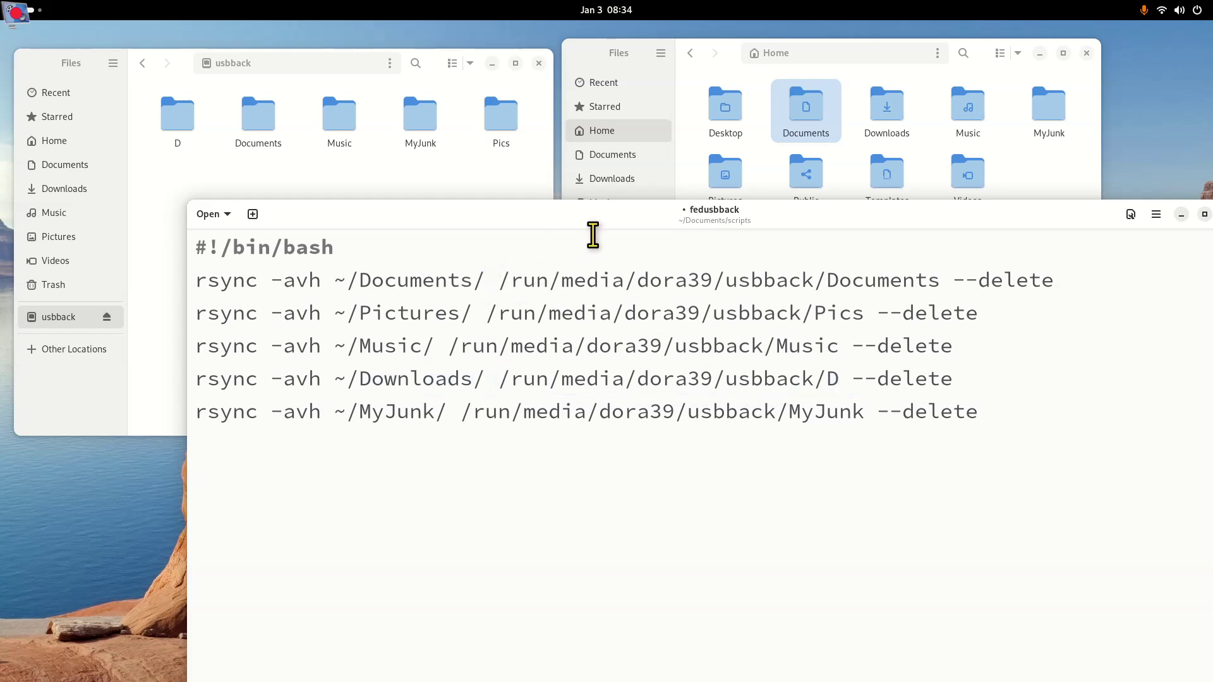
key("Delete")
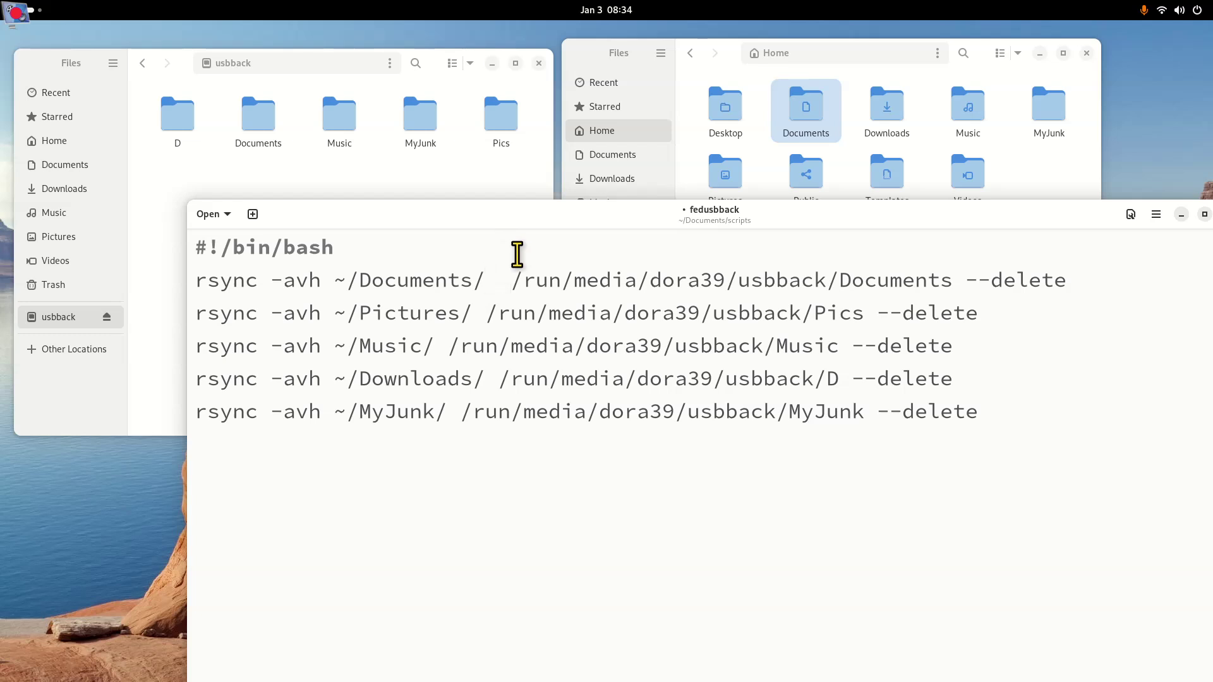
key("Delete")
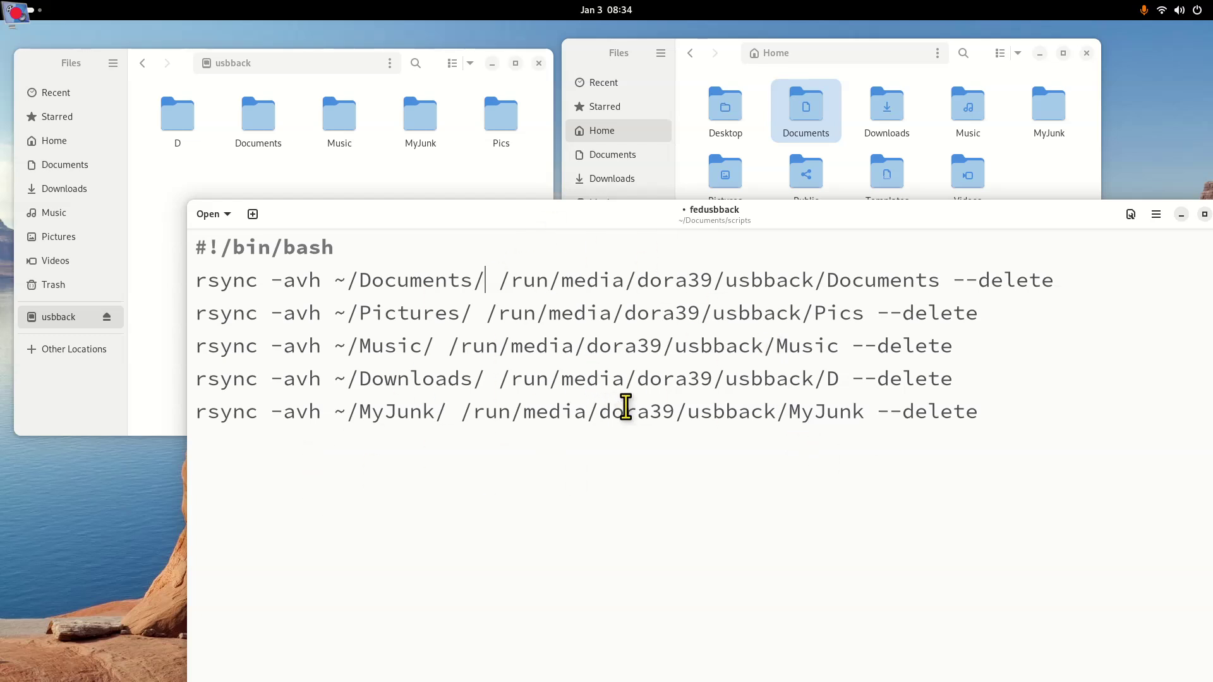
Close the fedusbback script and discard its unsaved changes
left_click_drag(893, 209, 705, 198)
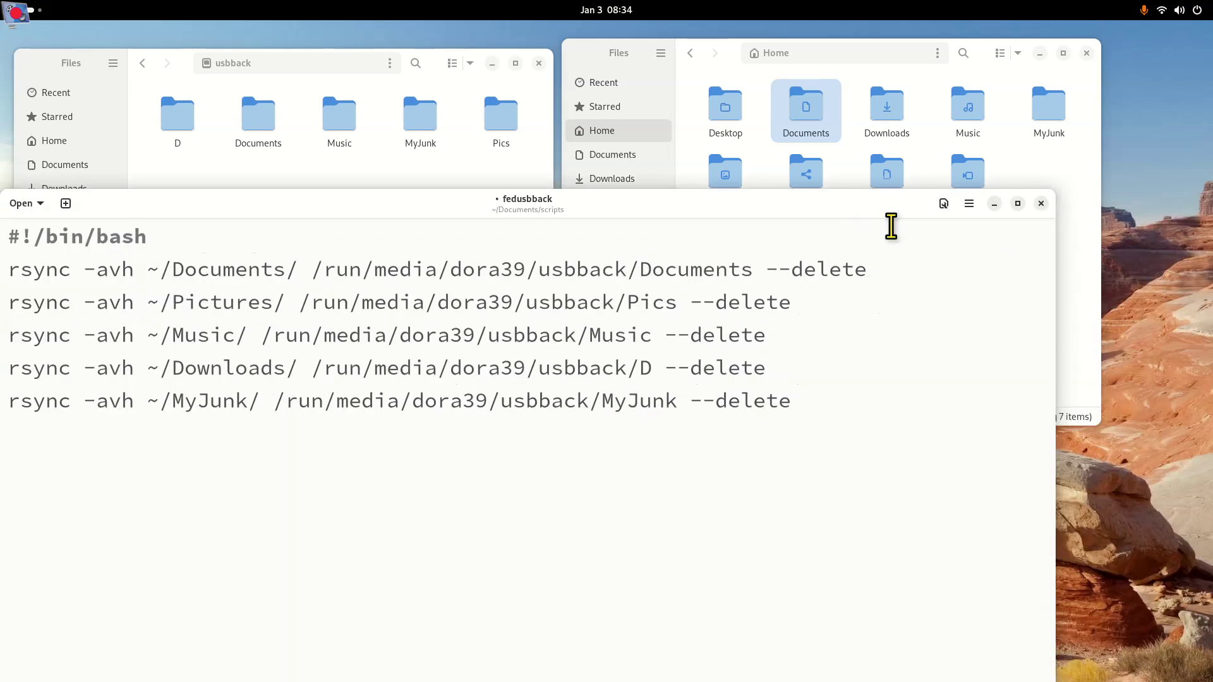
left_click(1041, 203)
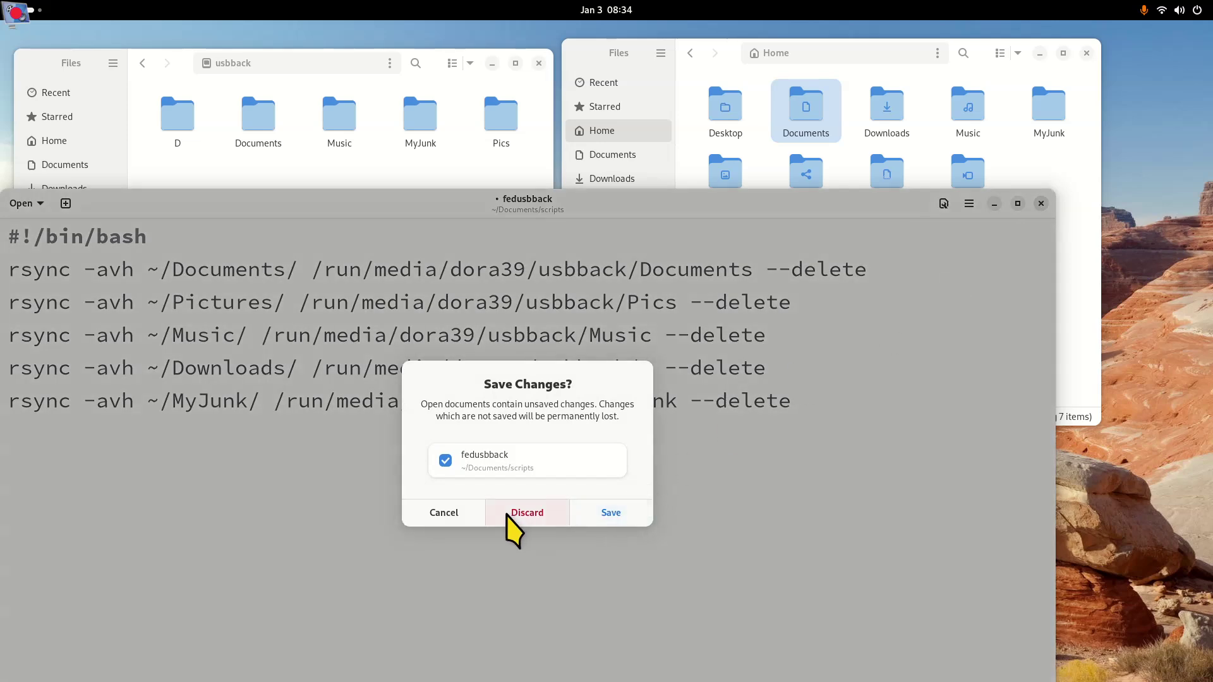
left_click(519, 511)
Open the scripts folder inside the home Documents folder and select the fedusbback script
double_click(798, 112)
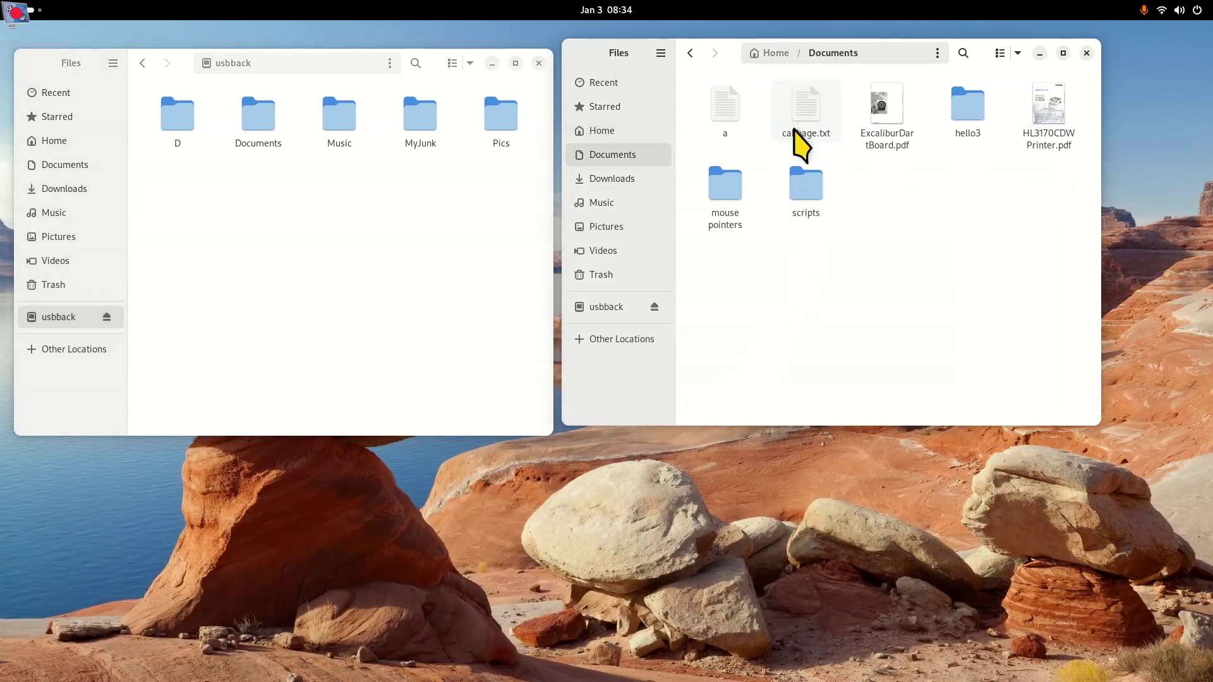
double_click(814, 197)
left_click(806, 167)
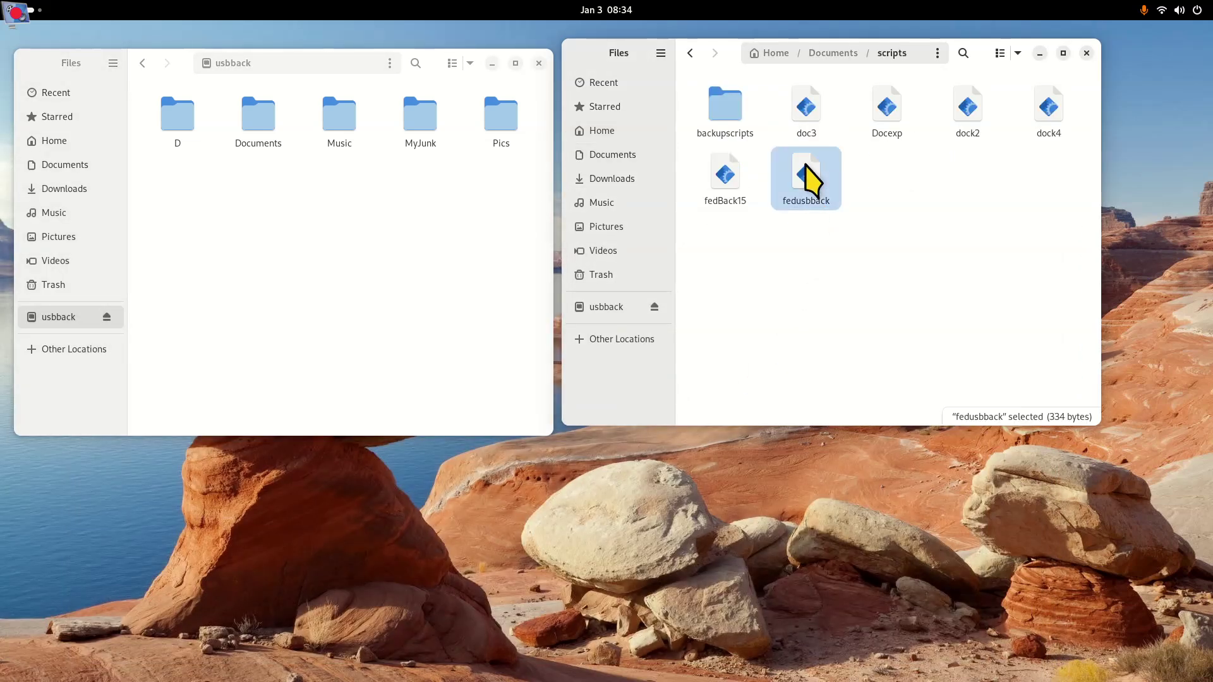
Turn off Executable as Program in the properties of fedusbback and check which actions the file offers
right_click(805, 166)
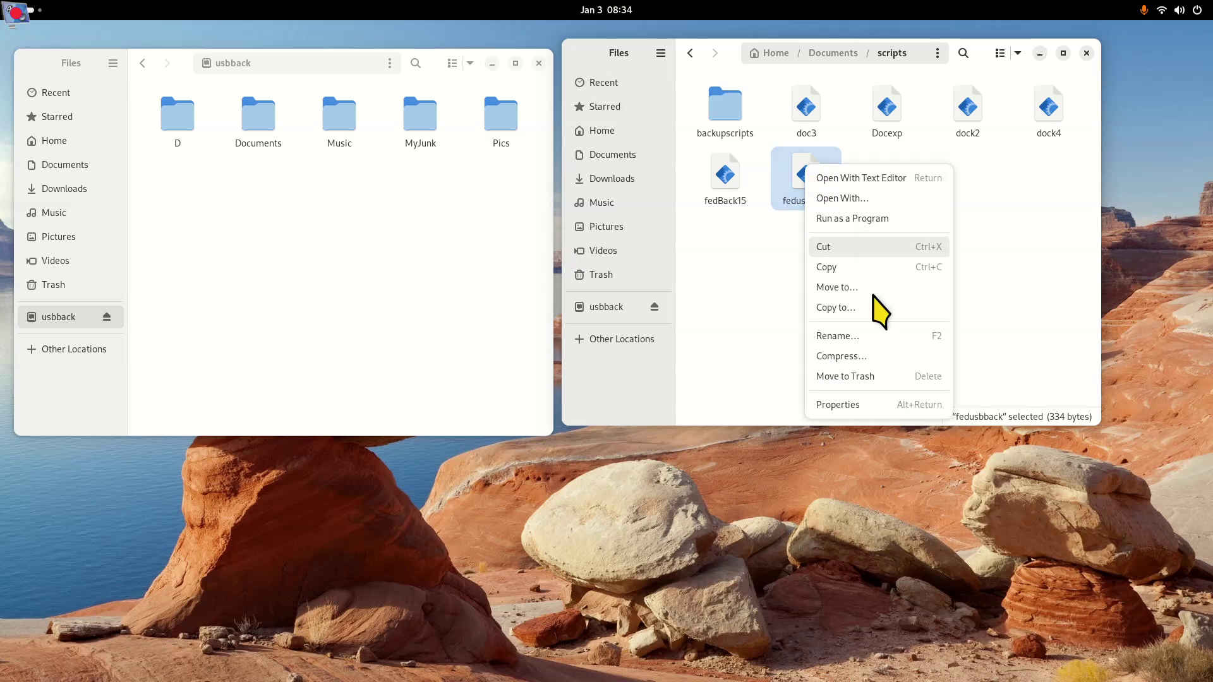
left_click(859, 413)
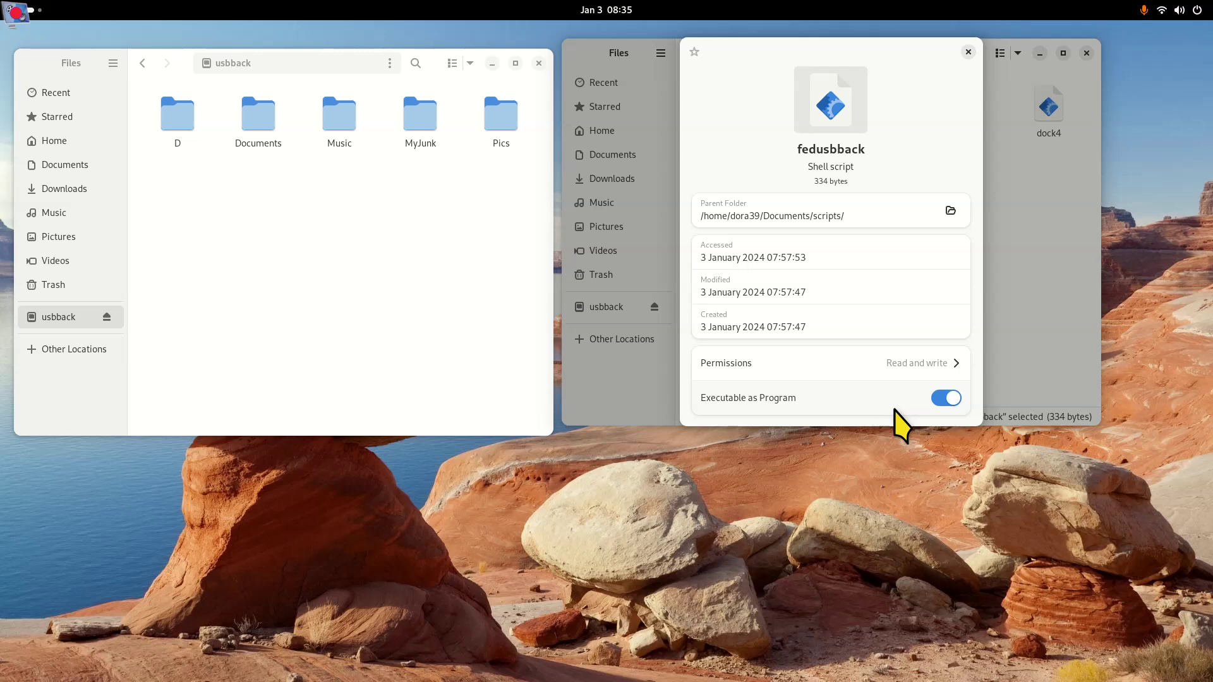
left_click(938, 404)
left_click(968, 52)
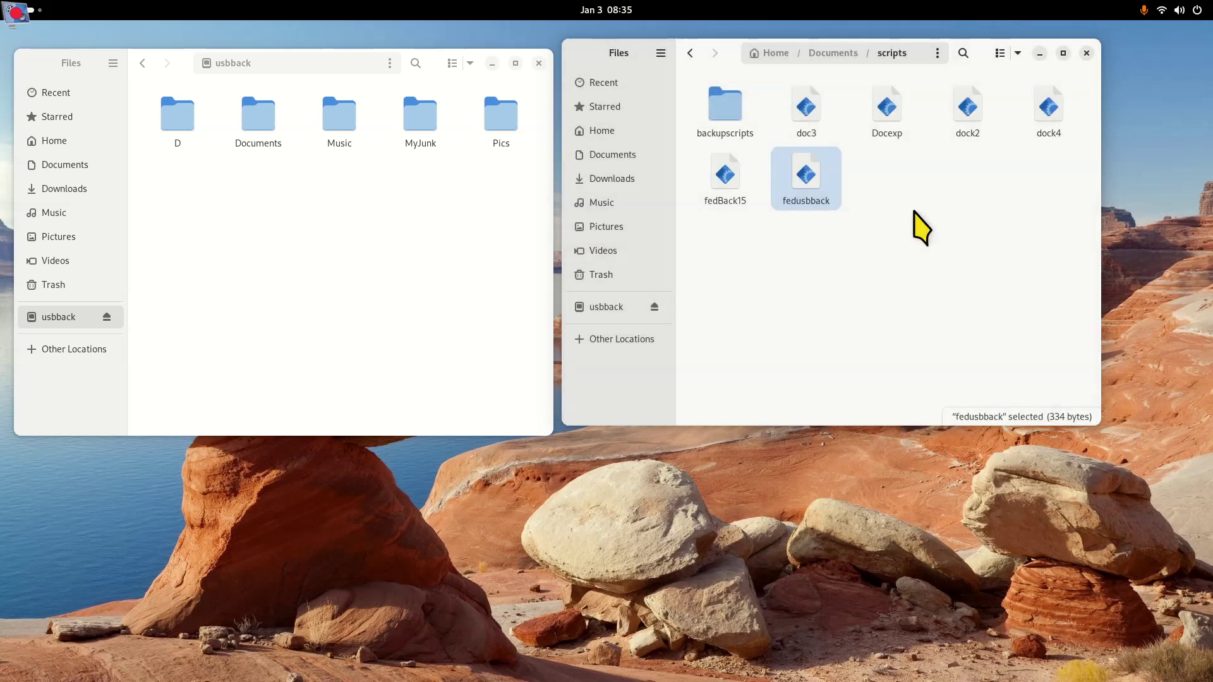
right_click(801, 165)
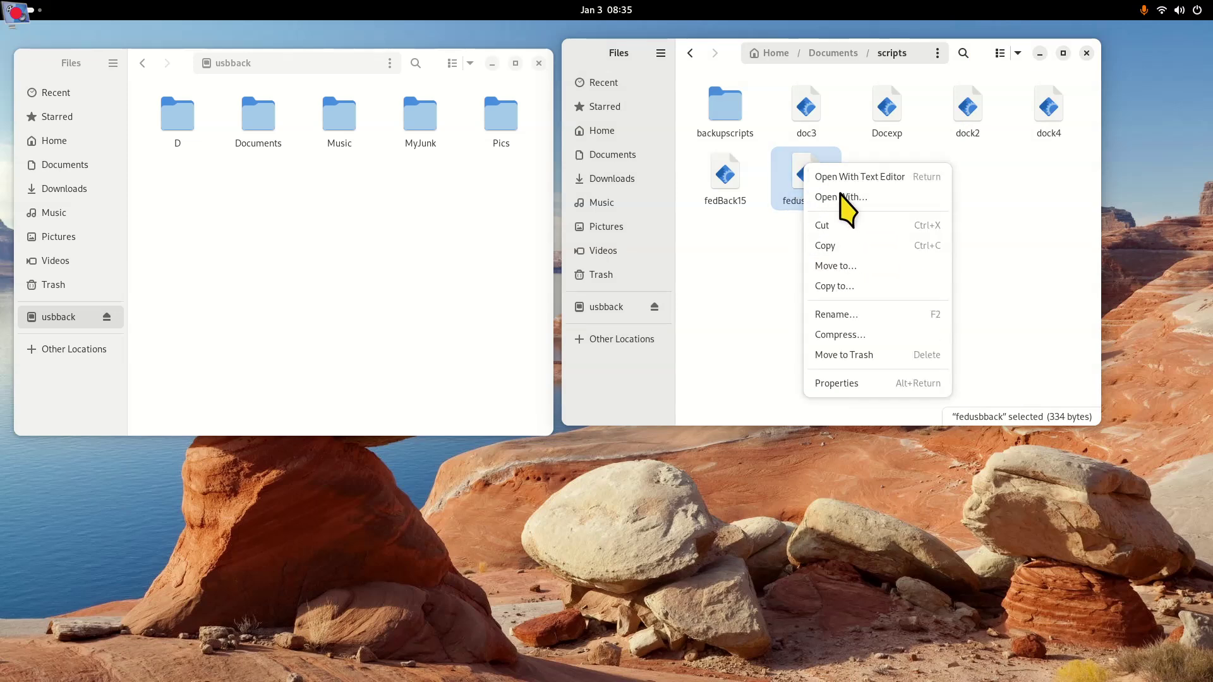
left_click(976, 218)
Turn Executable as Program back on for fedusbback and check that it offers Run as a Program
right_click(802, 177)
left_click(830, 398)
left_click(948, 398)
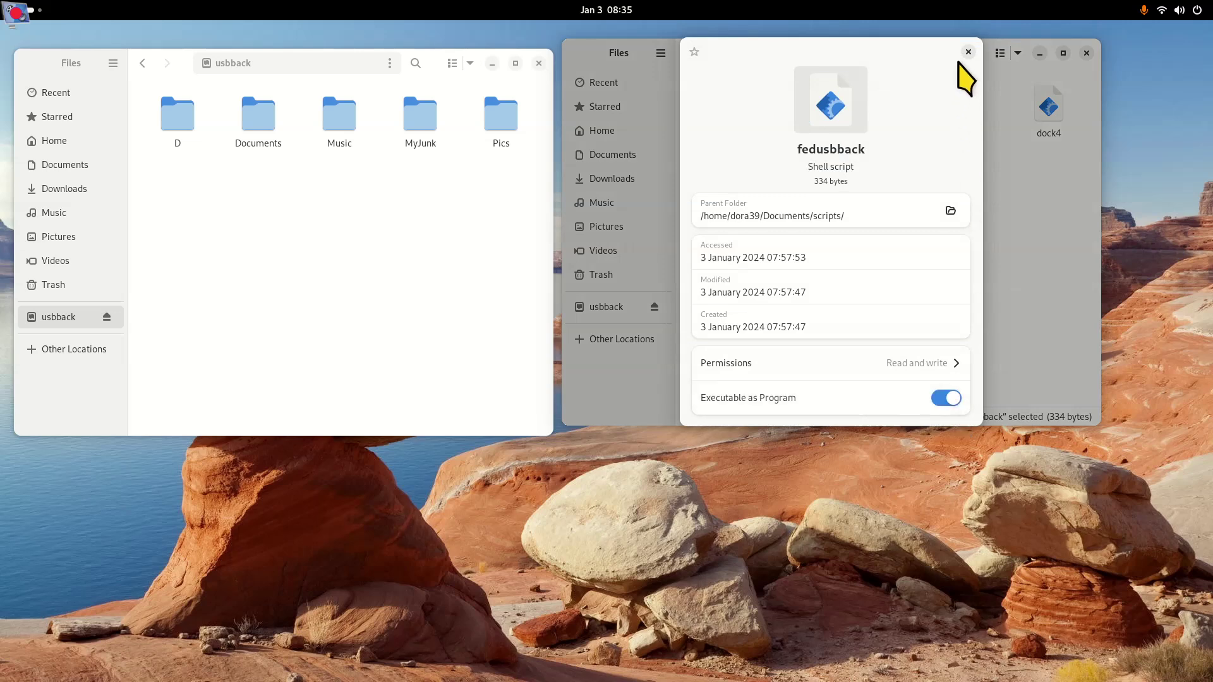
left_click(968, 52)
right_click(803, 174)
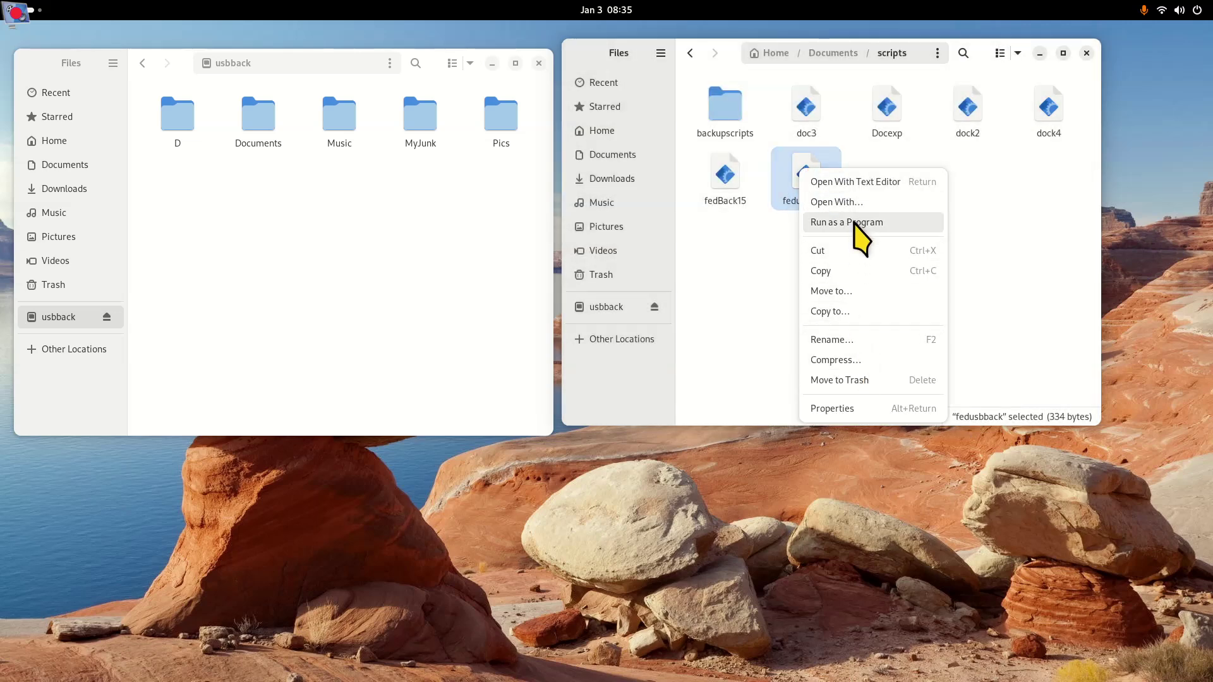
left_click(766, 266)
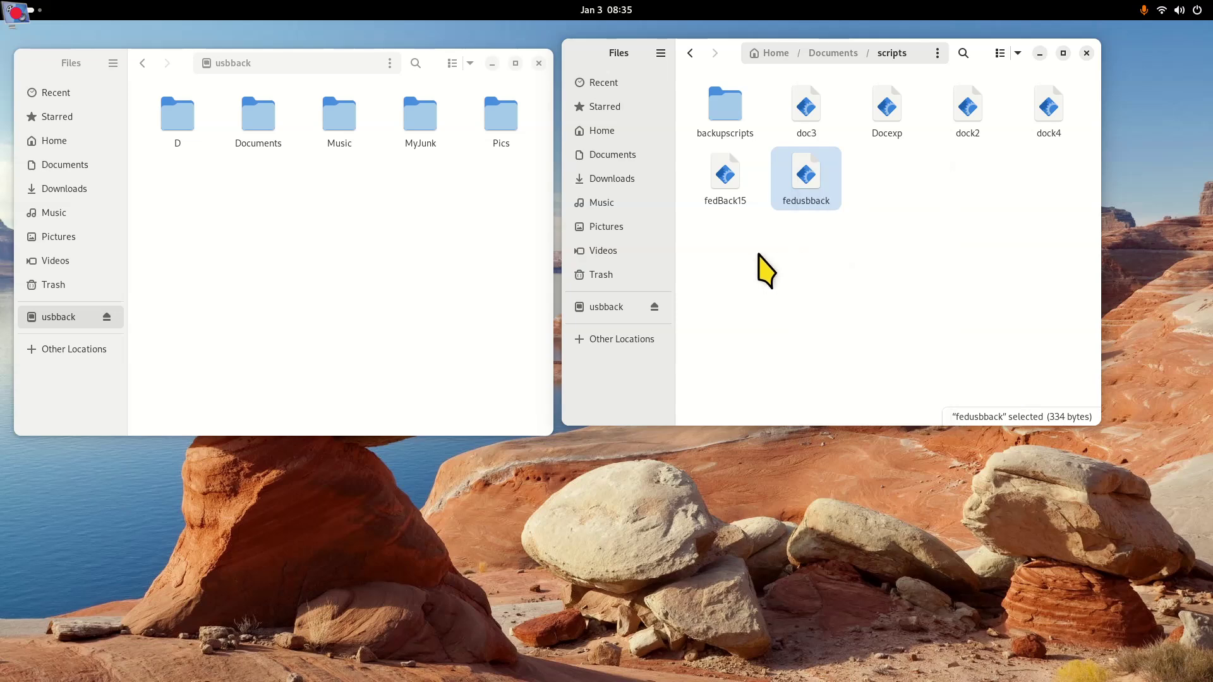
View the rsync commands of fedusbback in the text editor with enlarged text, and close the file
double_click(808, 176)
key("ctrl+plus")
key("ctrl+plus")
key("ctrl+plus")
key("ctrl+plus")
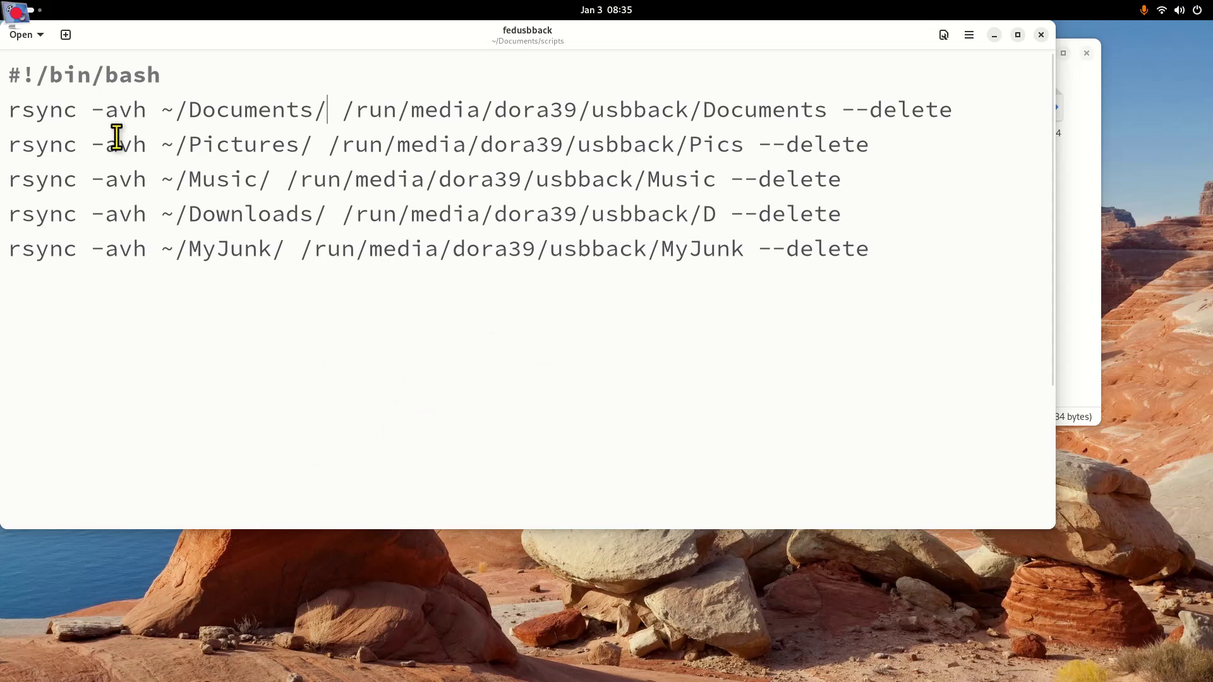
left_click(1041, 35)
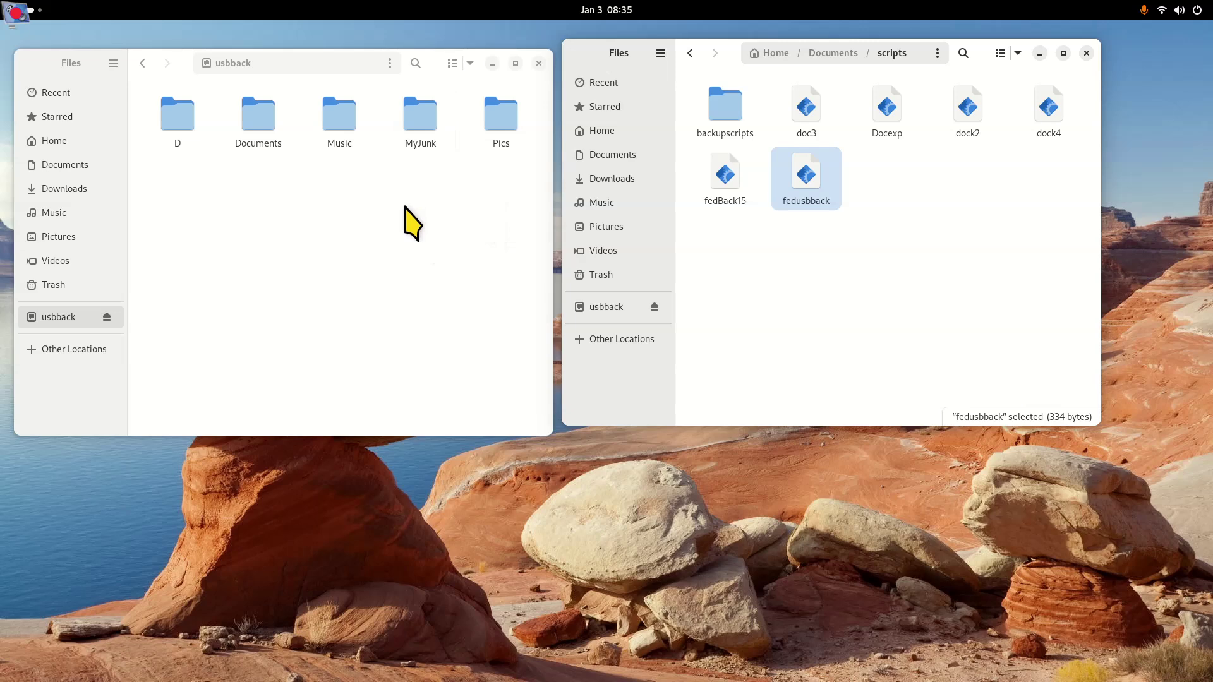
Reopen fedusbback, change the source folder MyJunk to myJunk in the last rsync command, and save the script on closing
double_click(809, 171)
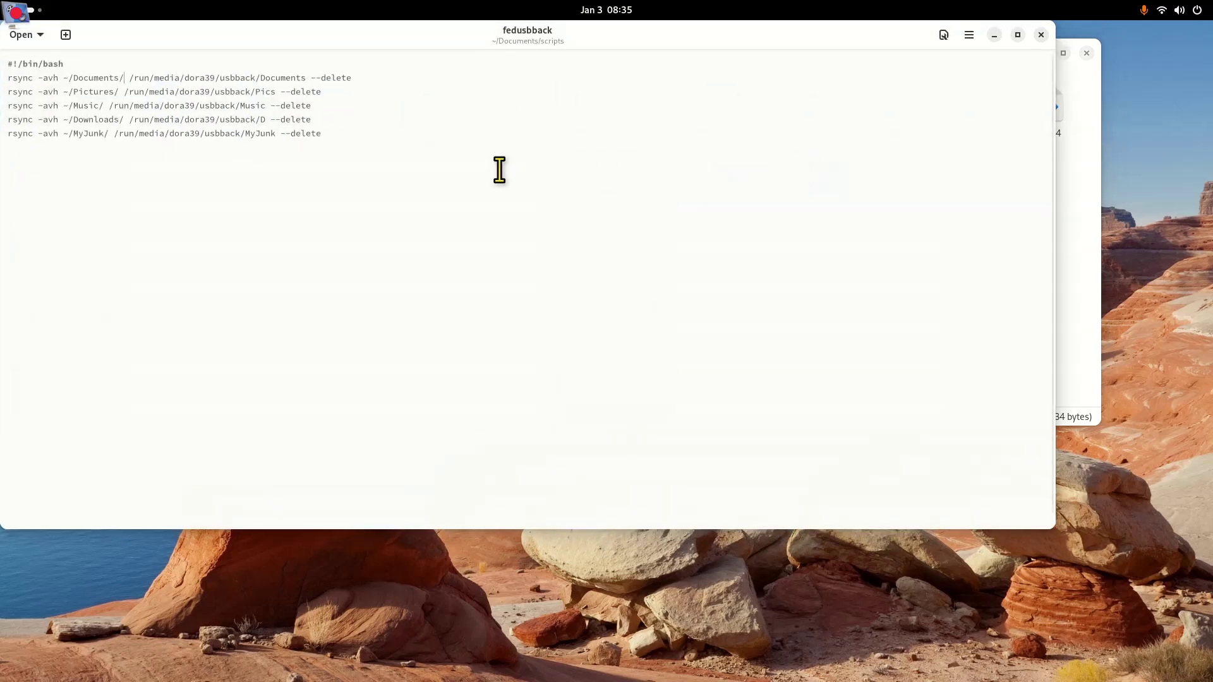
key("ctrl+plus")
key("ctrl+plus")
key("ctrl+plus")
key("ctrl+plus")
key("ctrl+plus")
key("ctrl+plus")
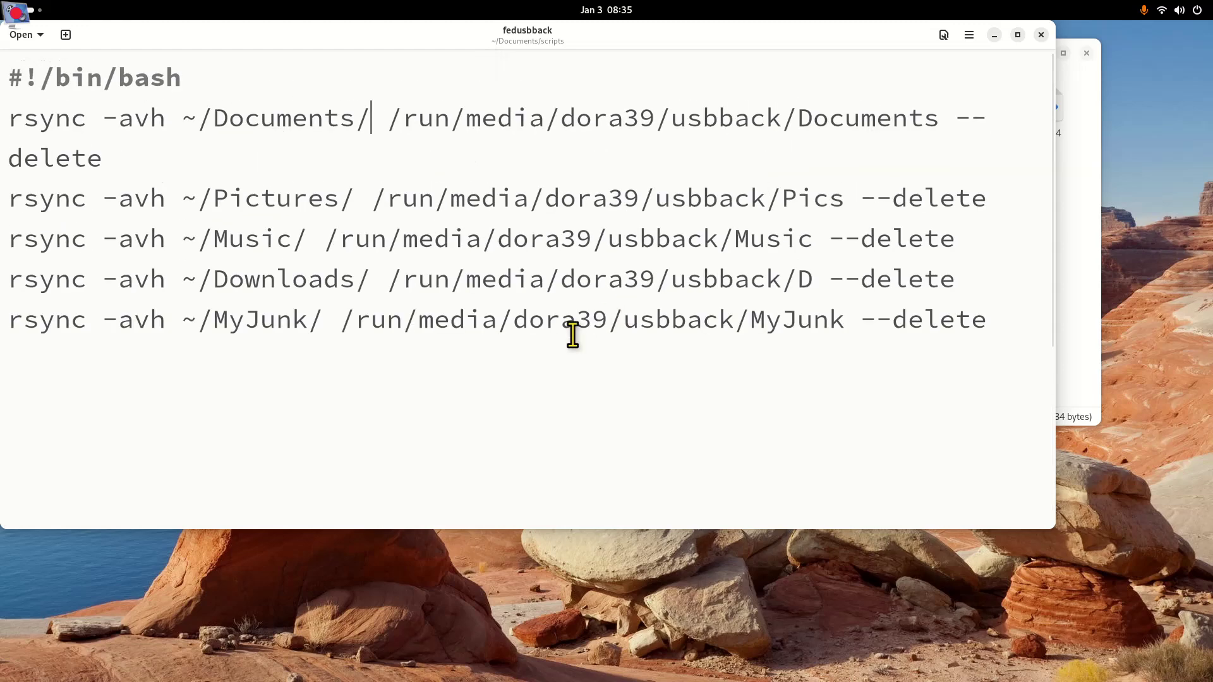
left_click(225, 314)
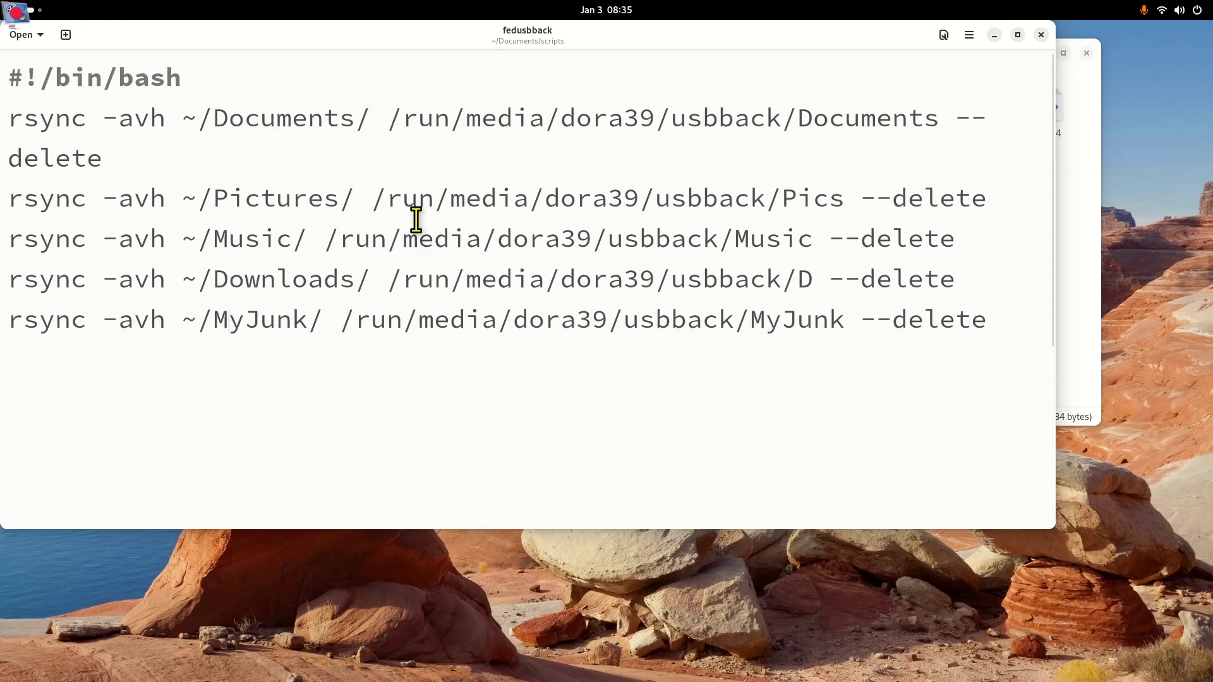
key("BackSpace")
type("m")
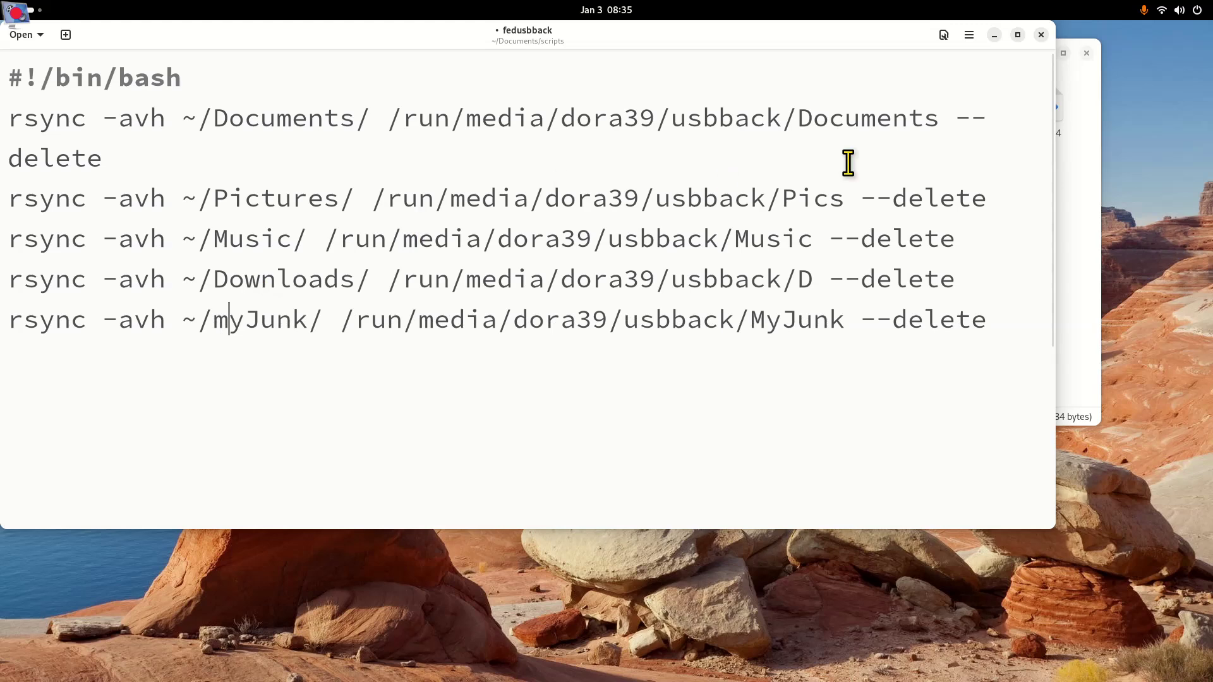
left_click(1041, 35)
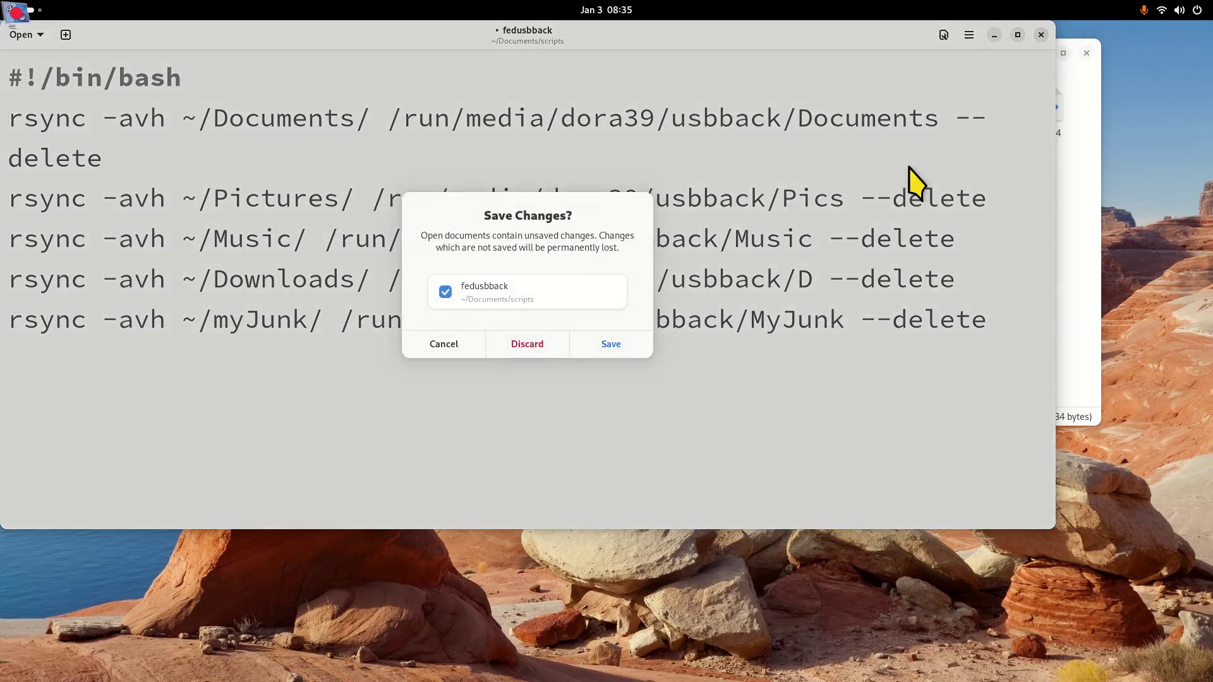
left_click(611, 345)
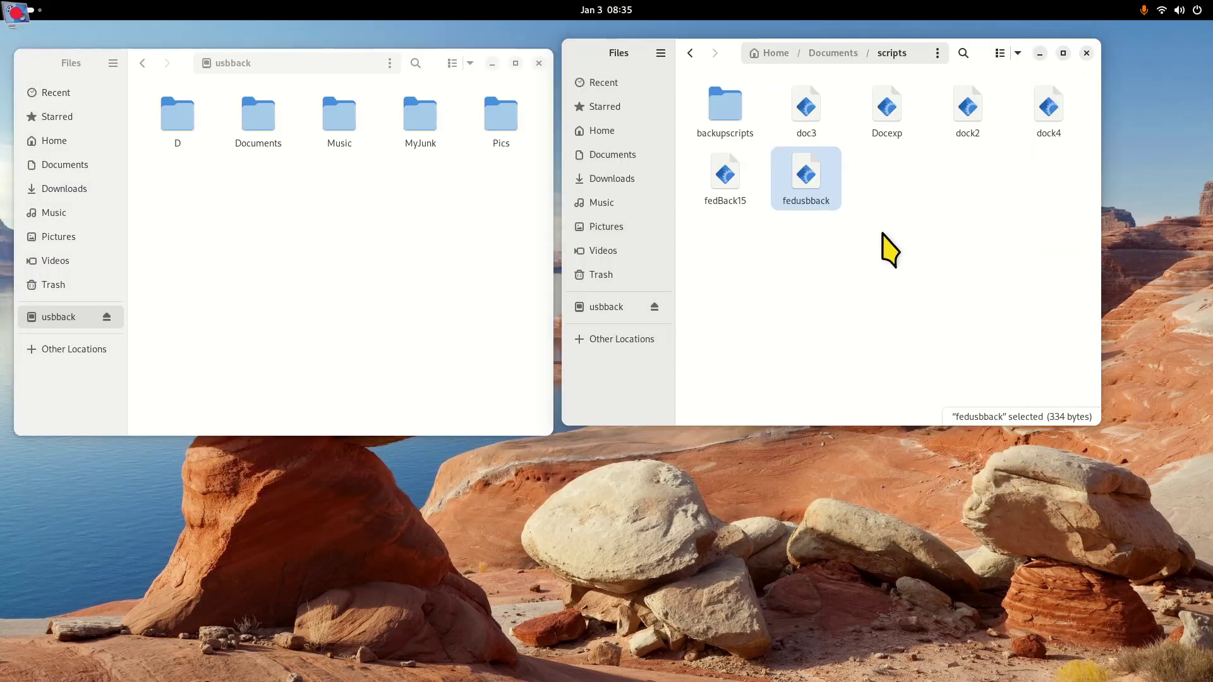
Move the MyJunk and Pics folders on usbback to the trash, and run fedusbback as a program
left_click(418, 126)
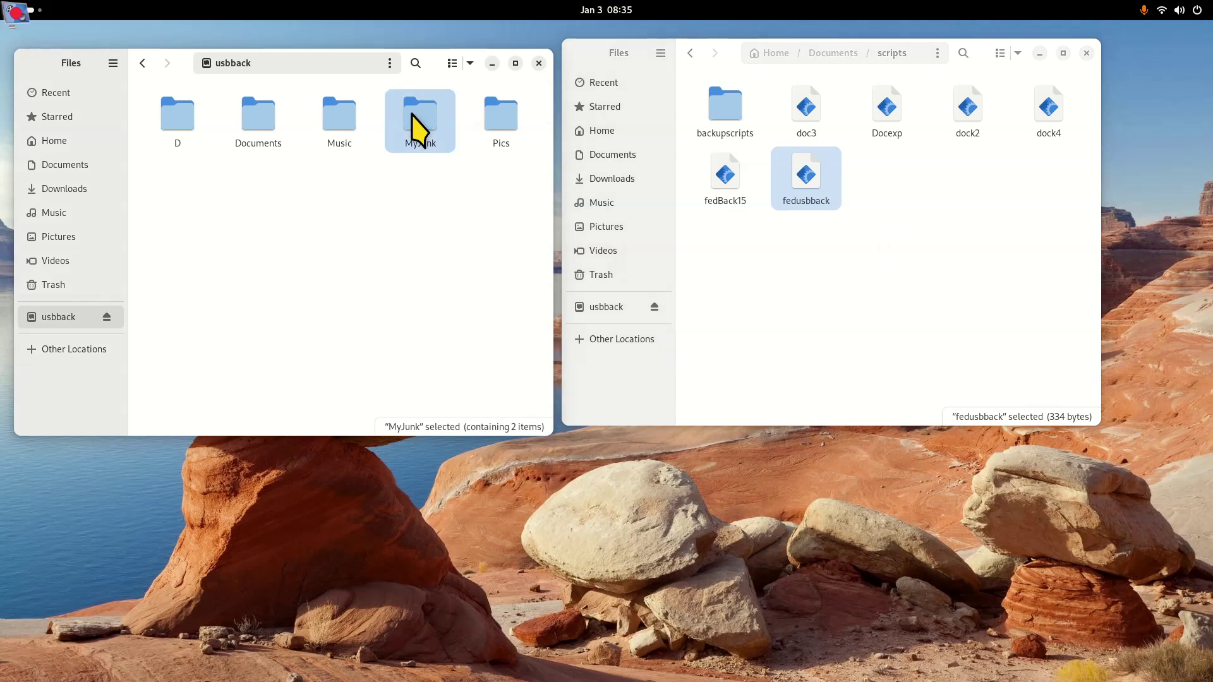
key("Delete")
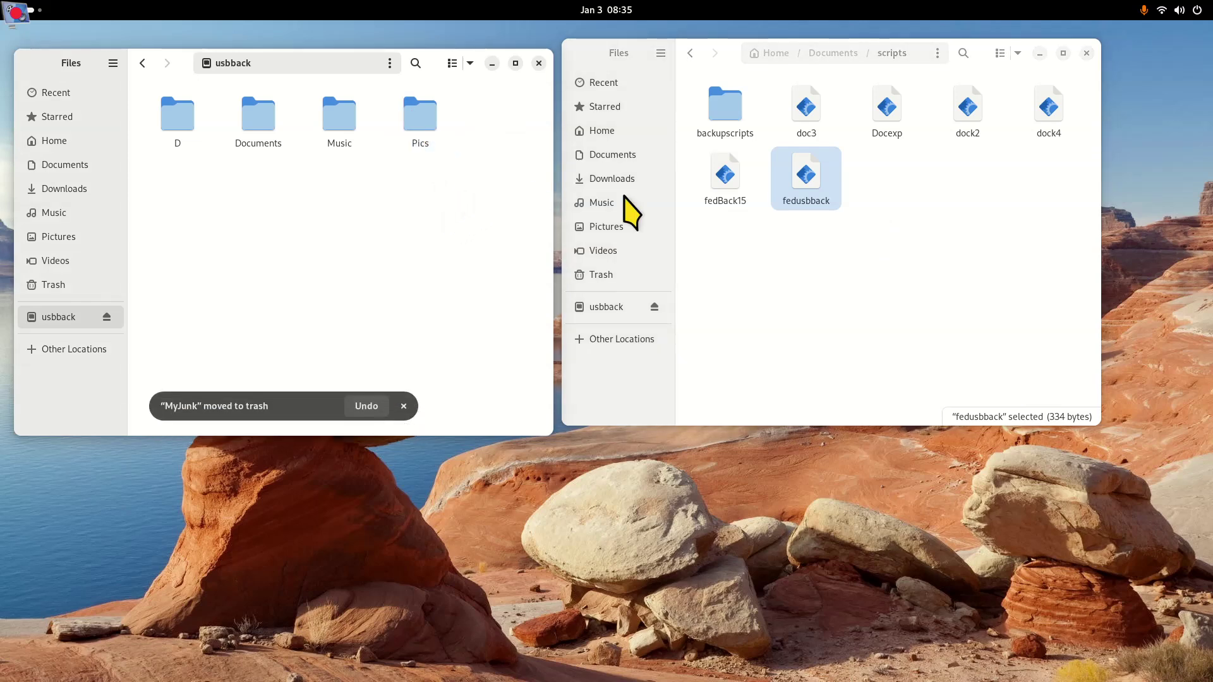
left_click(418, 112)
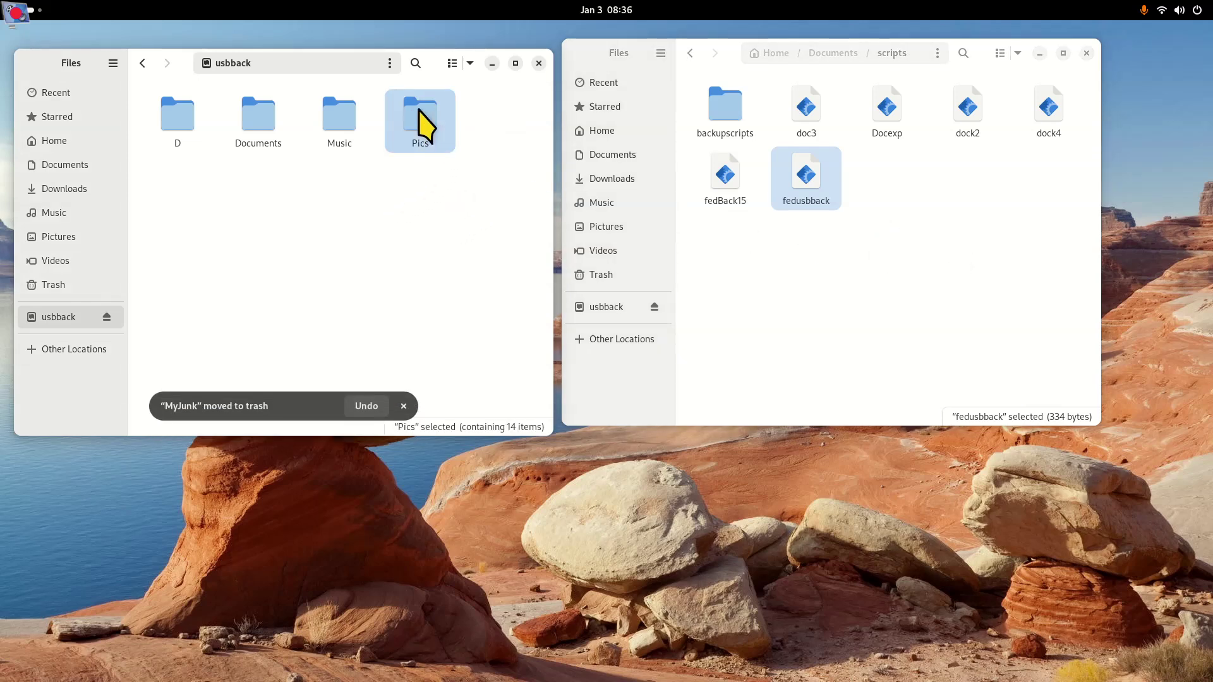
key("Delete")
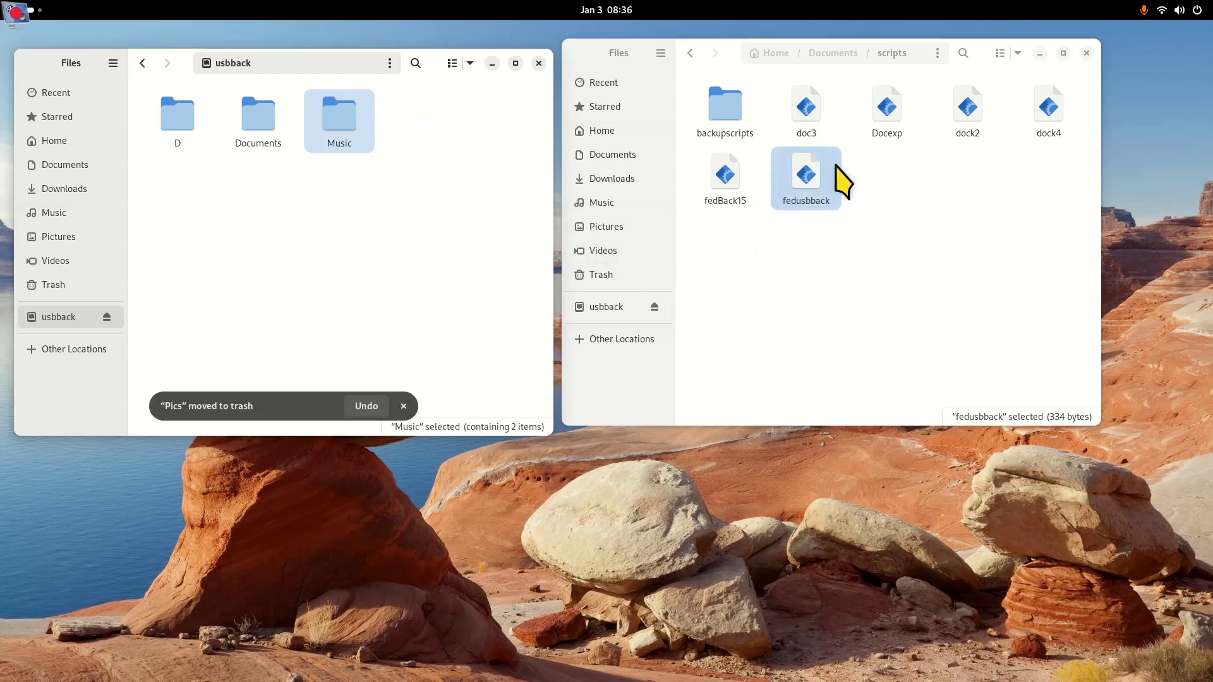
right_click(806, 179)
left_click(860, 230)
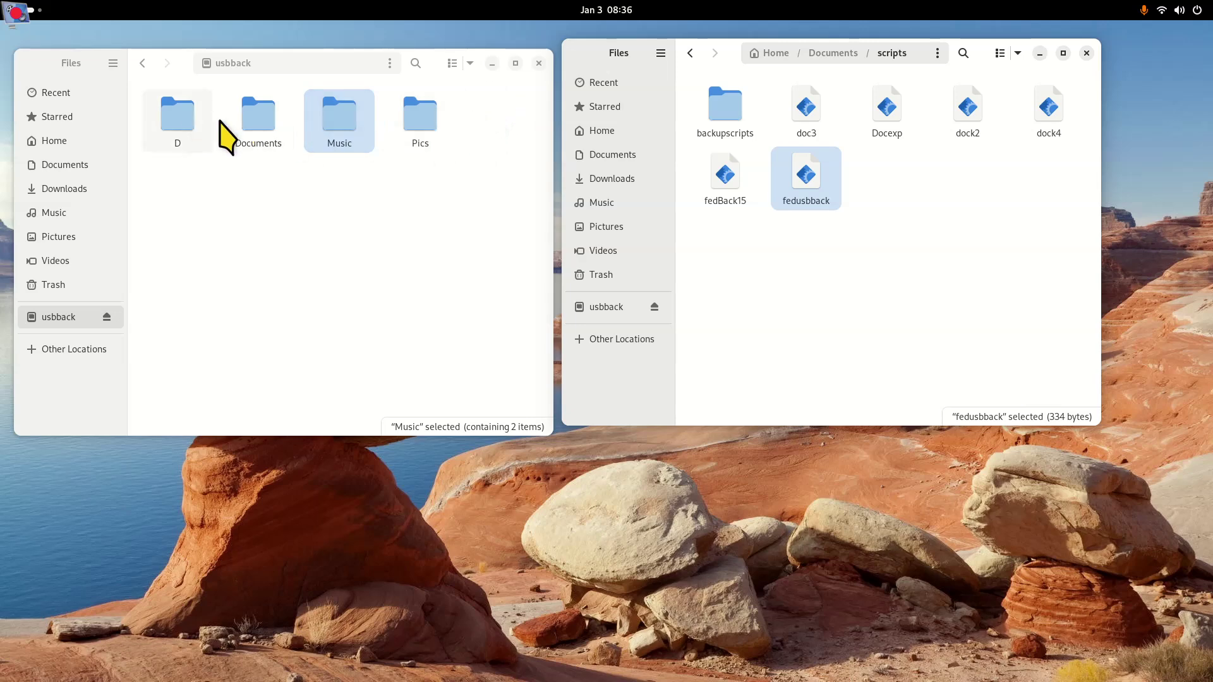
Reopen fedusbback below the folder windows and compare its myJunk source path with the MyJunk folder in Home
right_click(806, 187)
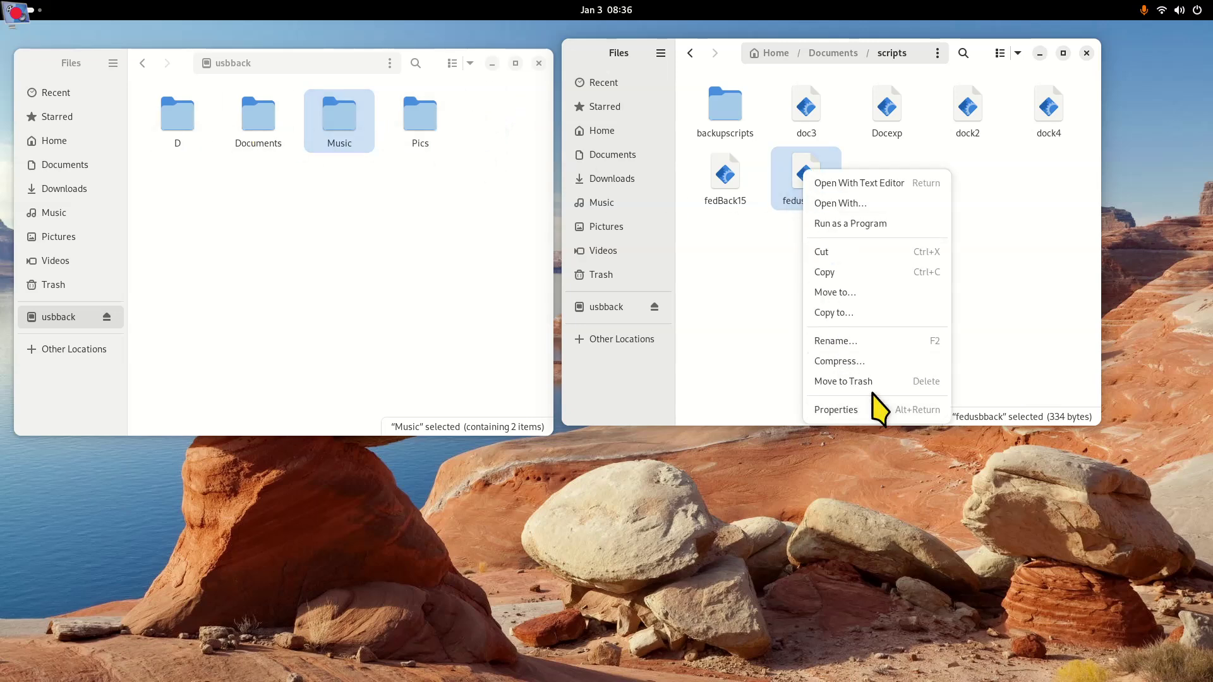
left_click(896, 185)
left_click_drag(440, 40, 571, 321)
key("ctrl+plus")
key("ctrl+plus")
key("ctrl+plus")
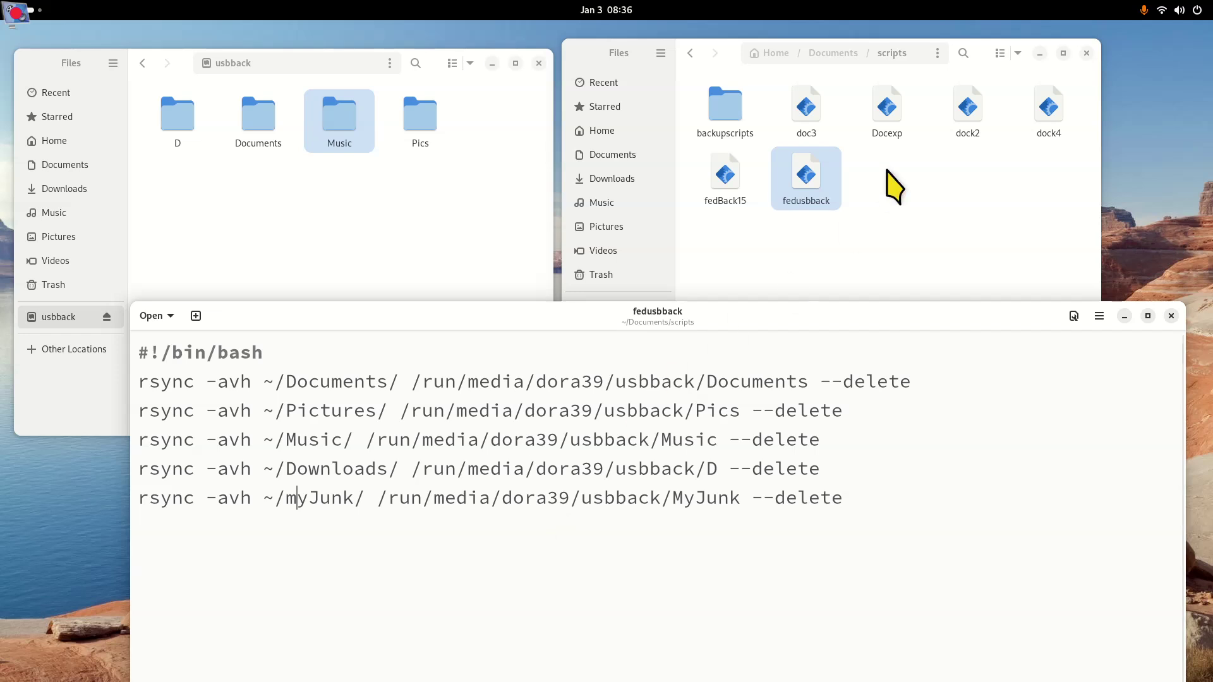
left_click(628, 131)
left_click(1055, 128)
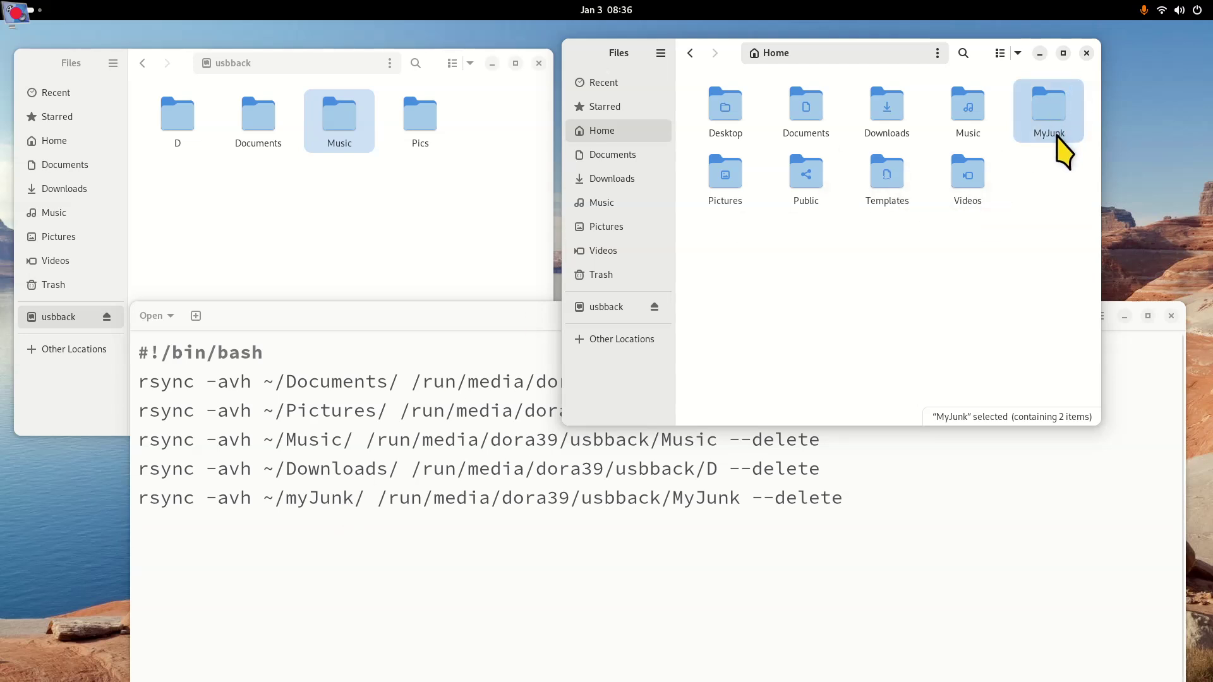
In the last rsync command, set the source folder to MyJunk and the destination folder to myjunk, and save the script on closing
left_click(296, 501)
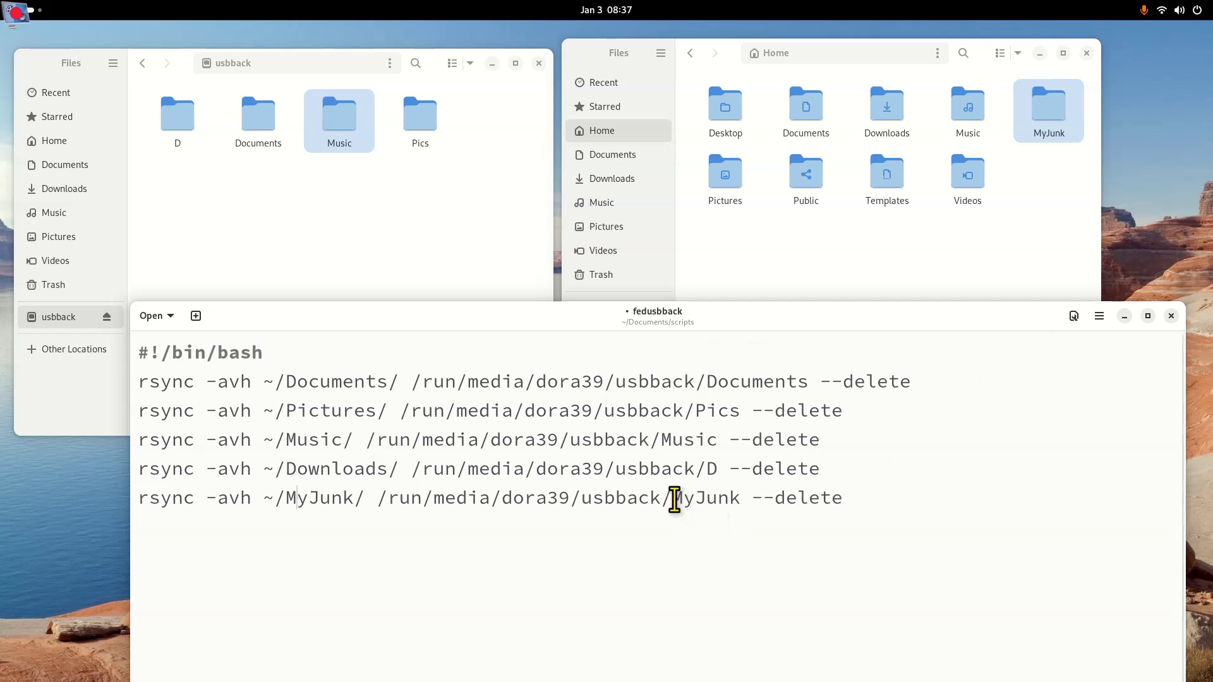
left_click_drag(672, 505, 736, 499)
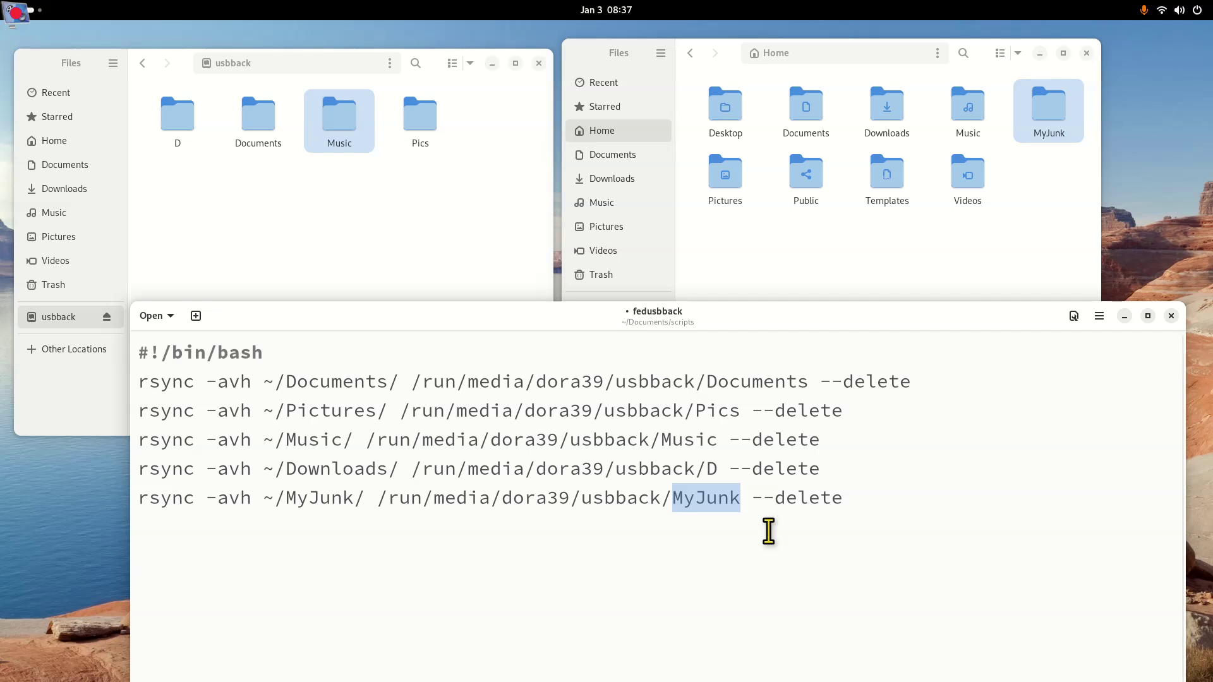
type("my")
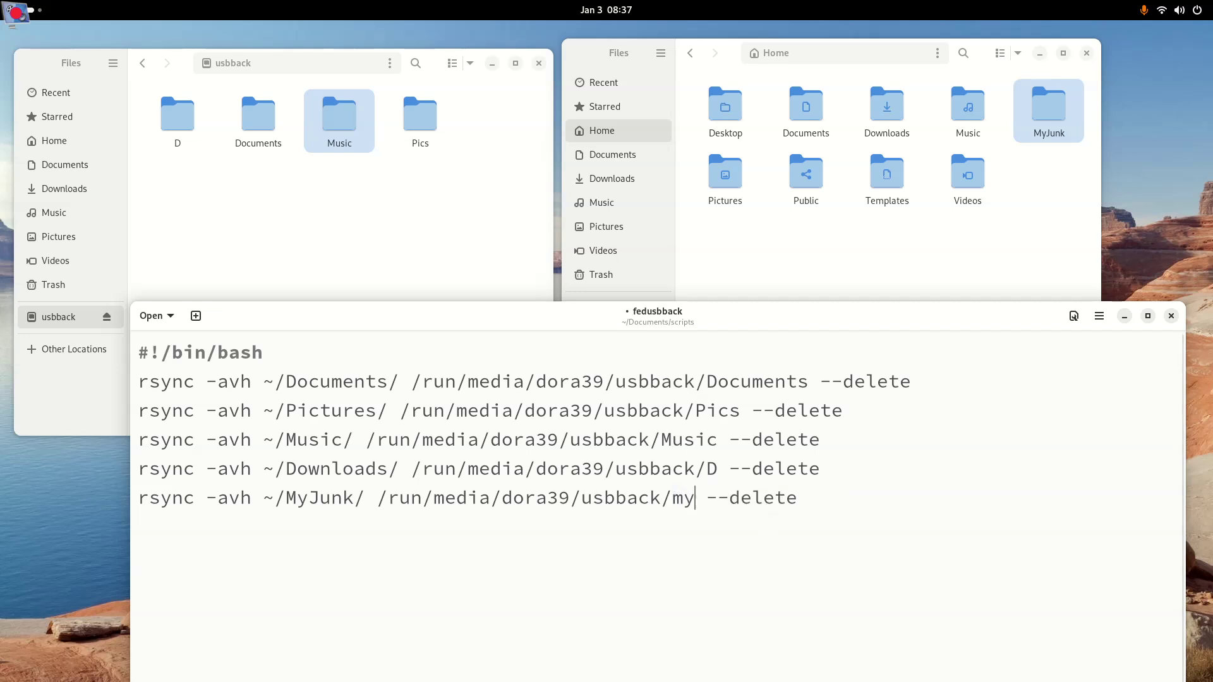
type("junk")
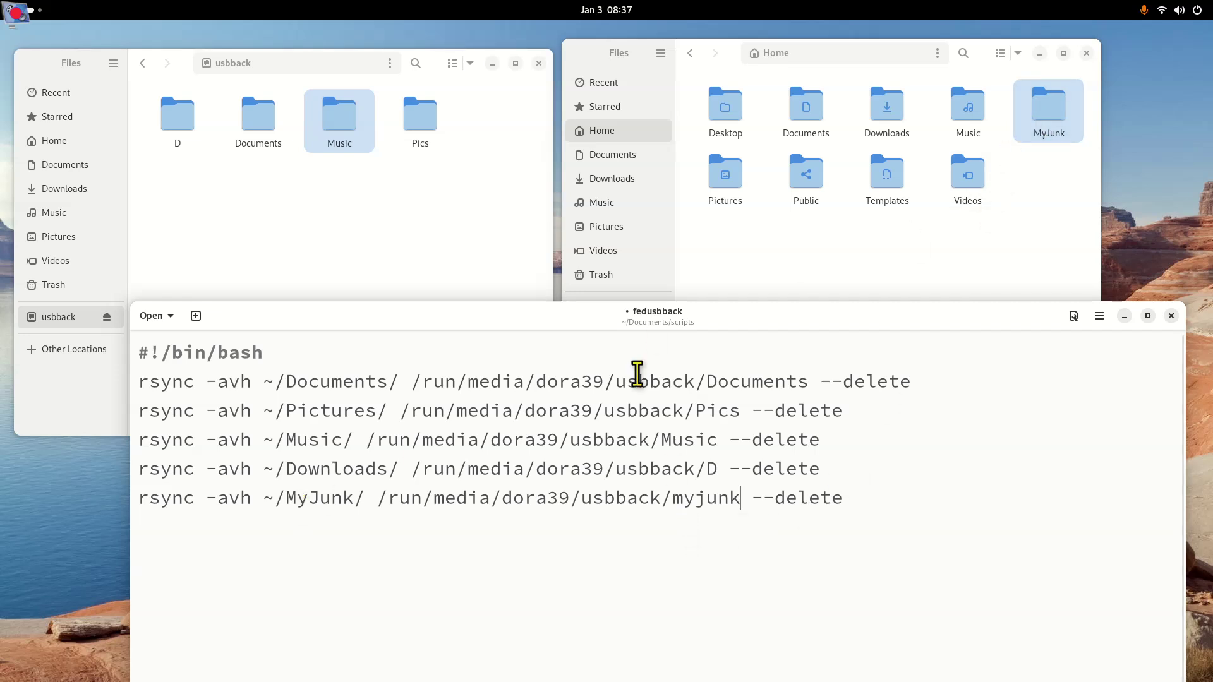
left_click(1171, 316)
left_click(738, 657)
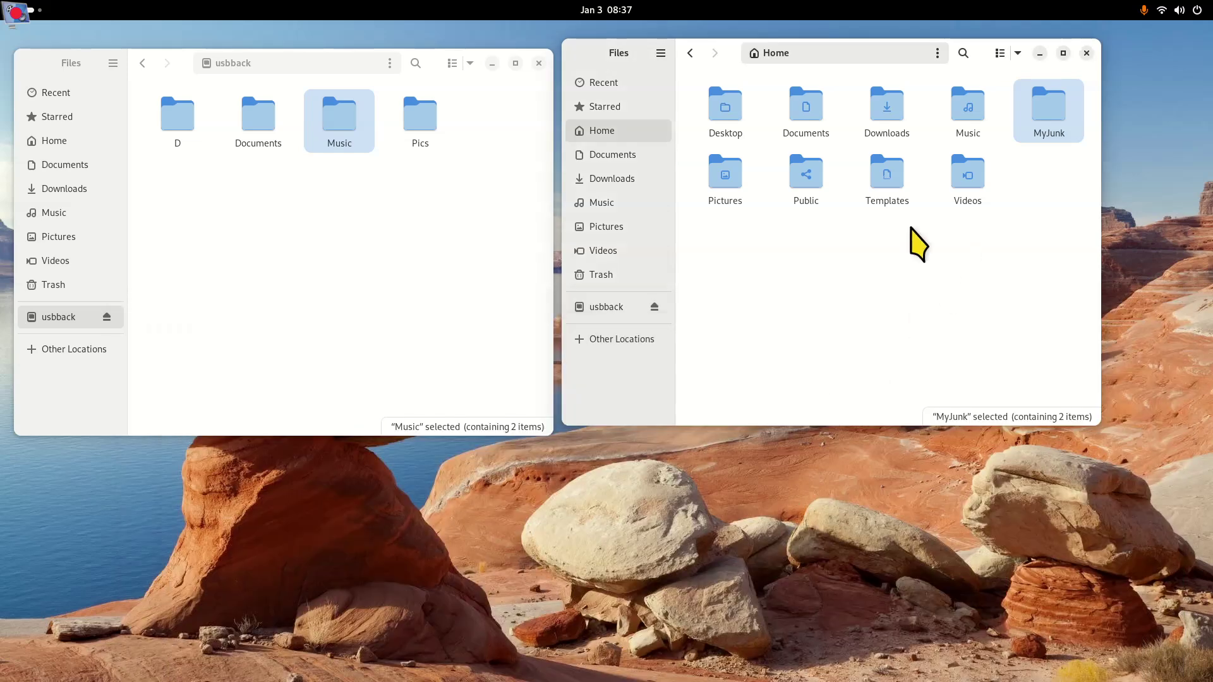
Open the scripts folder in the home Documents folder and run fedusbback as a program
double_click(818, 116)
double_click(812, 186)
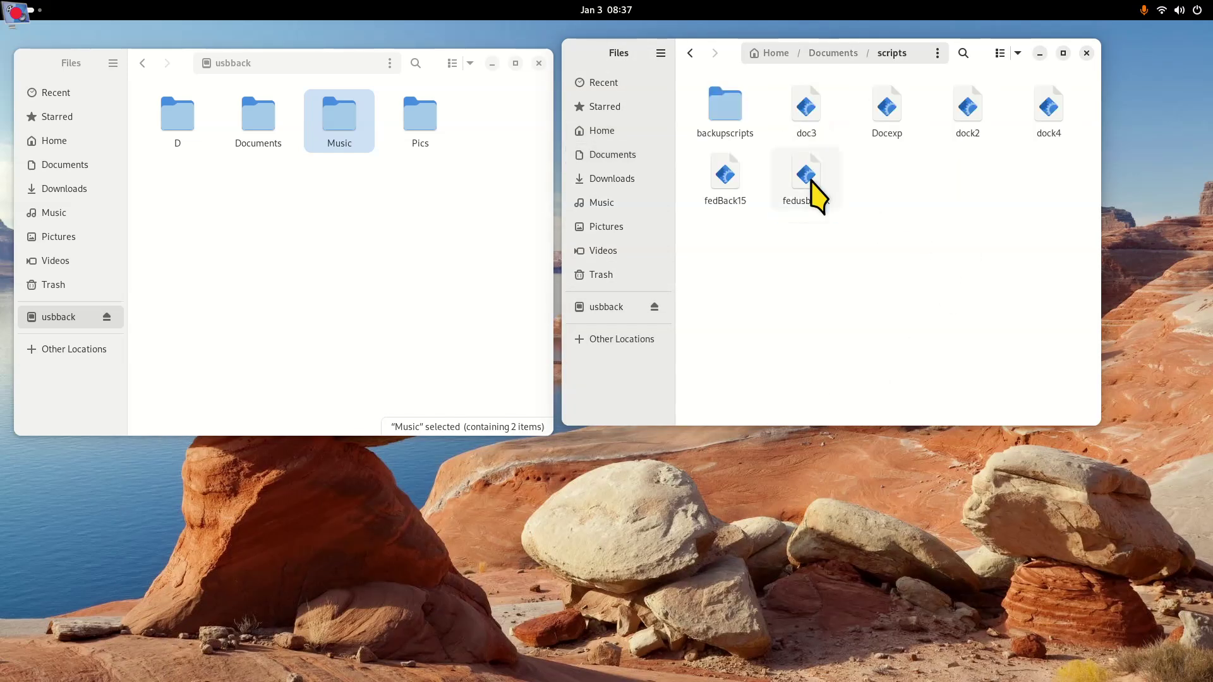
right_click(808, 177)
left_click(847, 221)
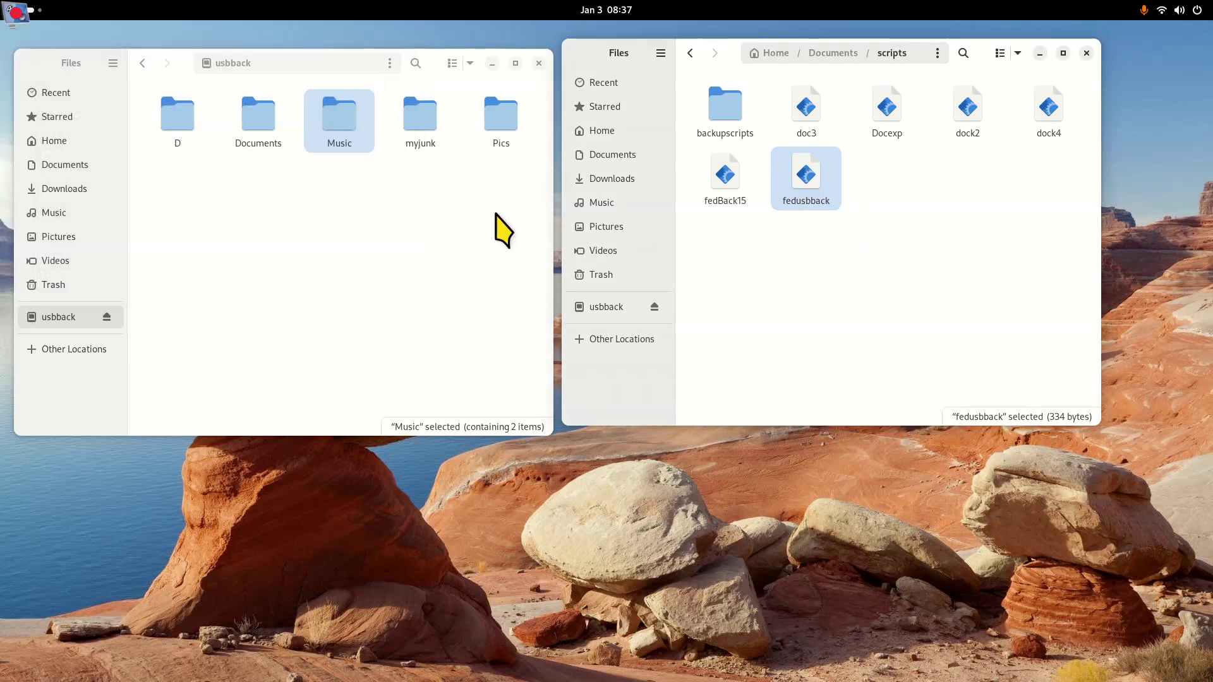
Compare the contents of MyJunk in Home with myjunk on usbback, and review the folders on usbback
left_click(601, 131)
double_click(1045, 123)
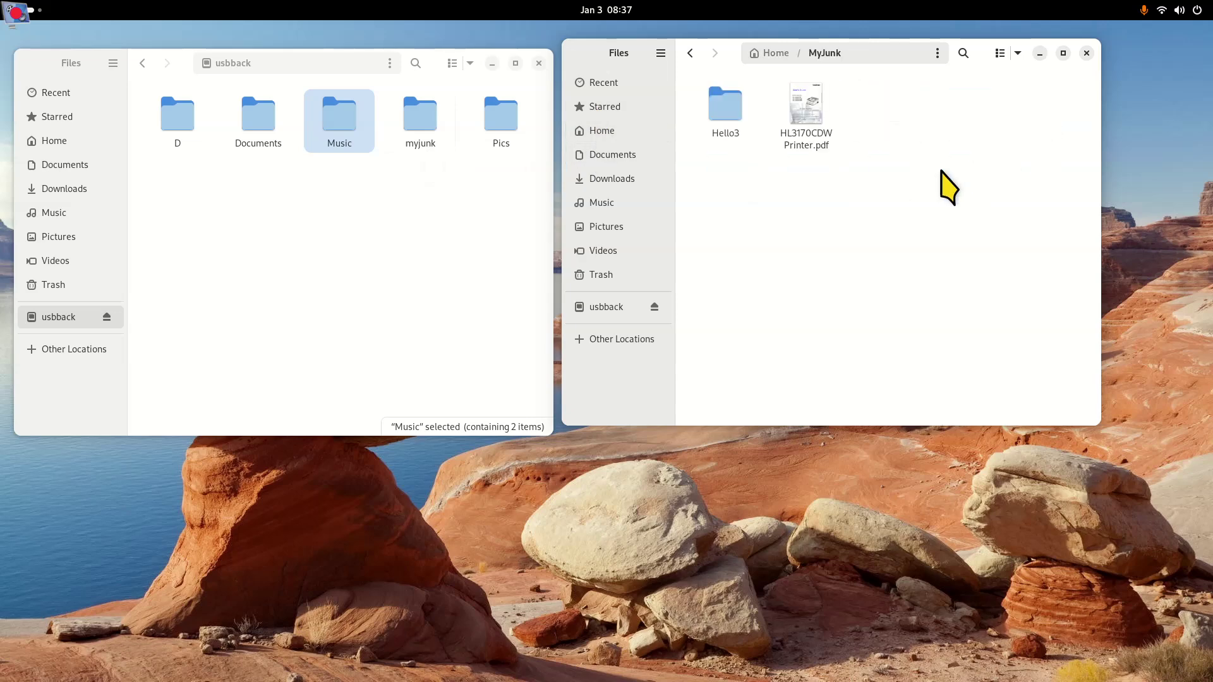
double_click(422, 123)
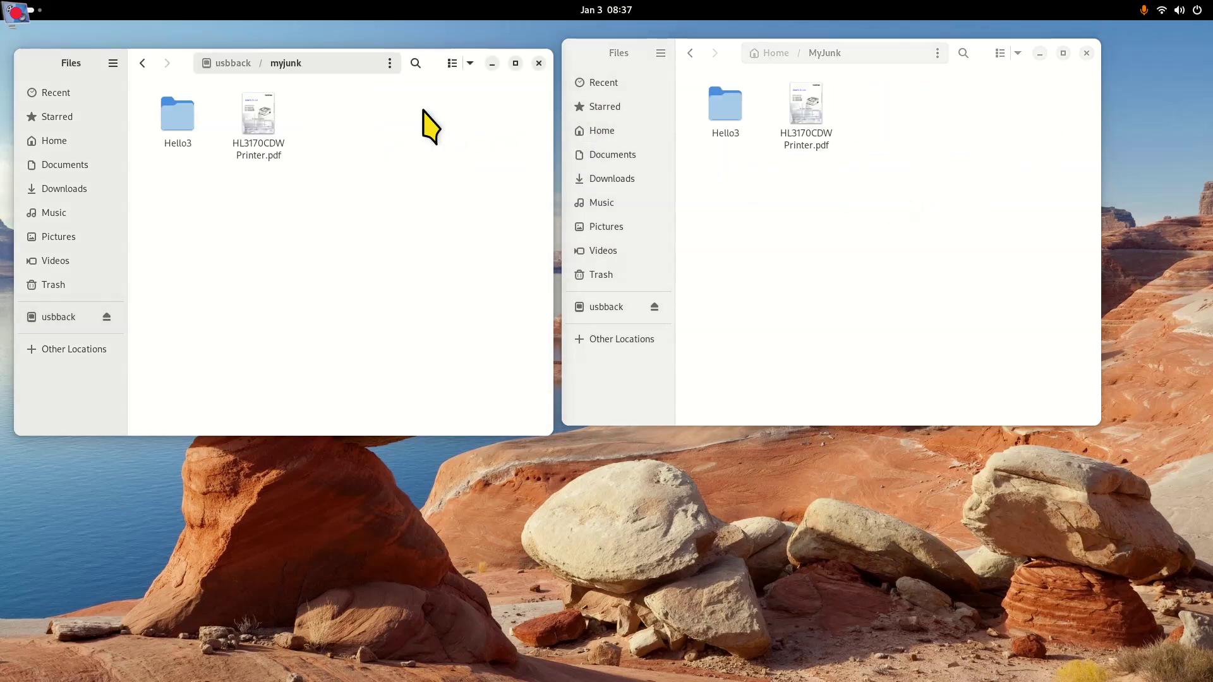
left_click(57, 317)
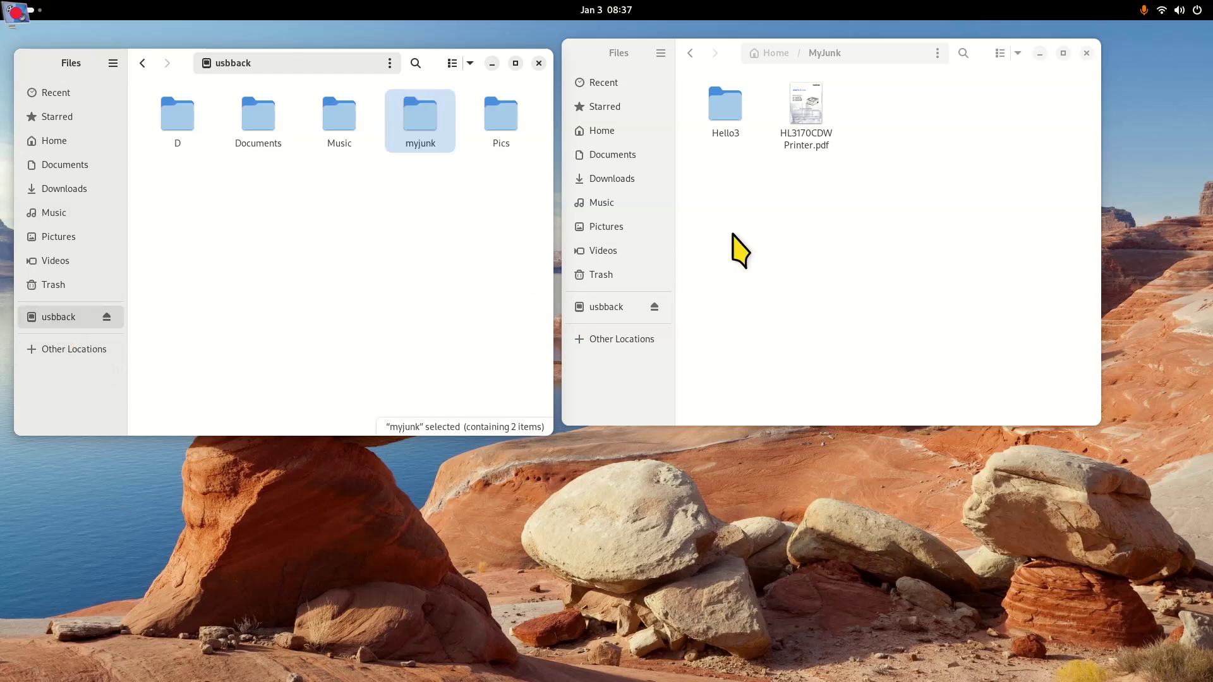
left_click(591, 308)
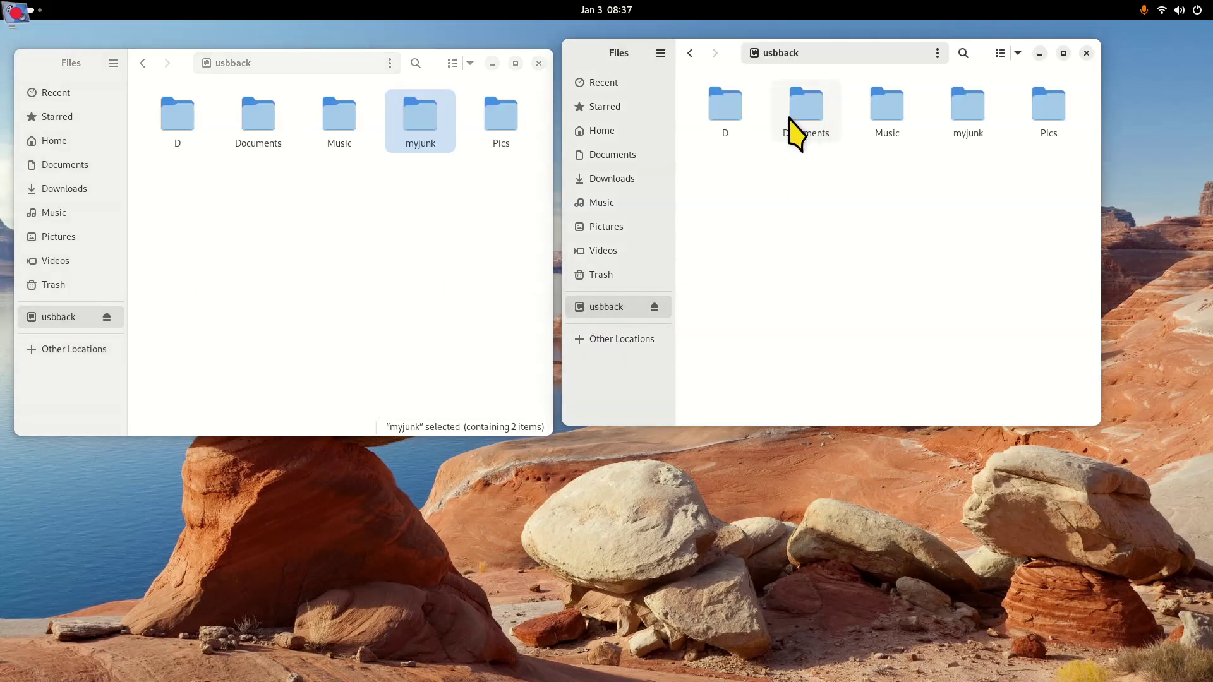
left_click(616, 131)
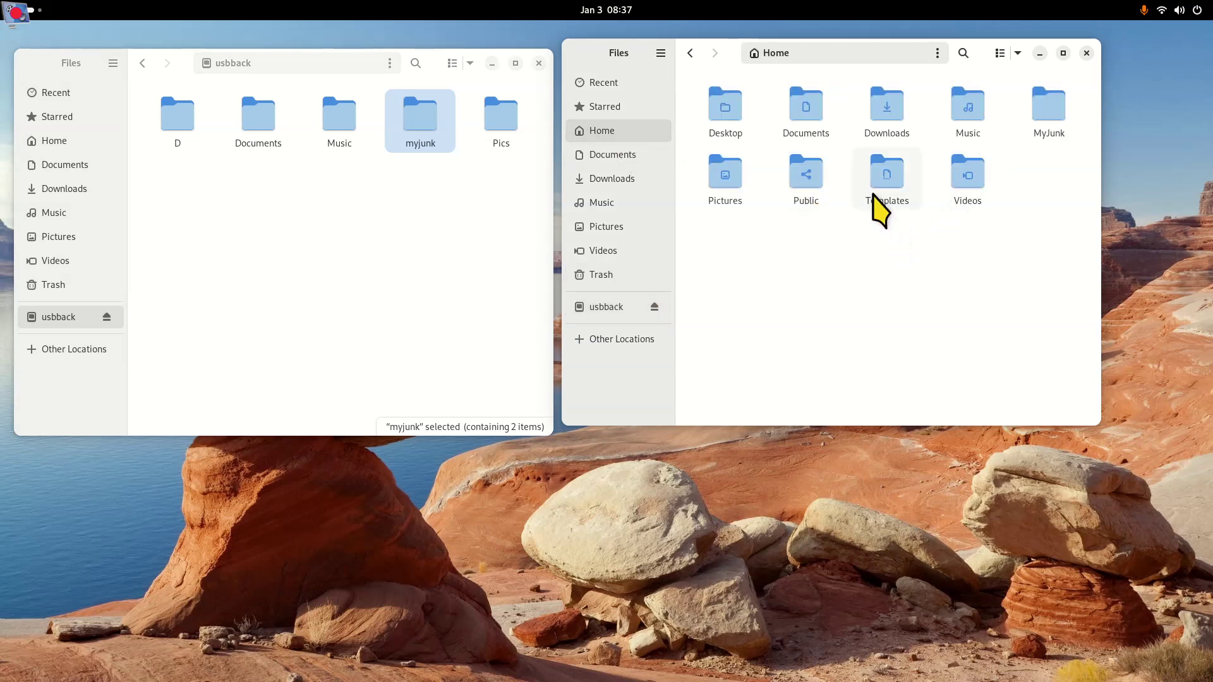
Show the scripts folder from Documents beside the back15 drive, and select the fedBack15 script
double_click(817, 113)
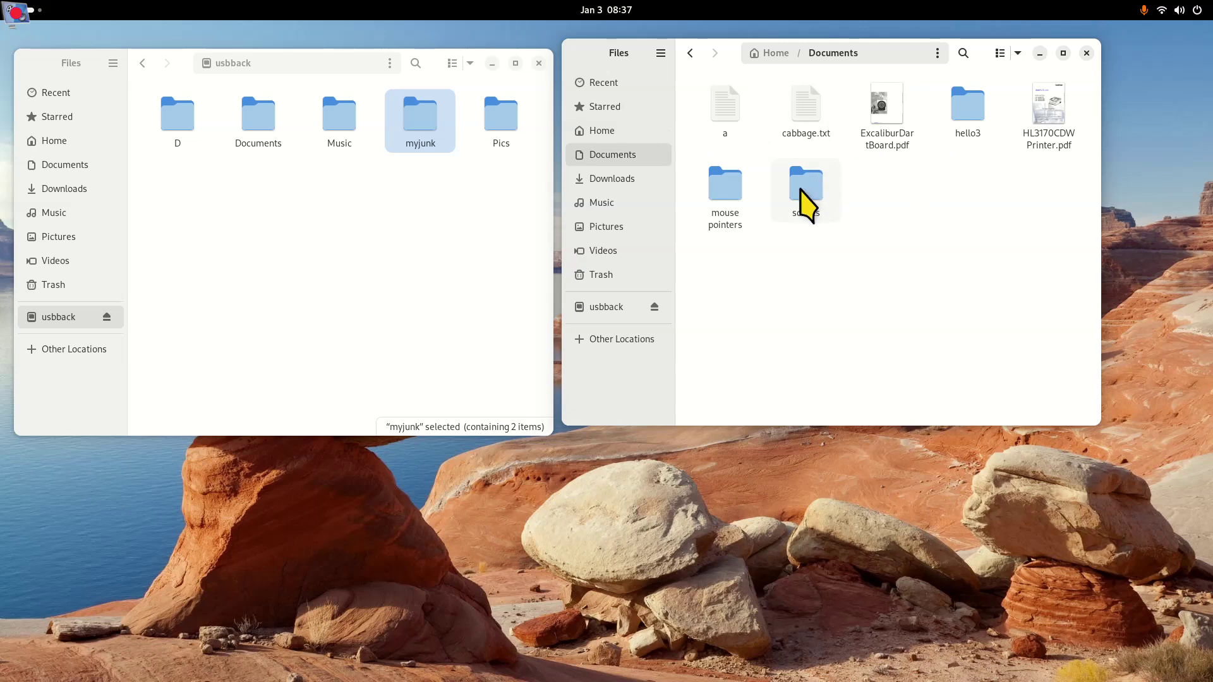
double_click(801, 186)
left_click(466, 221)
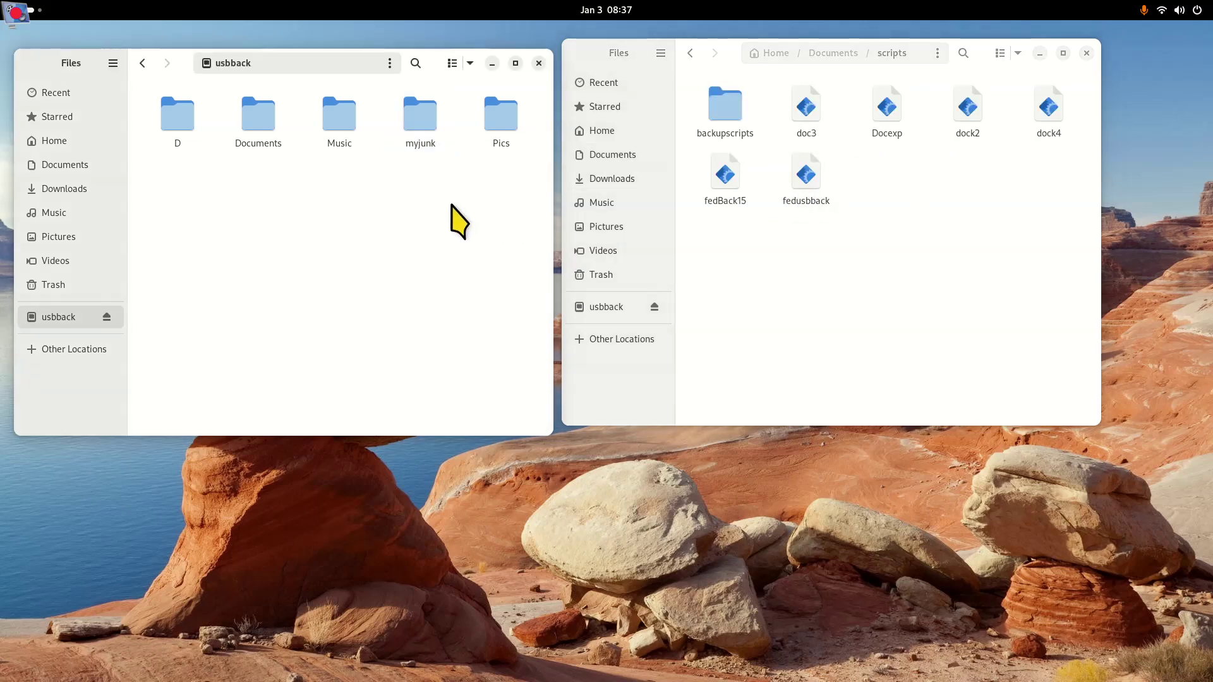
left_click(72, 350)
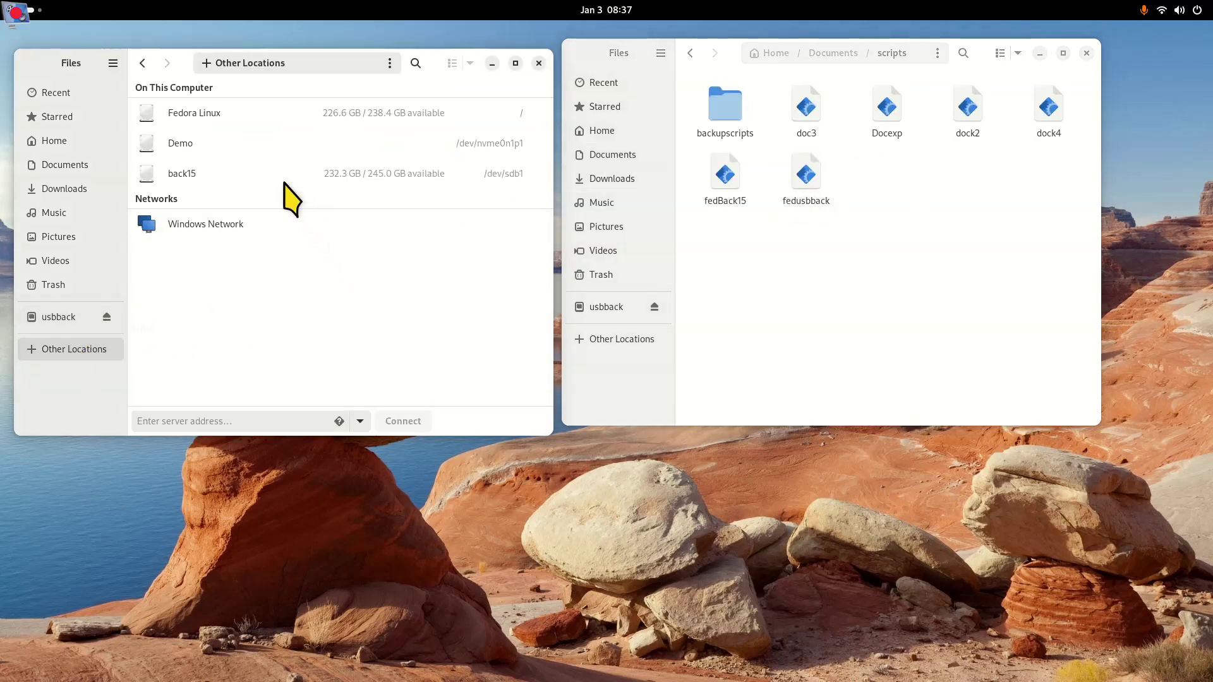
left_click(203, 176)
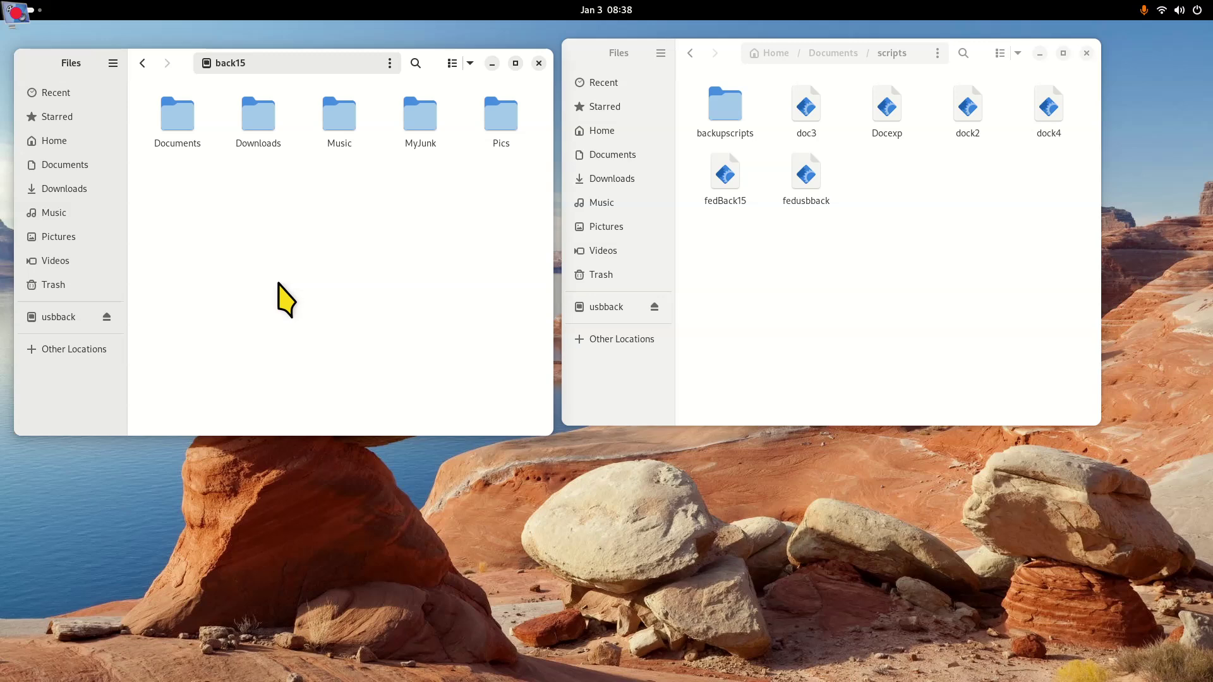
left_click(735, 186)
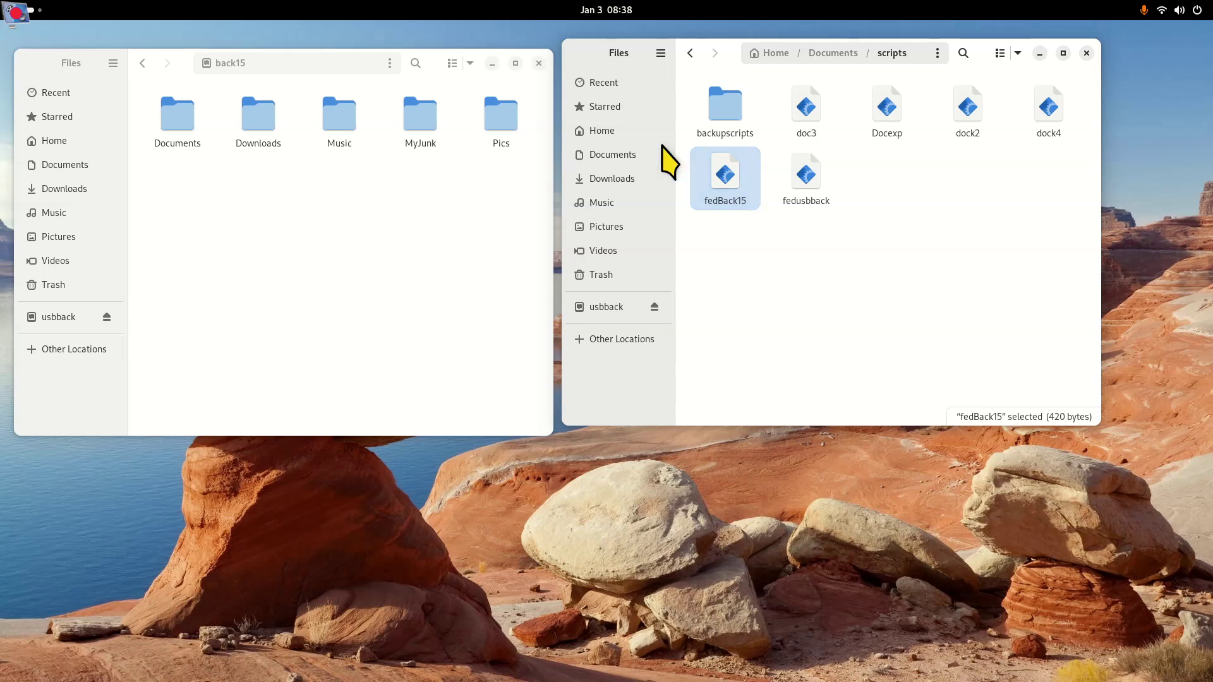
Show the hidden files in Home, open .bashrc enlarged below the folder windows, and highlight fedBack15 in its script path
left_click(601, 130)
left_click(804, 276)
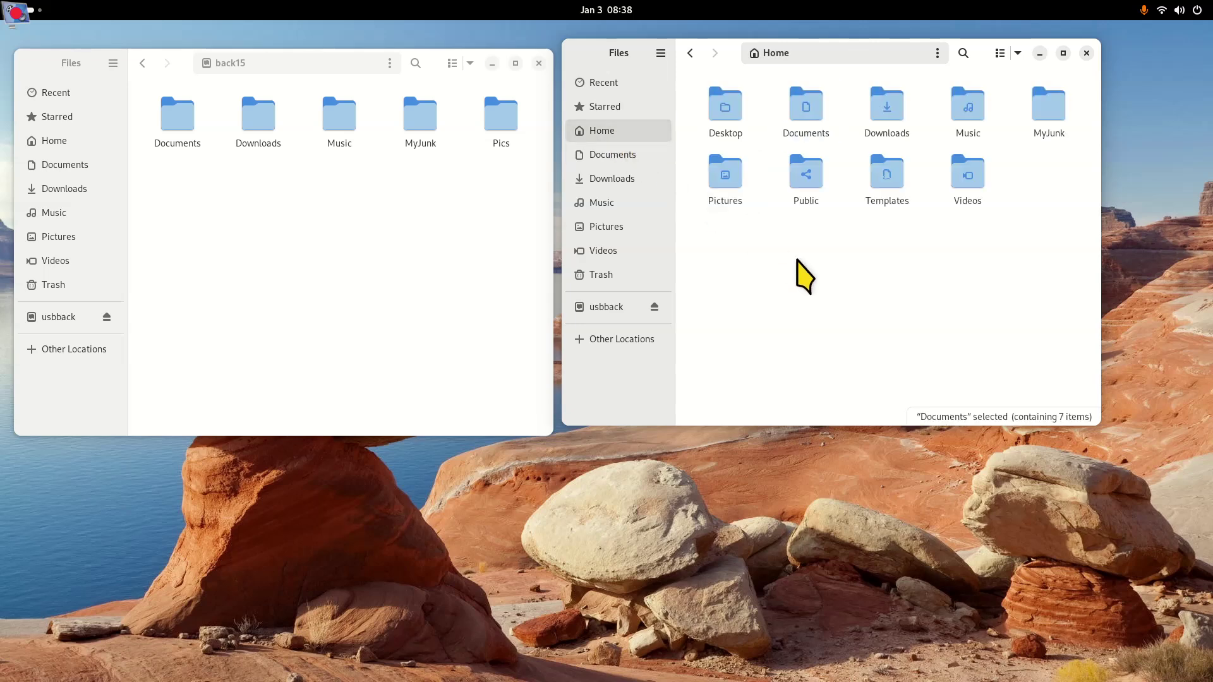
key("ctrl+h")
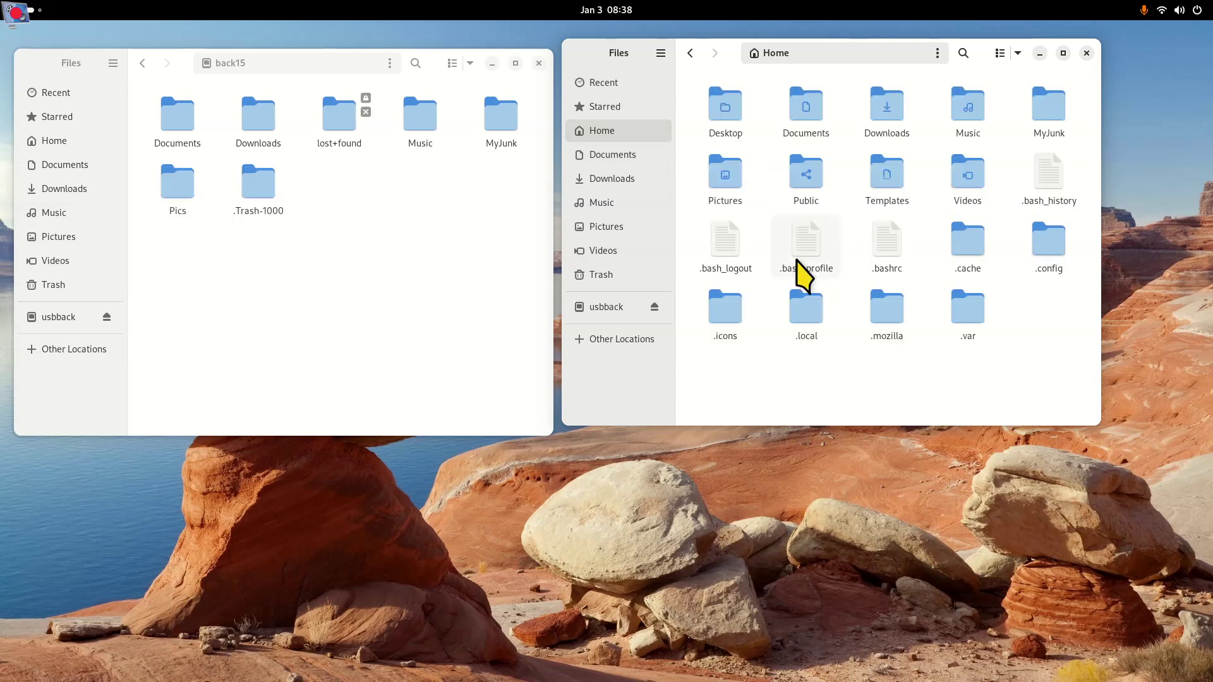
left_click(889, 253)
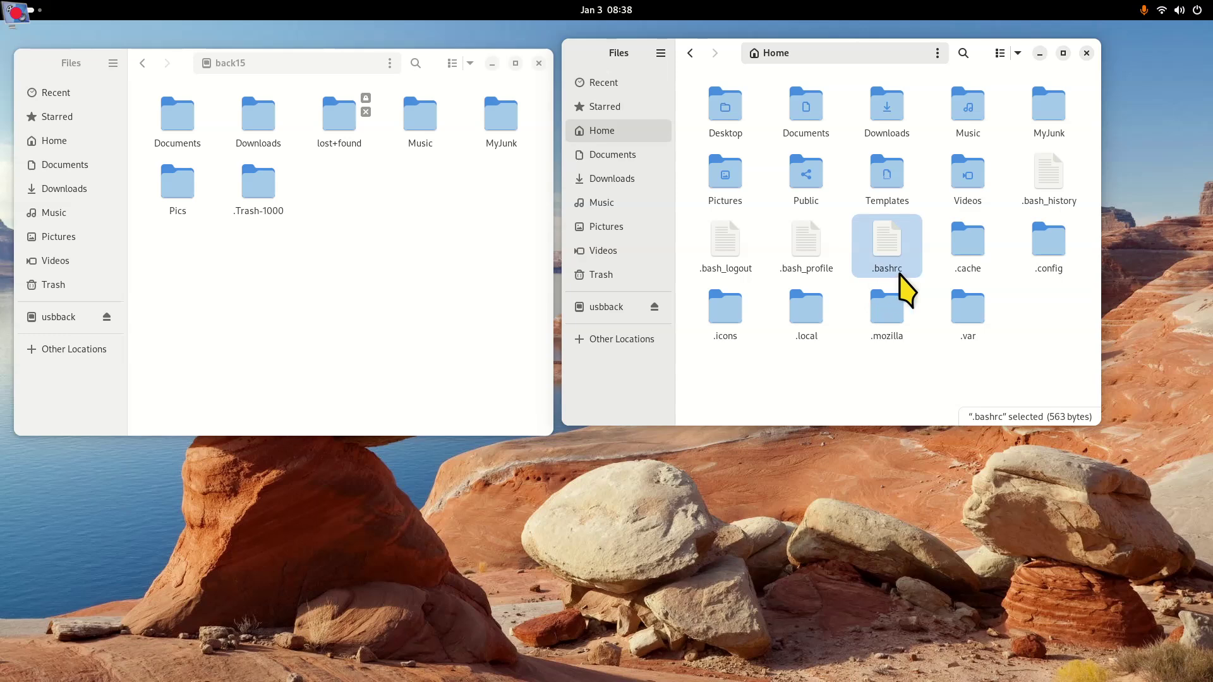
double_click(887, 244)
left_click_drag(359, 55, 574, 248)
scroll(640, 377, "up", 5, "ctrl")
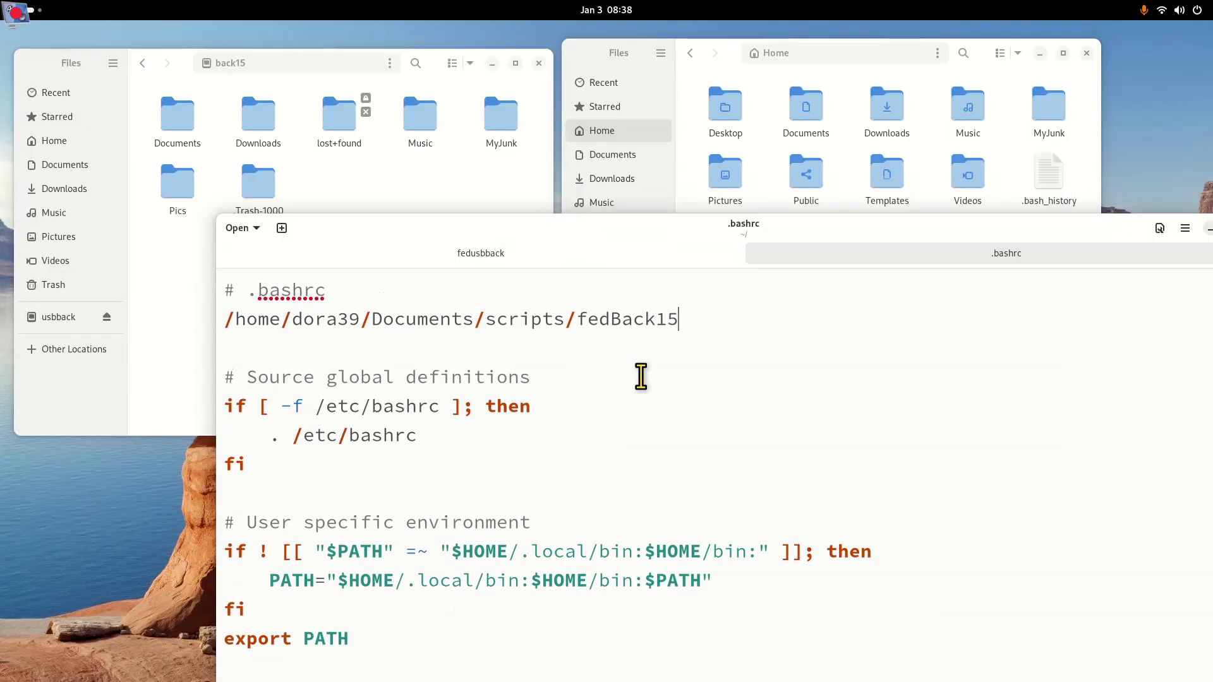
left_click_drag(576, 320, 737, 320)
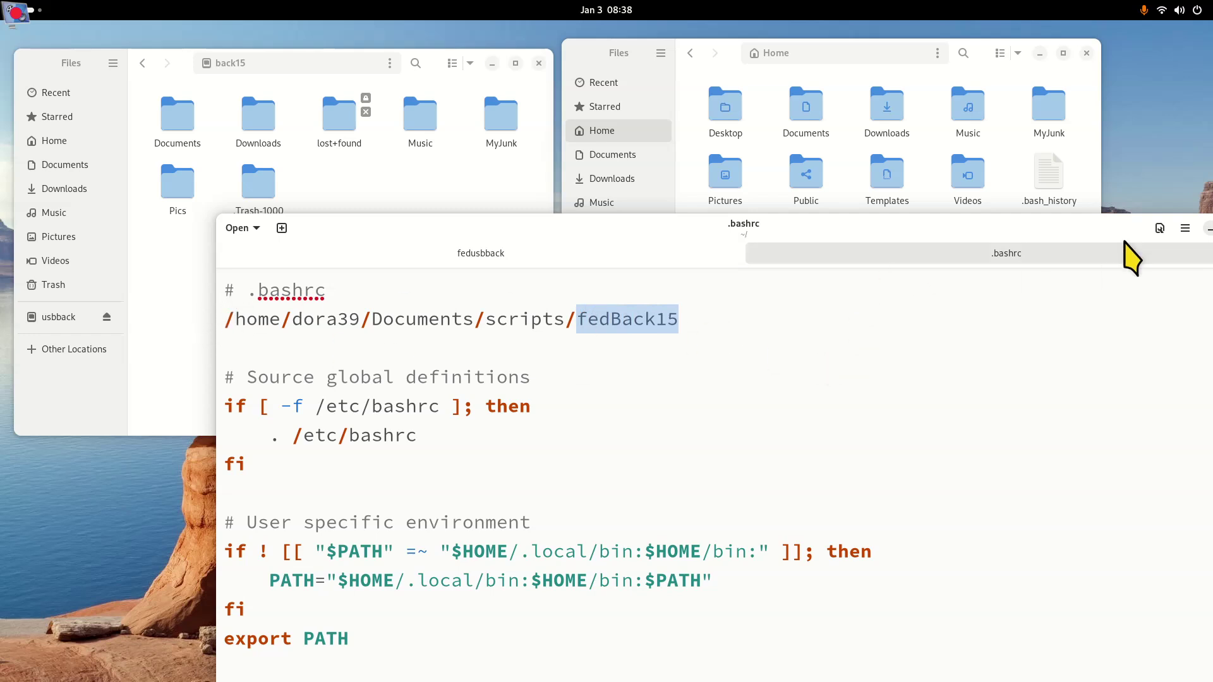
Close the text editor showing .bashrc and hide the hidden files again
left_click_drag(1110, 235, 961, 211)
left_click(1081, 206)
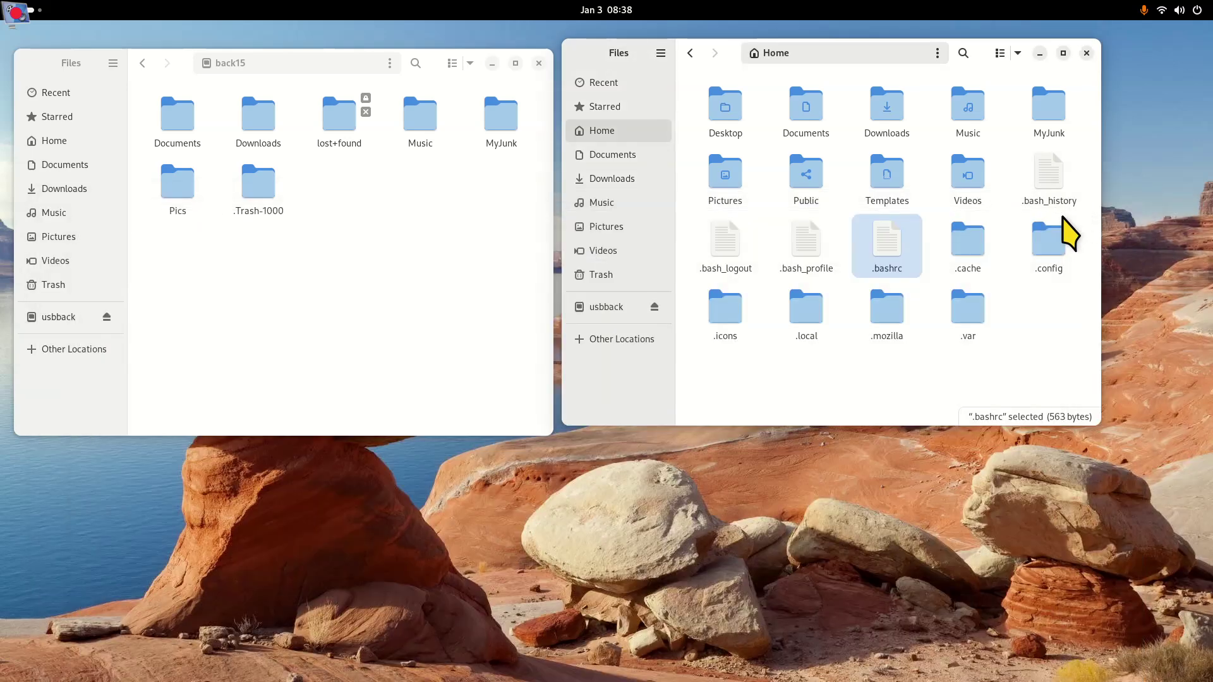
left_click(1027, 371)
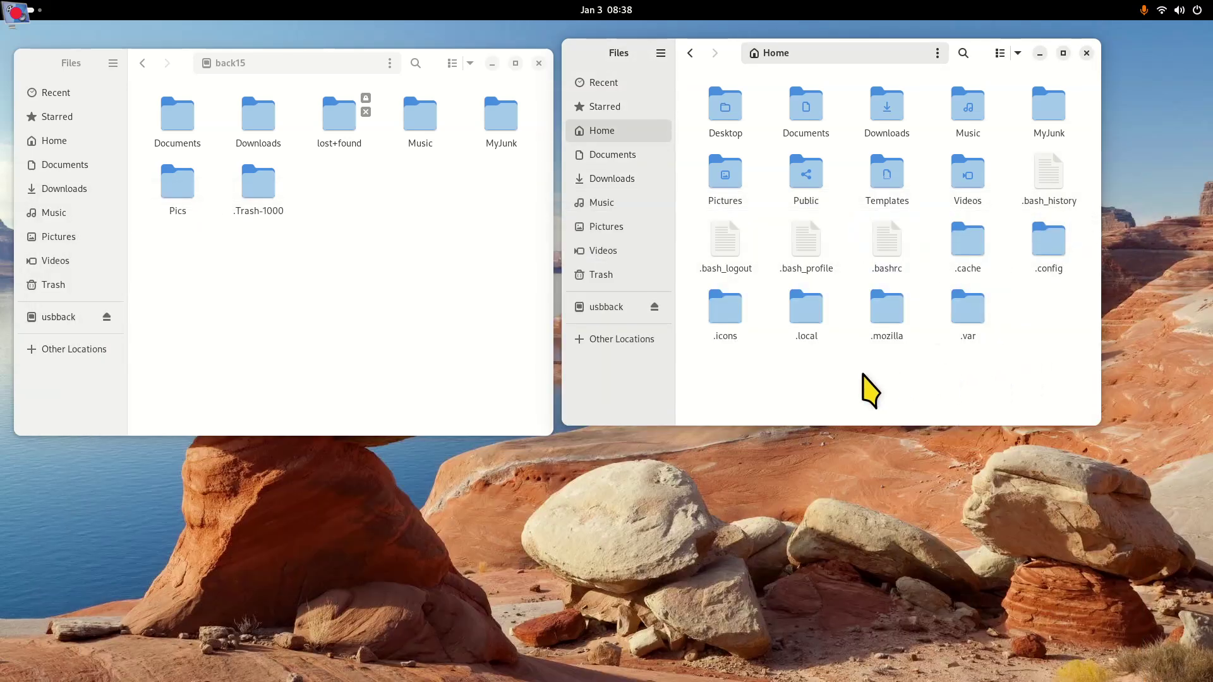
left_click(293, 273)
key("ctrl+h")
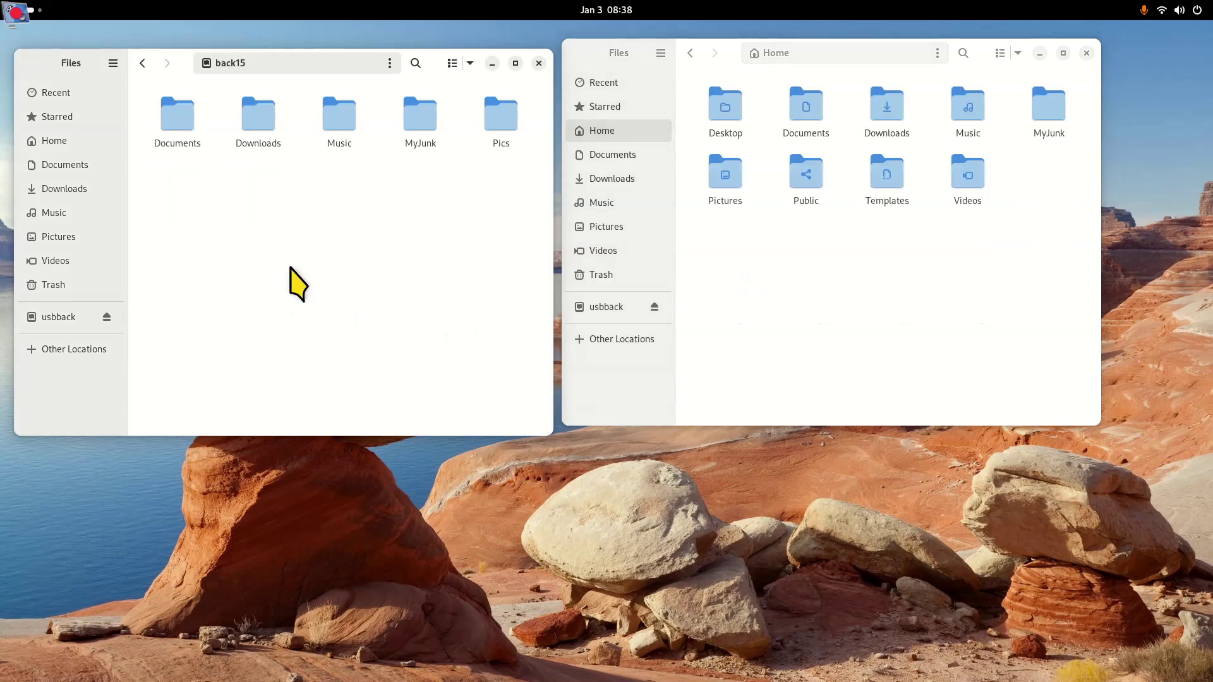
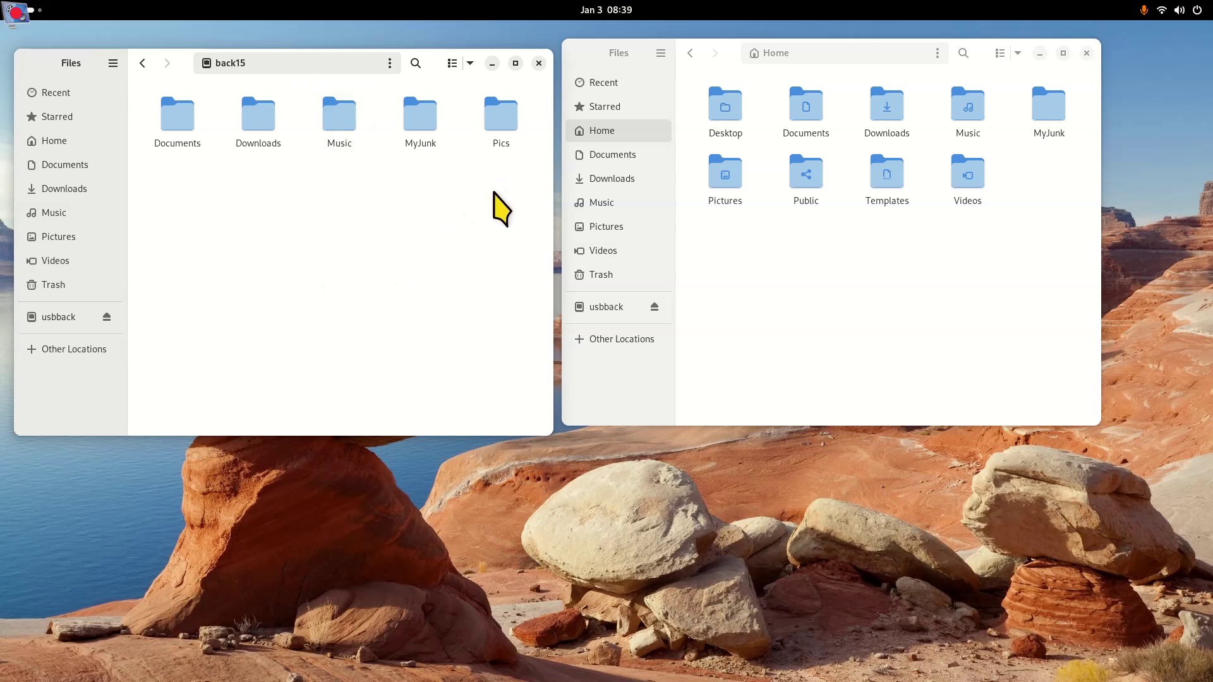
Move all the visible folders on back15 to the trash, and open the scripts folder in the home Documents folder
left_click_drag(168, 233, 495, 116)
key("Delete")
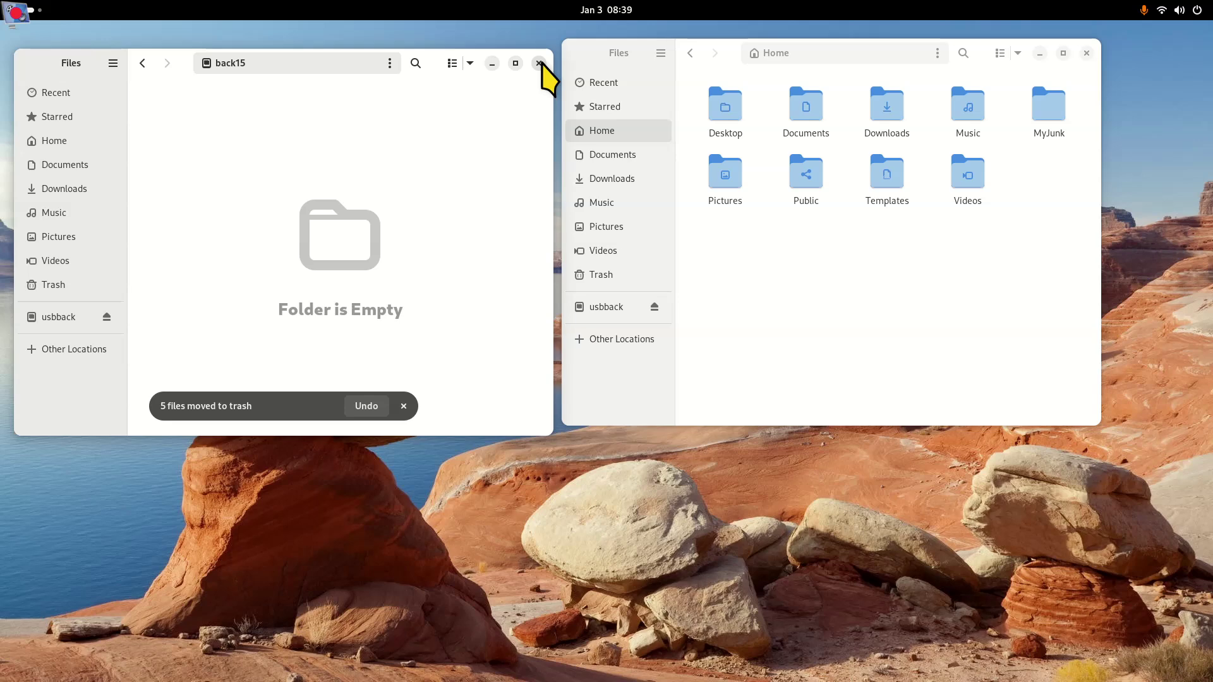
left_click(767, 248)
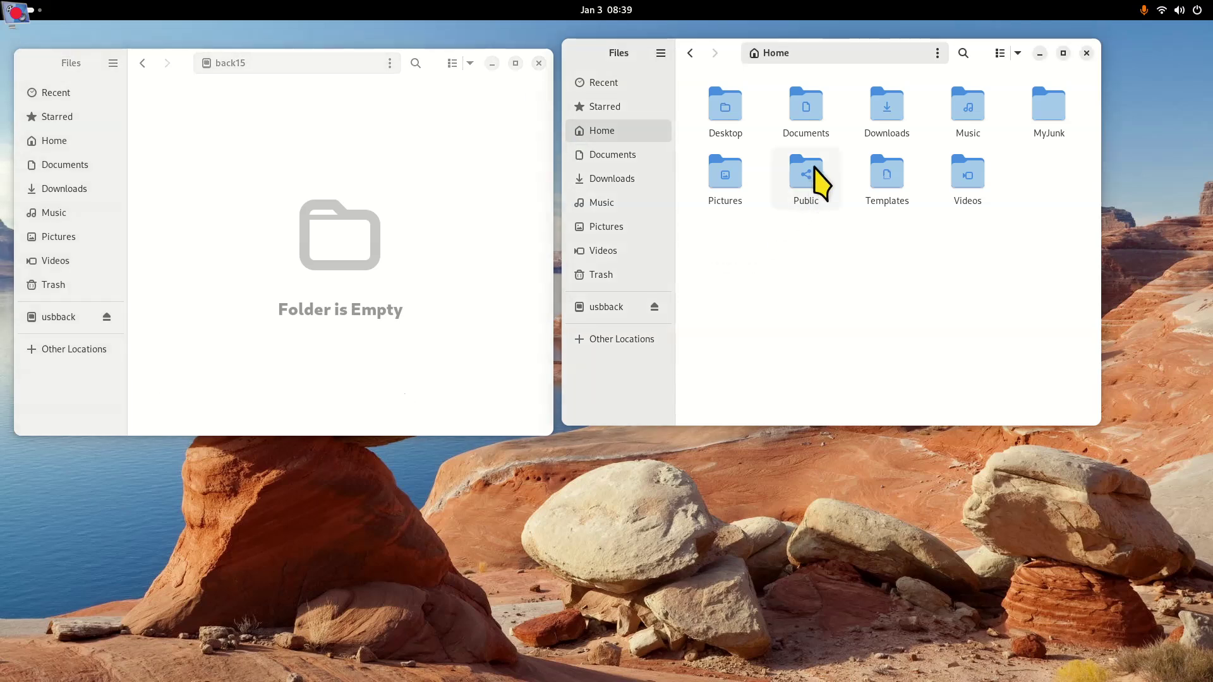
double_click(807, 108)
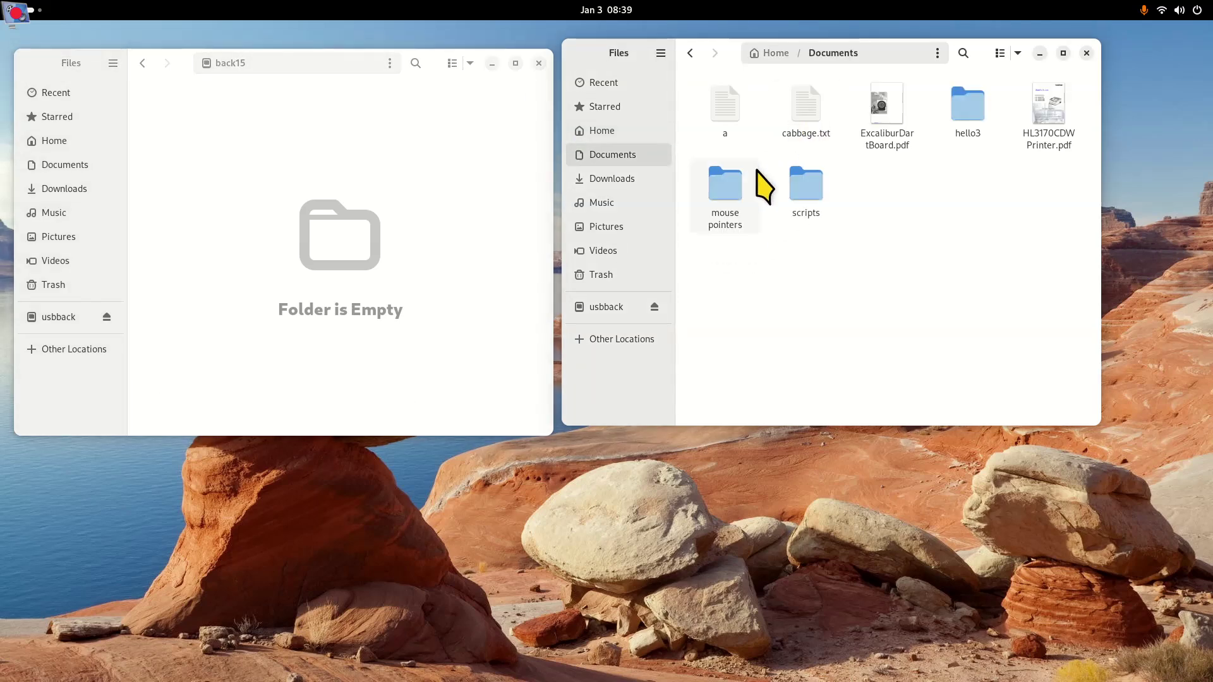
double_click(799, 193)
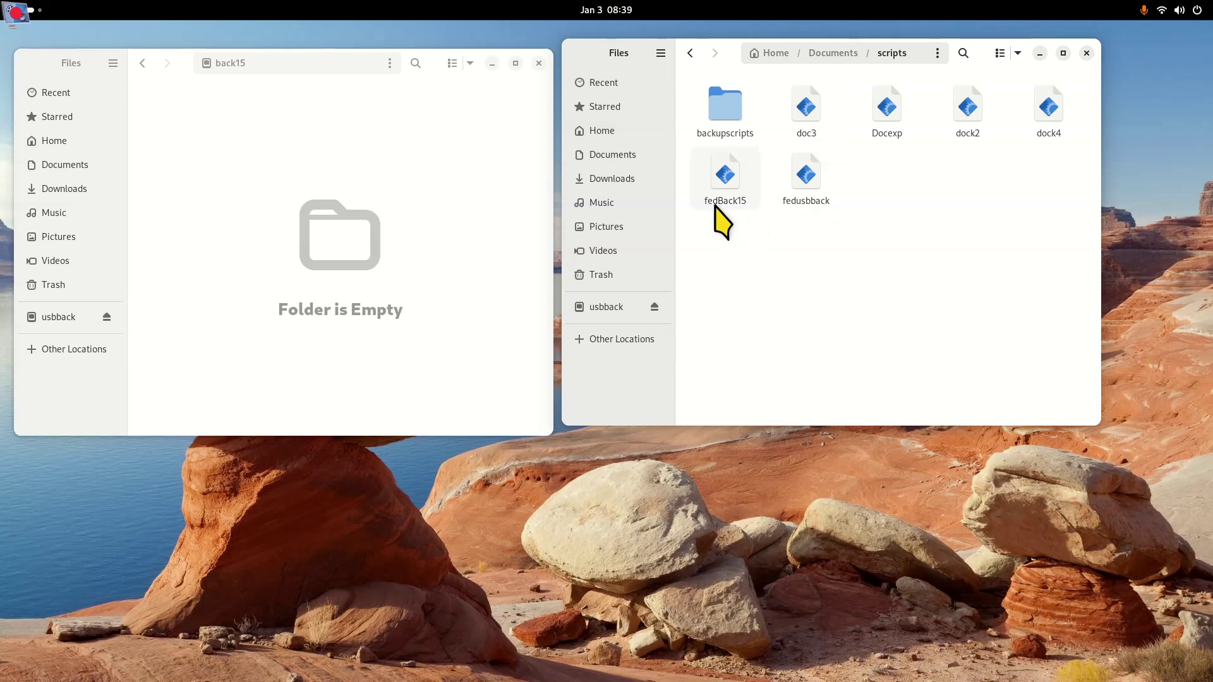
Make a copy of the fedusbback script in the scripts folder
left_click(807, 178)
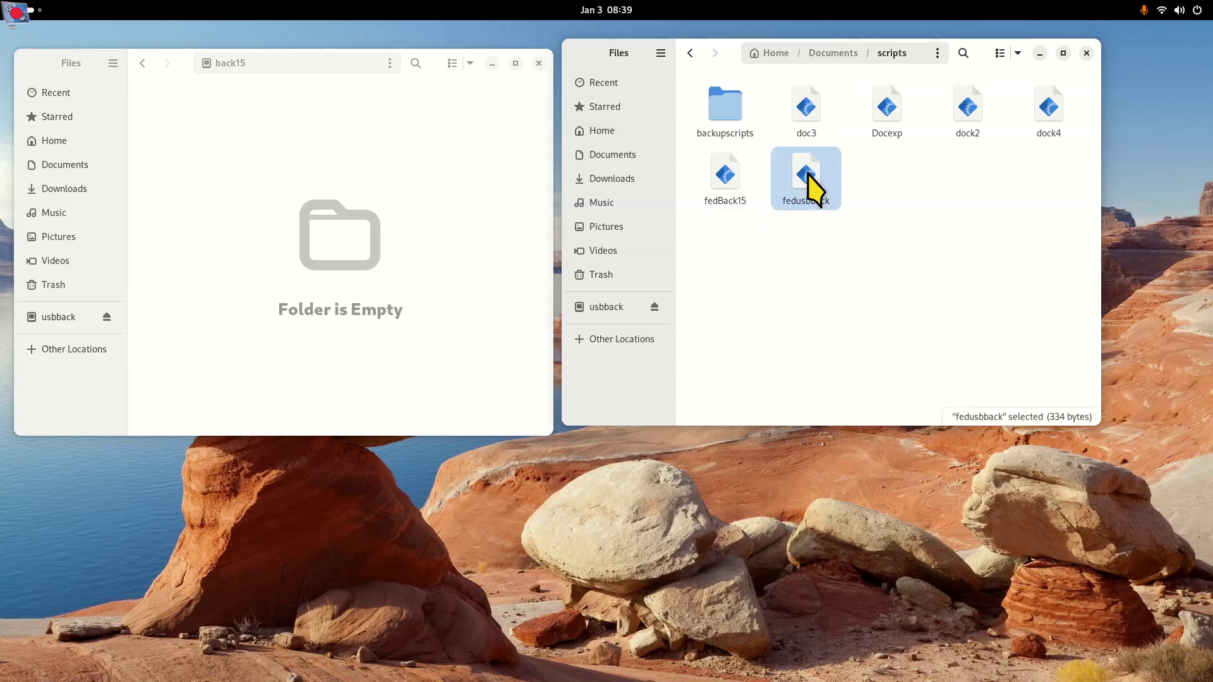
right_click(809, 177)
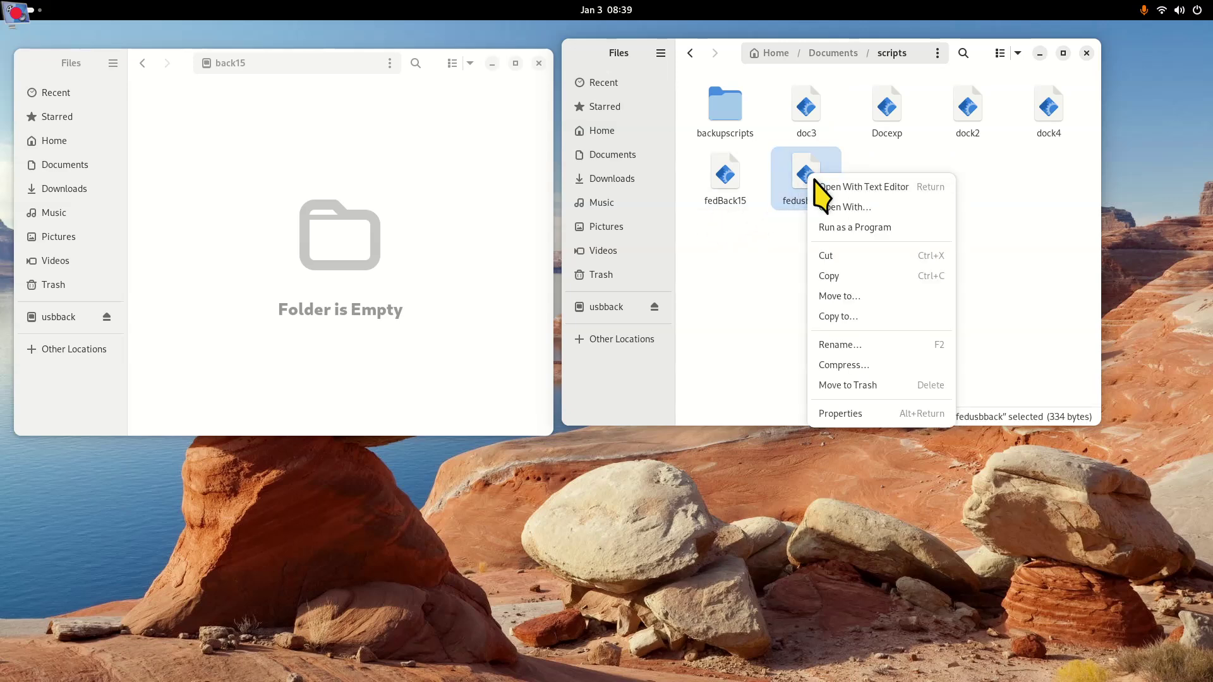
left_click(834, 278)
right_click(825, 266)
left_click(846, 328)
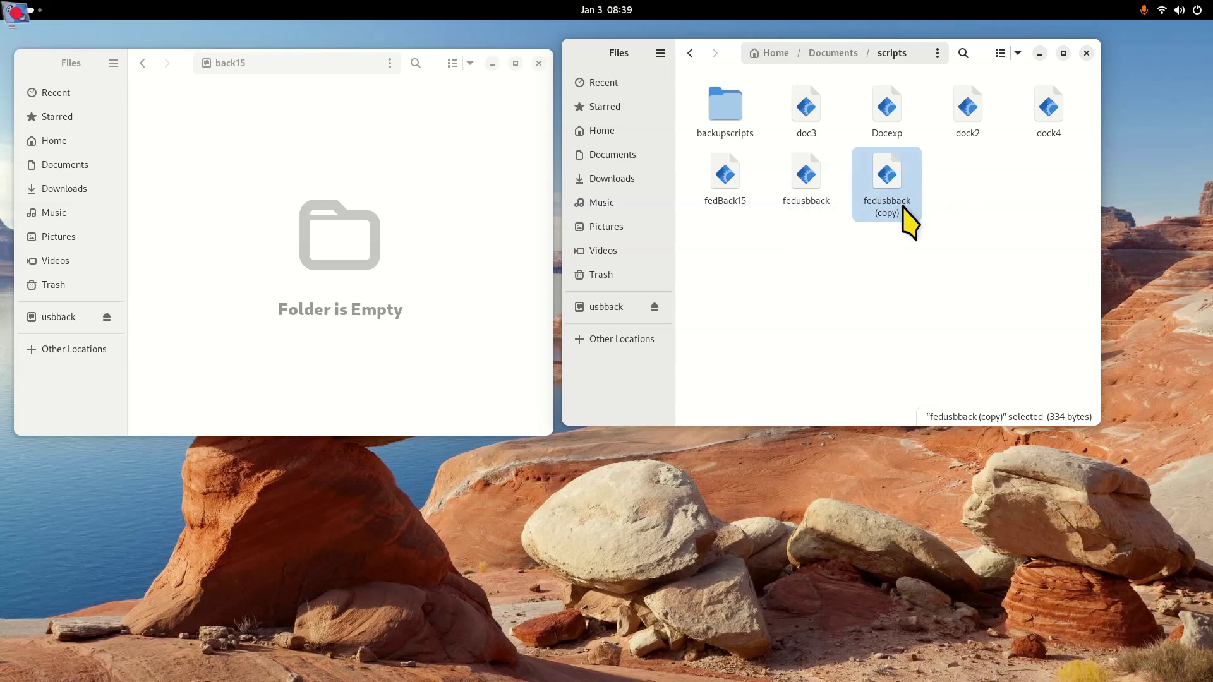
Check the Executable as Program setting of the fedusbback copy, and move the copy to the trash
right_click(891, 177)
left_click(904, 414)
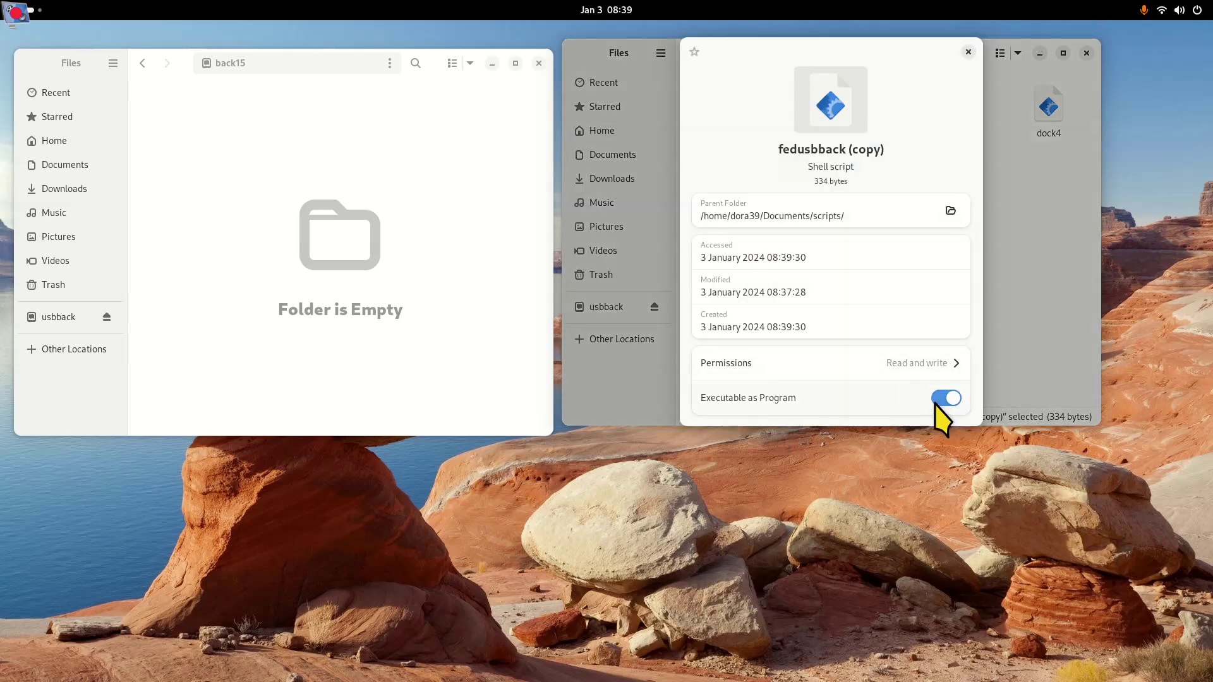
left_click(968, 52)
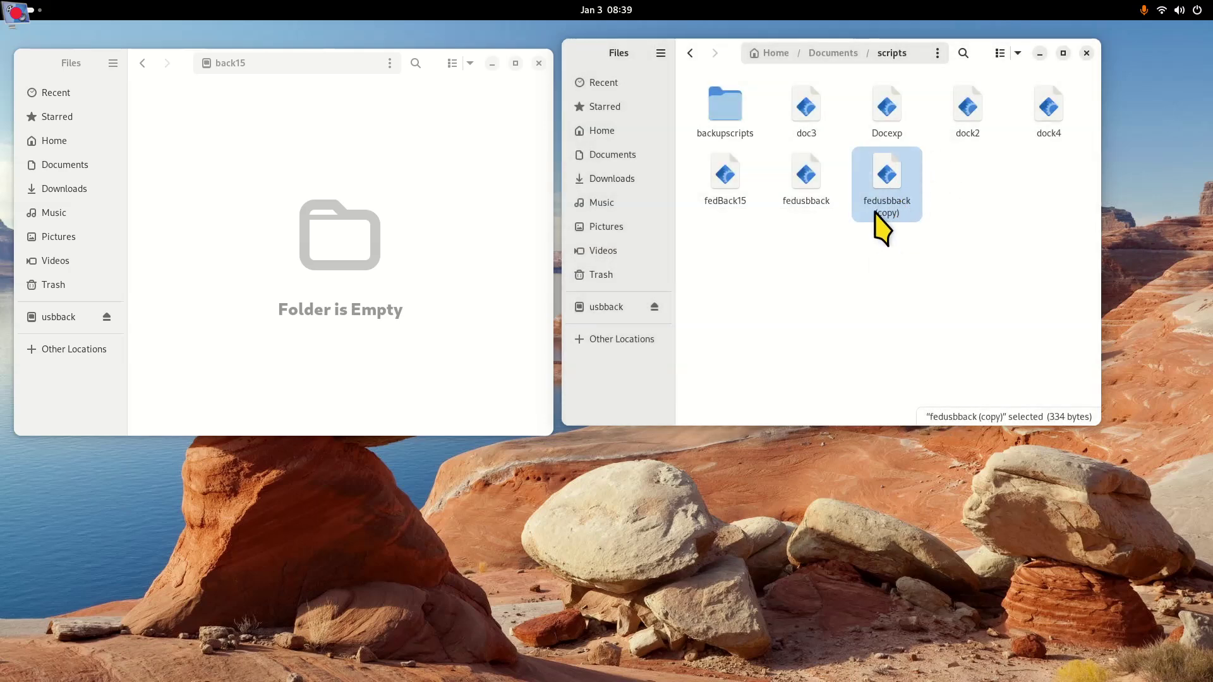
key("Delete")
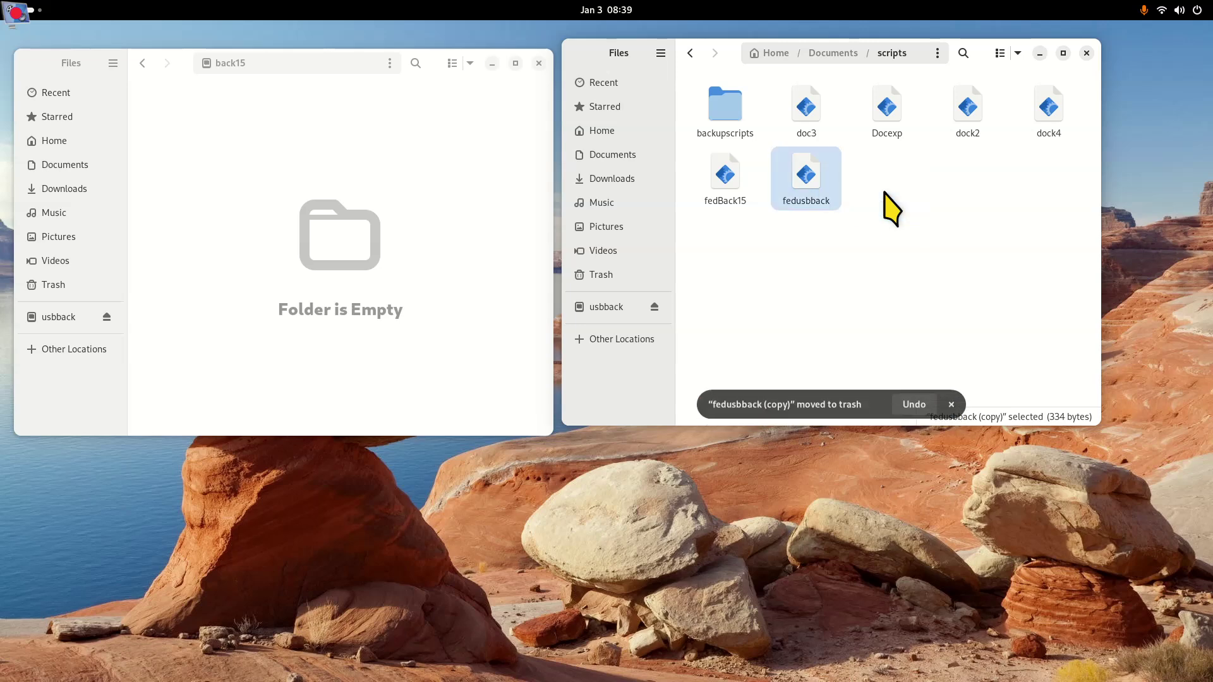
Open fedBack15 enlarged below the folder windows, and highlight the drive's mount path in the Documents rsync command
left_click(719, 183)
double_click(719, 183)
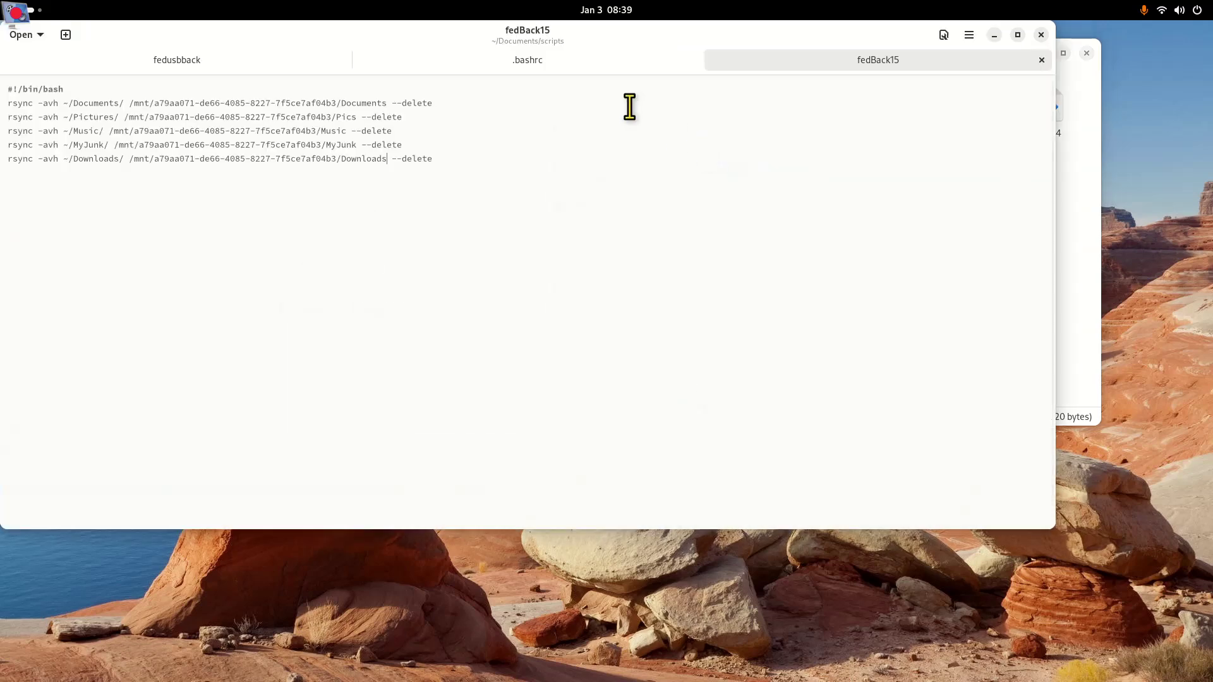
left_click_drag(428, 36, 630, 233)
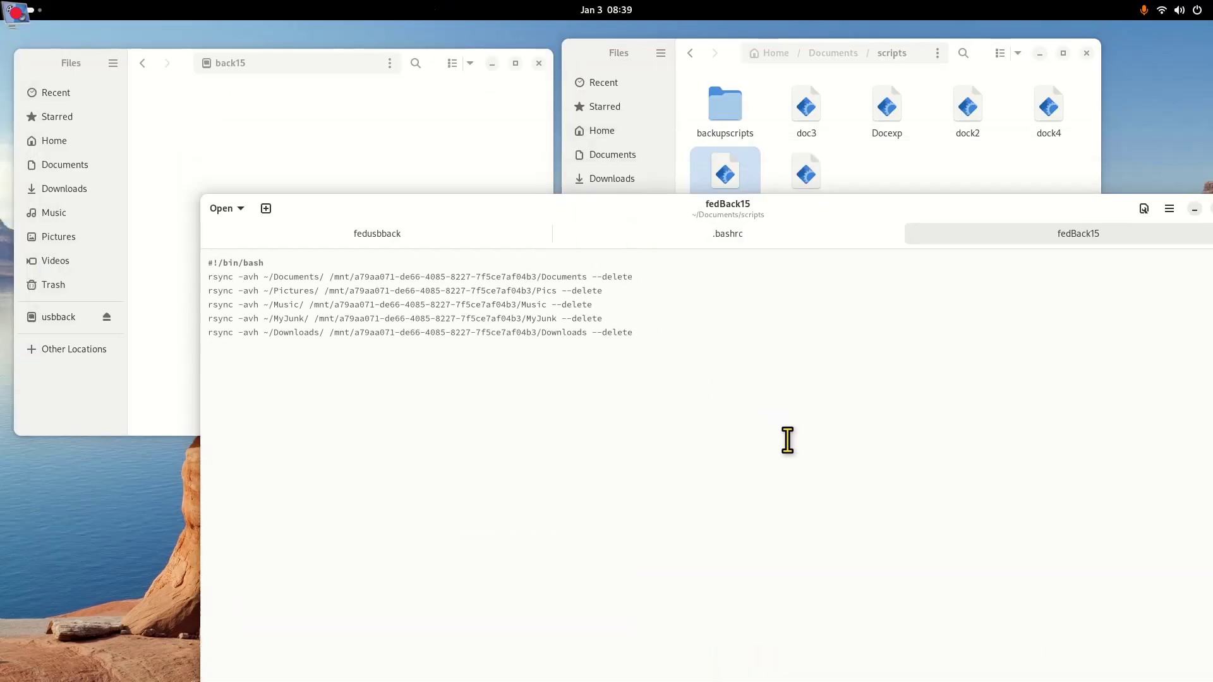
key("ctrl+plus")
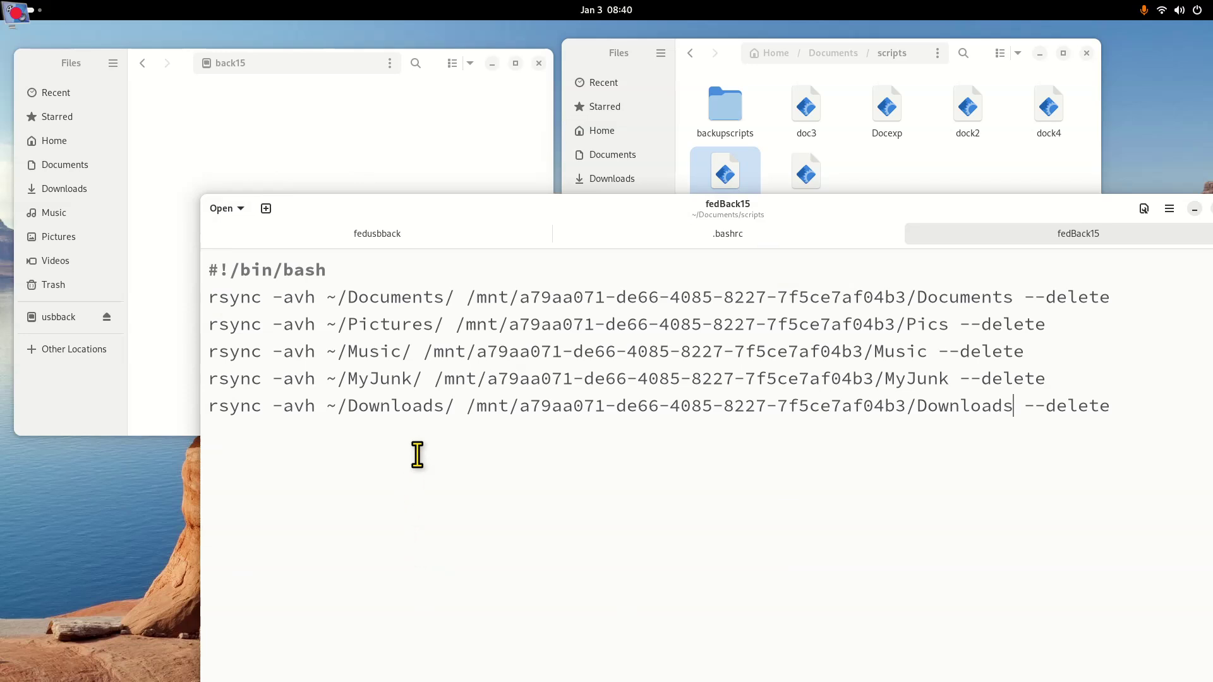
left_click_drag(468, 295, 902, 297)
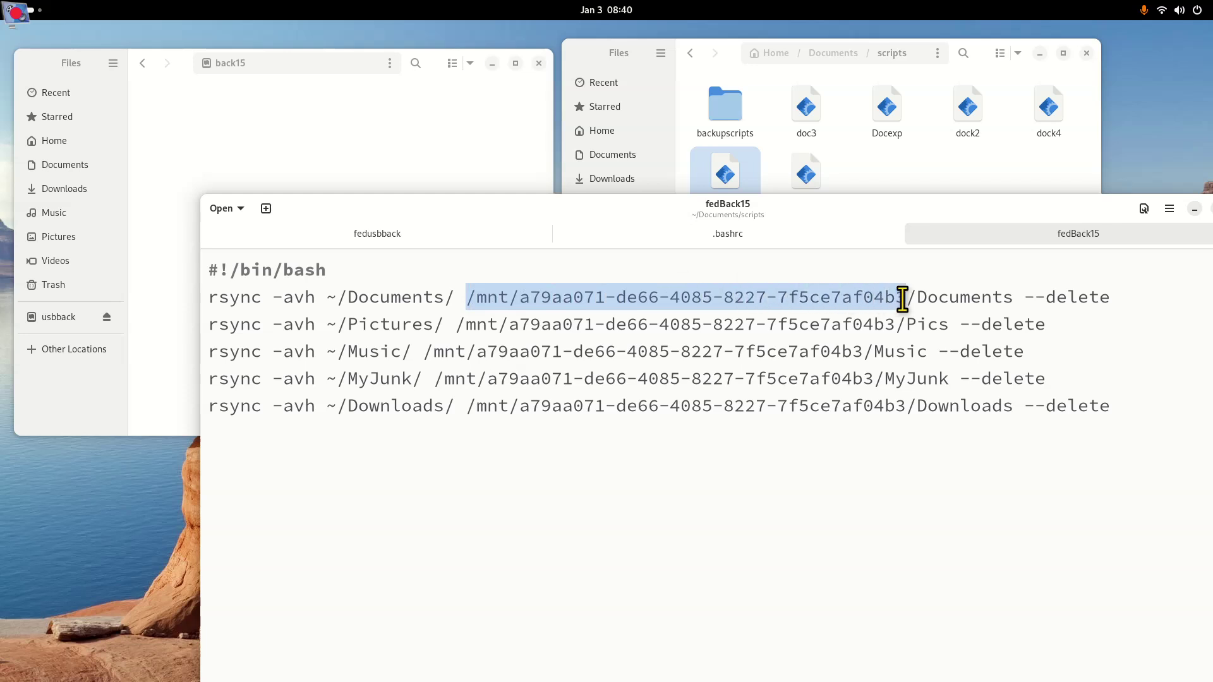
Close the text editor and reopen the back15 drive from Other Locations
mouse_move(38, 322)
left_click_drag(1024, 206, 888, 190)
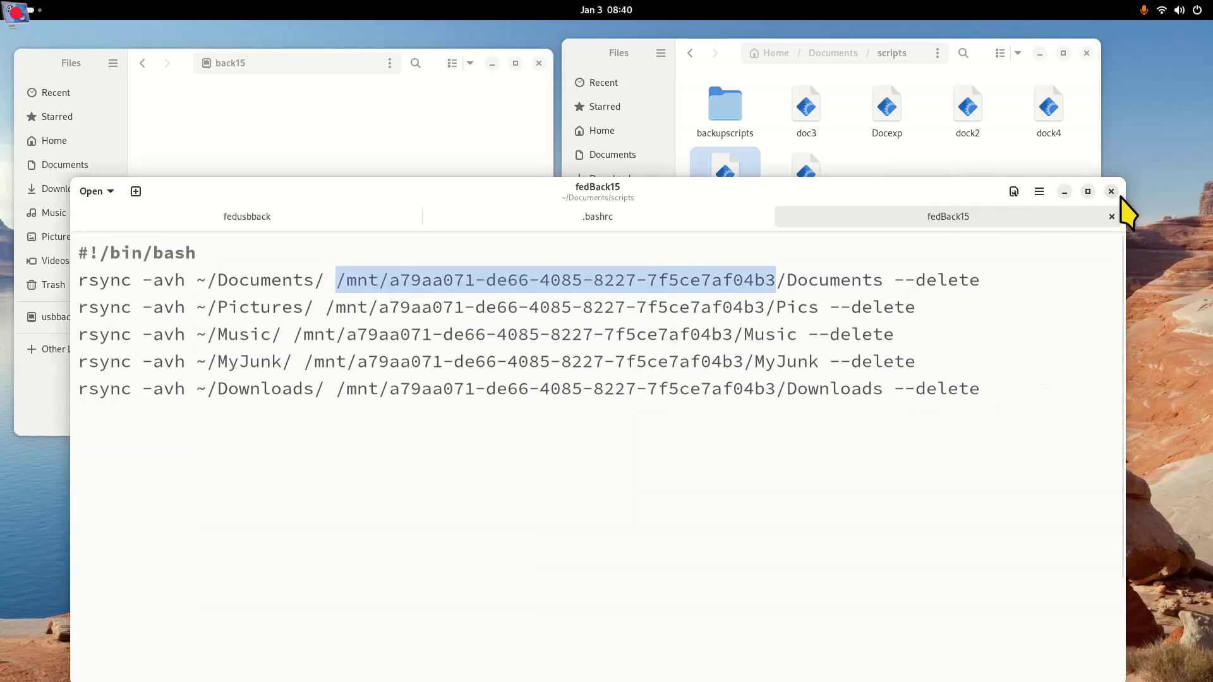
left_click(1108, 190)
left_click(87, 350)
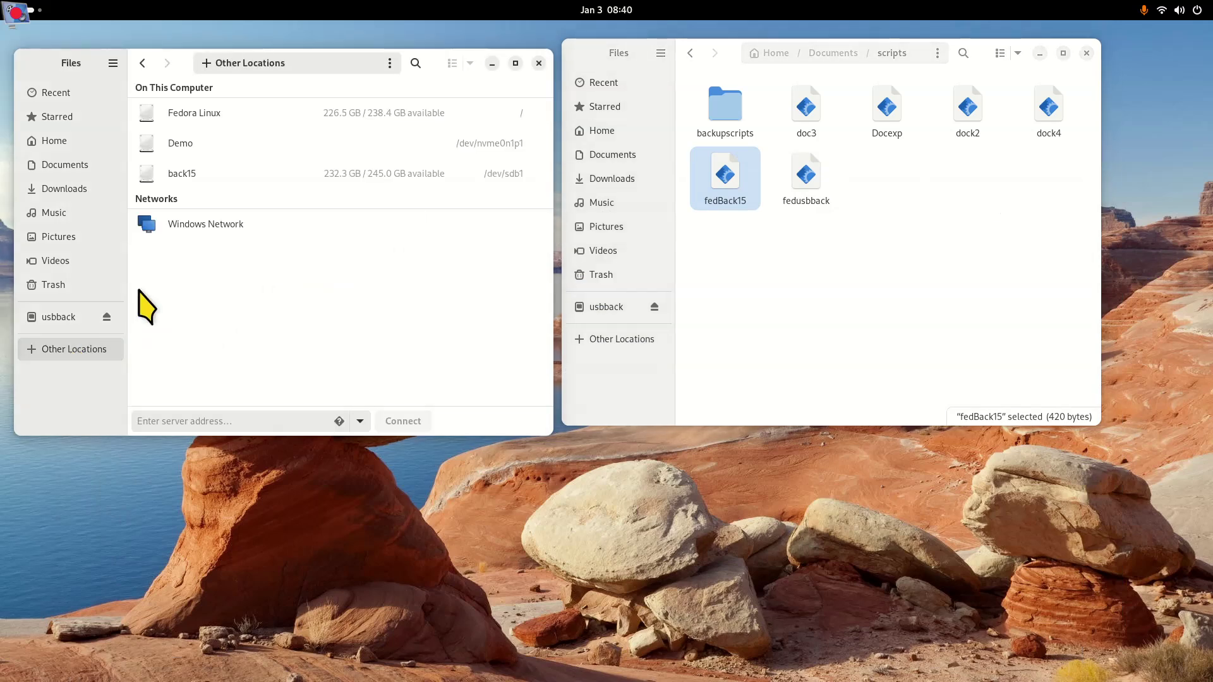
left_click(201, 175)
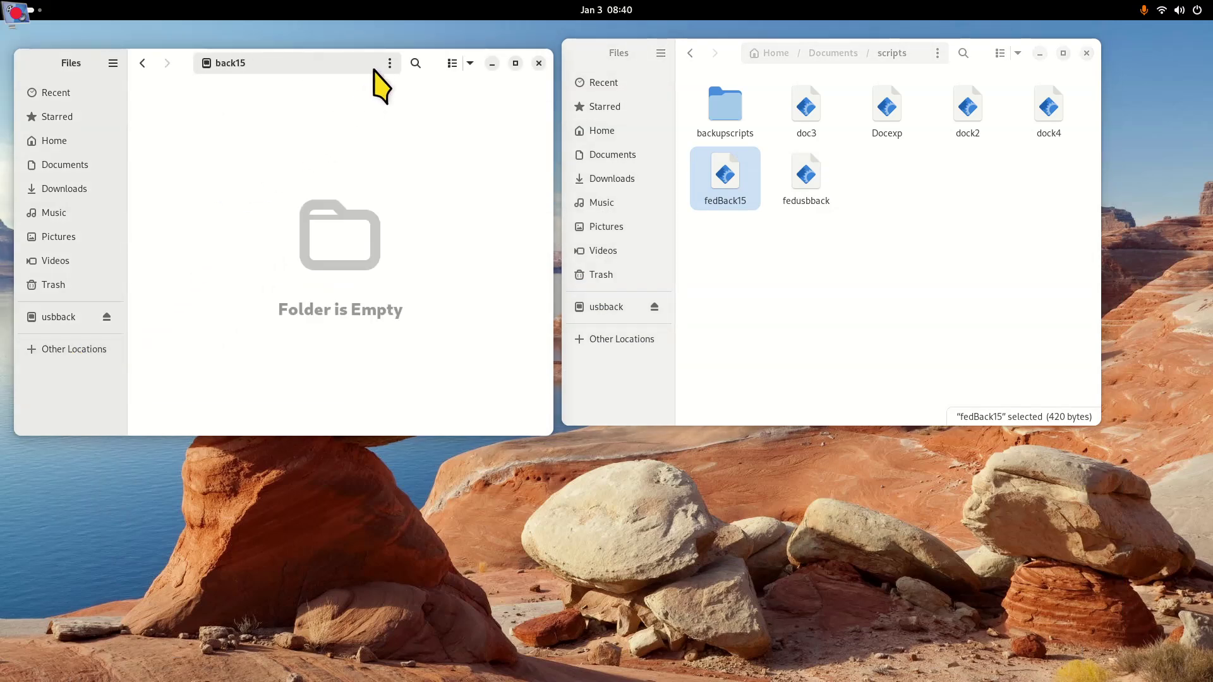
Review the properties and custom permissions of the back15 drive, and close them
left_click(389, 63)
left_click(383, 243)
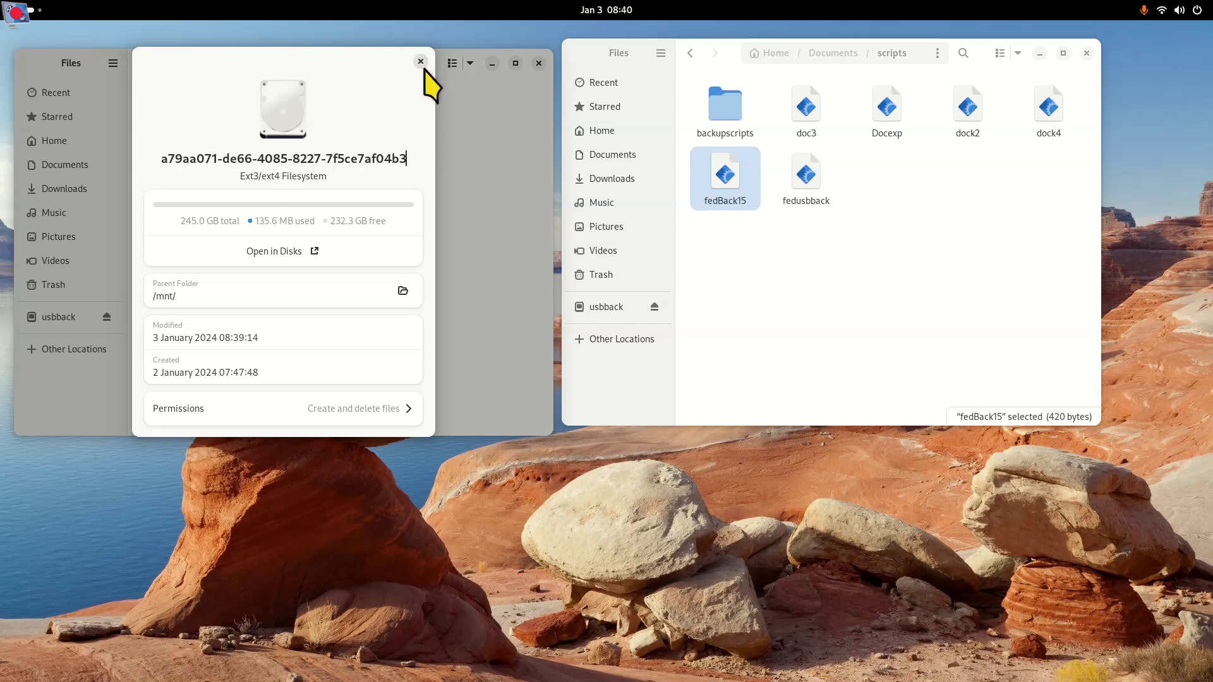
left_click(368, 417)
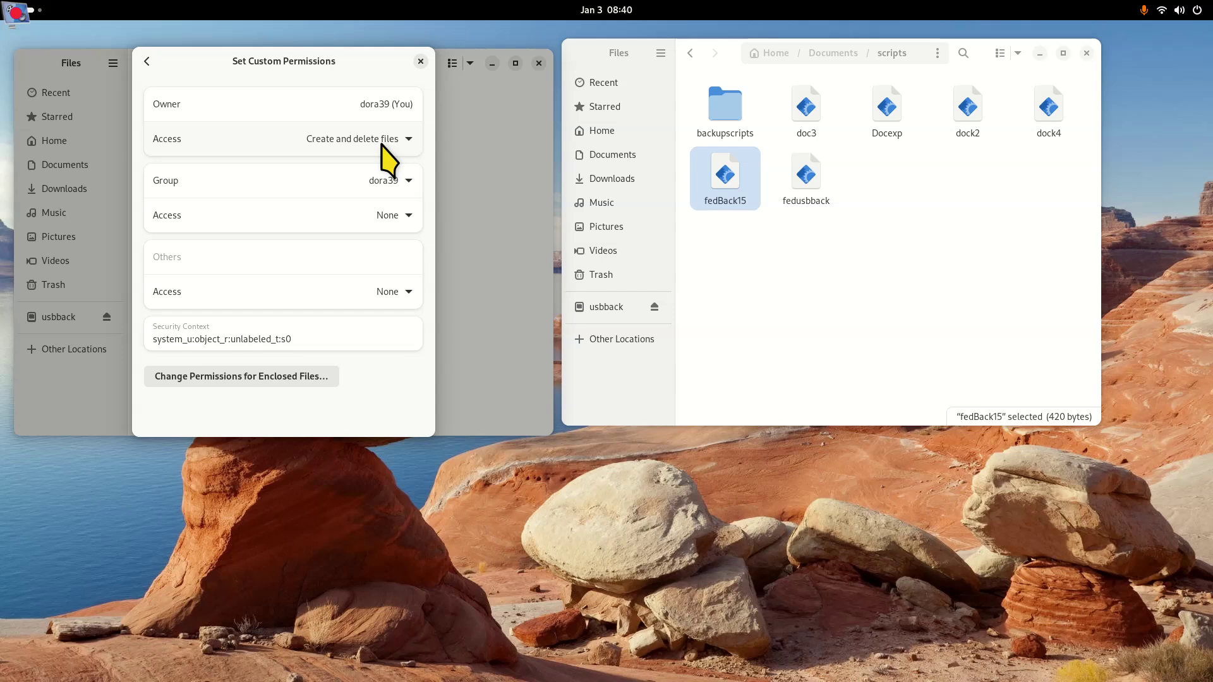
left_click(421, 62)
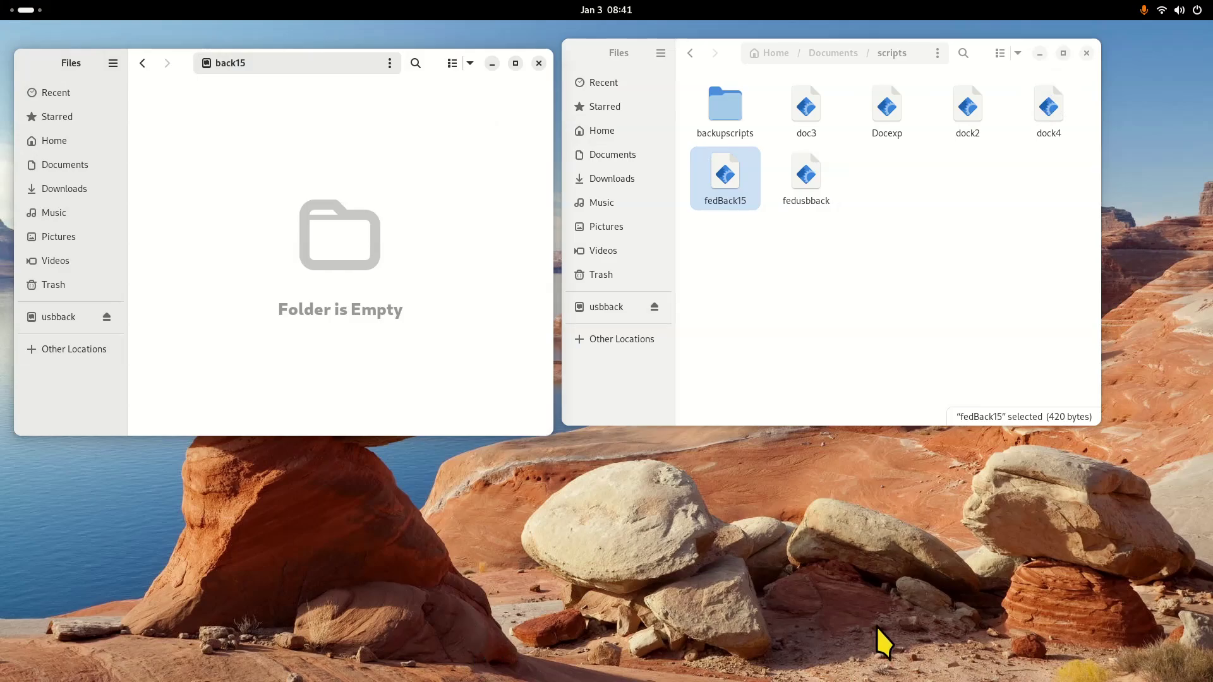
Open the Disks utility, and view and close its About information
key("super")
left_click(743, 642)
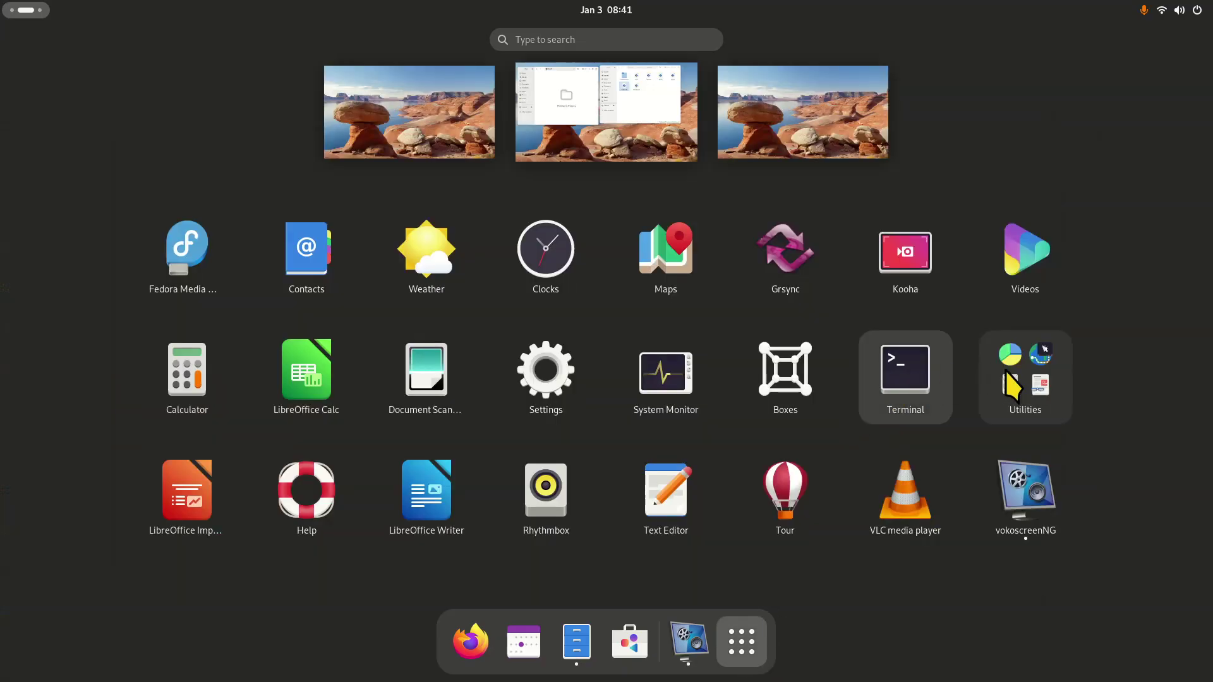
left_click(1026, 377)
left_click(701, 243)
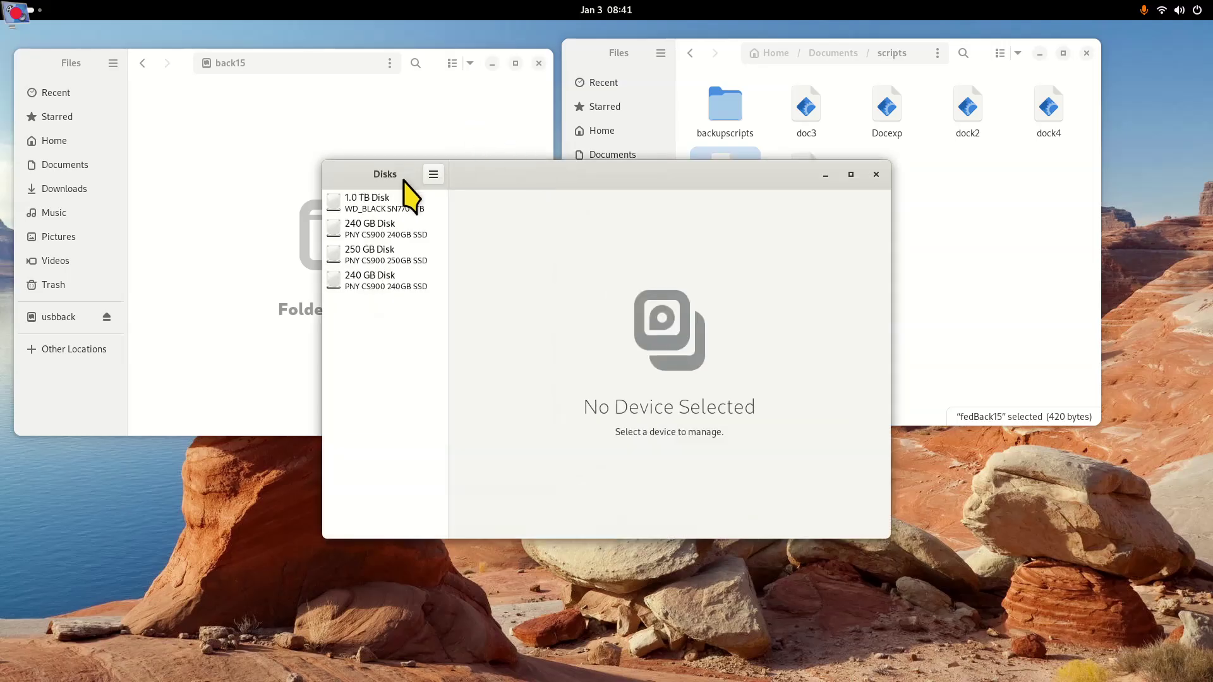
left_click(433, 173)
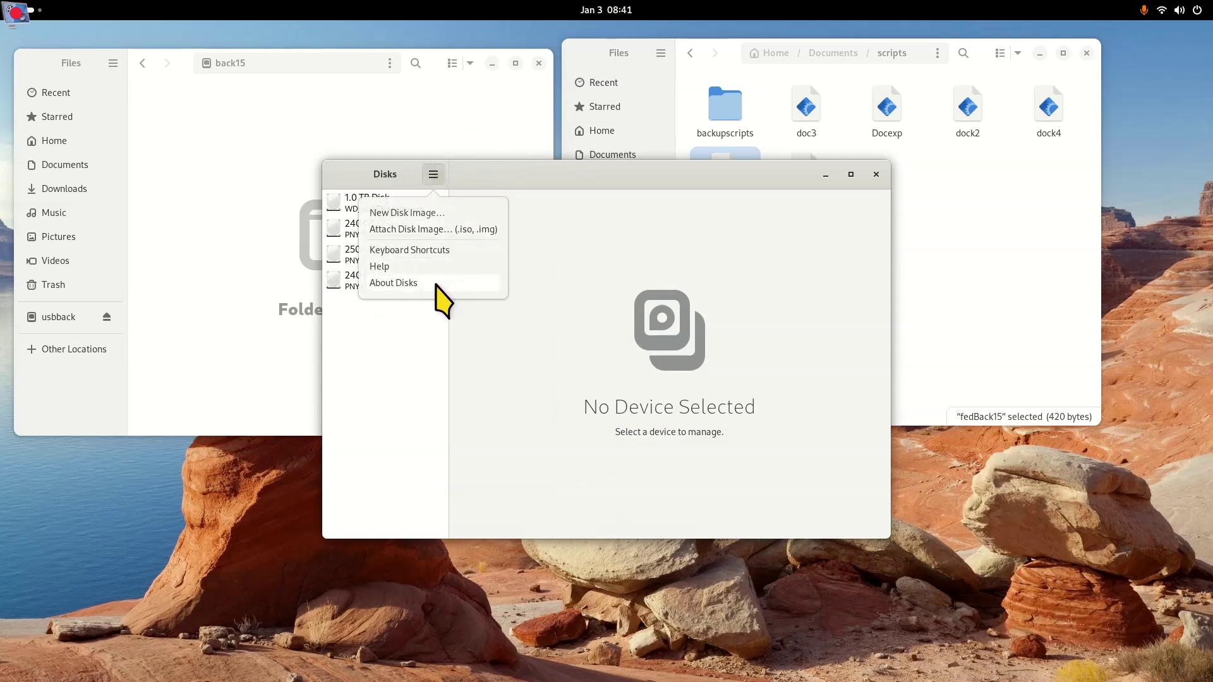
left_click(445, 290)
left_click(725, 222)
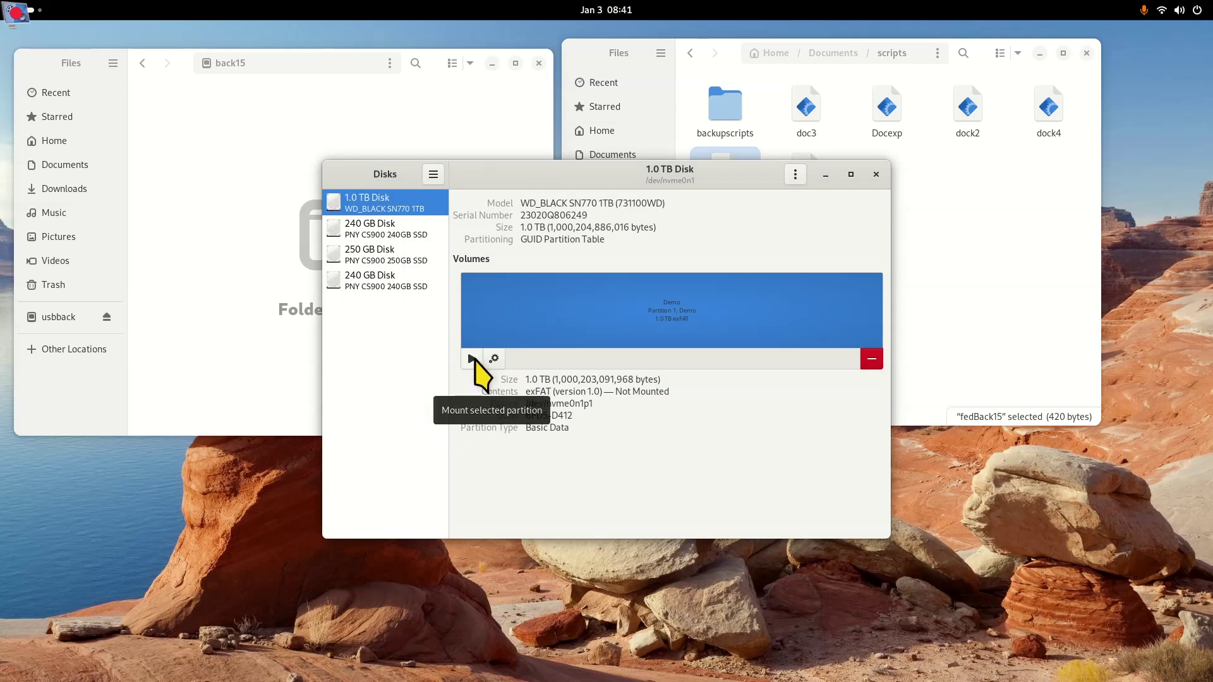
Examine the mount details of the usbback and back15 disks in Disks, and check how back15 is listed under Other Locations in Files
left_click(381, 282)
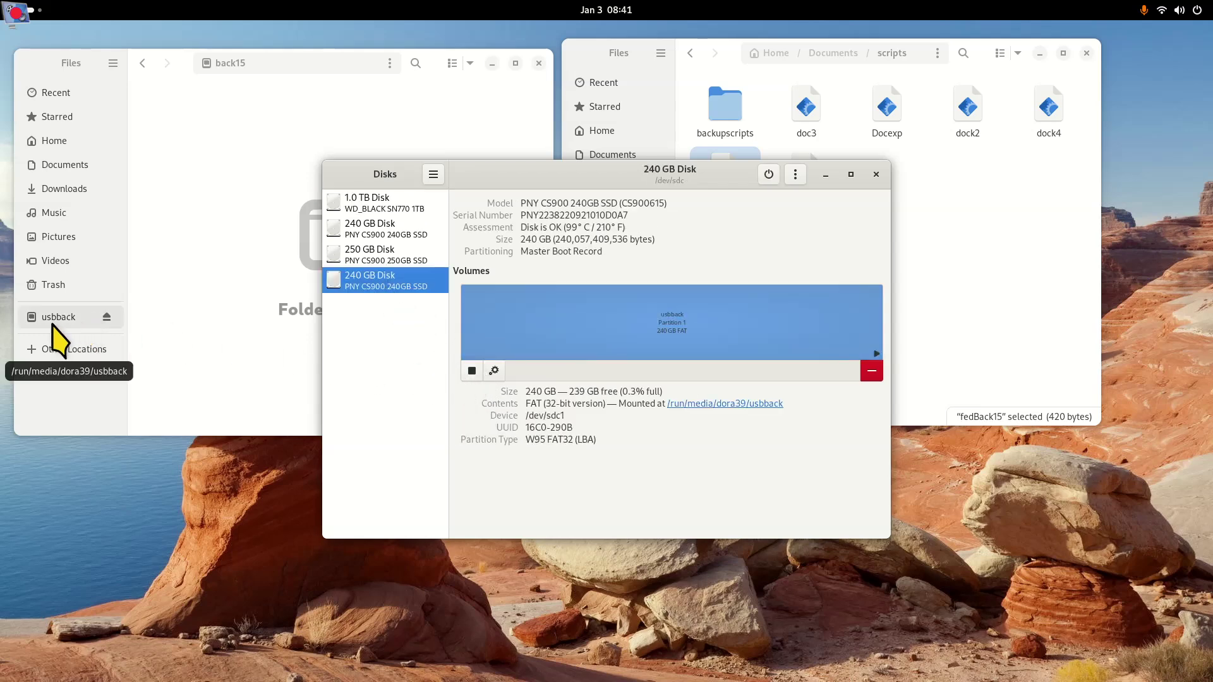
left_click(399, 256)
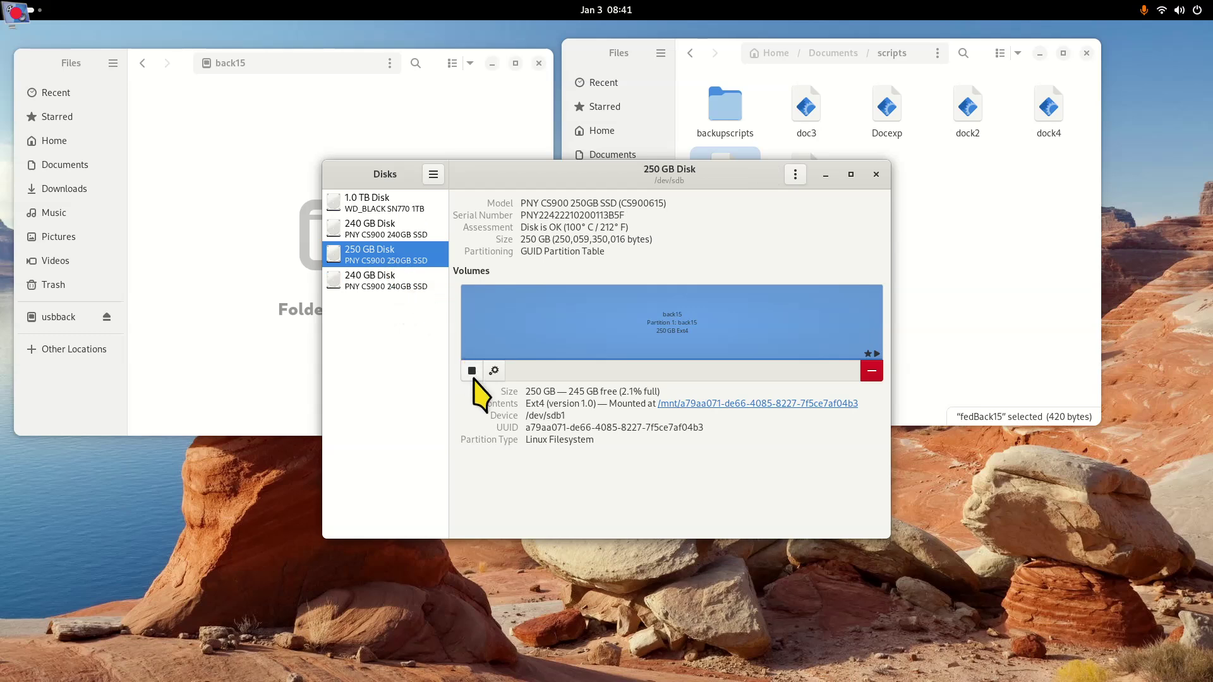
left_click(74, 349)
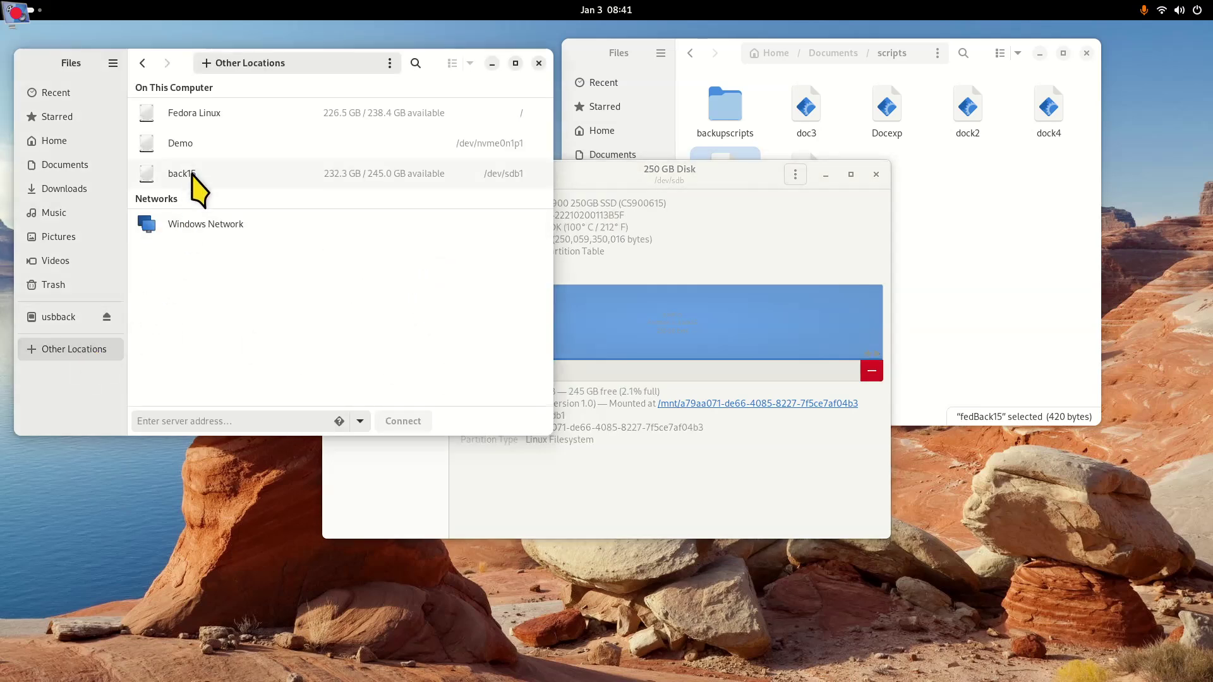
left_click(727, 191)
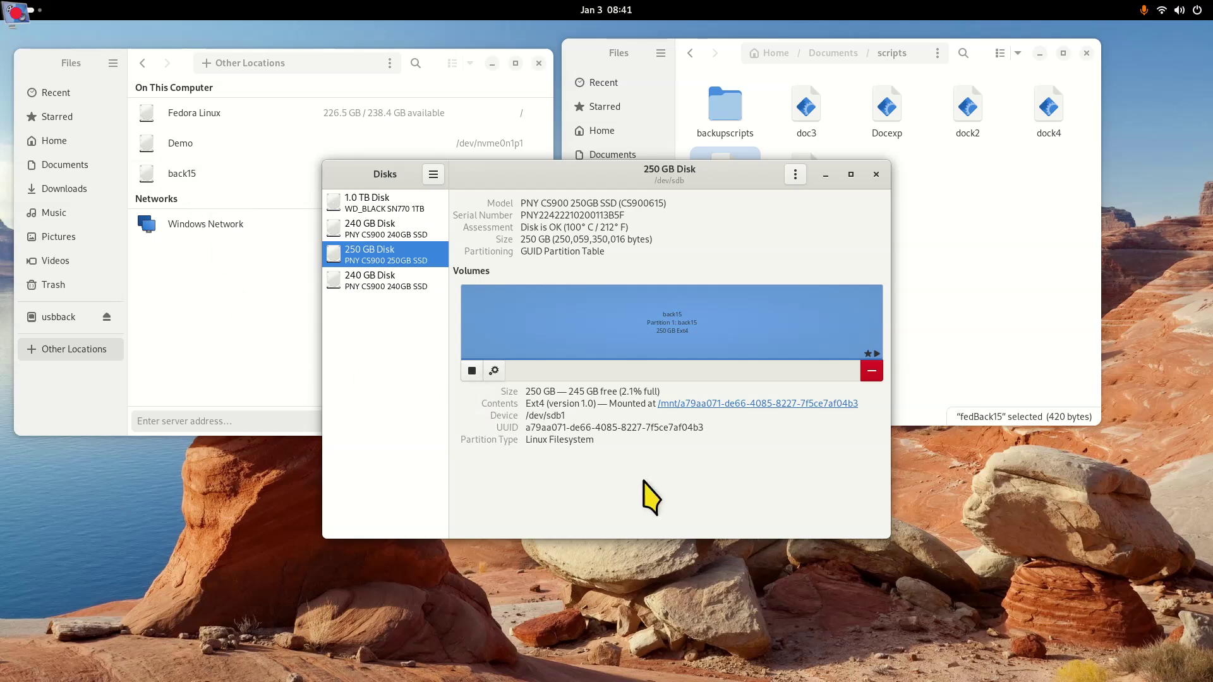
Review the back15 partition's mount options, switching User Session Defaults on and off again, and close the dialog
left_click(494, 372)
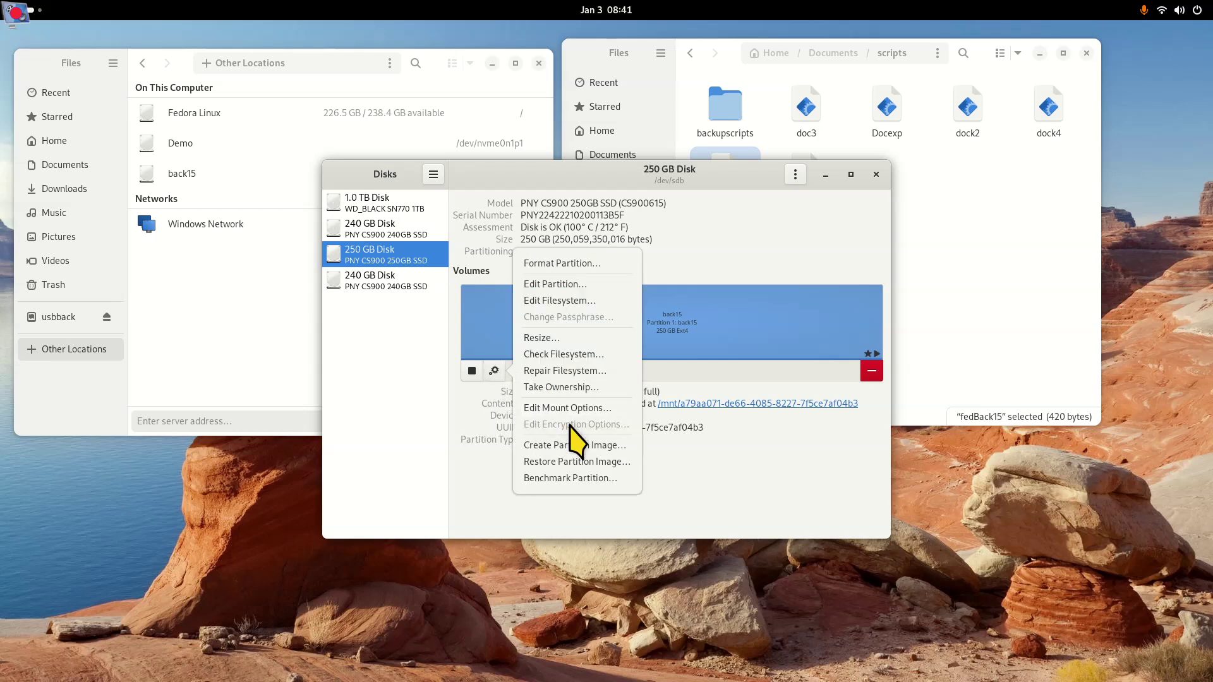
left_click(572, 408)
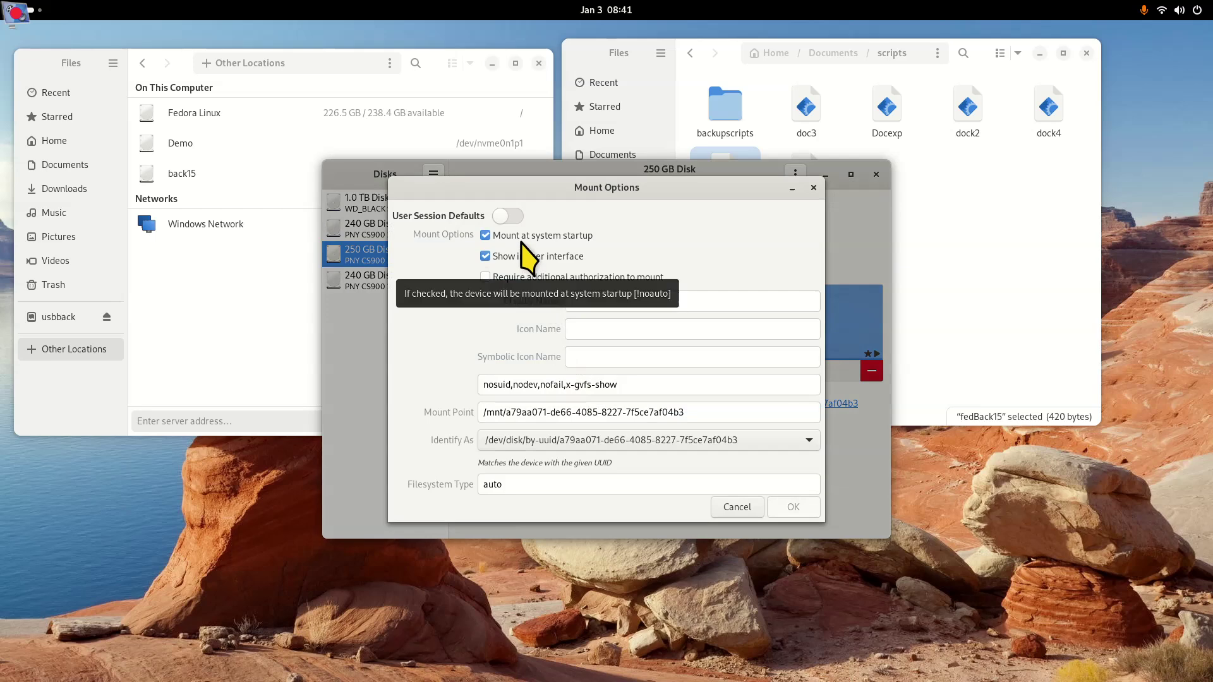
left_click(508, 217)
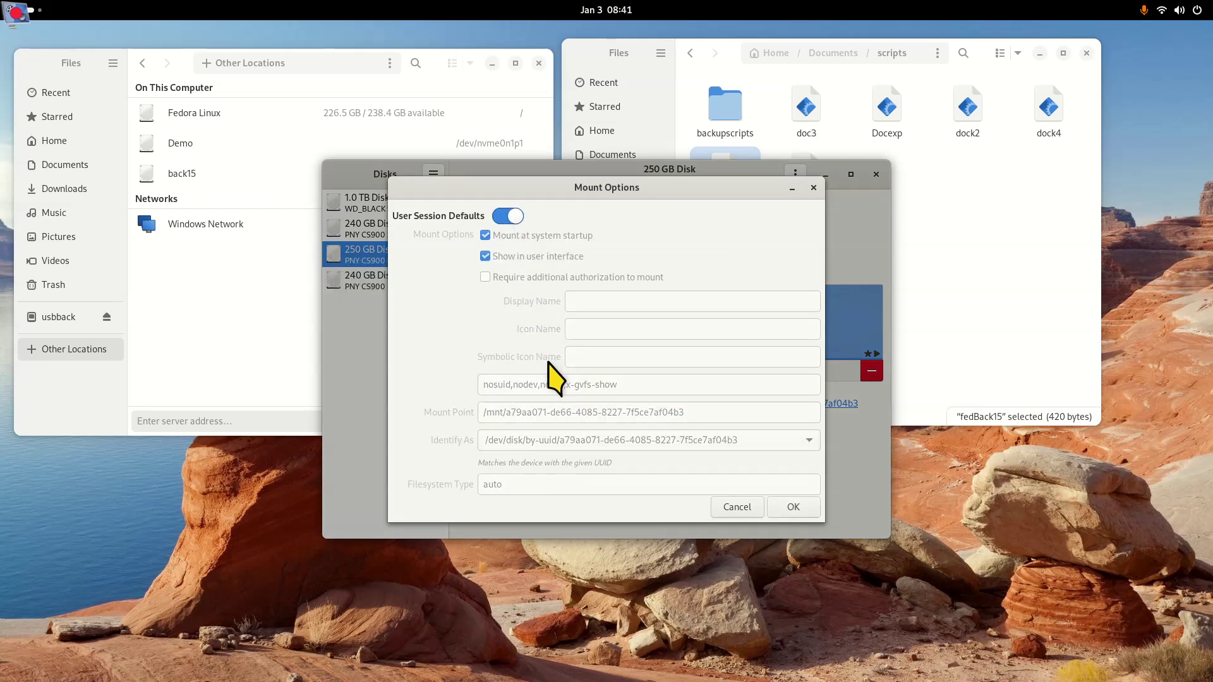
left_click(506, 217)
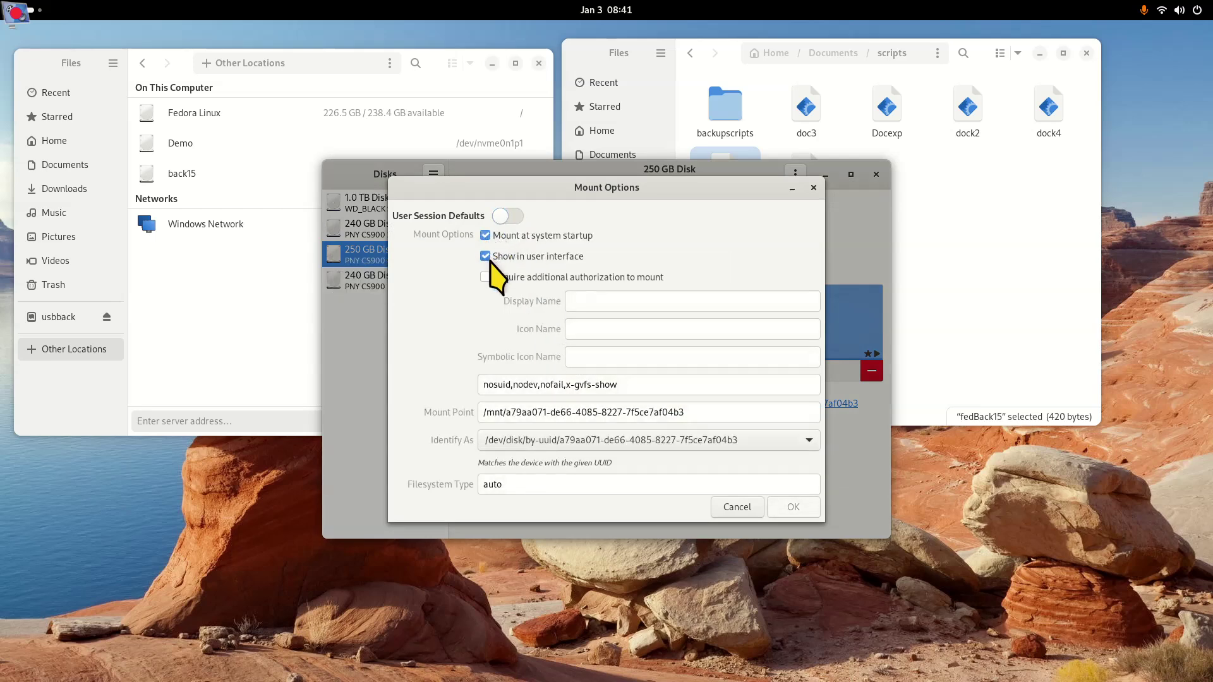
left_click(814, 188)
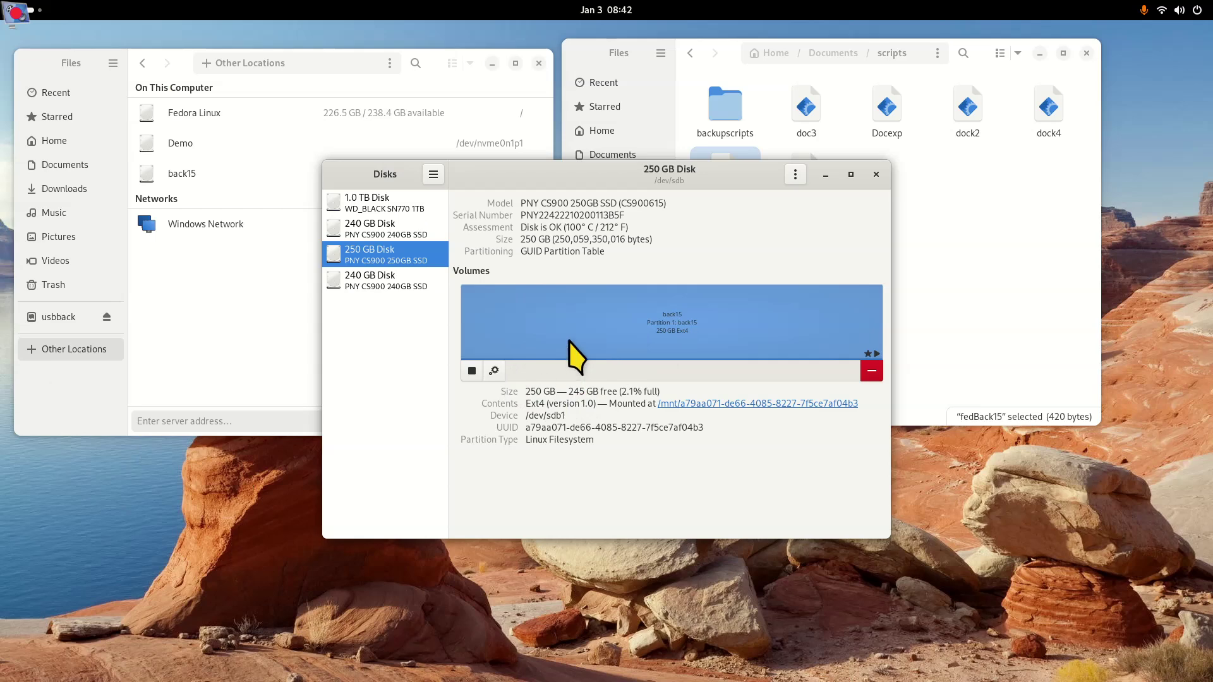
Look at the Format Volume settings for the back15 partition, and cancel formatting
left_click(494, 372)
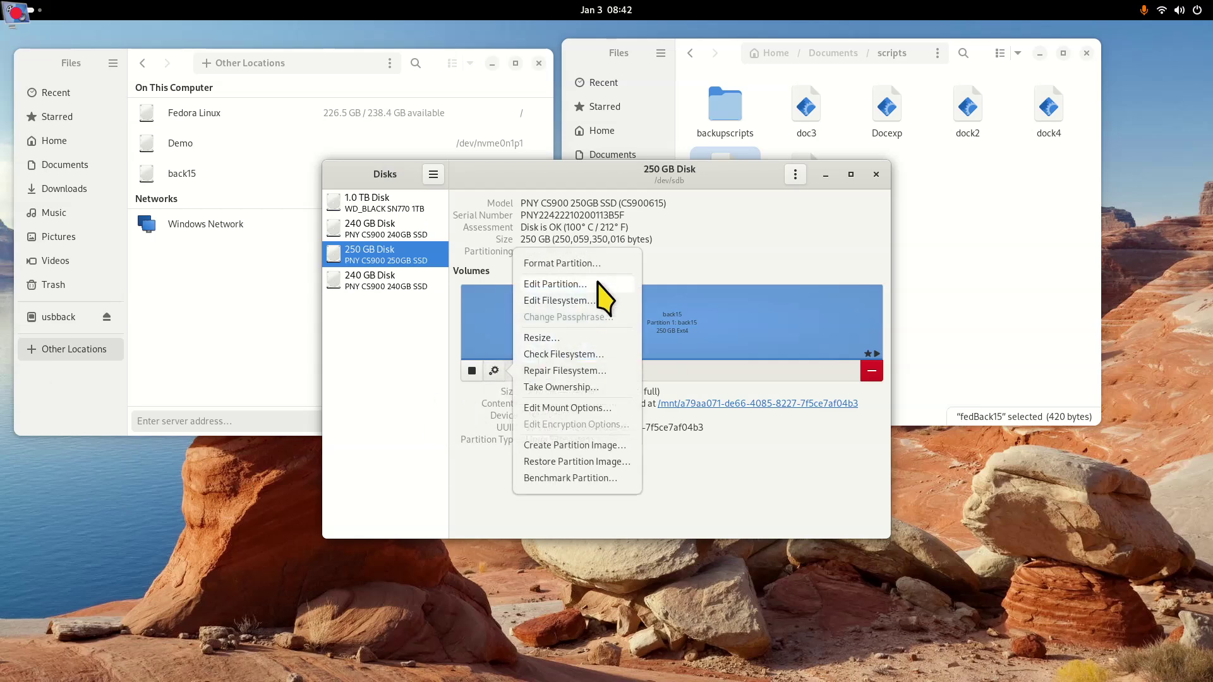
left_click(581, 253)
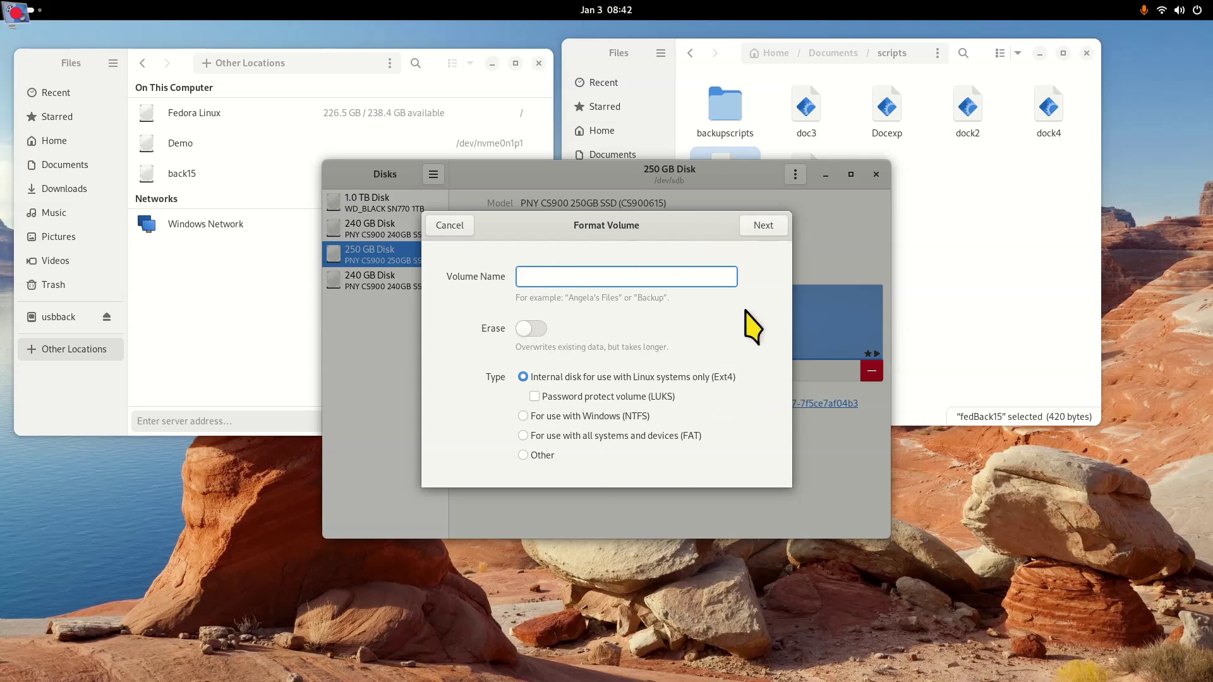
left_click(450, 226)
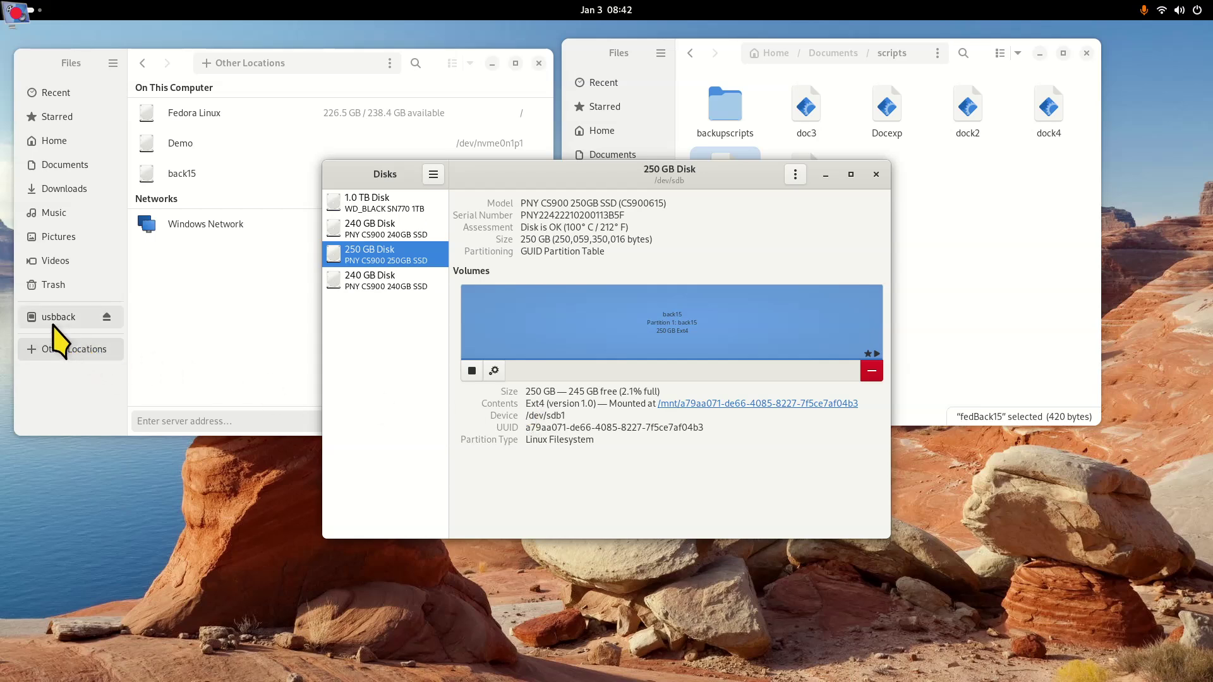
Copy the mount point path from the mount options of the 250 GB back15 disk, and close Disks
left_click(385, 280)
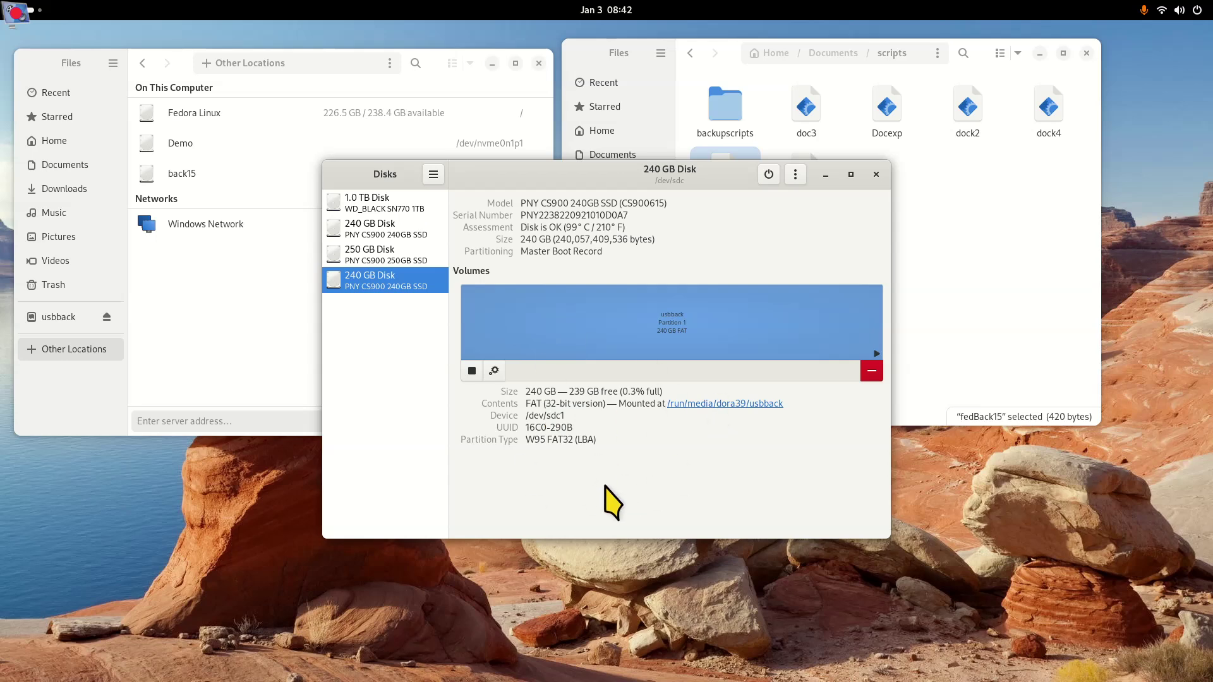
left_click(371, 255)
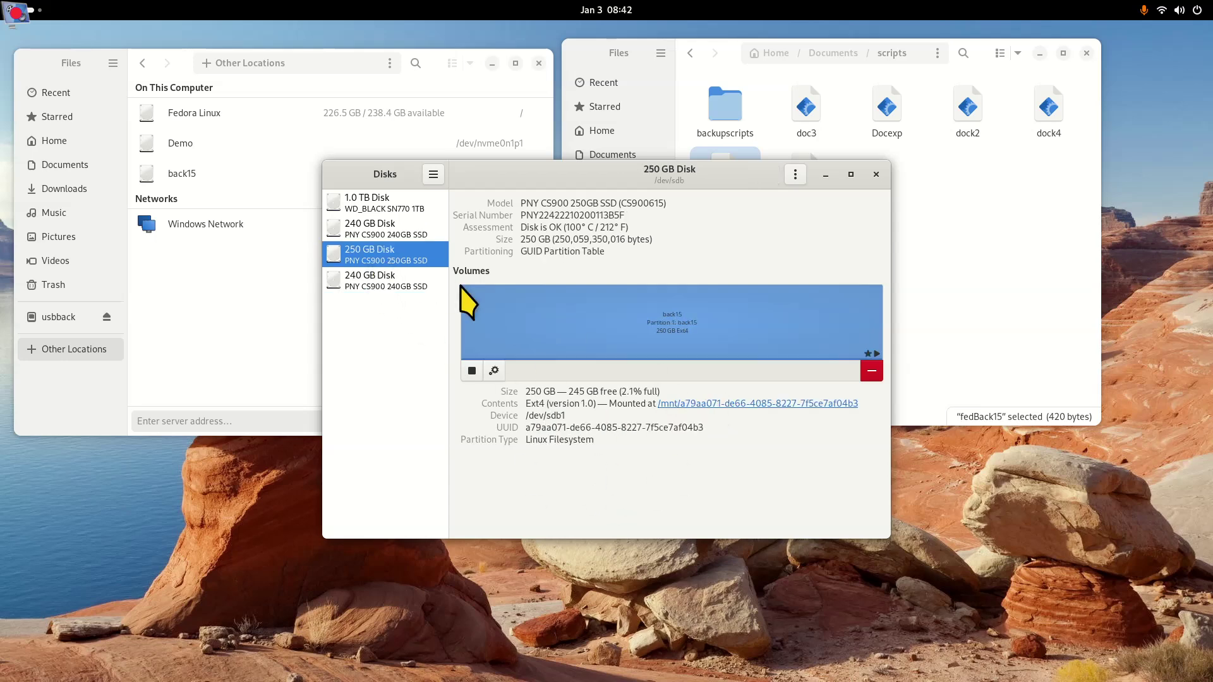
left_click(494, 371)
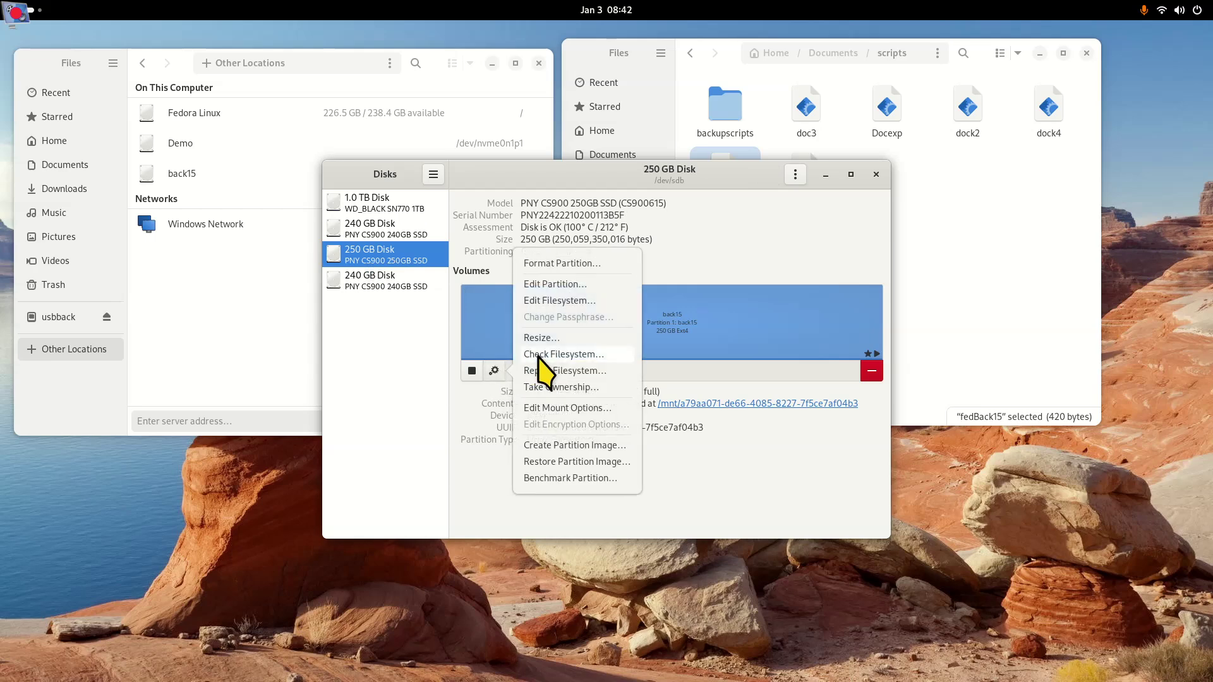
left_click(572, 408)
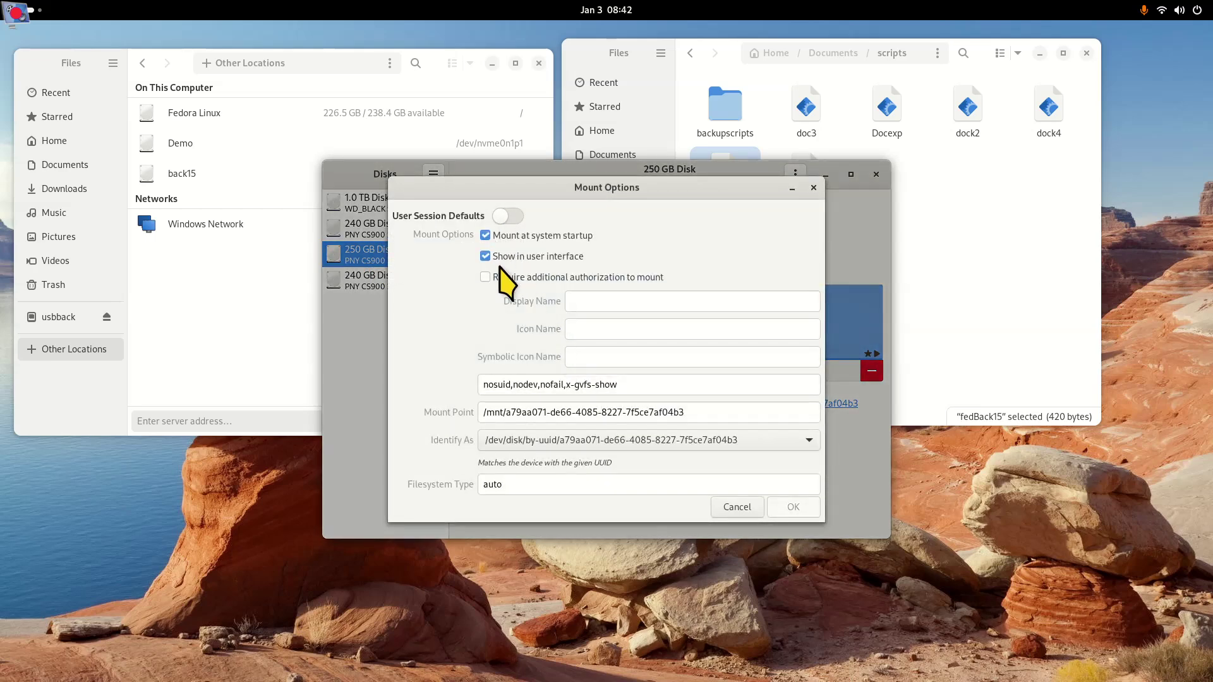
triple_click(701, 412)
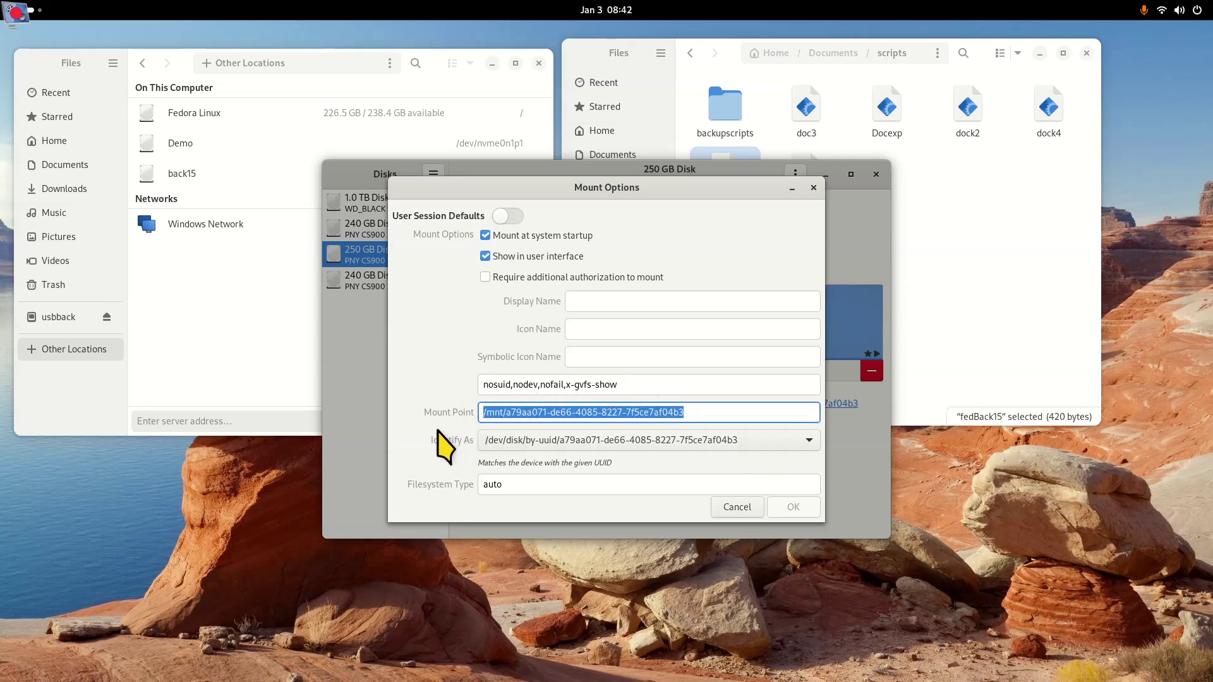
right_click(543, 414)
left_click(577, 441)
left_click(813, 188)
left_click(877, 175)
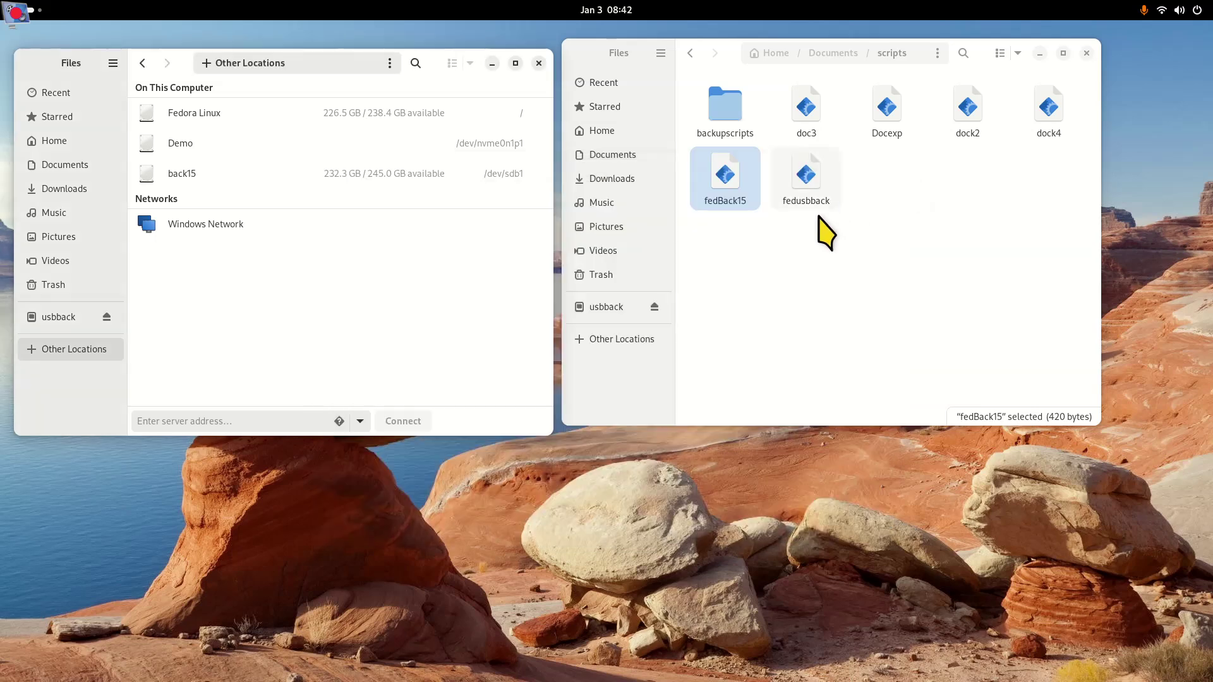
double_click(726, 181)
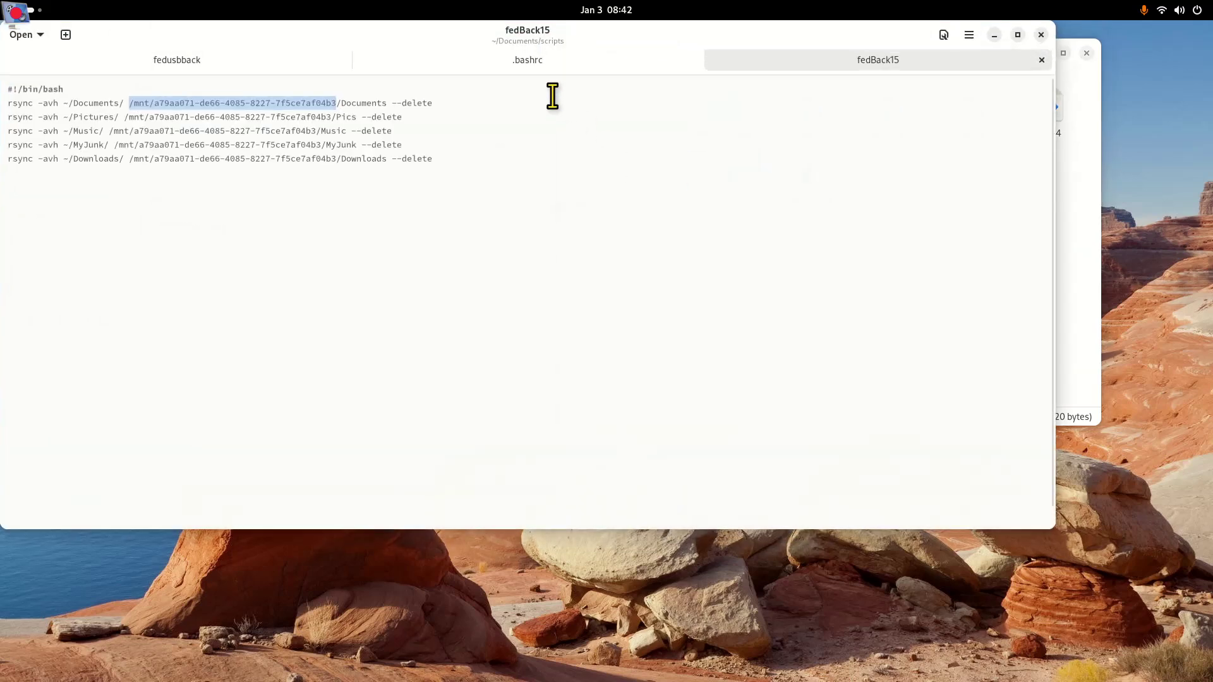
key("ctrl+plus")
key("ctrl+plus")
key("ctrl+plus")
key("ctrl+plus")
key("ctrl+plus")
key("ctrl+minus")
key("ctrl+minus")
key("ctrl+minus")
key("ctrl+minus")
key("ctrl+minus")
key("ctrl+minus")
key("ctrl+minus")
key("ctrl+plus")
key("ctrl+plus")
key("ctrl+plus")
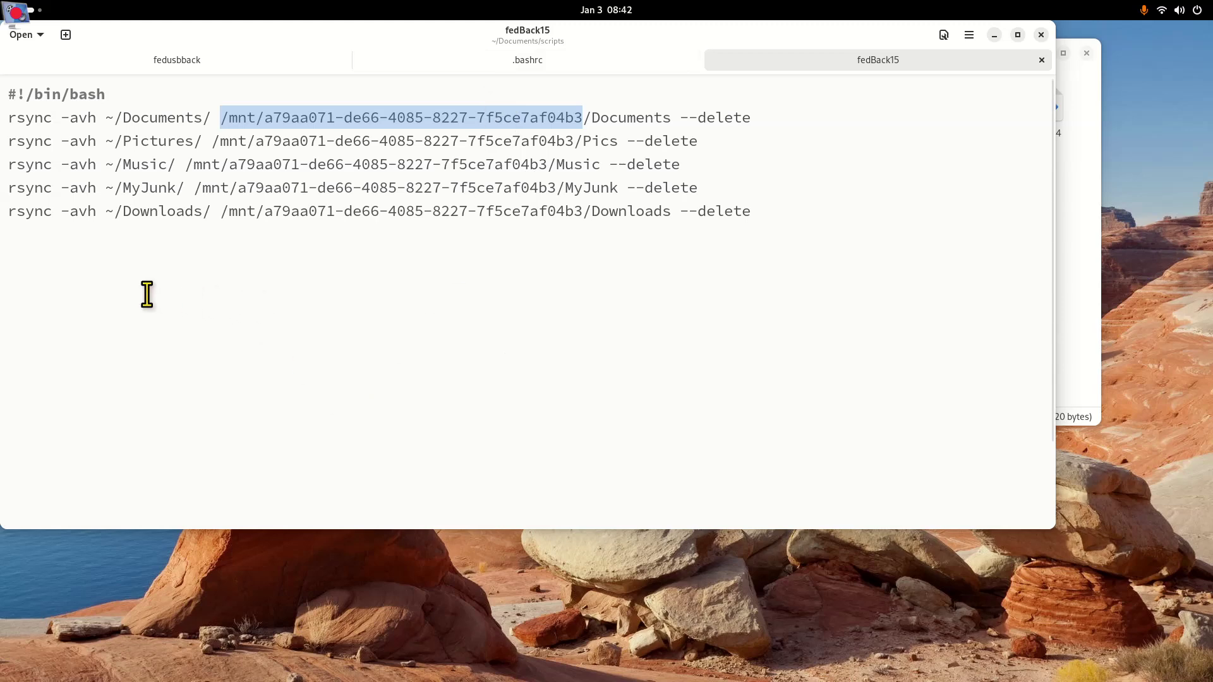
left_click(76, 284)
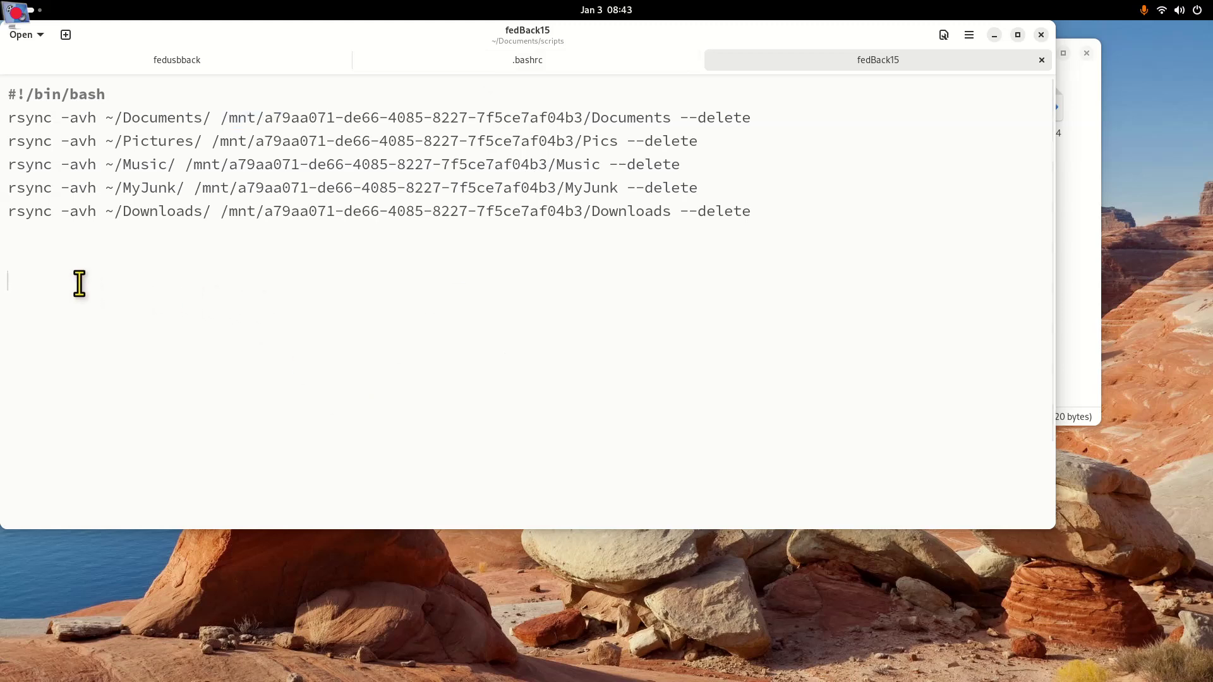
key("ctrl+v")
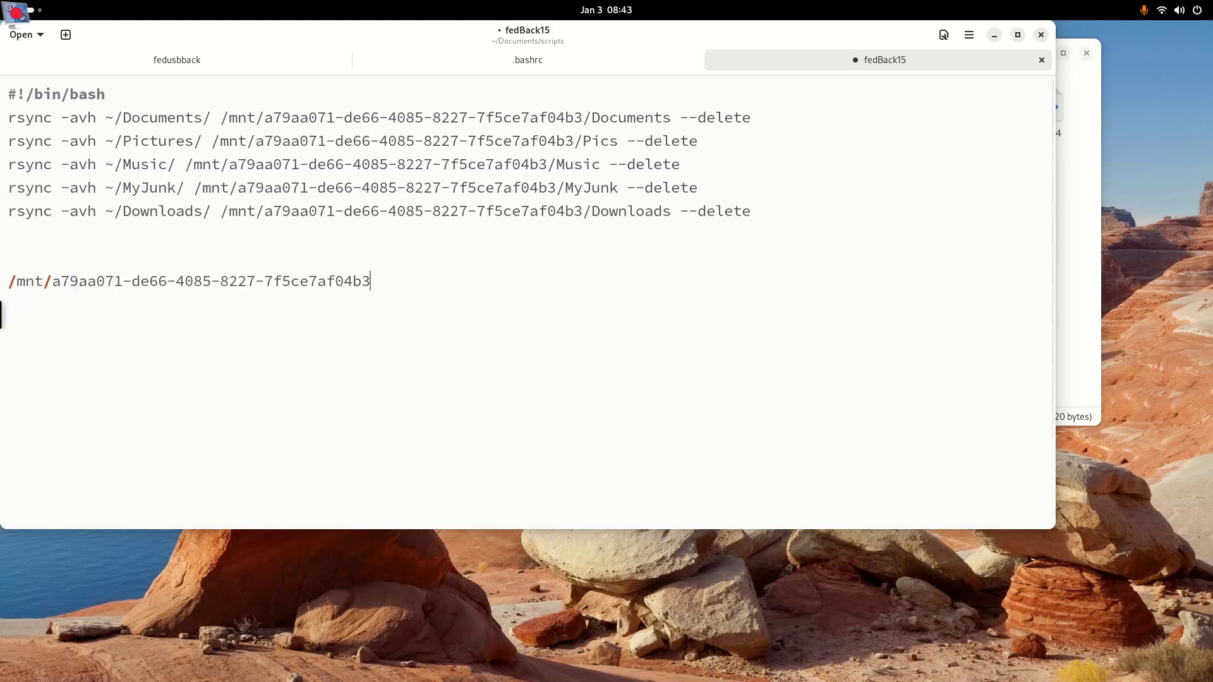
Compare the mount path in the Documents rsync command with the pasted mount point by highlighting each
left_click_drag(222, 114, 575, 116)
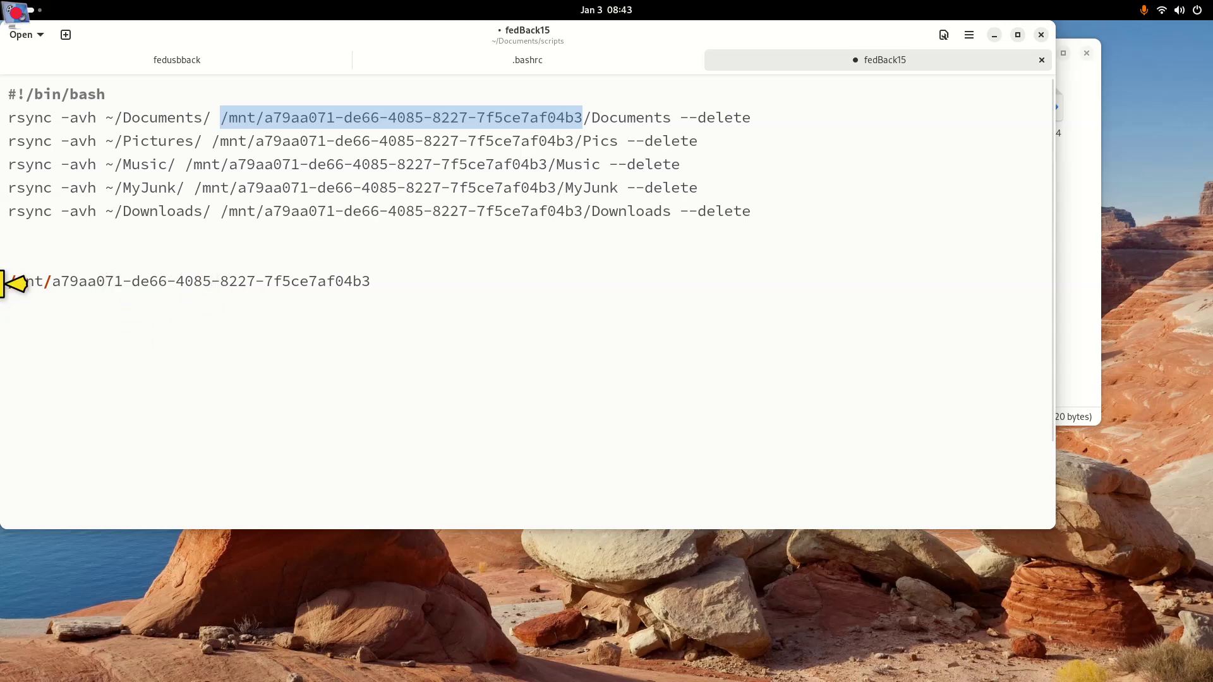
left_click_drag(10, 281, 398, 292)
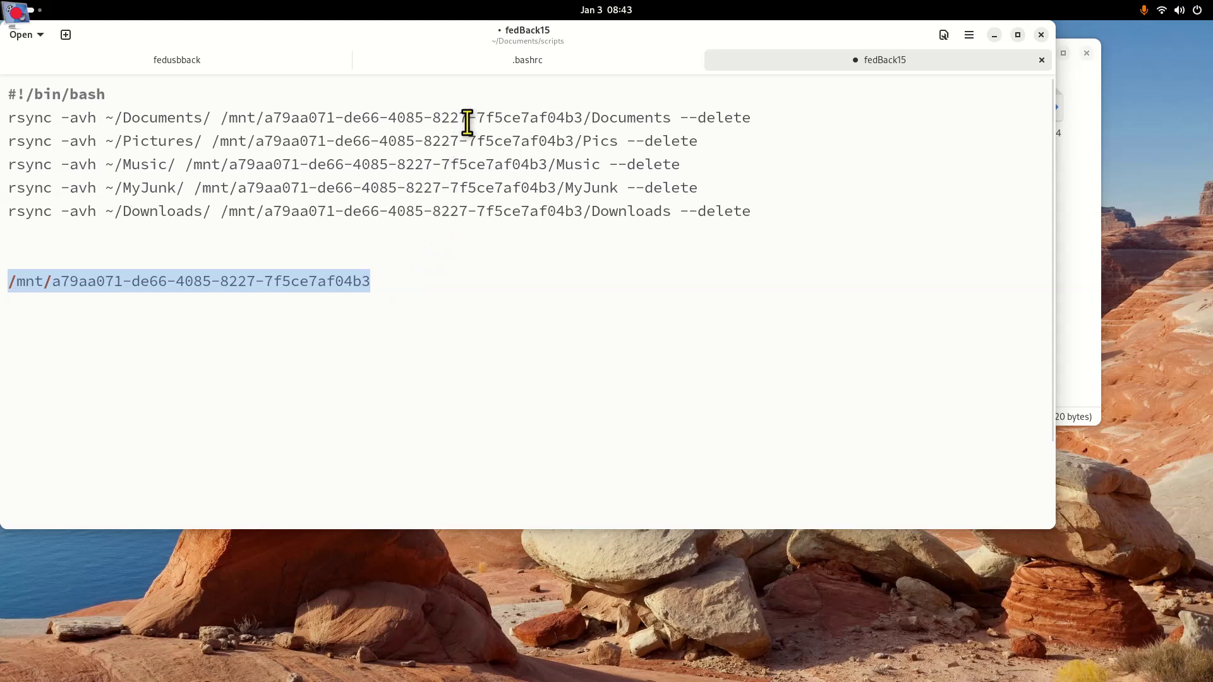
left_click(429, 279)
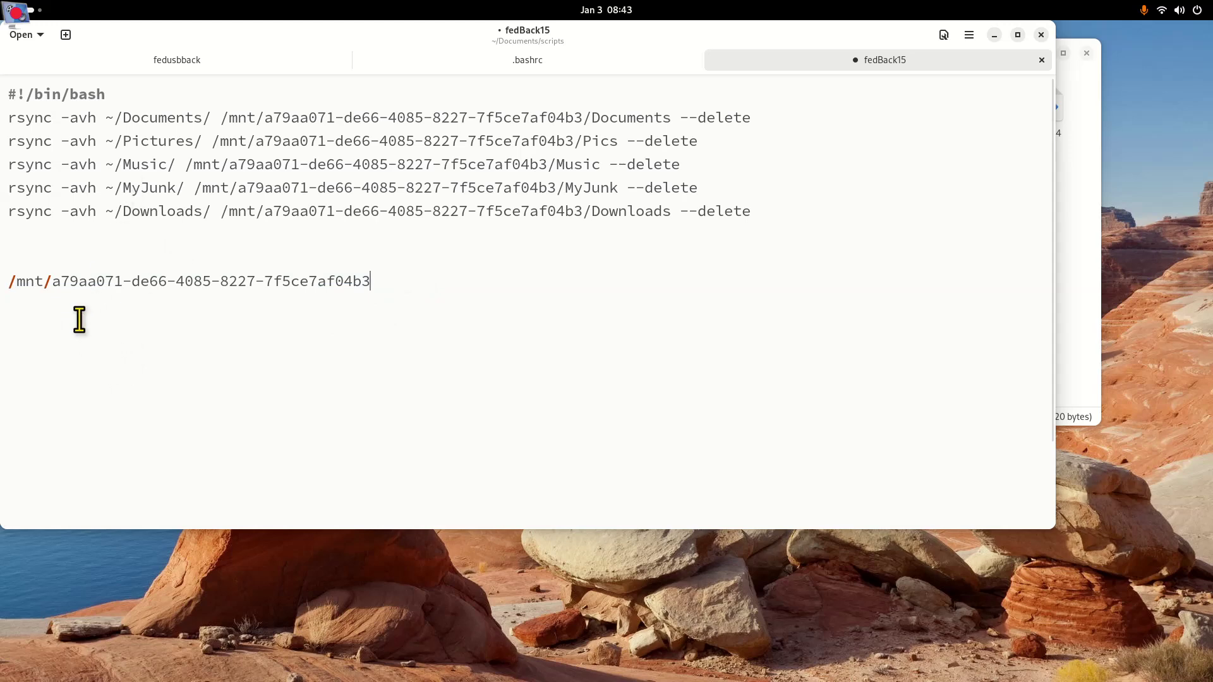
Replace the mount point pasted below the commands in fedBack15 with a copy of the Documents rsync command
left_click_drag(6, 290, 353, 307)
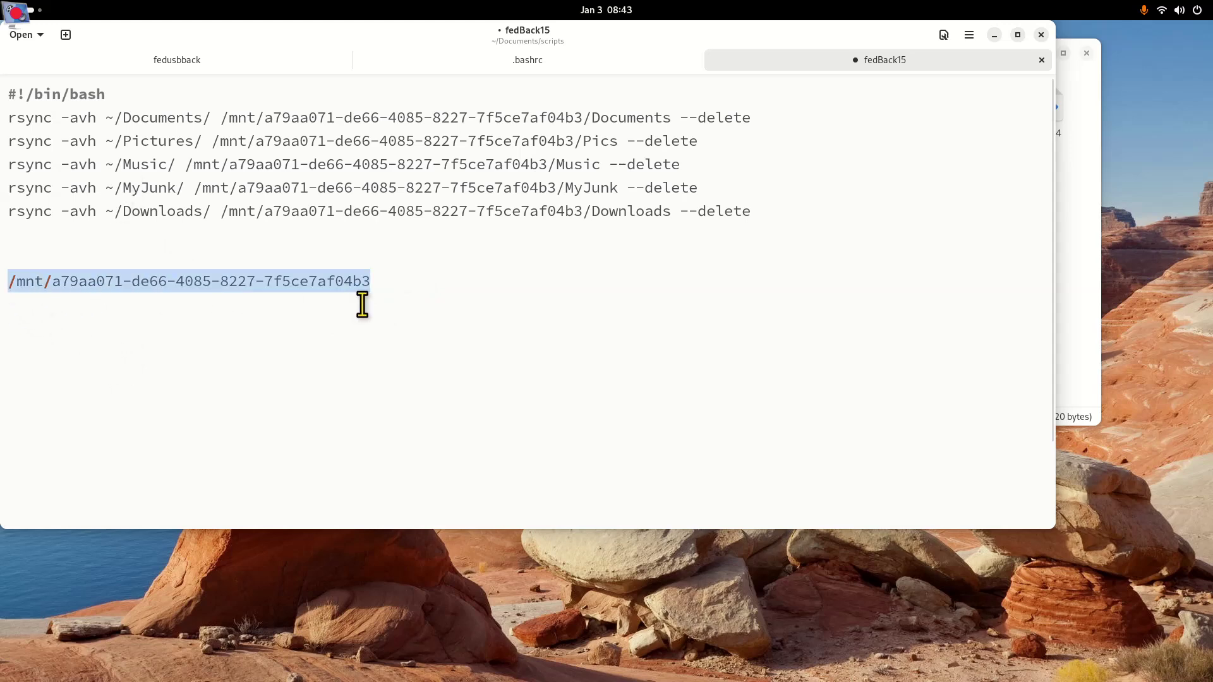
key("BackSpace")
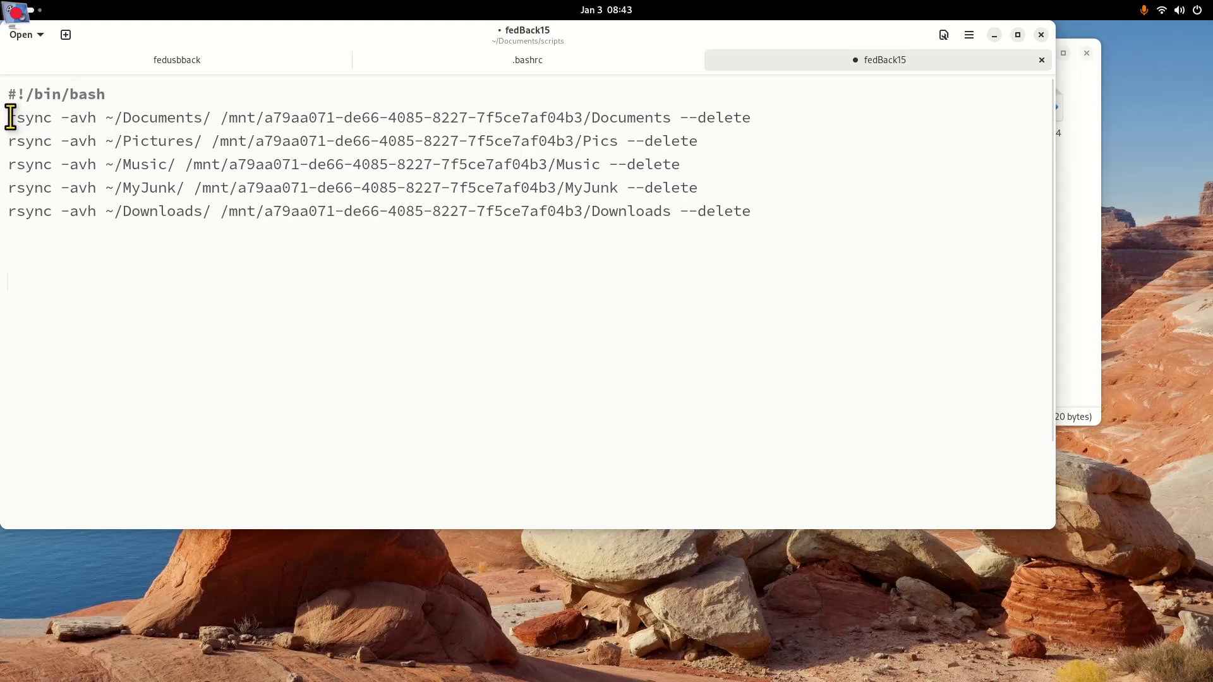
left_click_drag(10, 118, 763, 120)
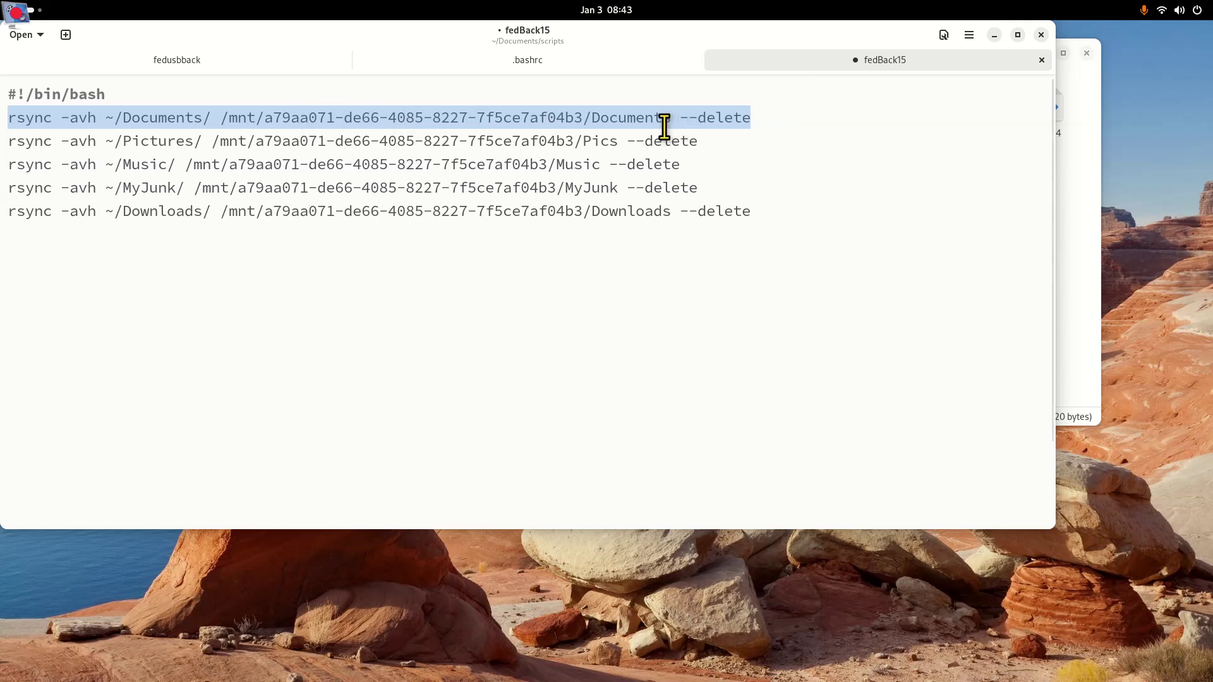
left_click(132, 276)
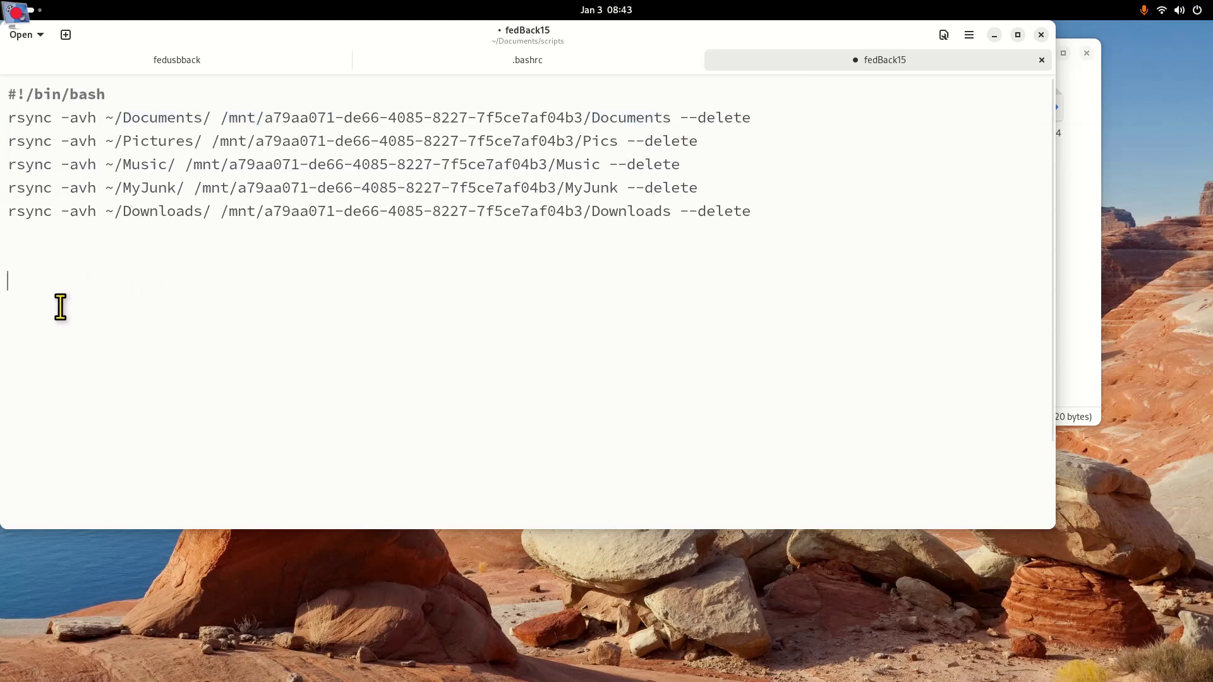
key("ctrl+v")
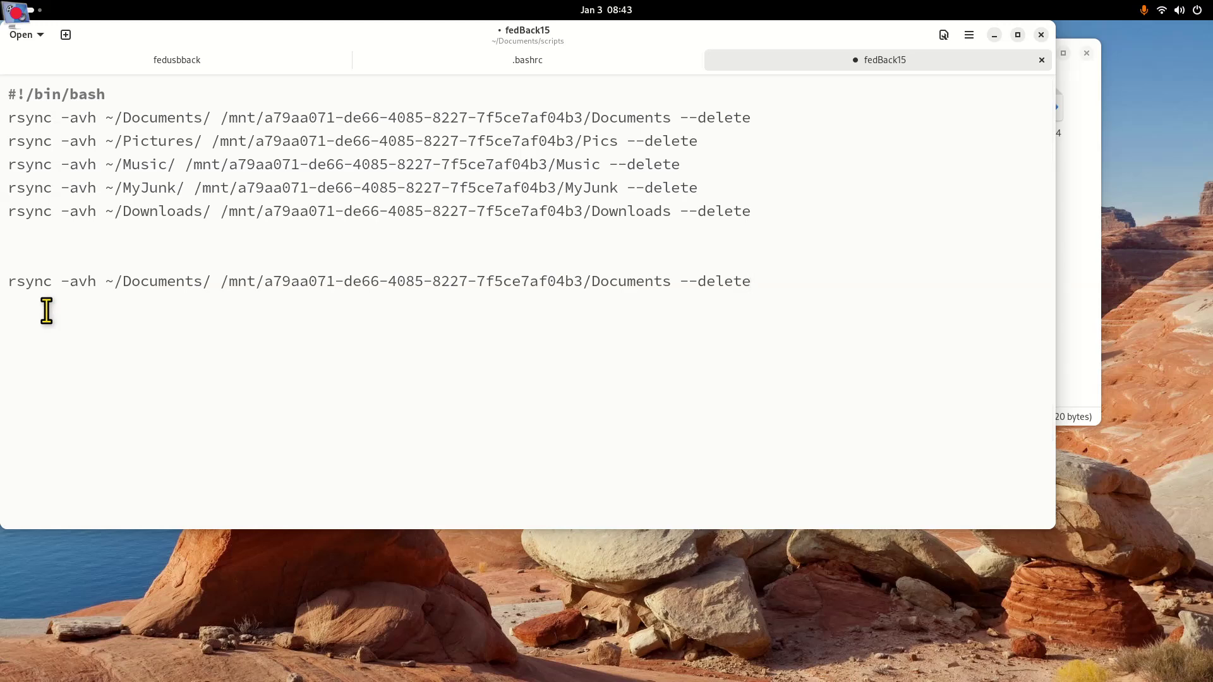
key("ctrl+v")
key("ctrl+v")
key("ctrl+v")
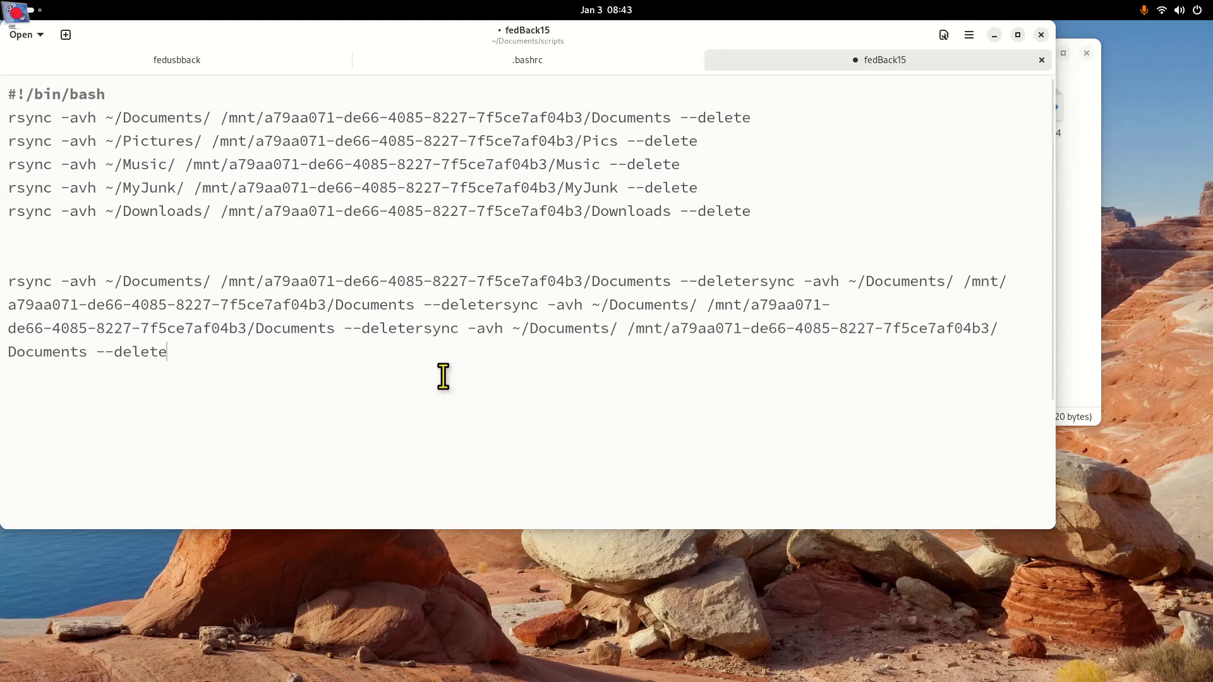
key("ctrl+z")
key("ctrl+z")
key("ctrl+z")
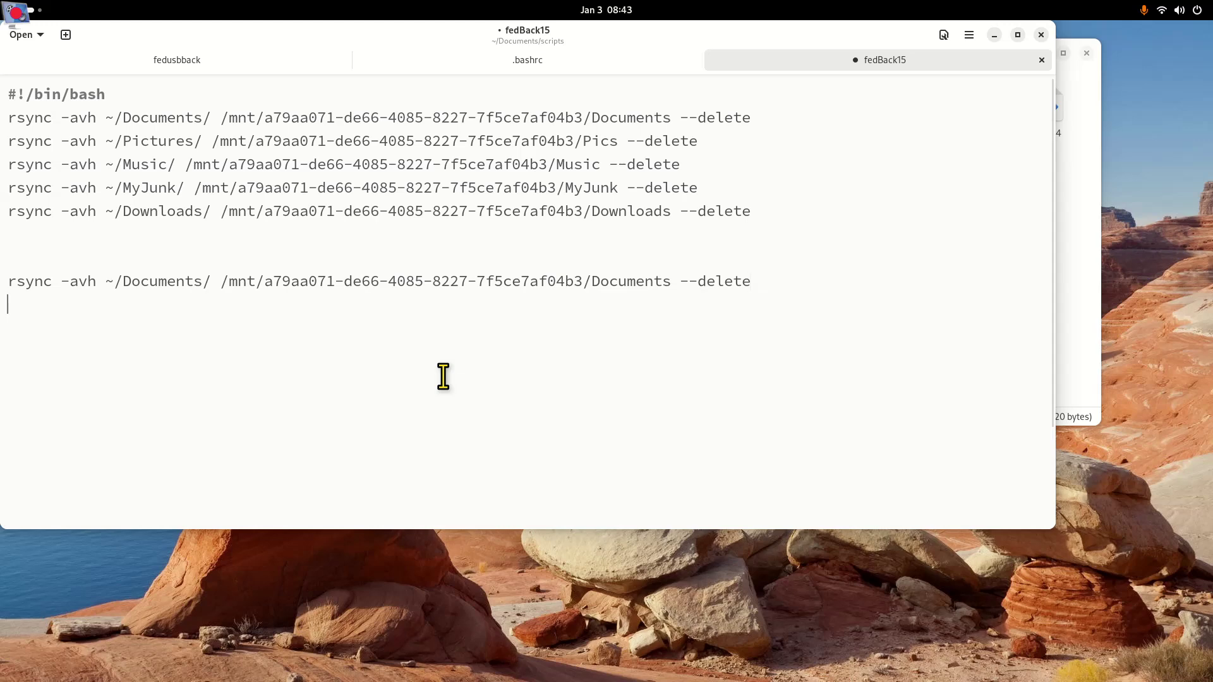
Paste two more copies of the Documents rsync command, each on its own line
key("ctrl+v")
key("Return")
key("ctrl+v")
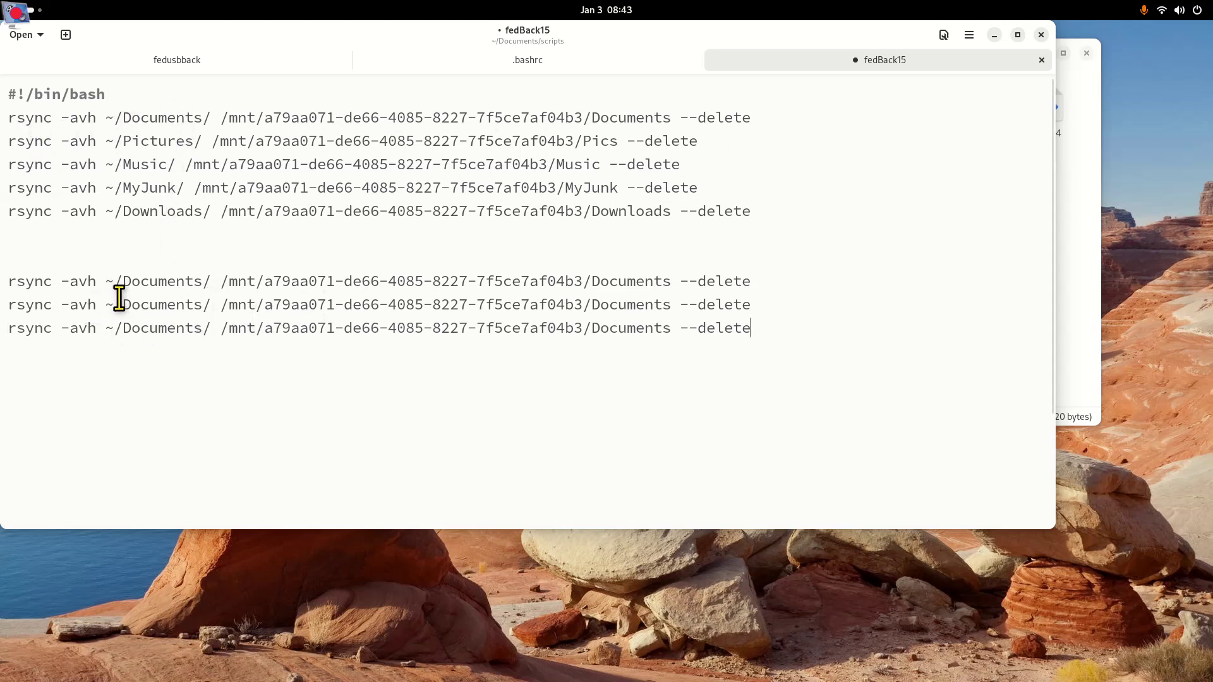
Highlight the source and destination folder names in the second copied command, and delete all three copies
left_click_drag(123, 310, 196, 311)
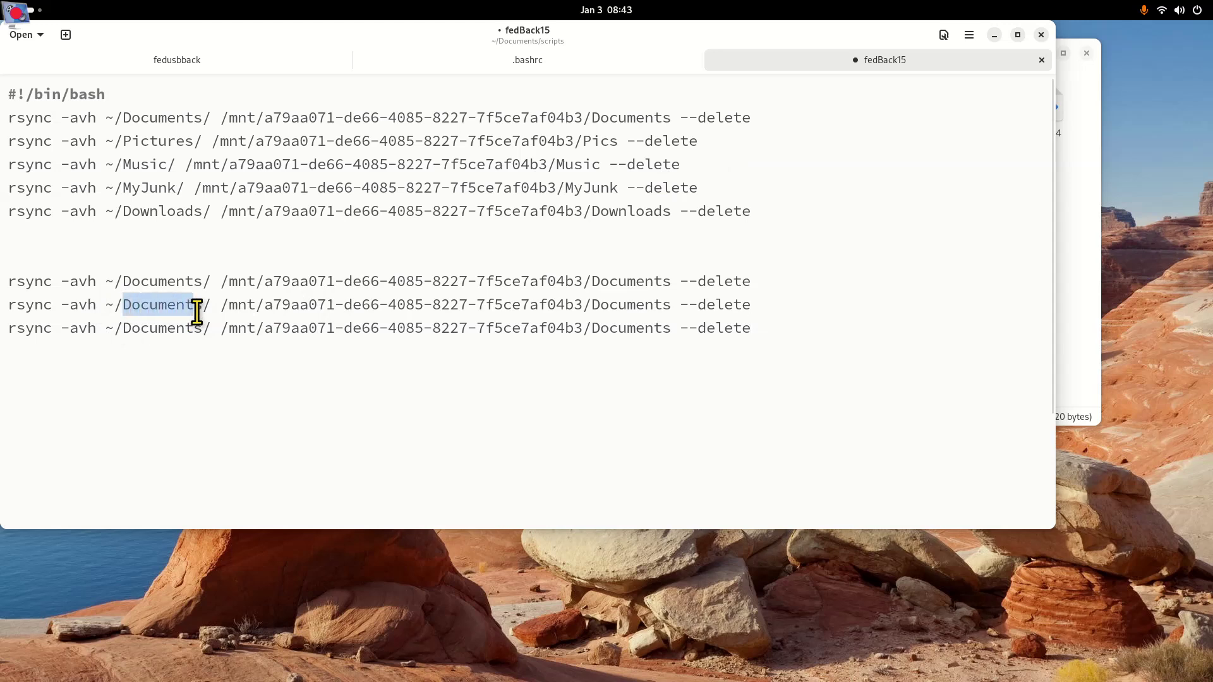
left_click_drag(593, 305, 664, 317)
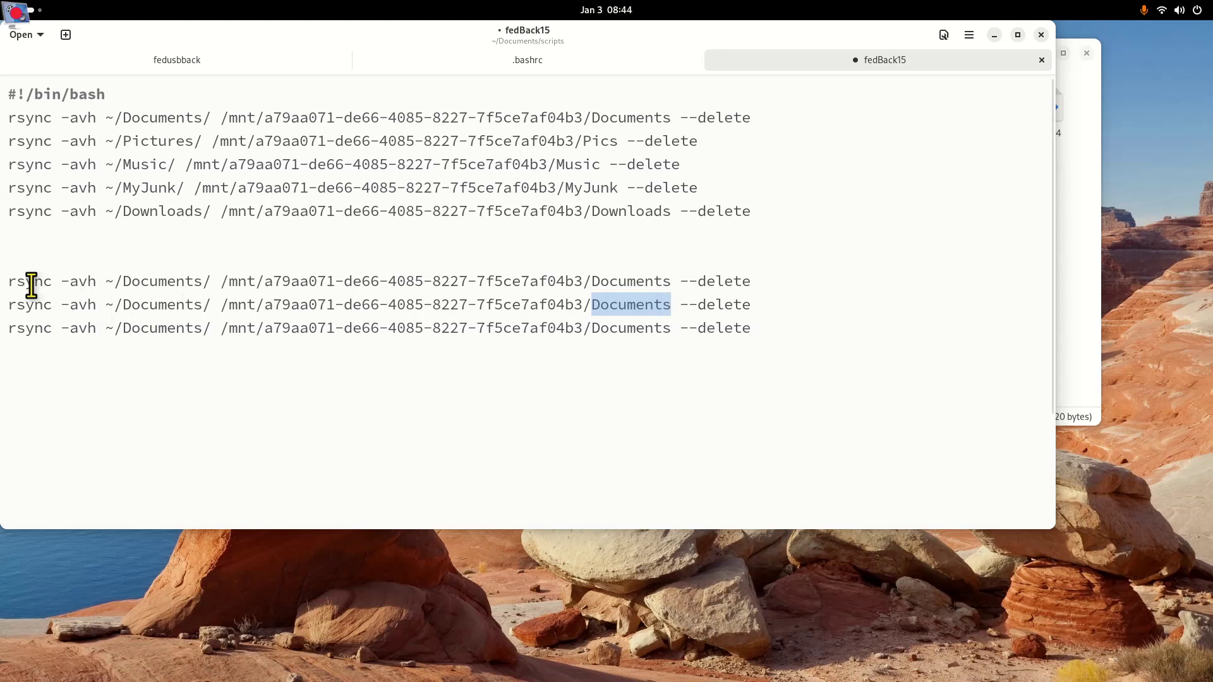
left_click_drag(8, 282, 802, 373)
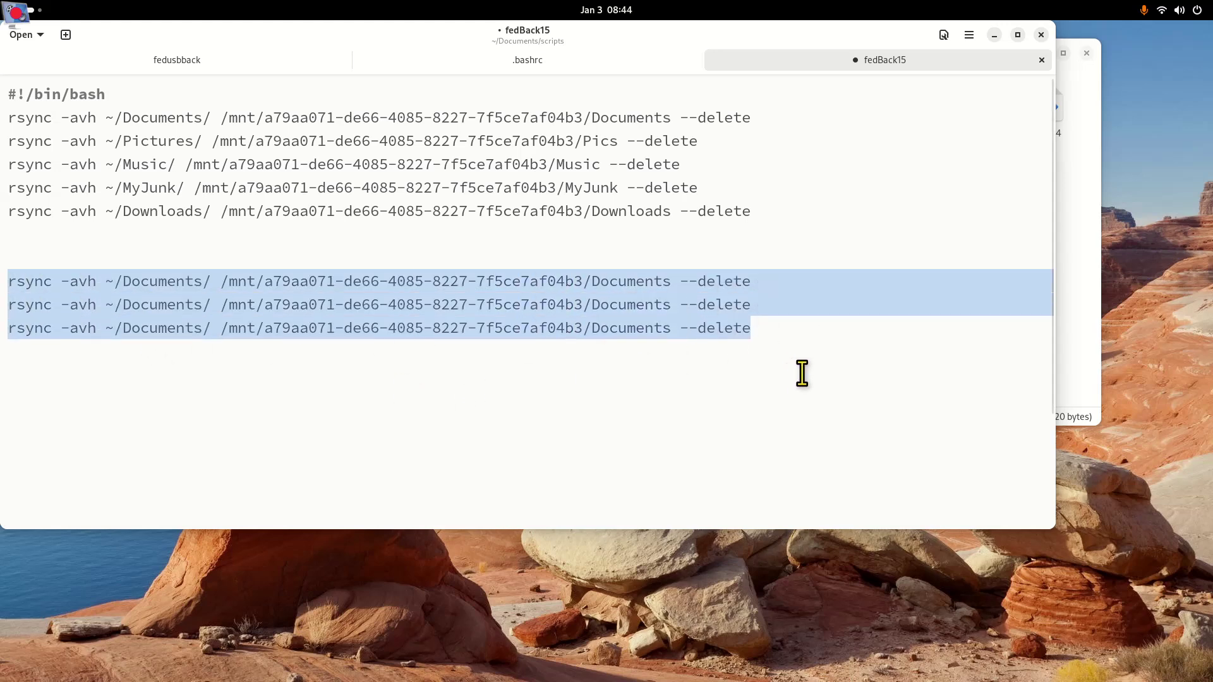
key("BackSpace")
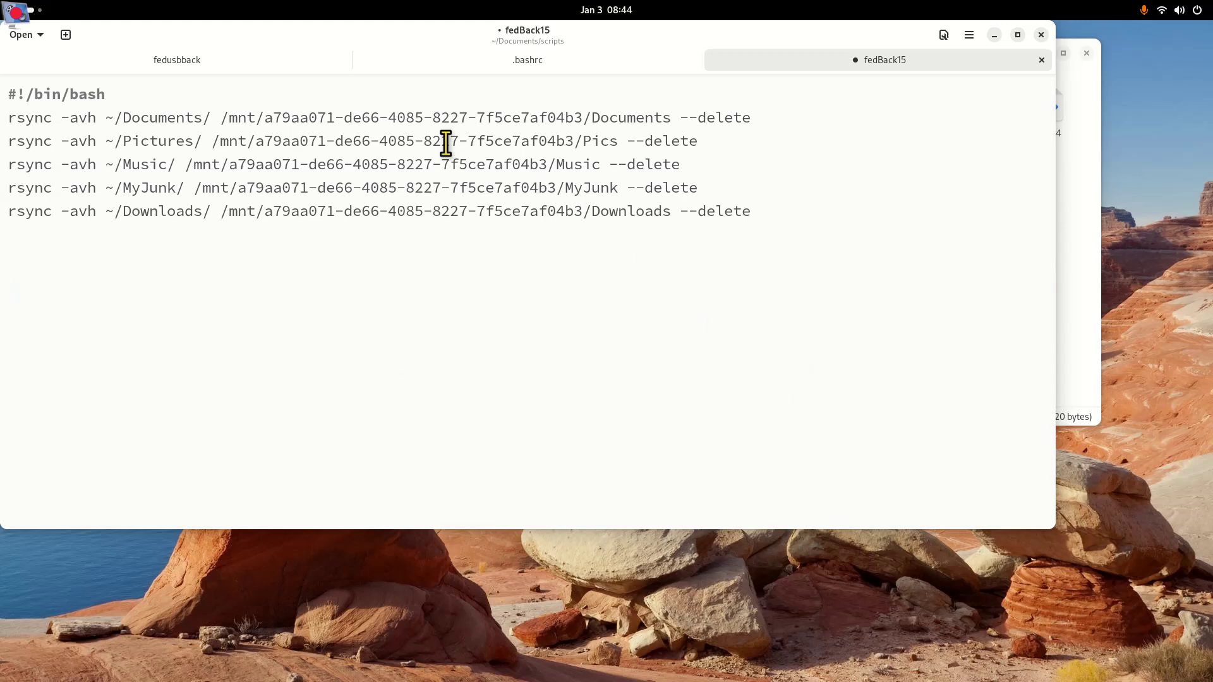
Highlight the mount path and the avh options in the Documents command, and close the editor discarding the changes to fedBack15
left_click_drag(221, 118, 584, 119)
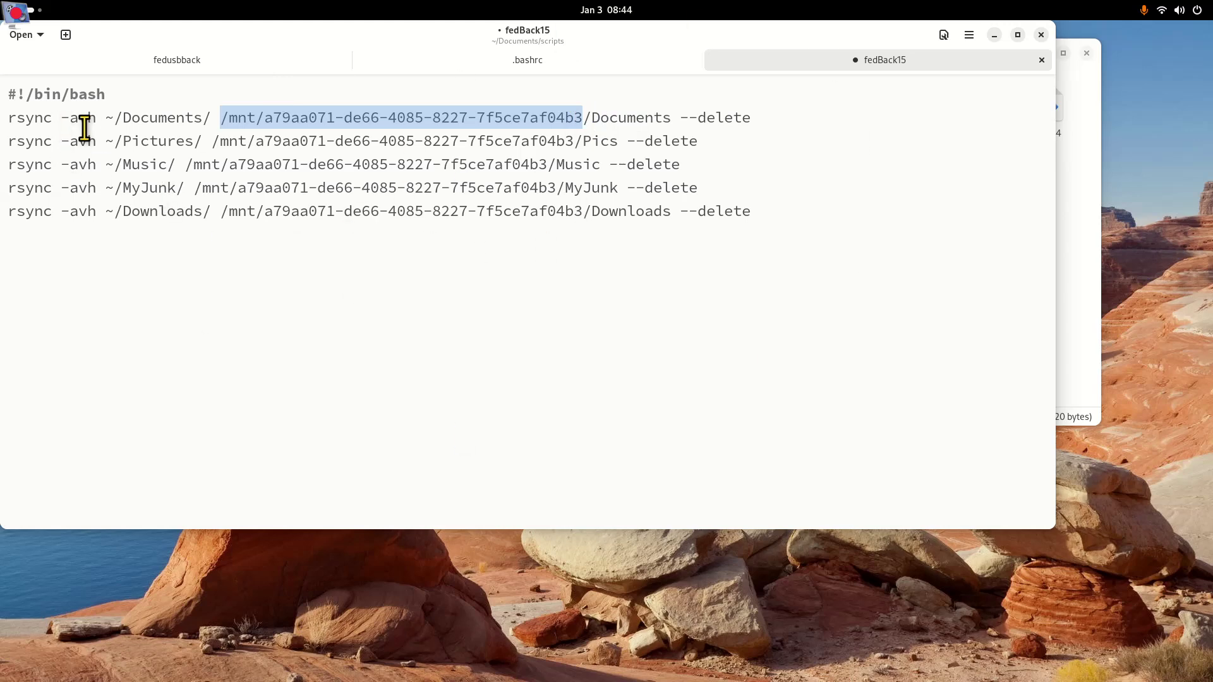
left_click_drag(74, 119, 100, 119)
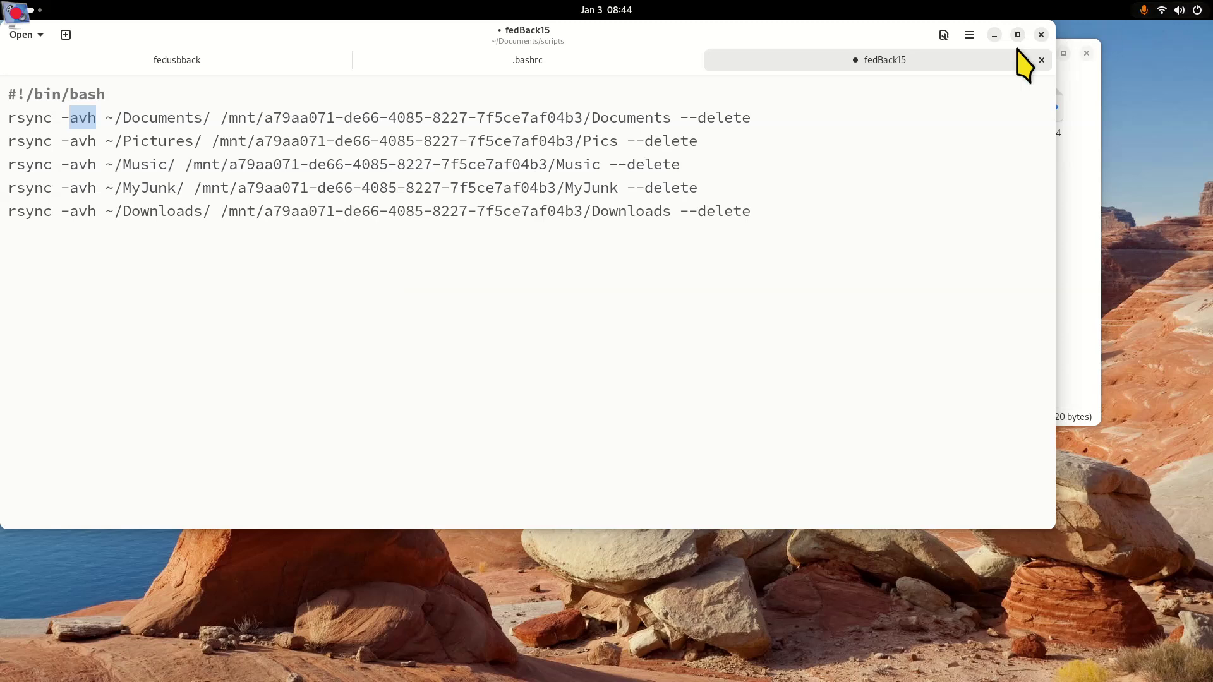
left_click(1041, 34)
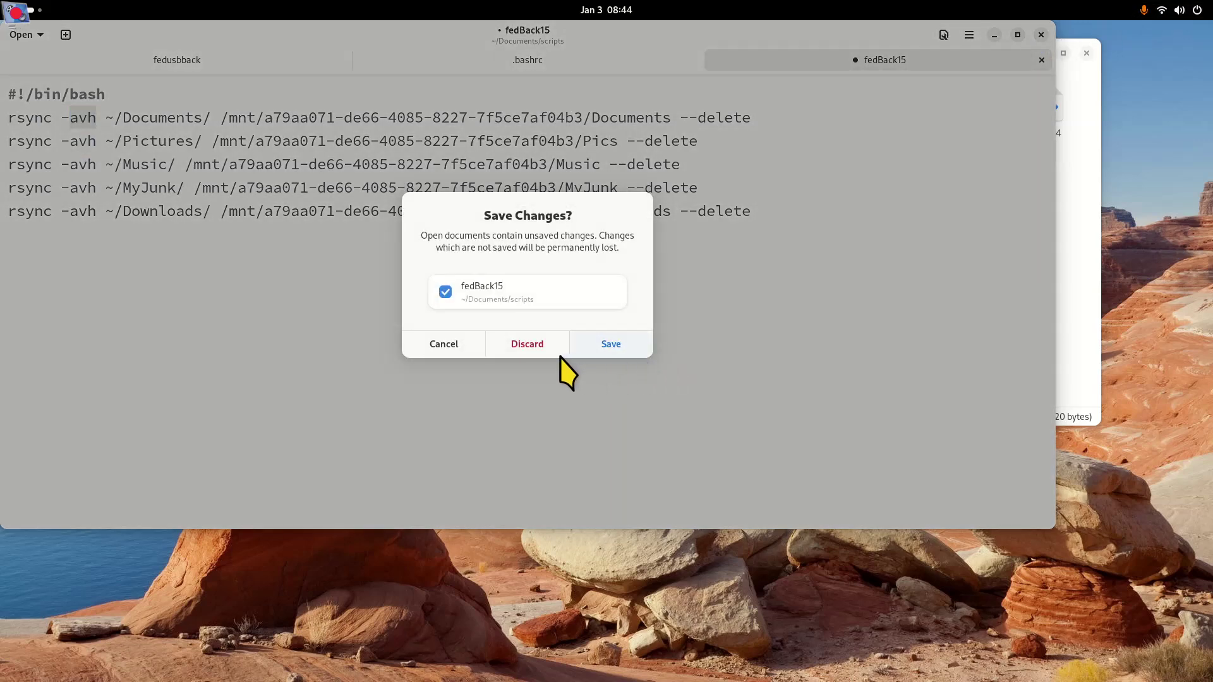
left_click(527, 344)
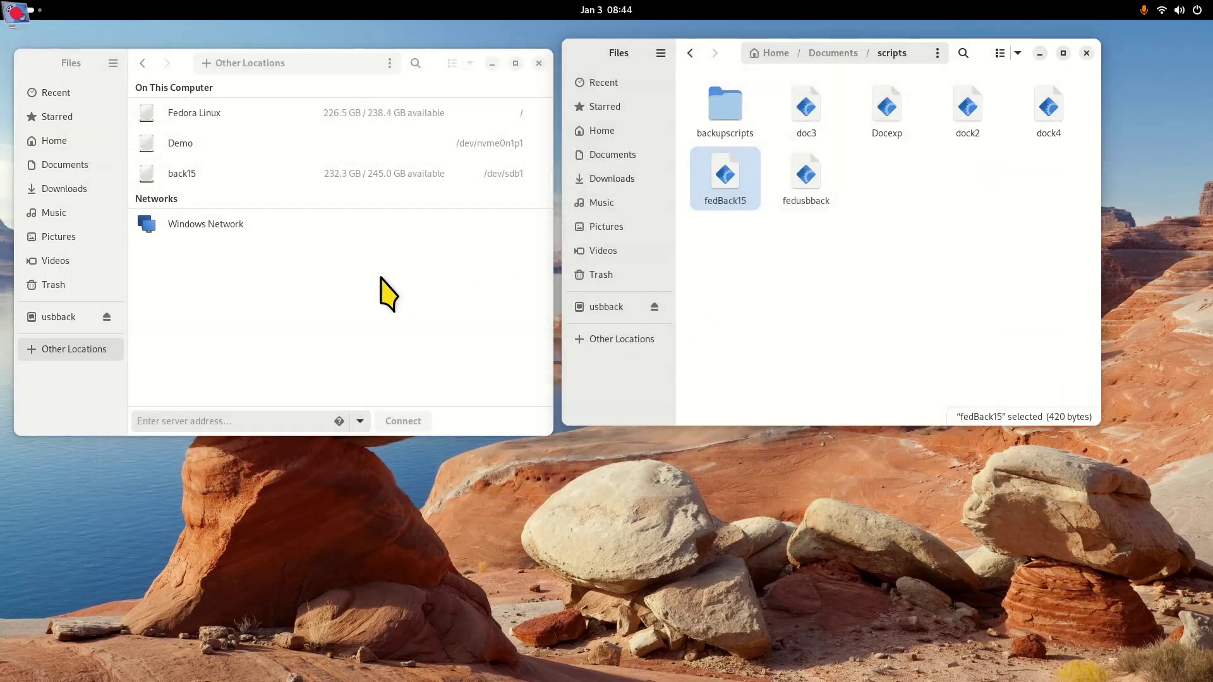
Open the back15 drive in Files, and run the fedBack15 script as a program
left_click(193, 176)
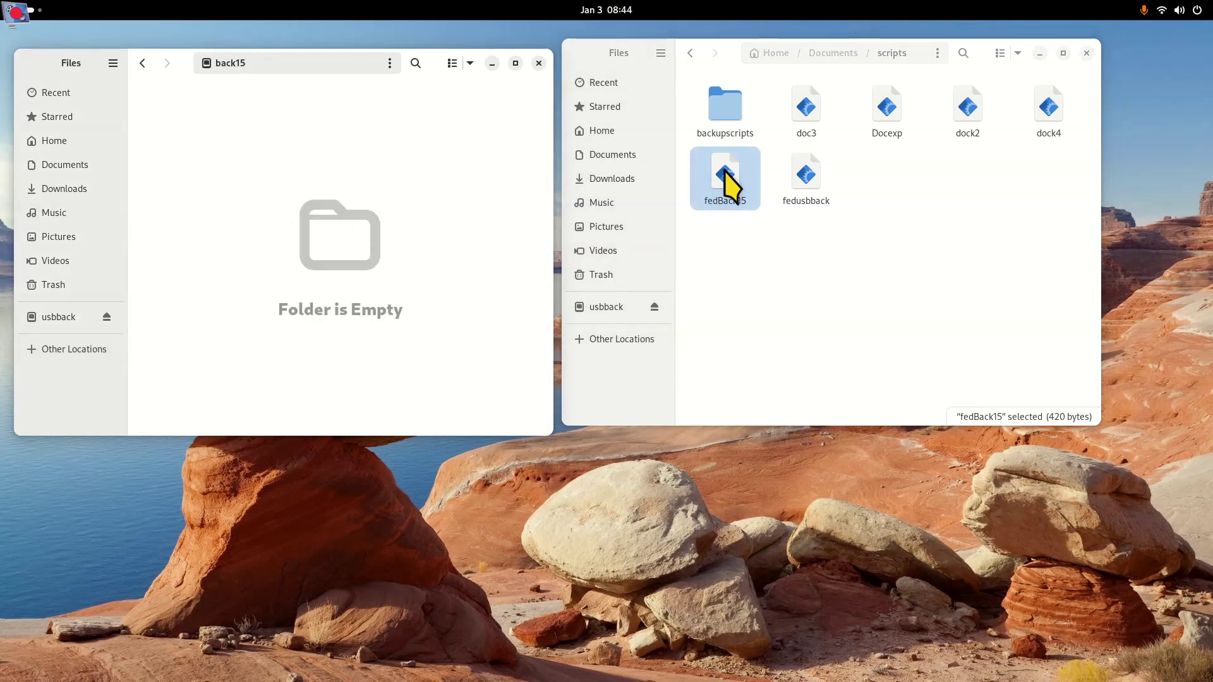
right_click(725, 172)
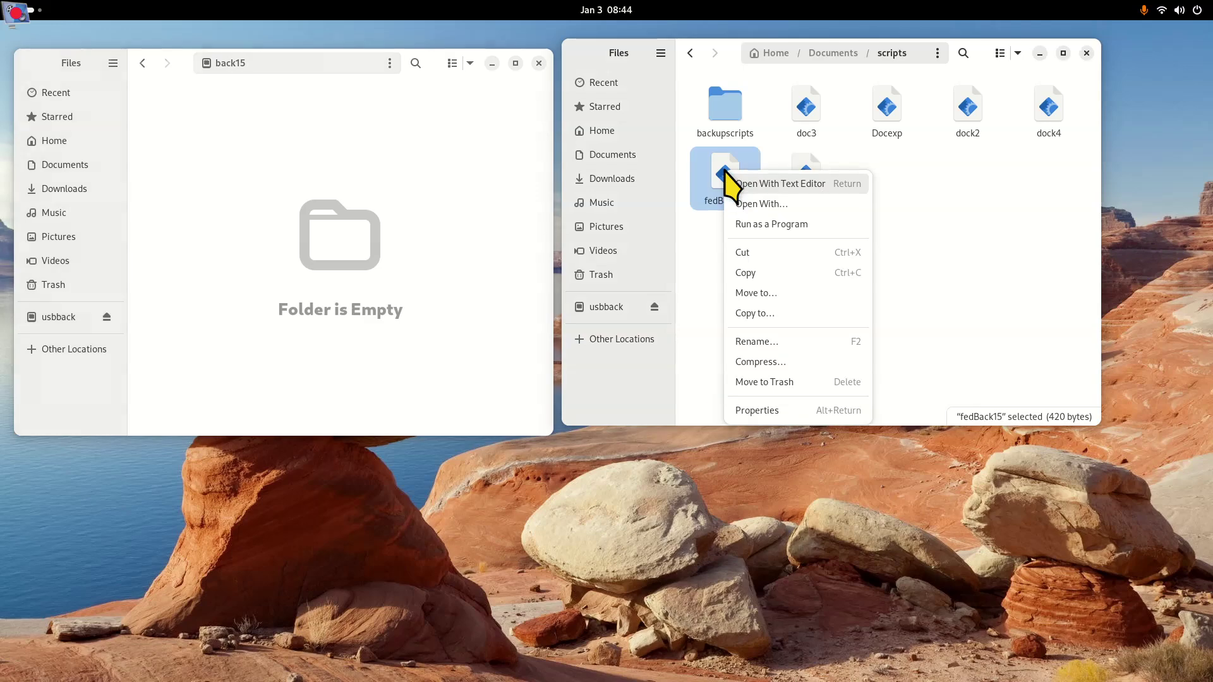
left_click(777, 226)
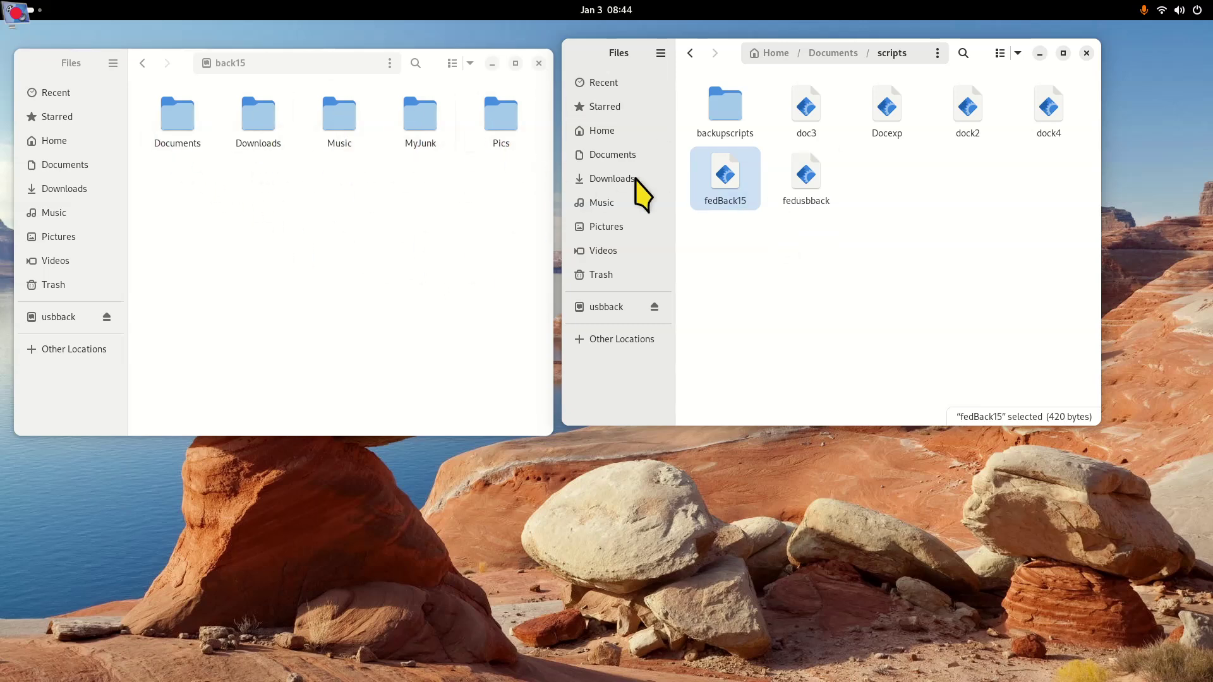
Look at the rsync commands in fedBack15, and close the editor
double_click(728, 186)
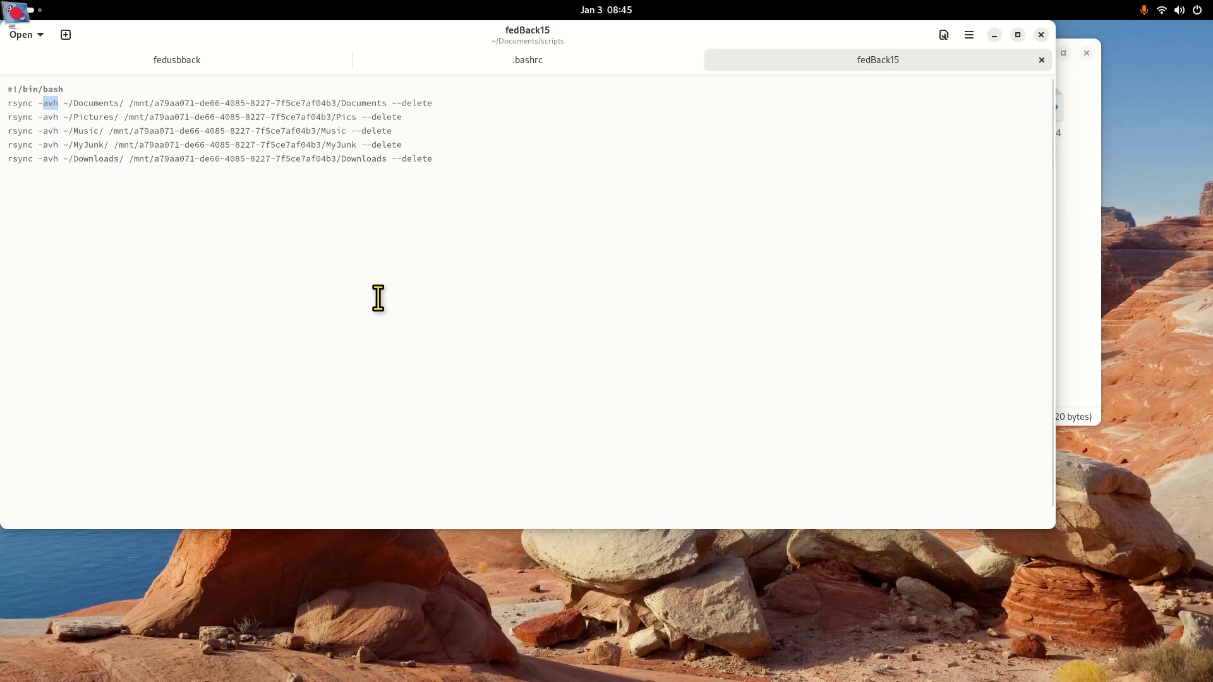
left_click(1041, 35)
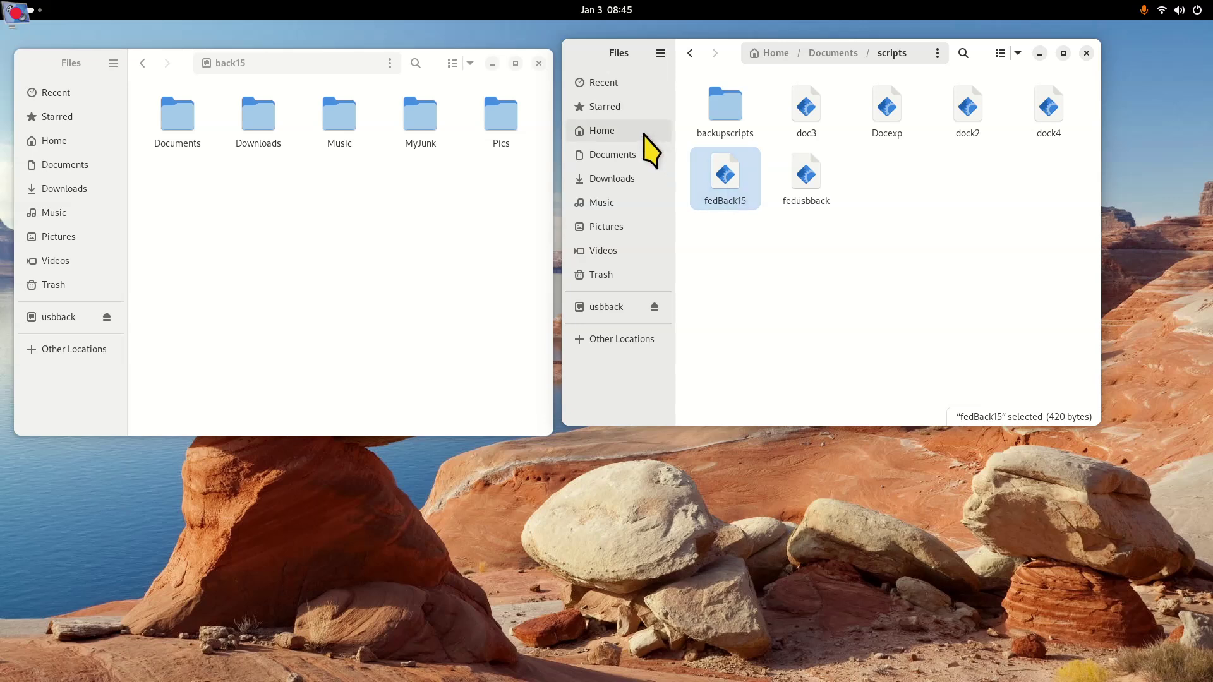
Show the hidden files in the home folder, and open .bashrc
left_click(622, 131)
left_click(822, 262)
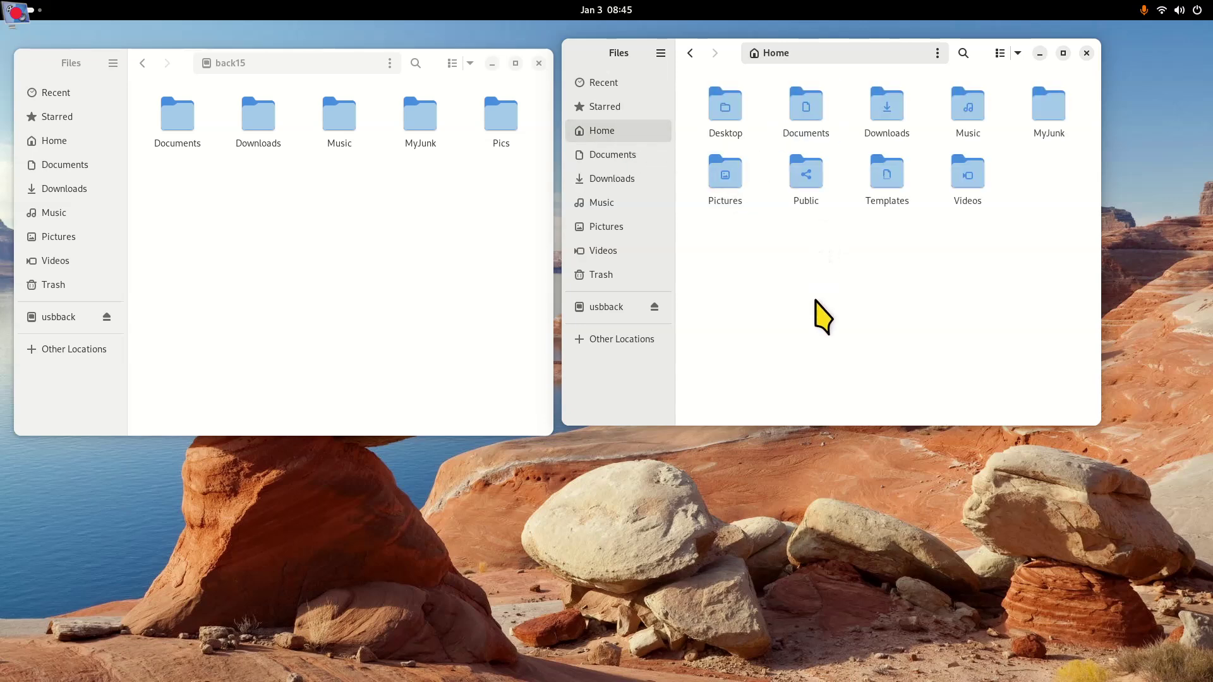
key("ctrl+h")
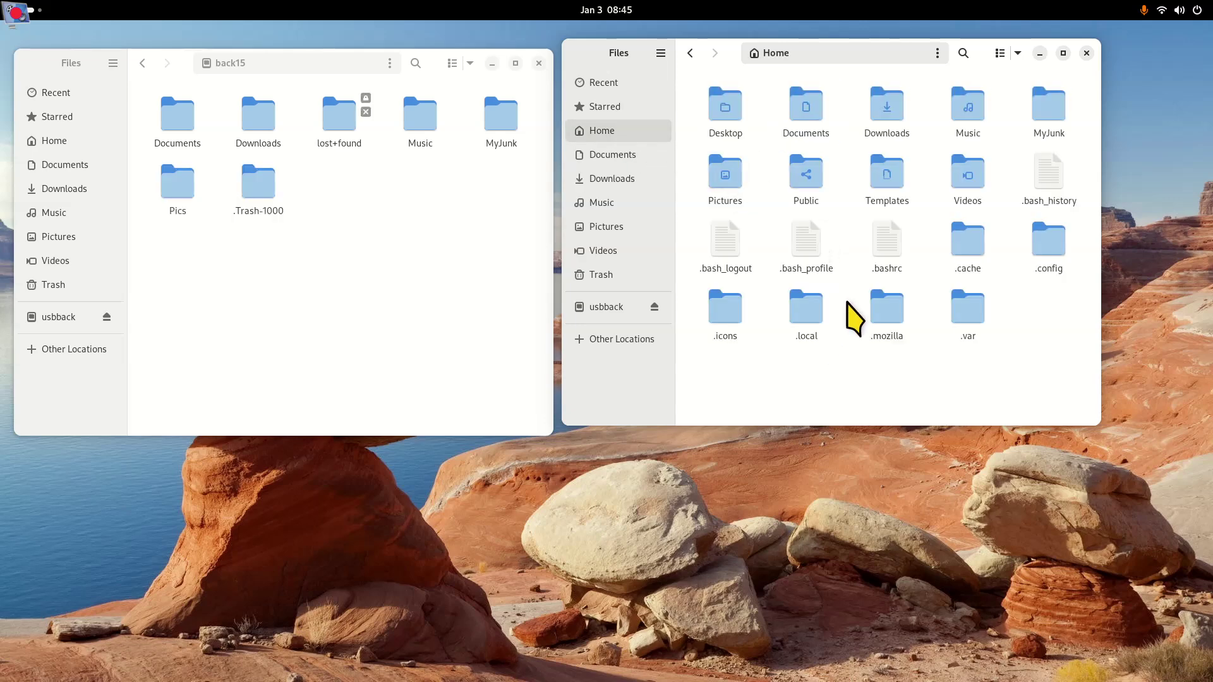
double_click(892, 256)
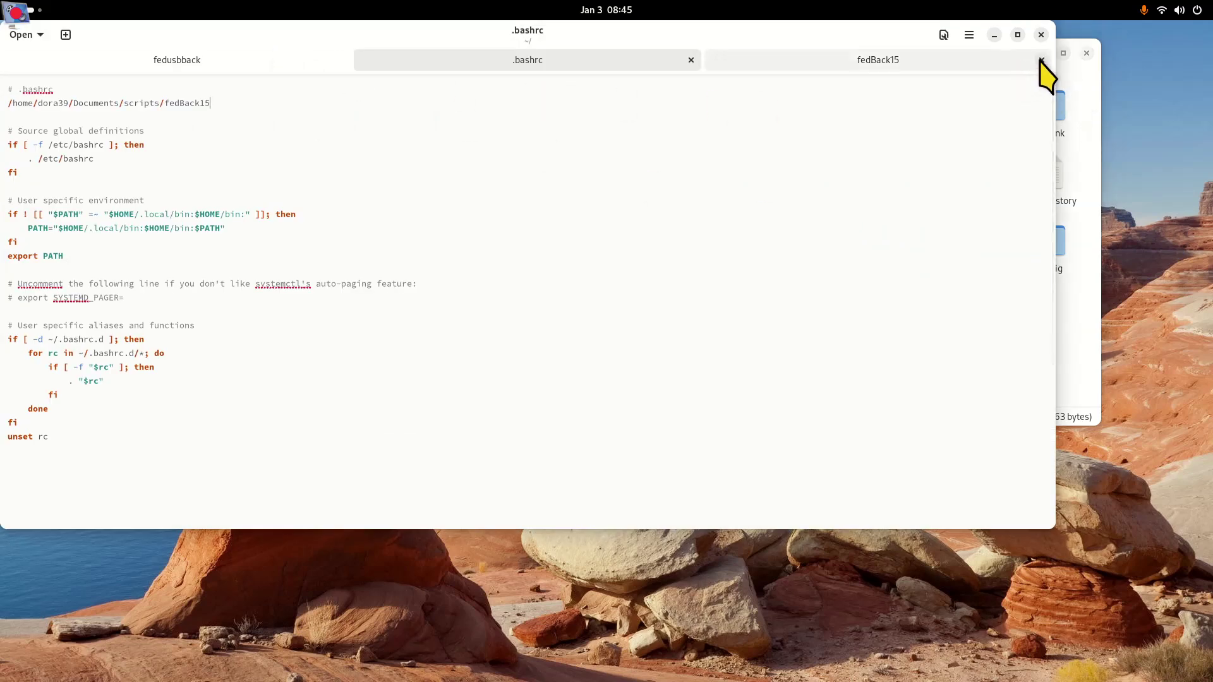
Close the fedBack15 and .bashrc documents, and close the text editor
left_click(1042, 60)
left_click(1041, 59)
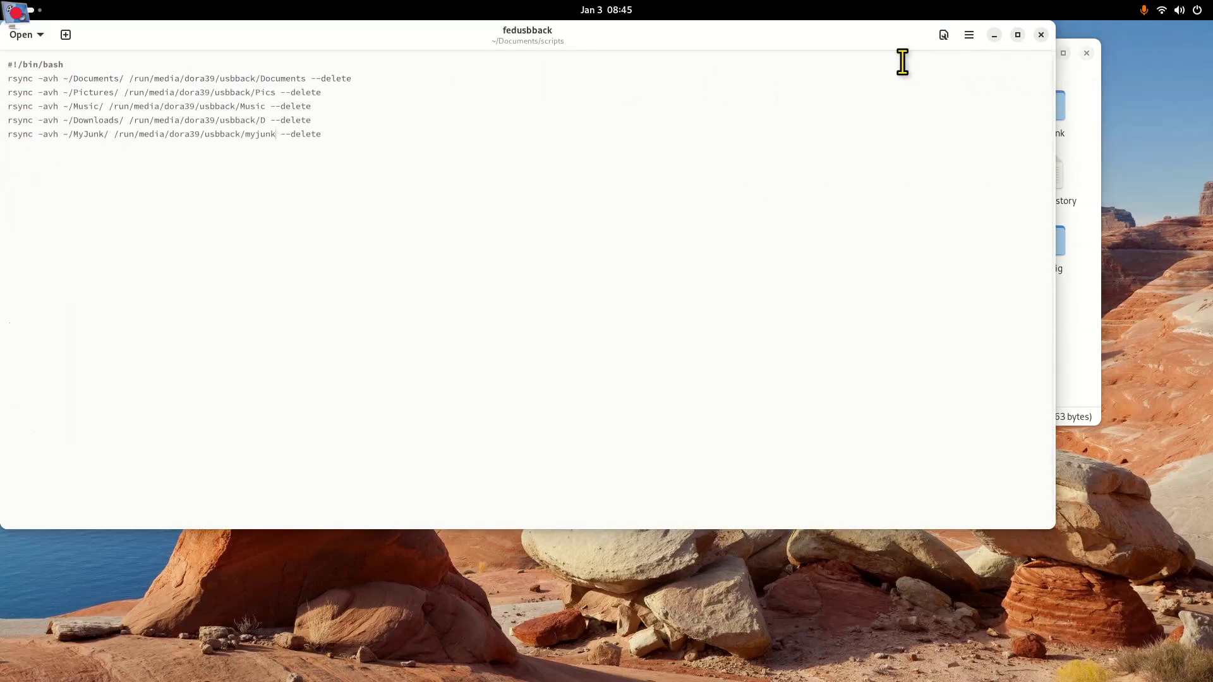
left_click(1042, 35)
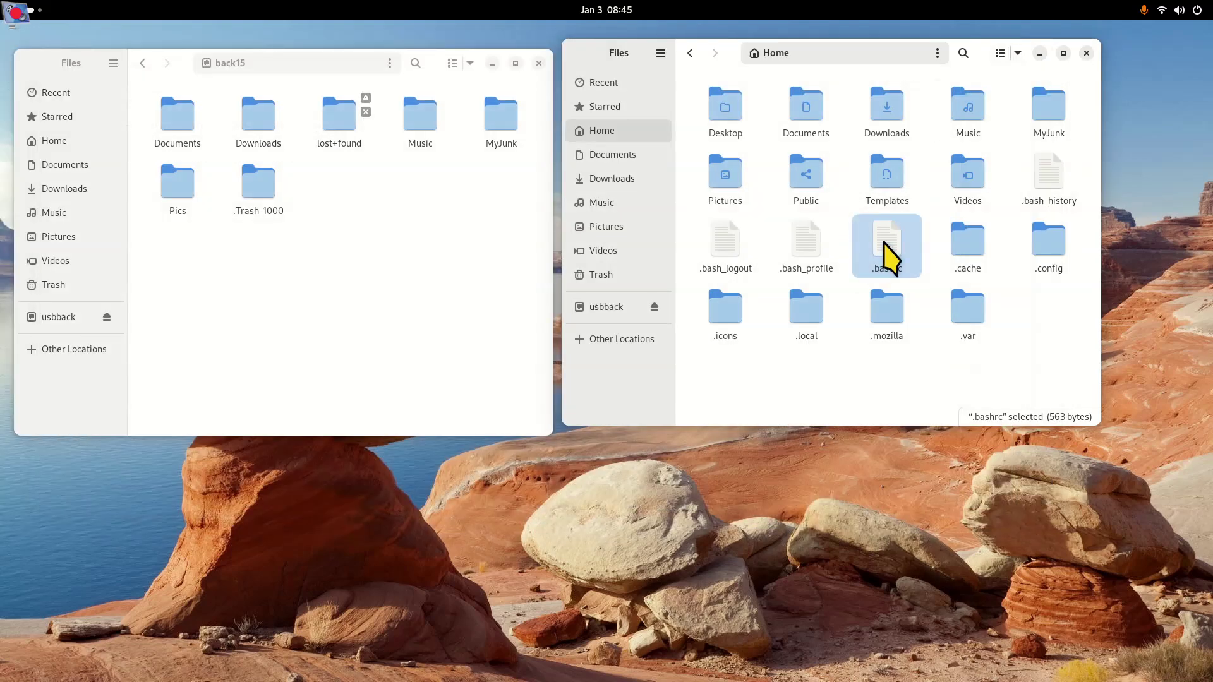
Reopen .bashrc from the home folder, move the editor window aside, and enlarge its text
key("Return")
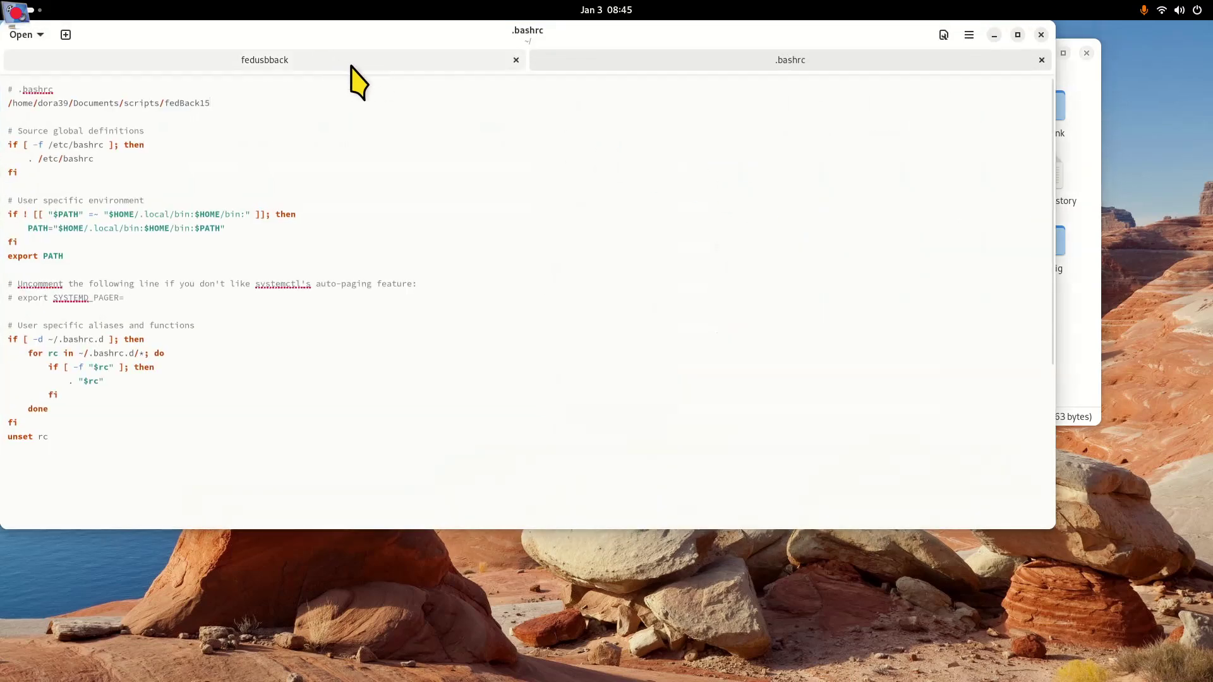
left_click_drag(400, 50, 596, 113)
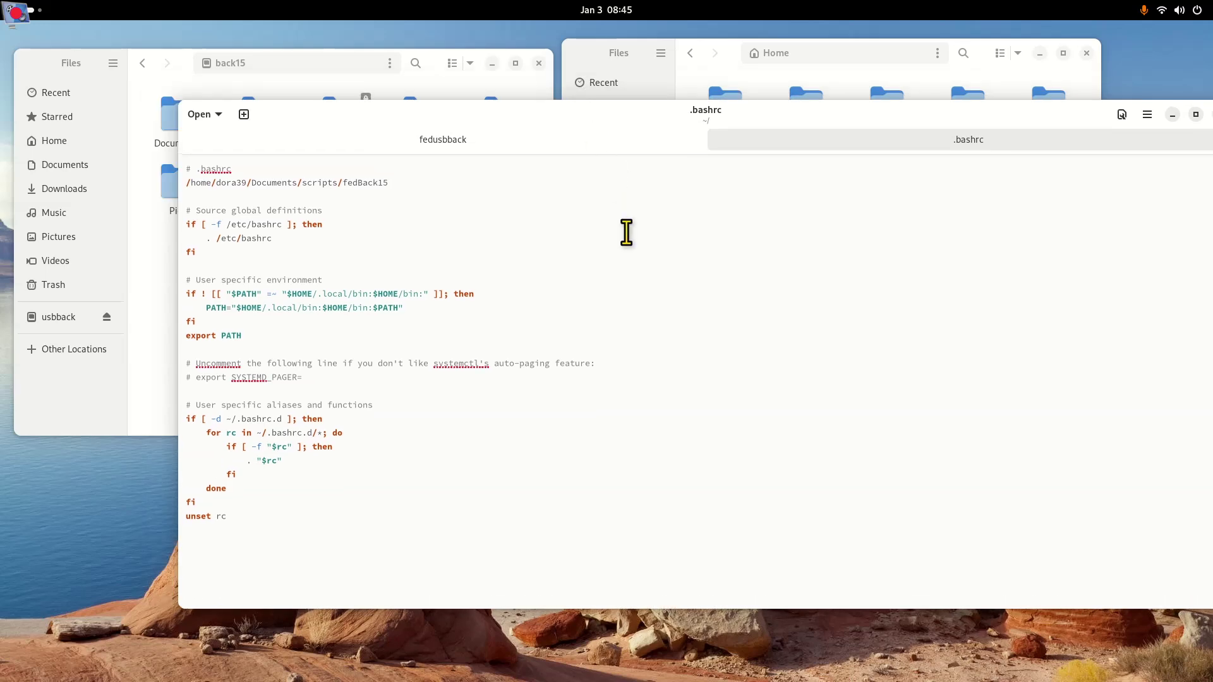
key("ctrl+plus")
key("ctrl+plus")
key("ctrl+plus")
key("ctrl+plus")
key("ctrl+plus")
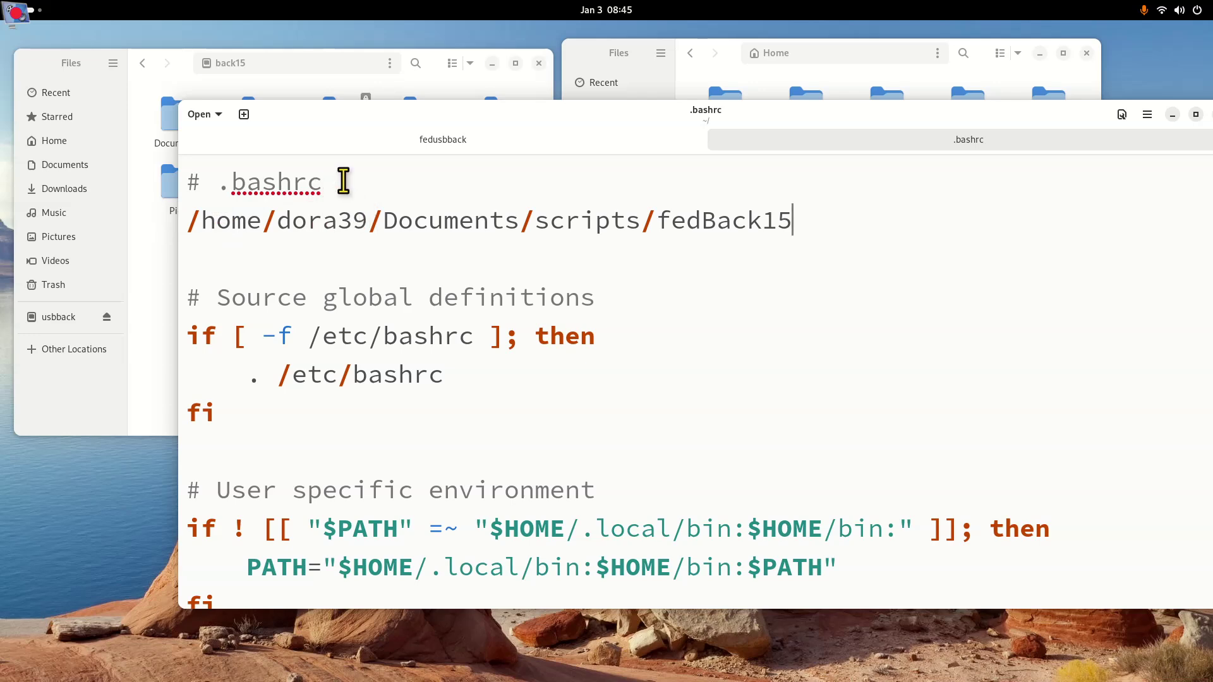
Delete the fedBack15 script path from .bashrc, and insert a blank line below the # .bashrc comment
left_click_drag(186, 220, 818, 208)
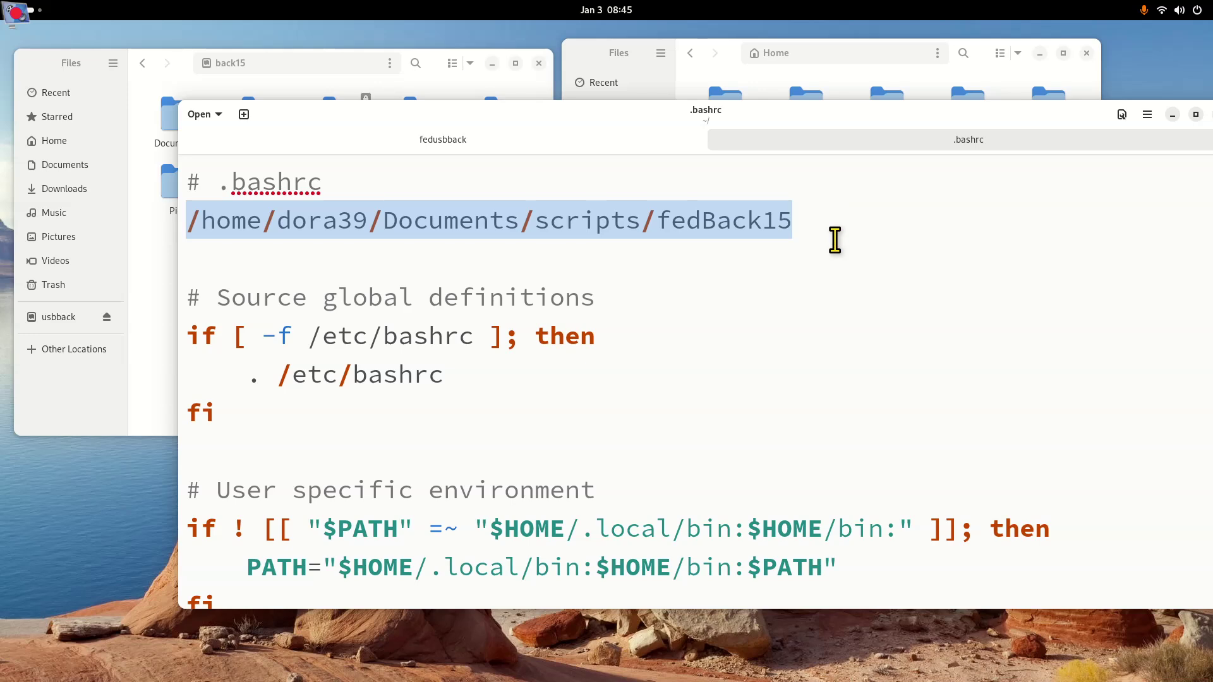
key("BackSpace")
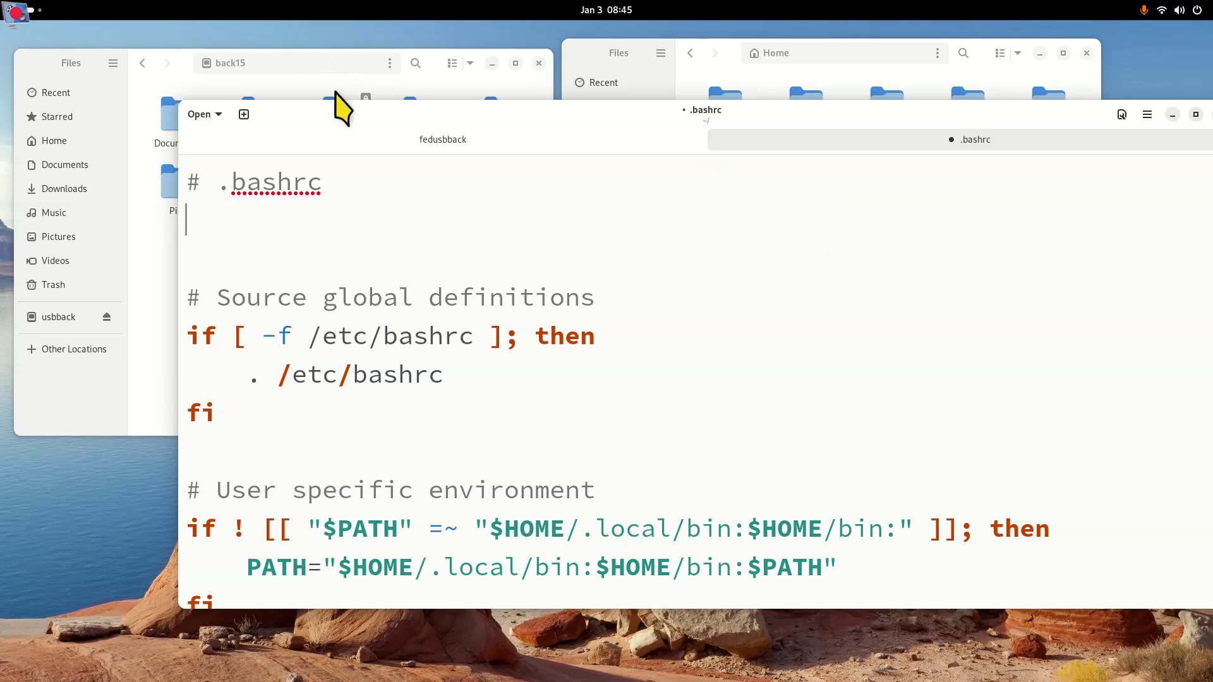
left_click(323, 183)
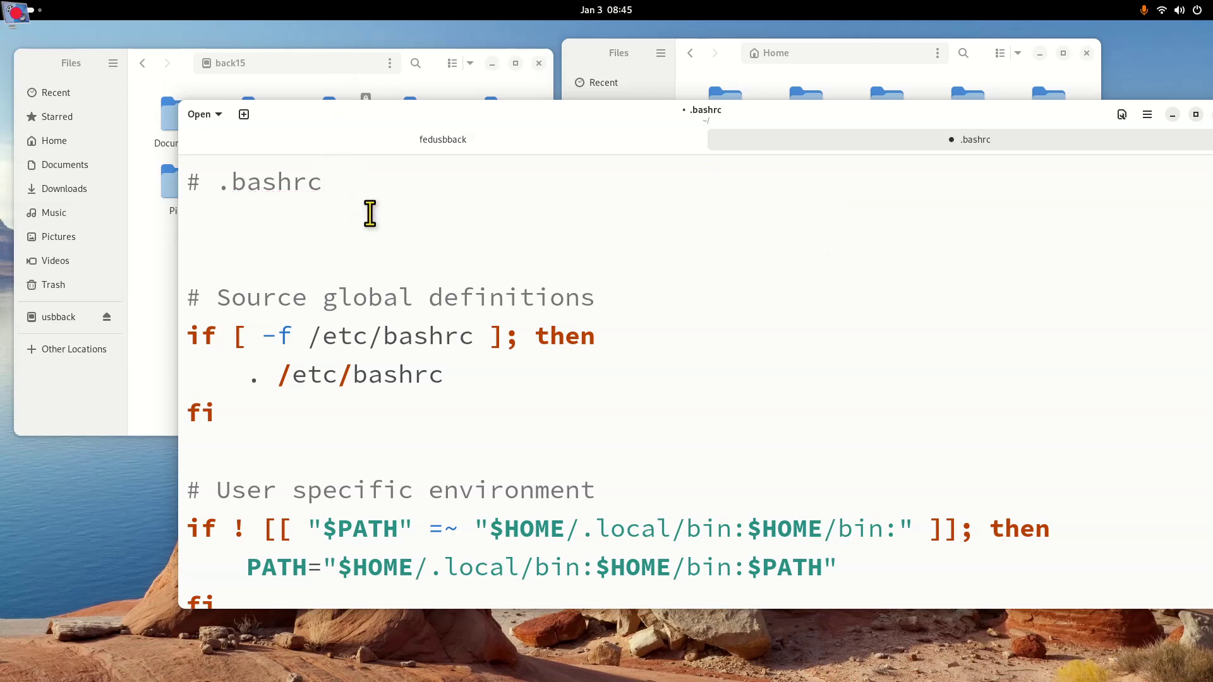
key("Return")
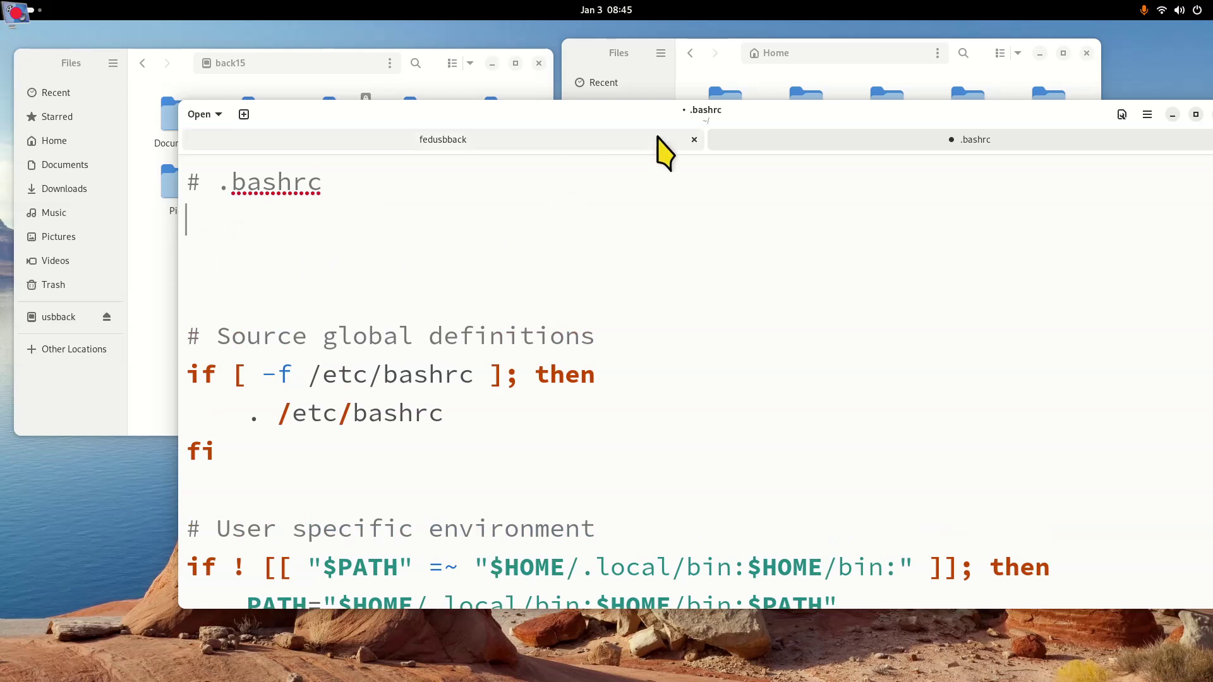
Move the .bashrc editor window aside, open the scripts folder inside the home Documents folder, and copy its location
left_click_drag(657, 132, 616, 383)
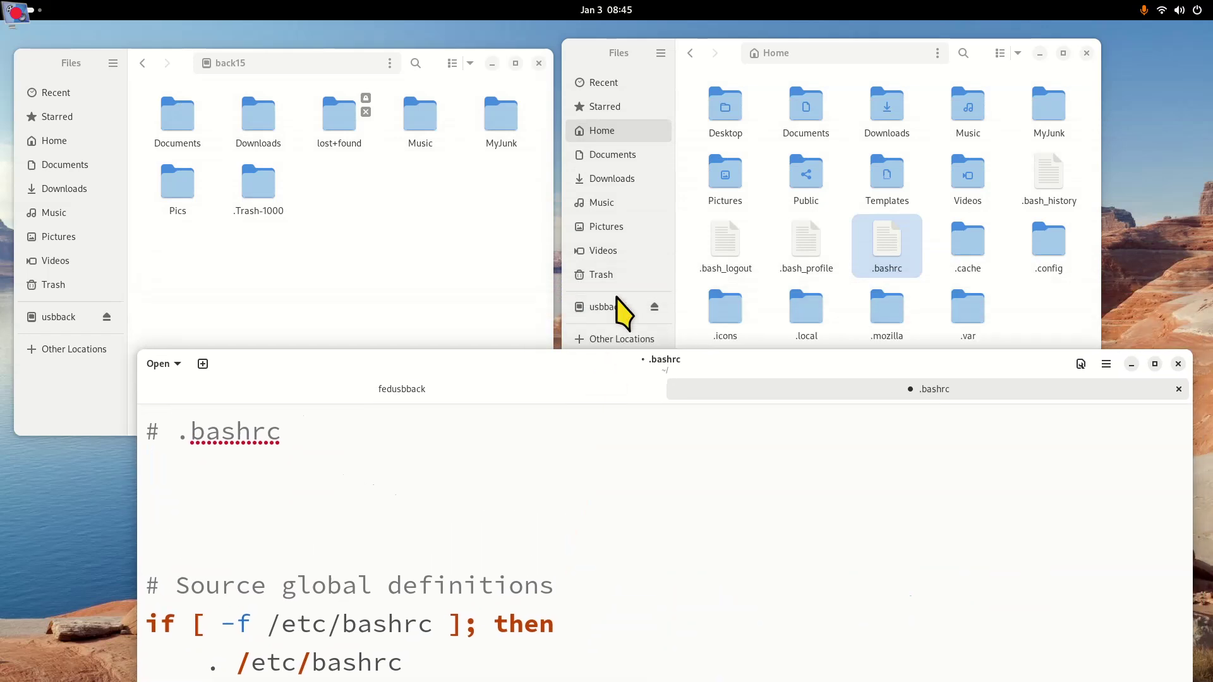
left_click(604, 131)
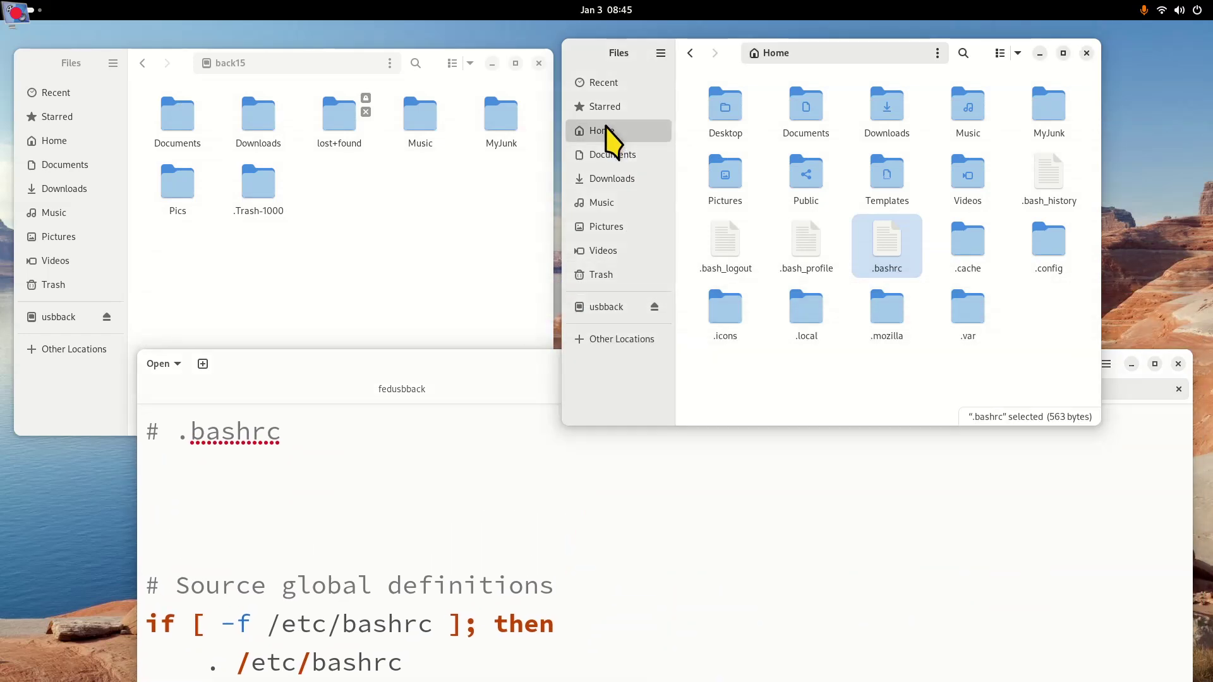
double_click(811, 106)
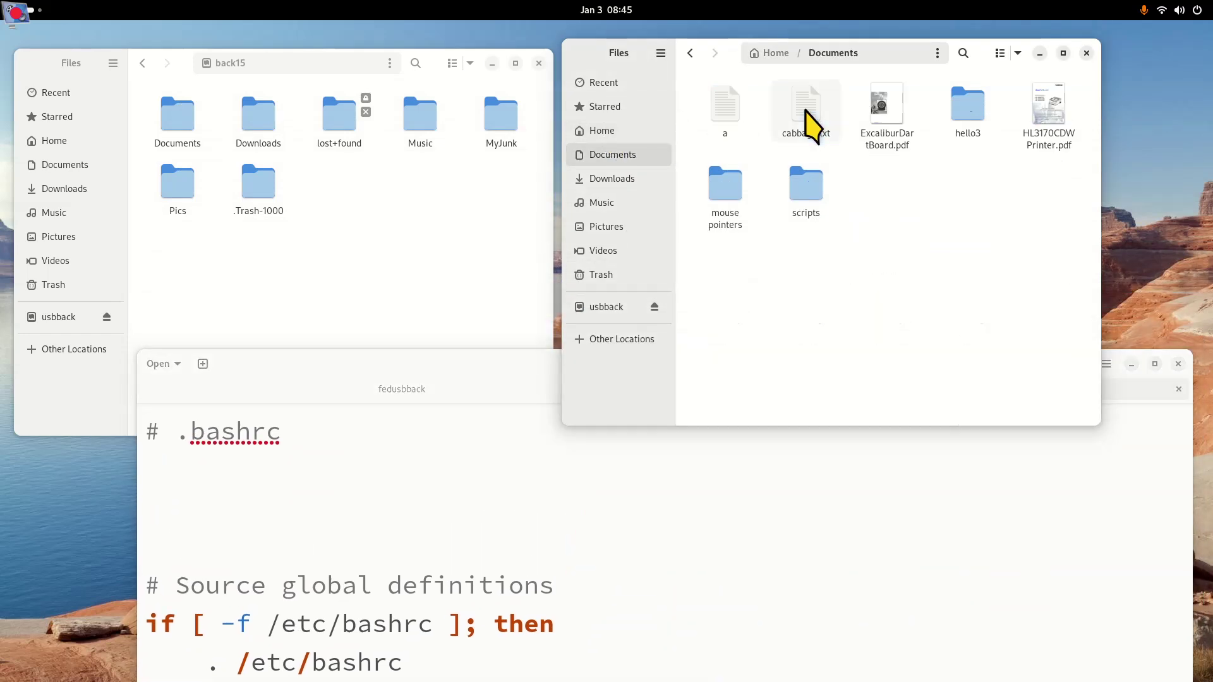
double_click(804, 183)
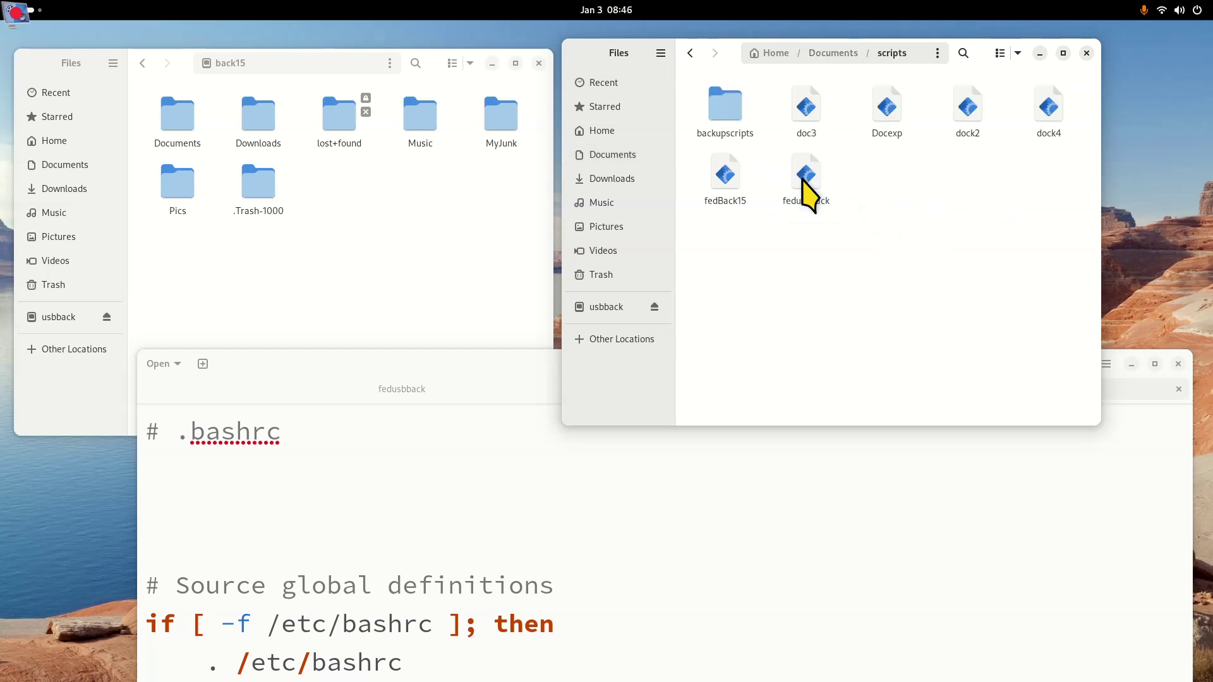
left_click(717, 178)
left_click_drag(731, 180, 347, 225)
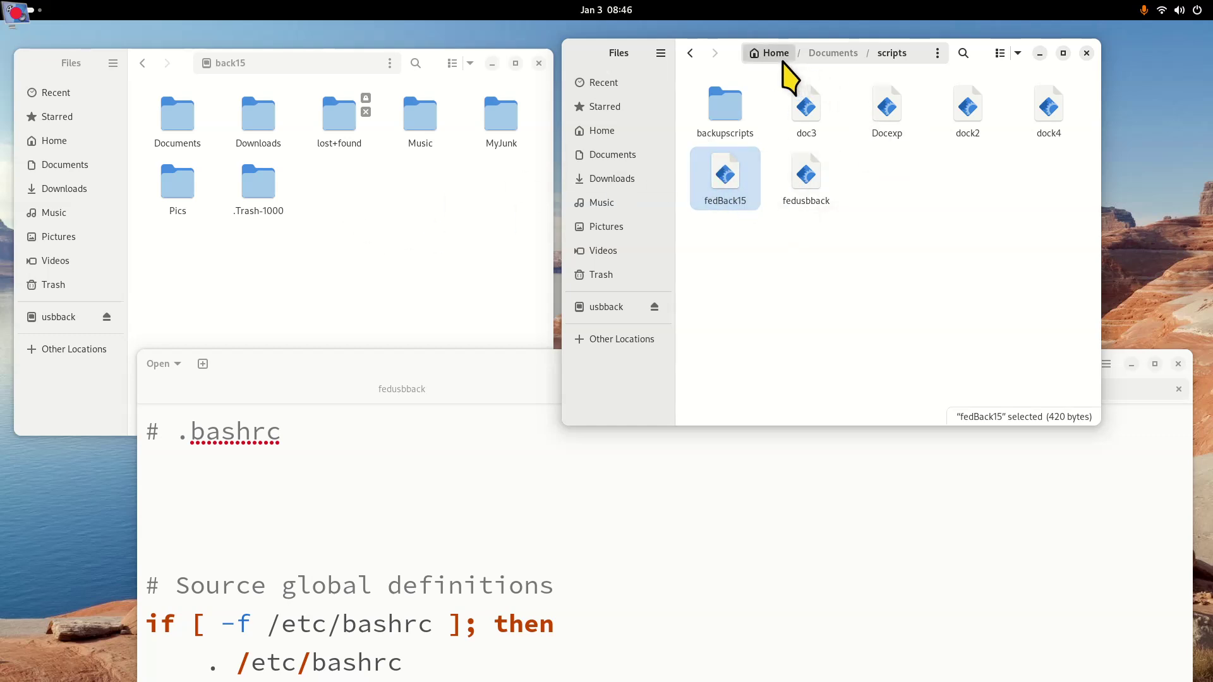
left_click(938, 53)
left_click(915, 176)
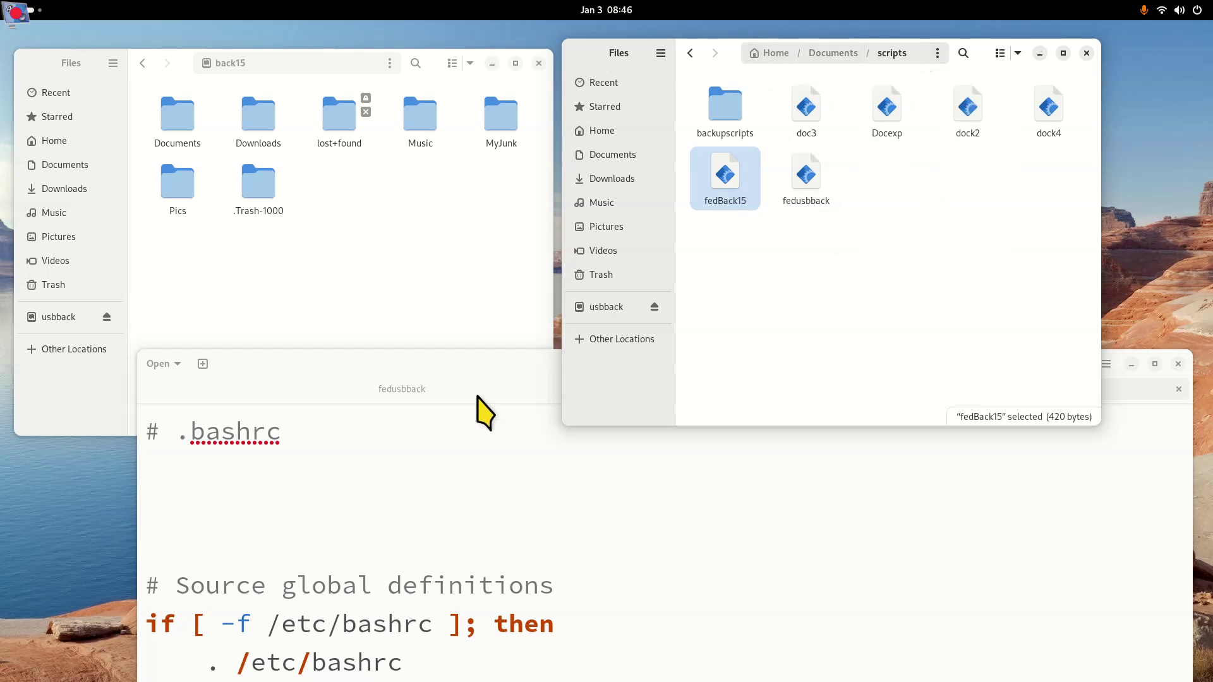
Paste the scripts folder location below the # .bashrc comment, and add /fedBack15 to complete the script path
left_click(306, 466)
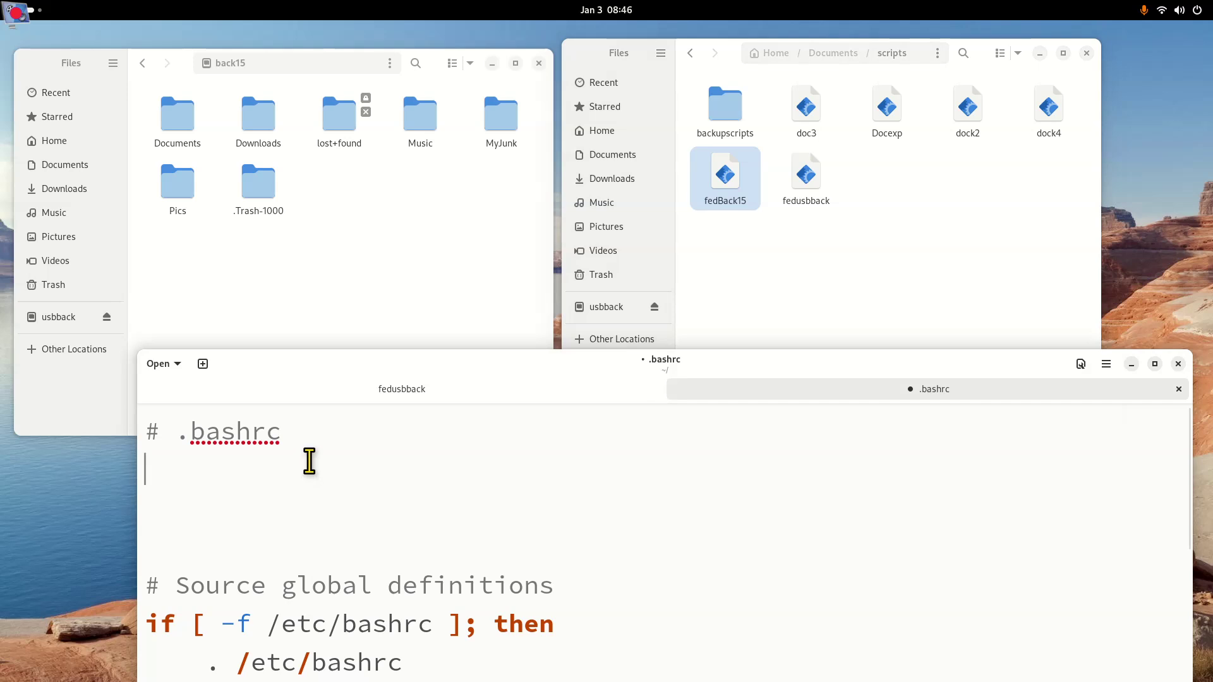
key("ctrl+v")
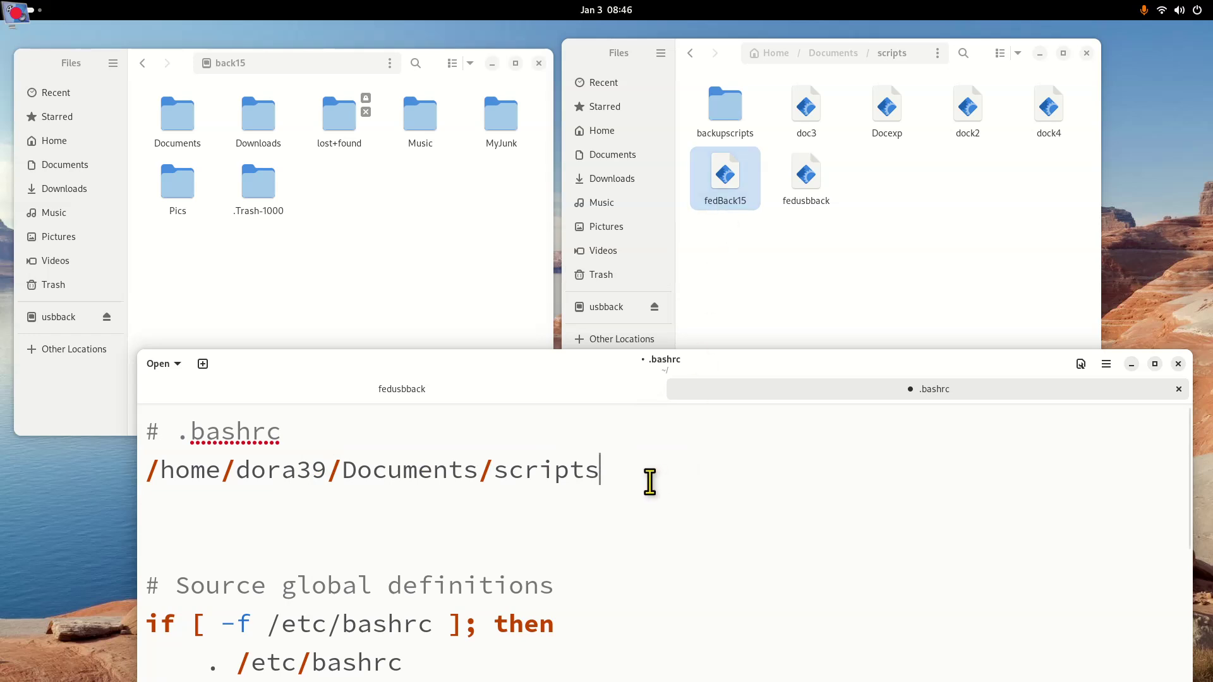
type("/fedBack15")
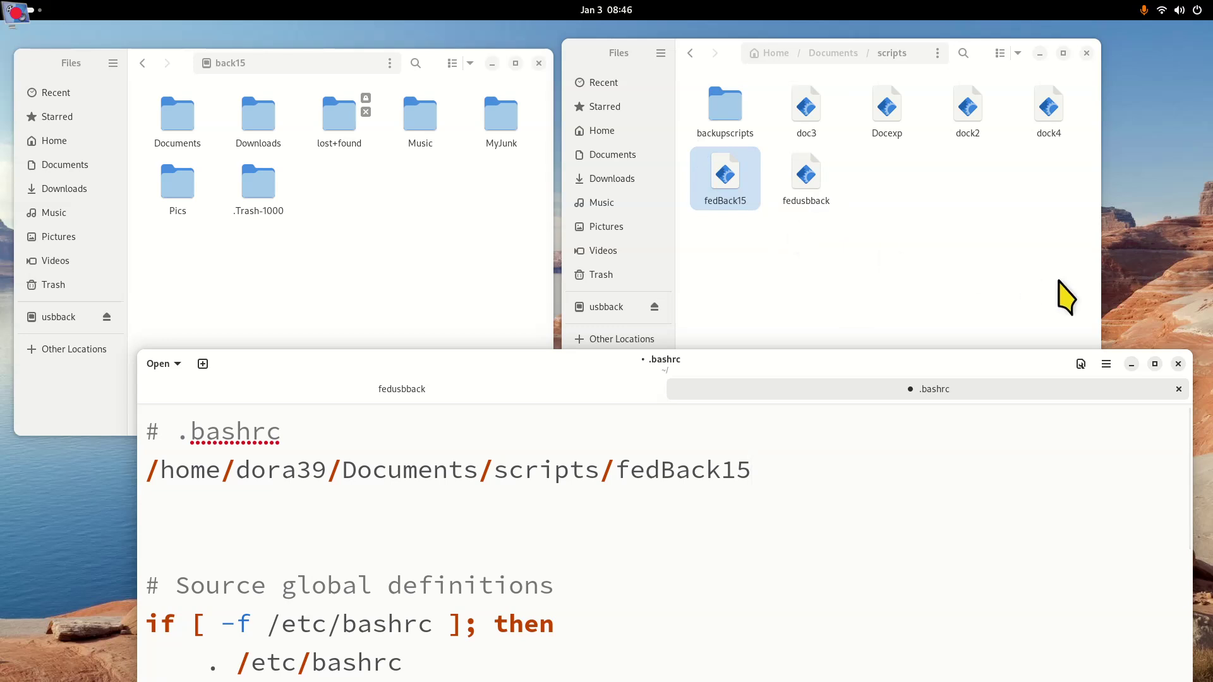
Close the text editor, and discard the unsaved changes to .bashrc
left_click(1178, 364)
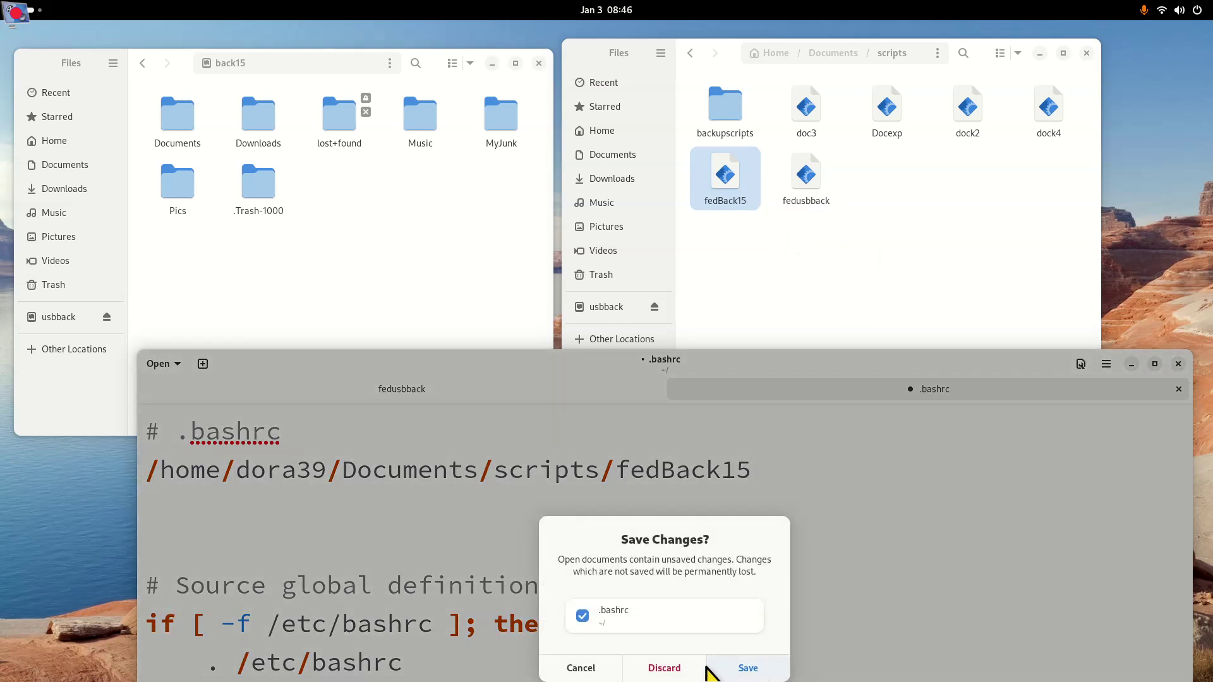
left_click(592, 668)
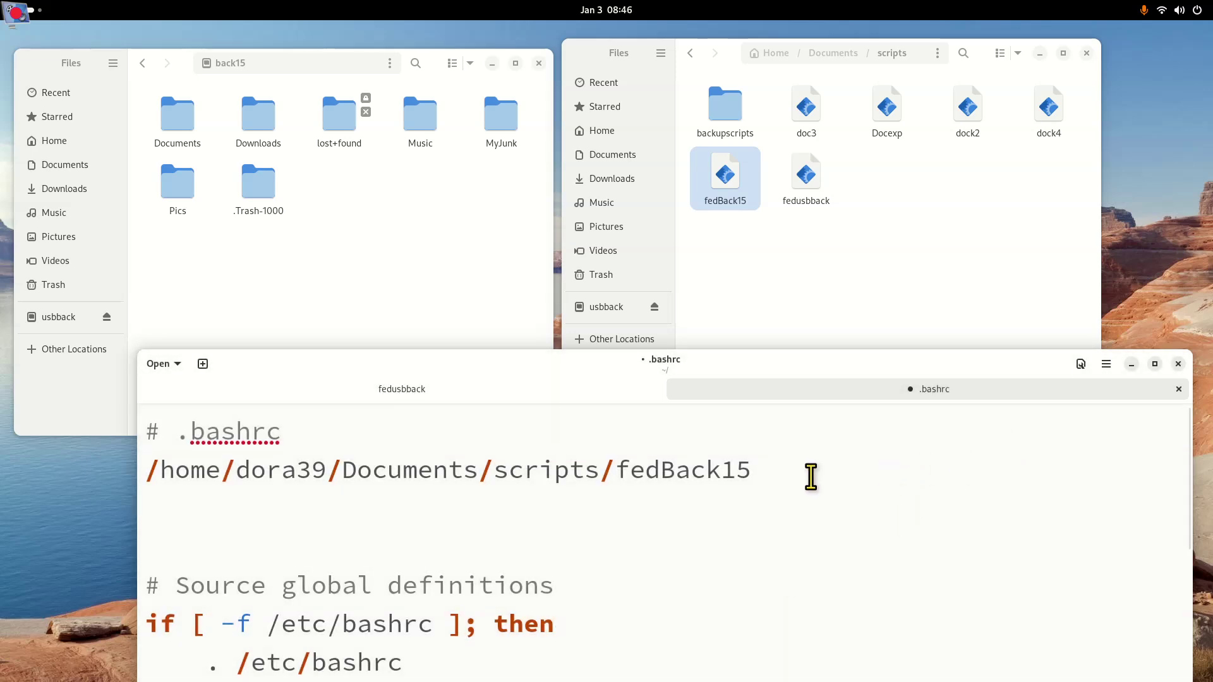
left_click(1179, 364)
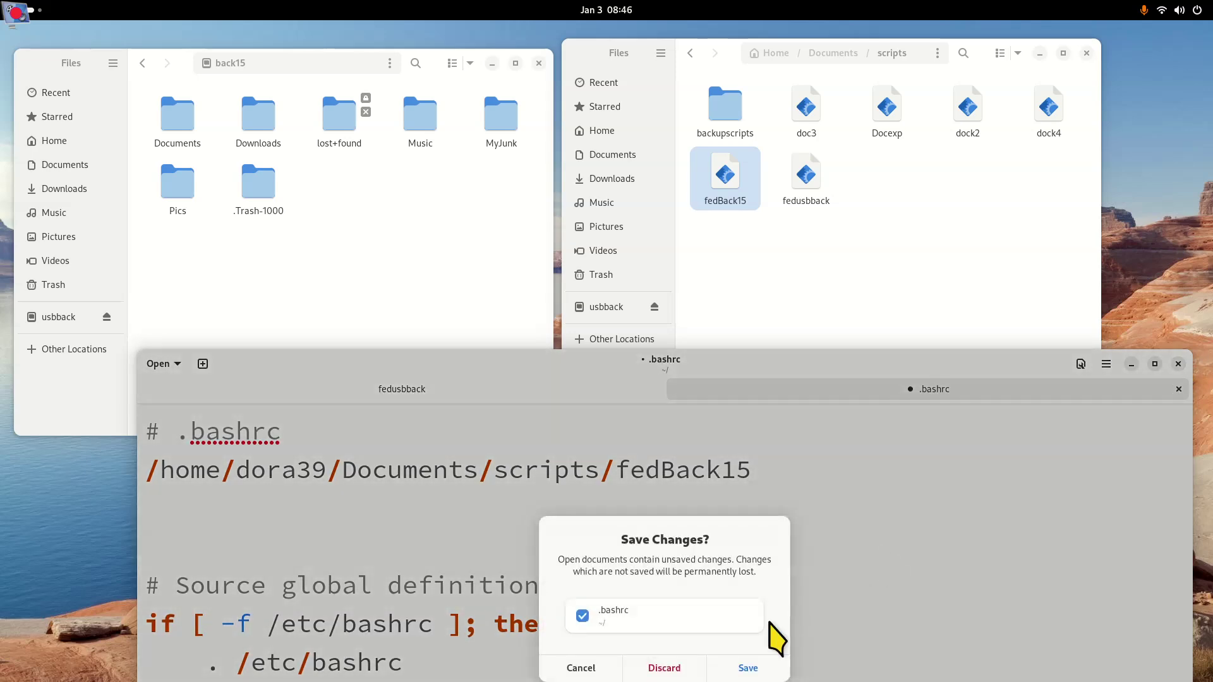
left_click(660, 666)
left_click(794, 277)
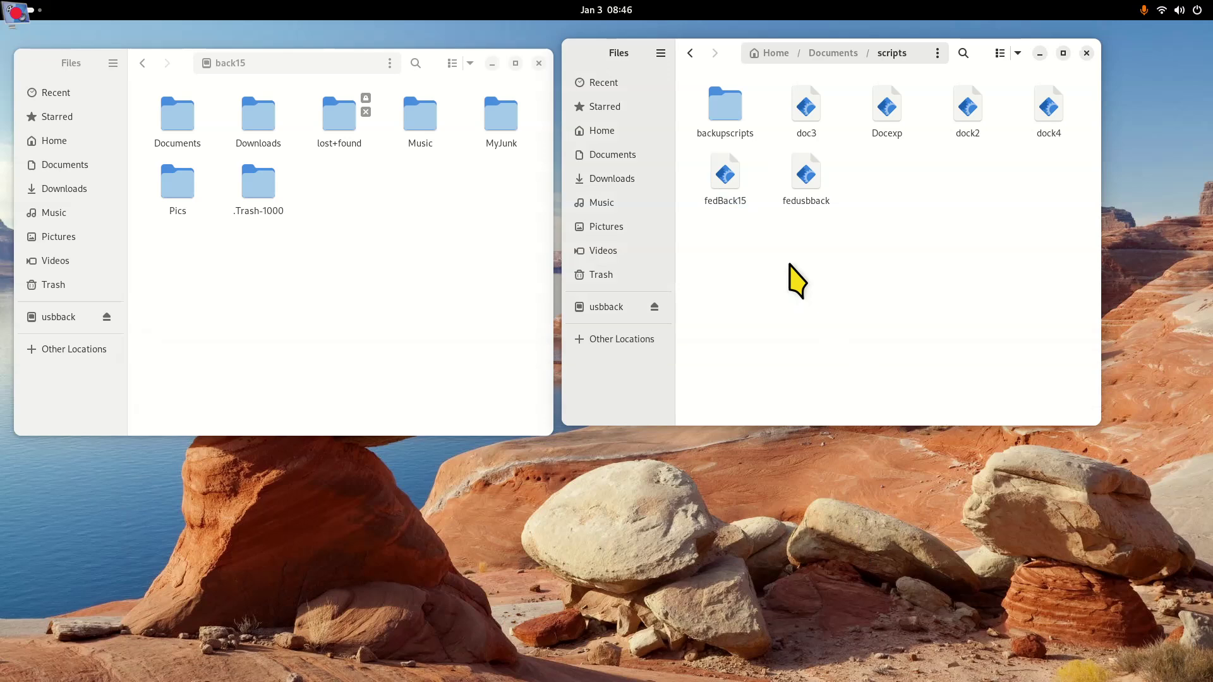
Copy .bashrc from the home folder, and paste it into the backupscripts folder inside Documents/scripts
left_click(597, 130)
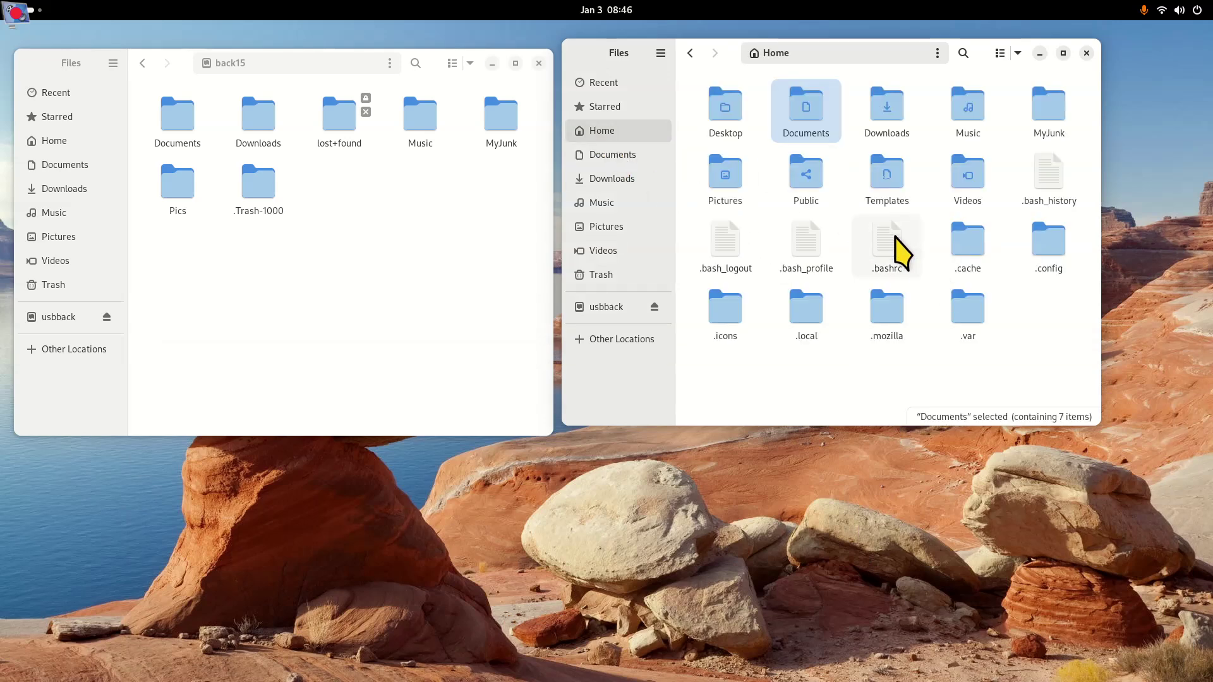
left_click(905, 253)
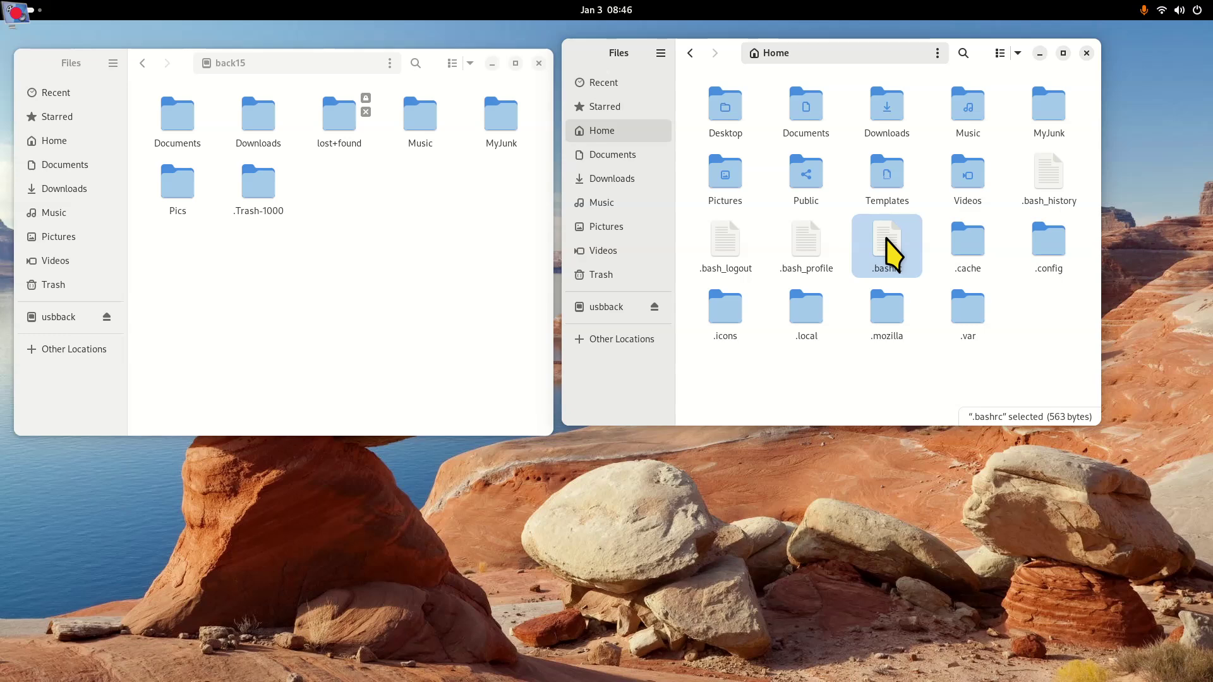
right_click(887, 242)
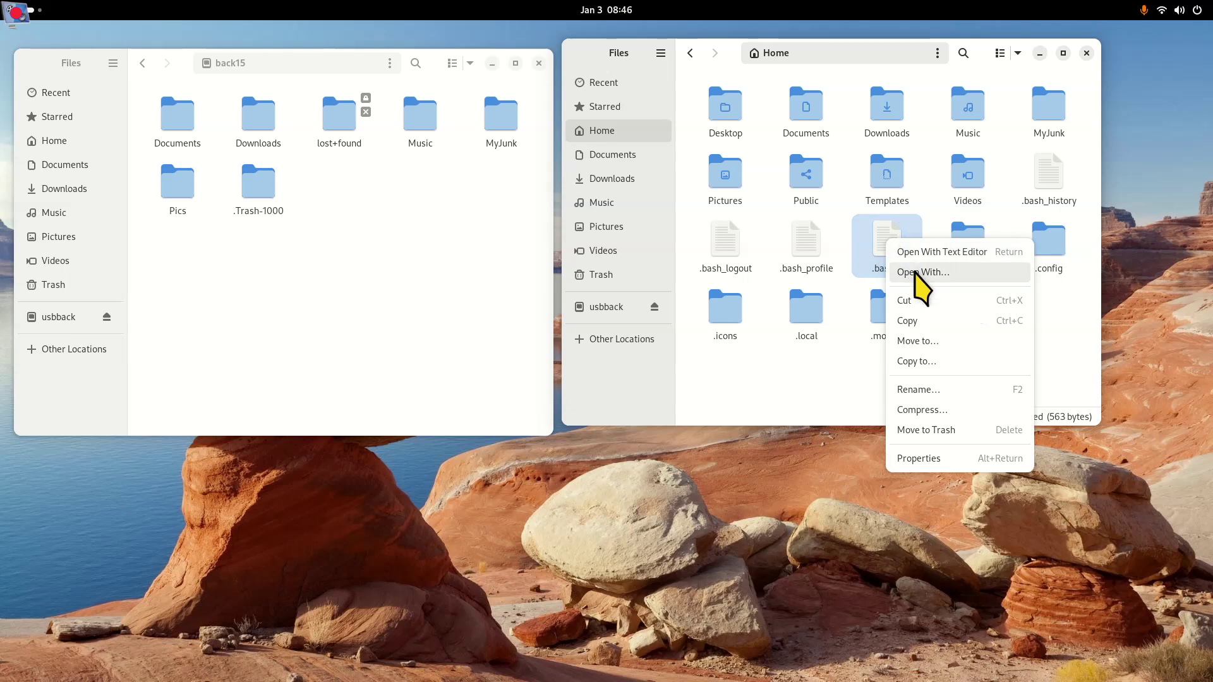
left_click(924, 322)
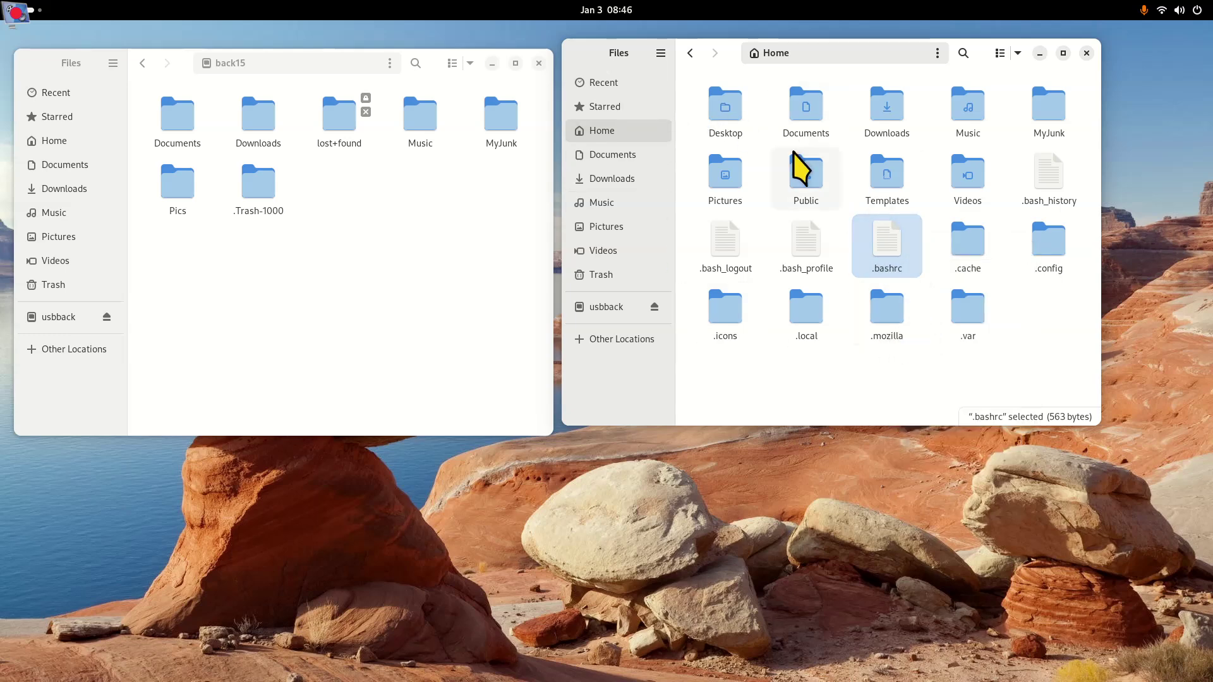
double_click(806, 112)
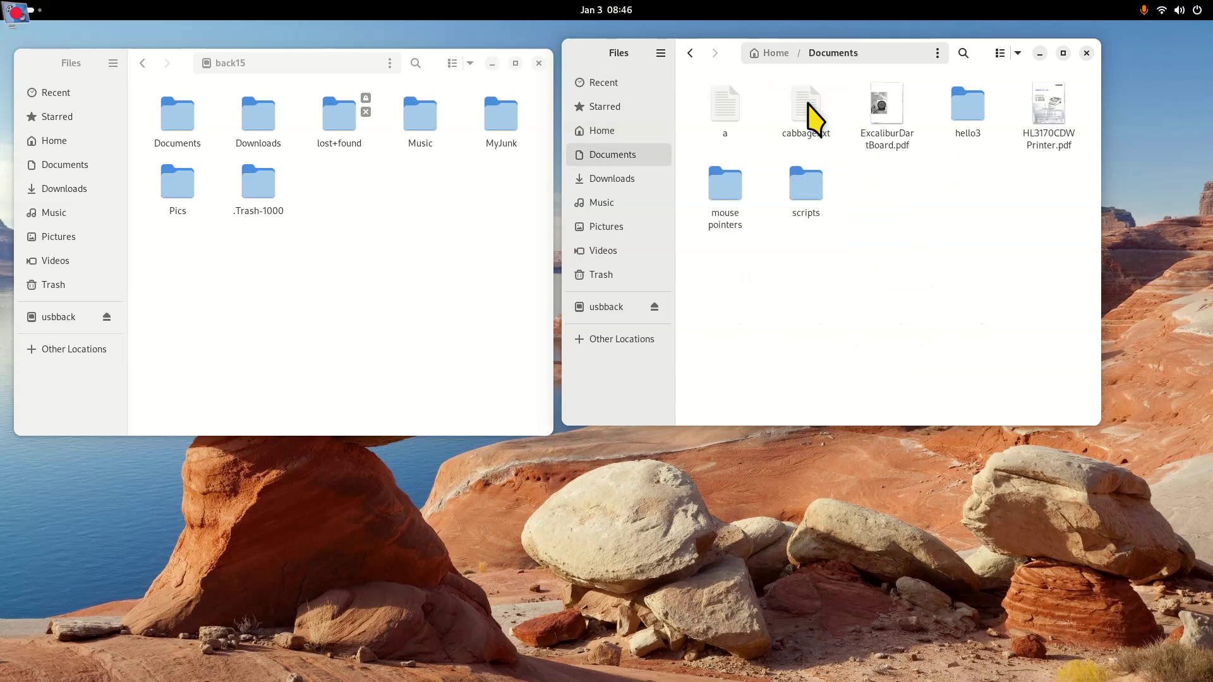
double_click(812, 203)
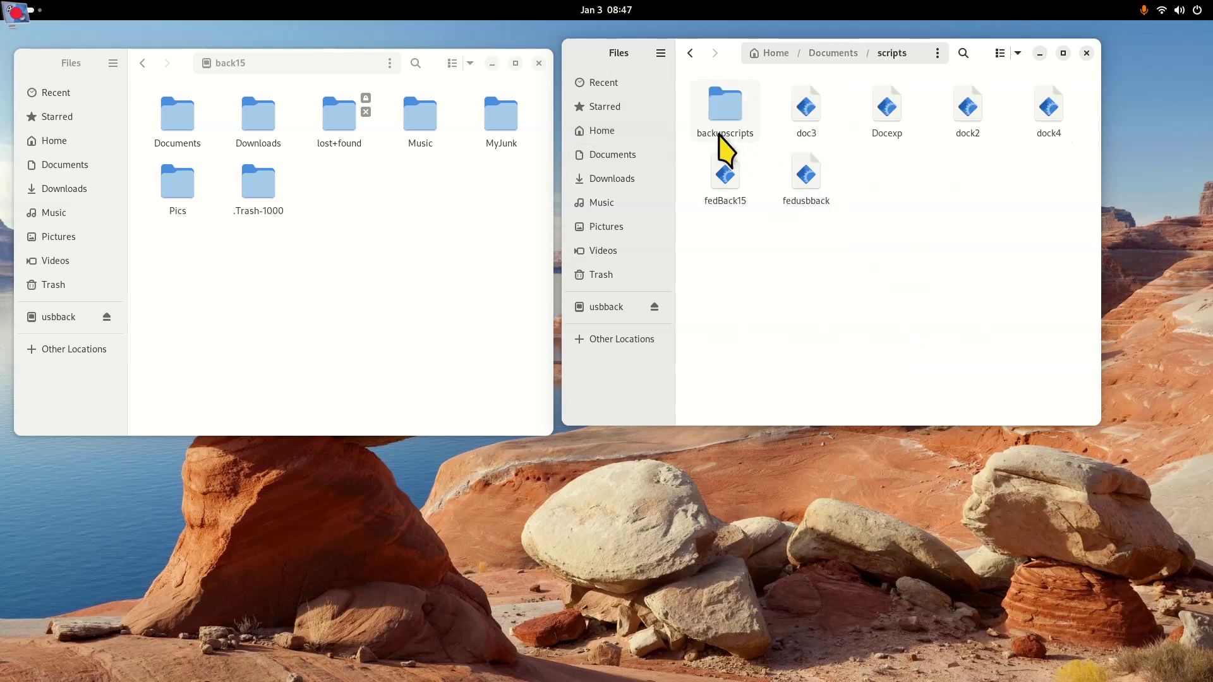
double_click(725, 113)
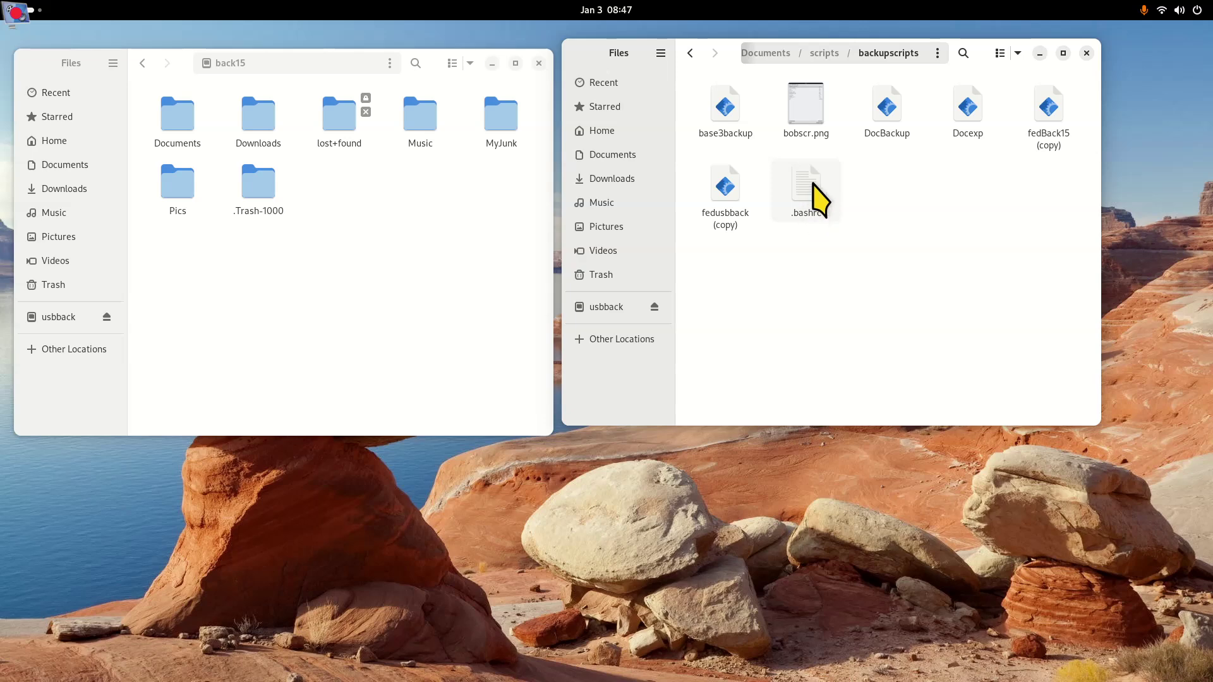
right_click(861, 297)
left_click(897, 339)
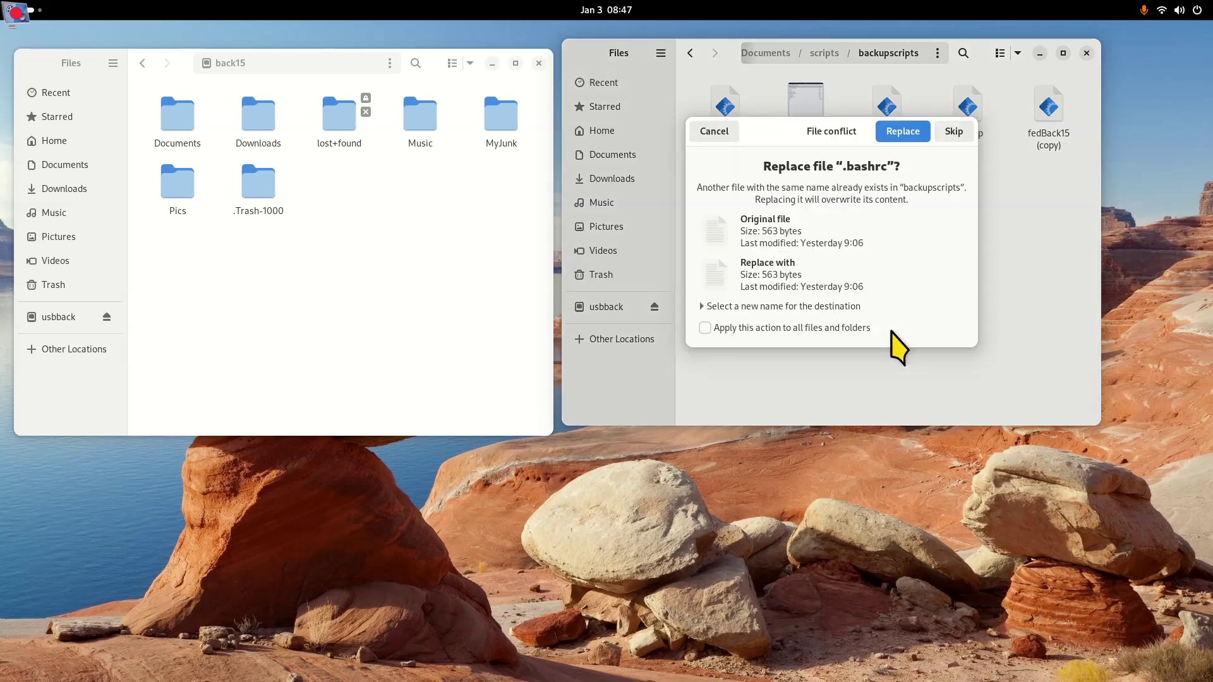
left_click_drag(771, 135, 778, 160)
key("Return")
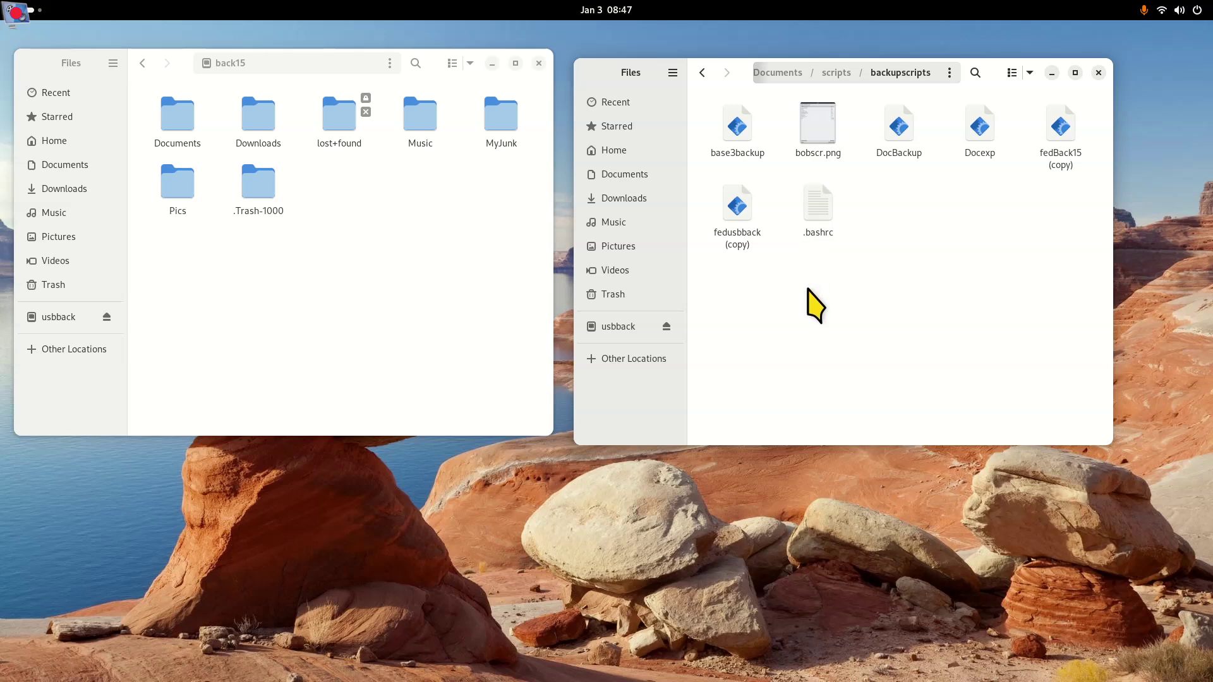
Hide and reshow the hidden files in the backupscripts folder, and hide them in the home folder
key("ctrl+h")
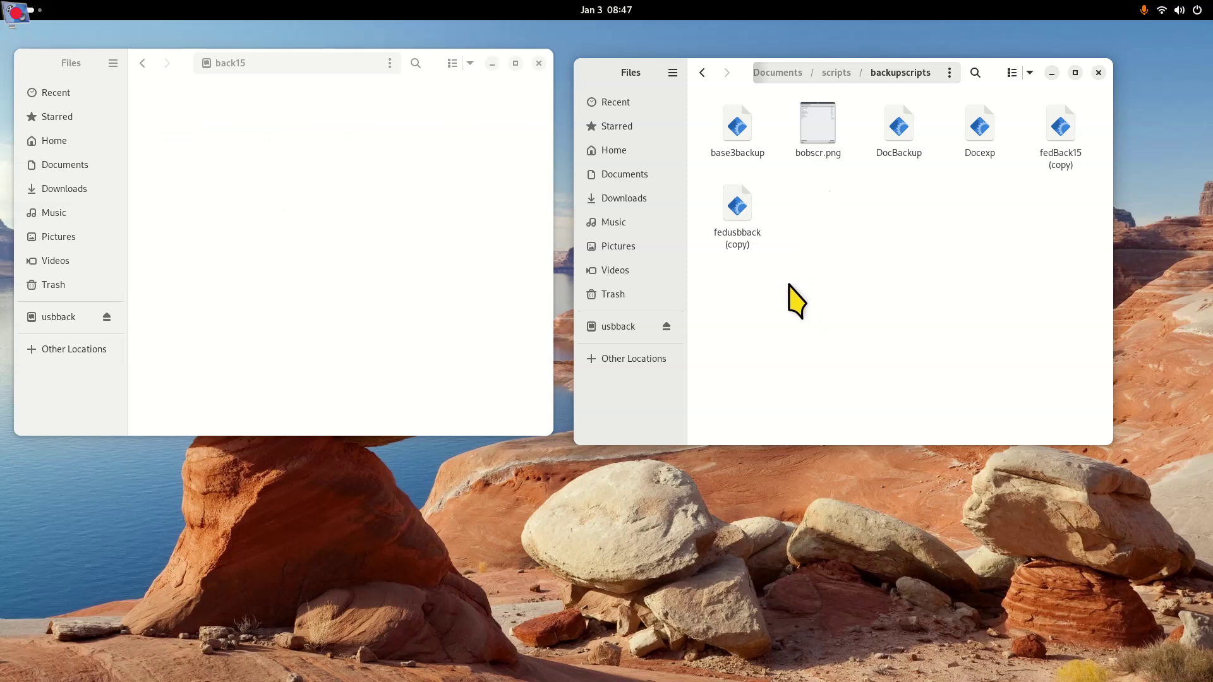
key("ctrl+h")
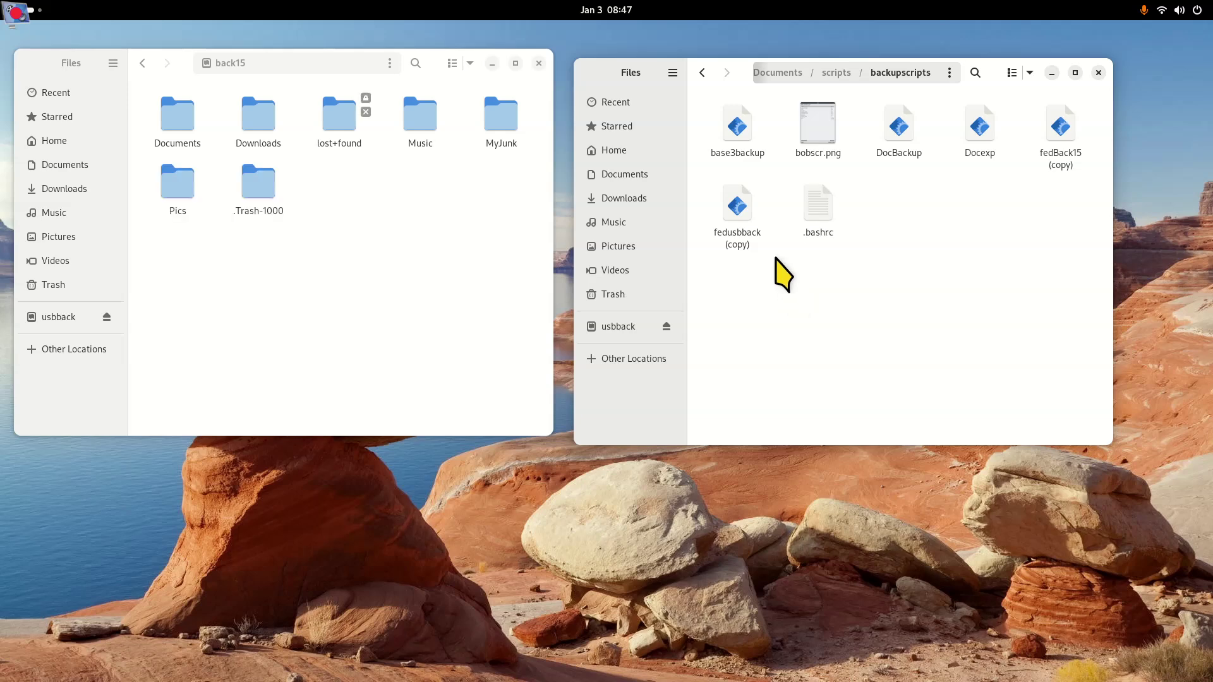
left_click(616, 152)
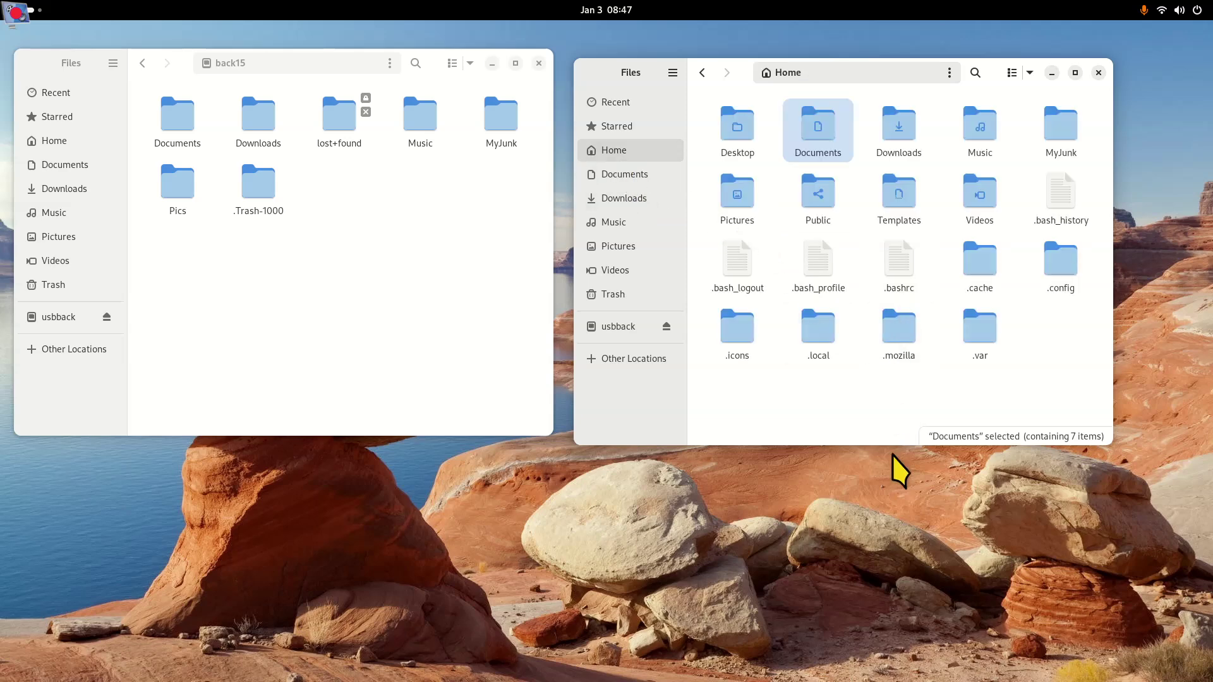
left_click(849, 388)
key("ctrl+h")
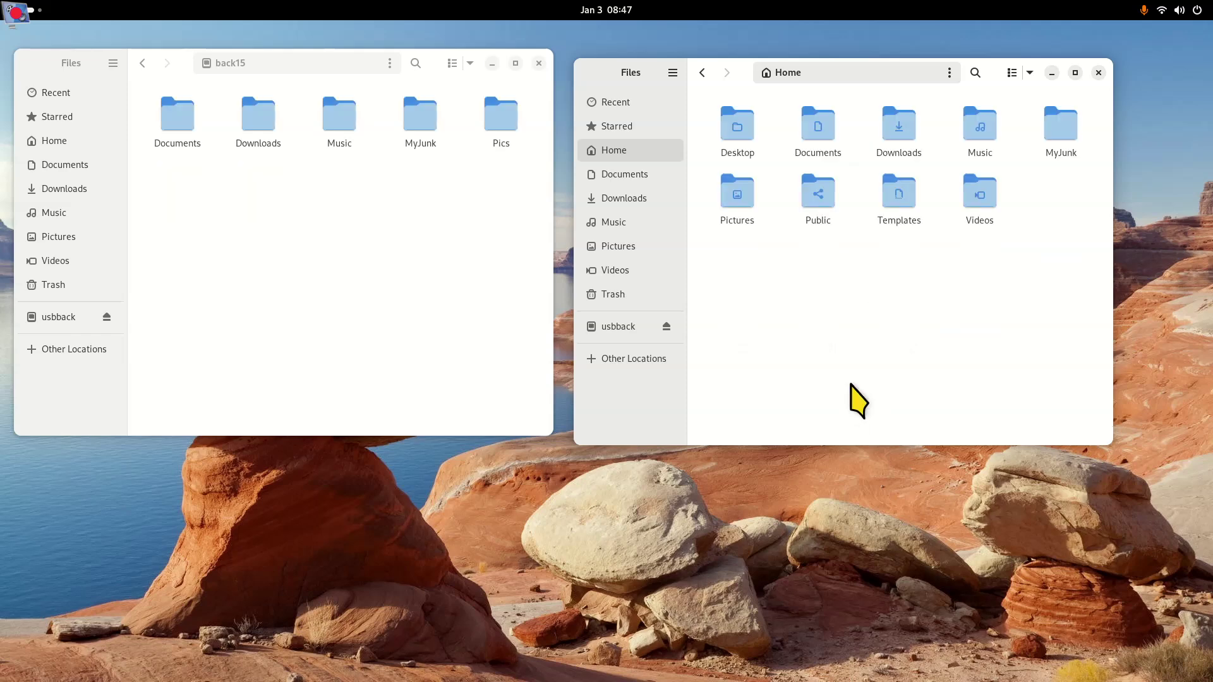
Show the hidden files in the home folder again, and open .bashrc in the text editor
left_click(672, 72)
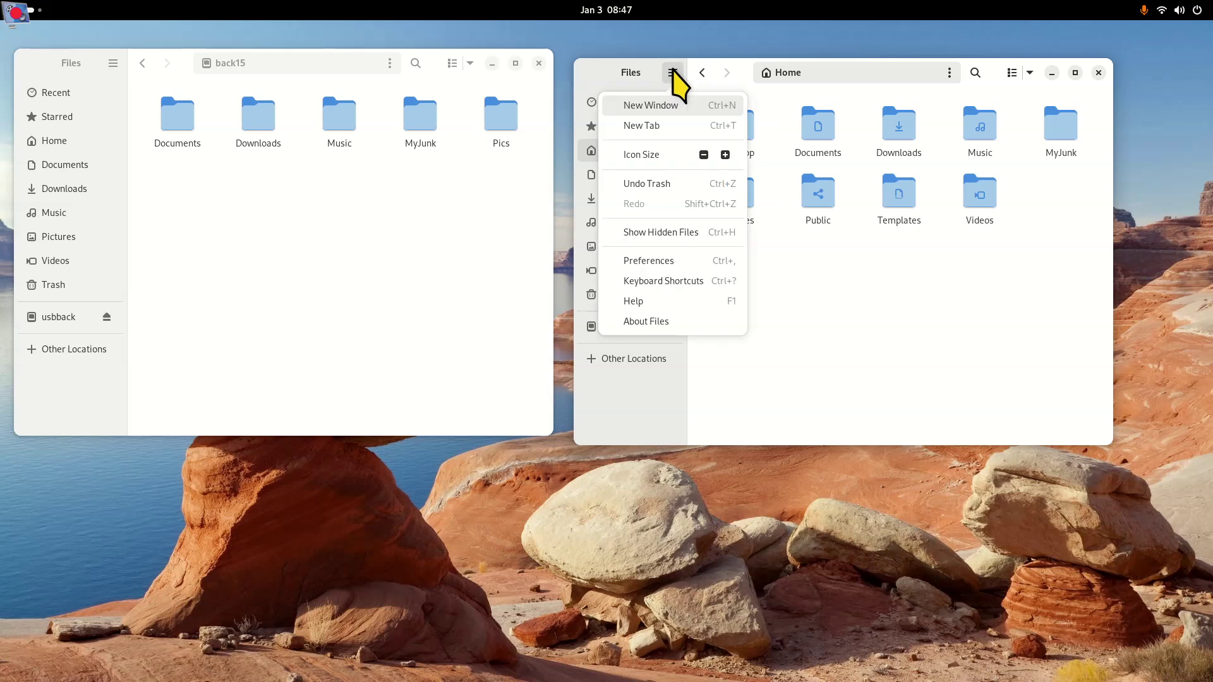
left_click(713, 239)
left_click(897, 262)
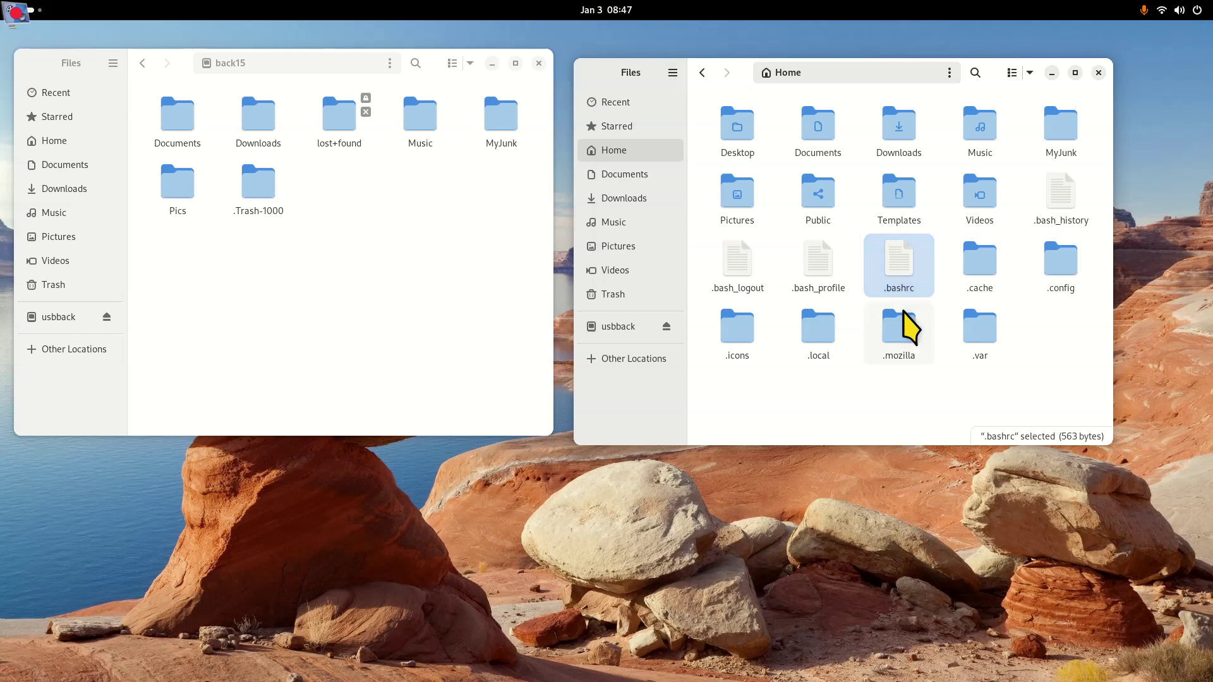
double_click(906, 264)
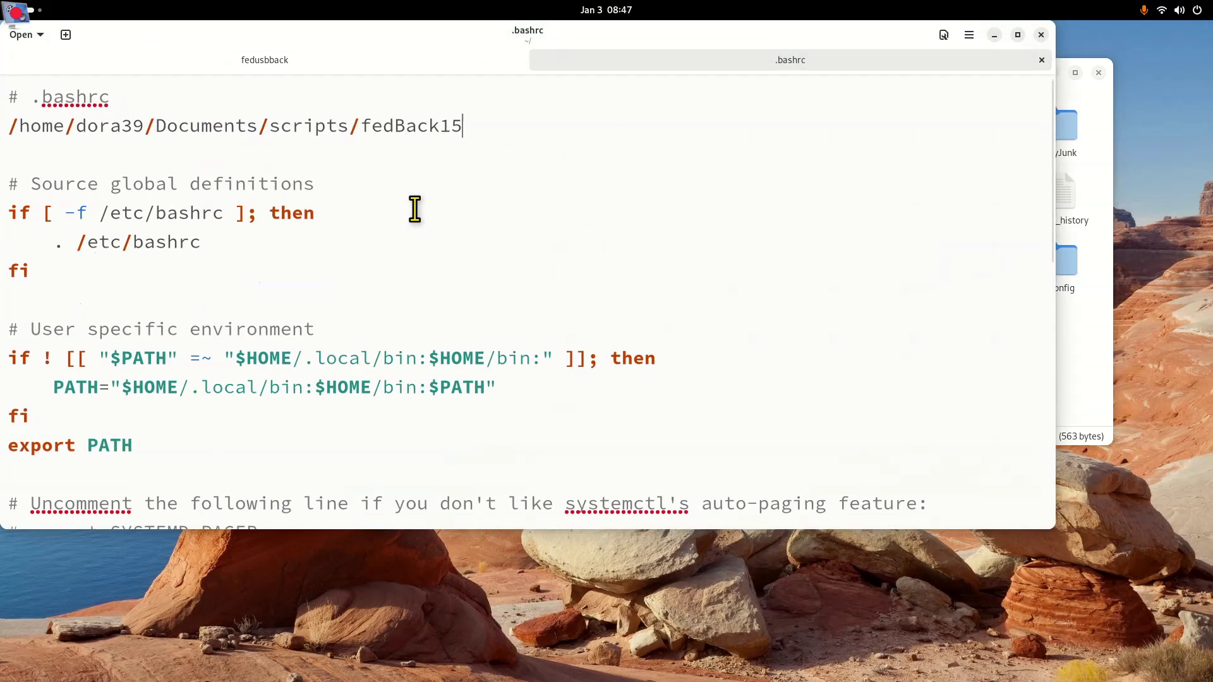
Enlarge the .bashrc text, examine the fedBack15 script path below the # .bashrc comment, and close the editor
key("ctrl+plus")
key("ctrl+plus")
left_click(13, 137)
left_click_drag(25, 142, 587, 143)
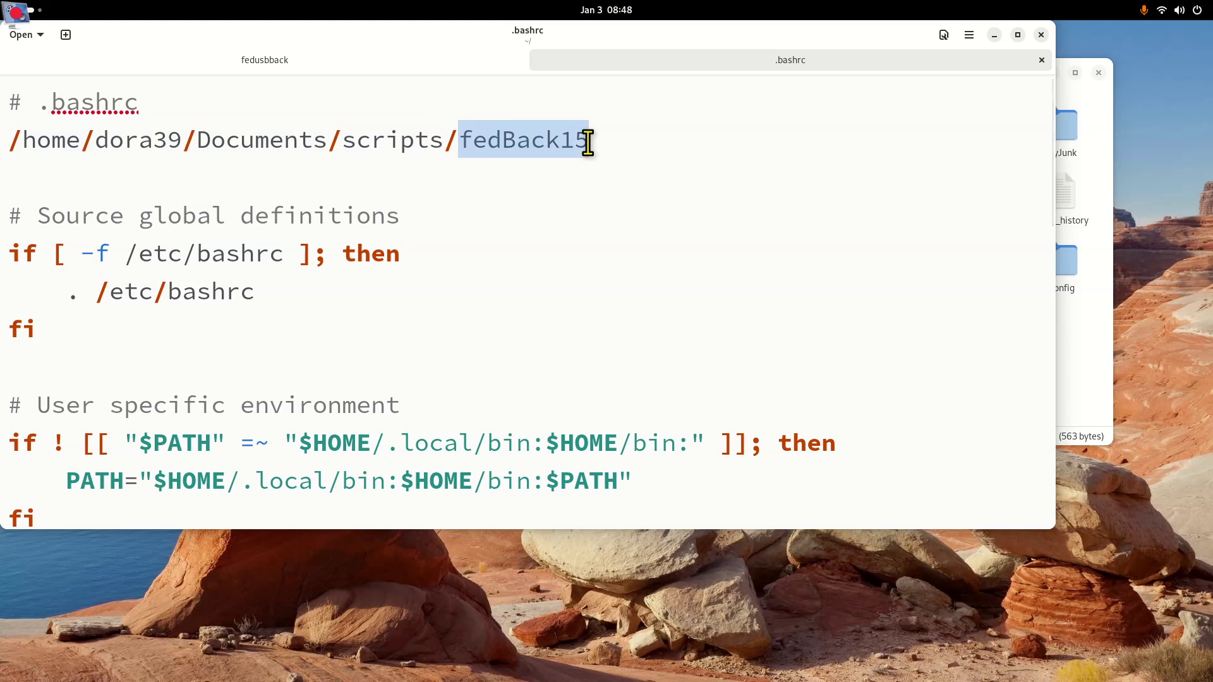
left_click(1040, 34)
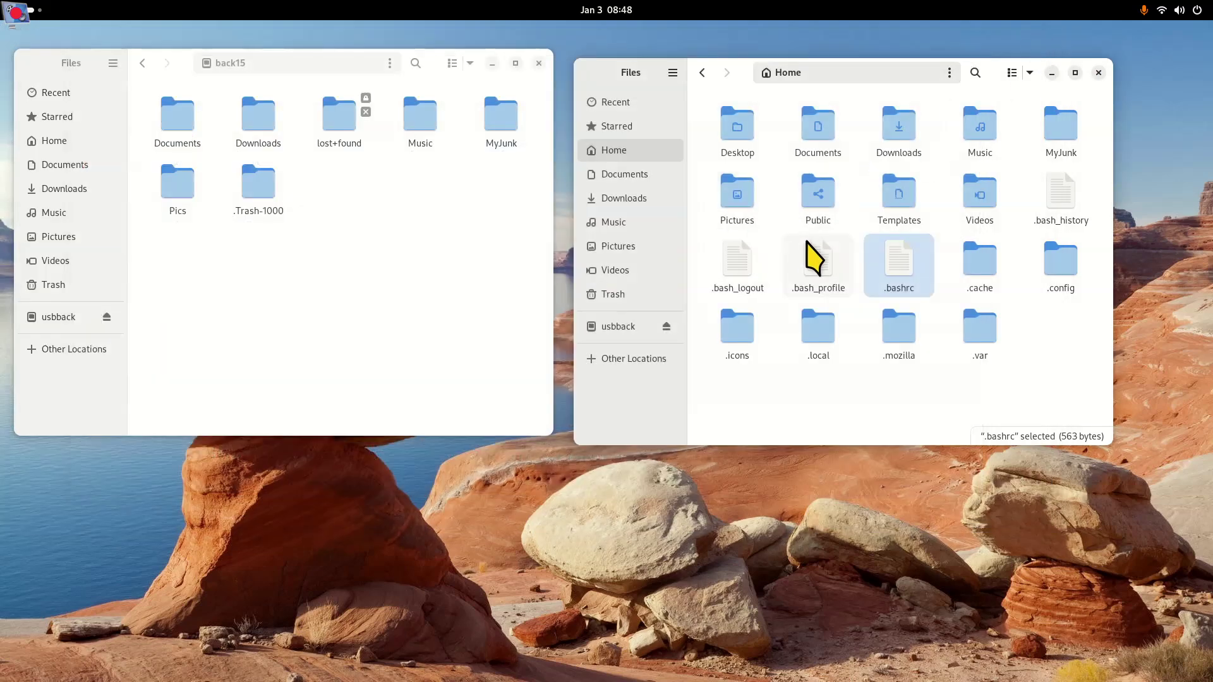
Open the scripts folder inside the home Documents folder, and locate the fedBack15 script
double_click(824, 132)
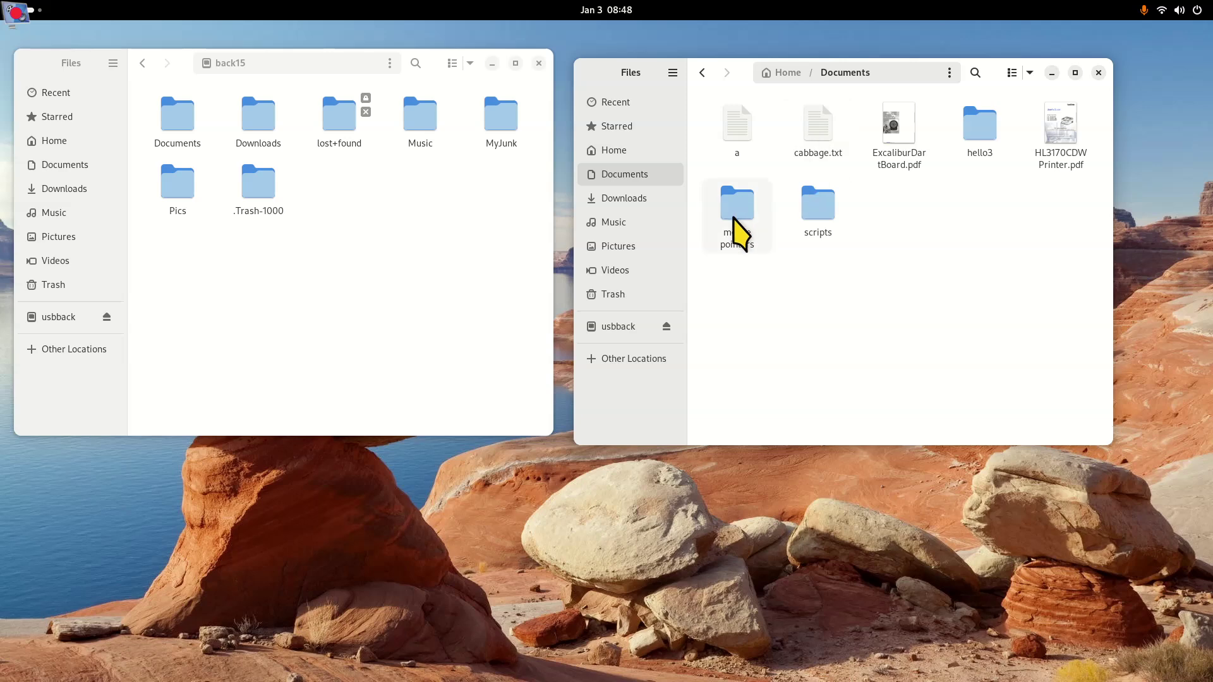
double_click(825, 214)
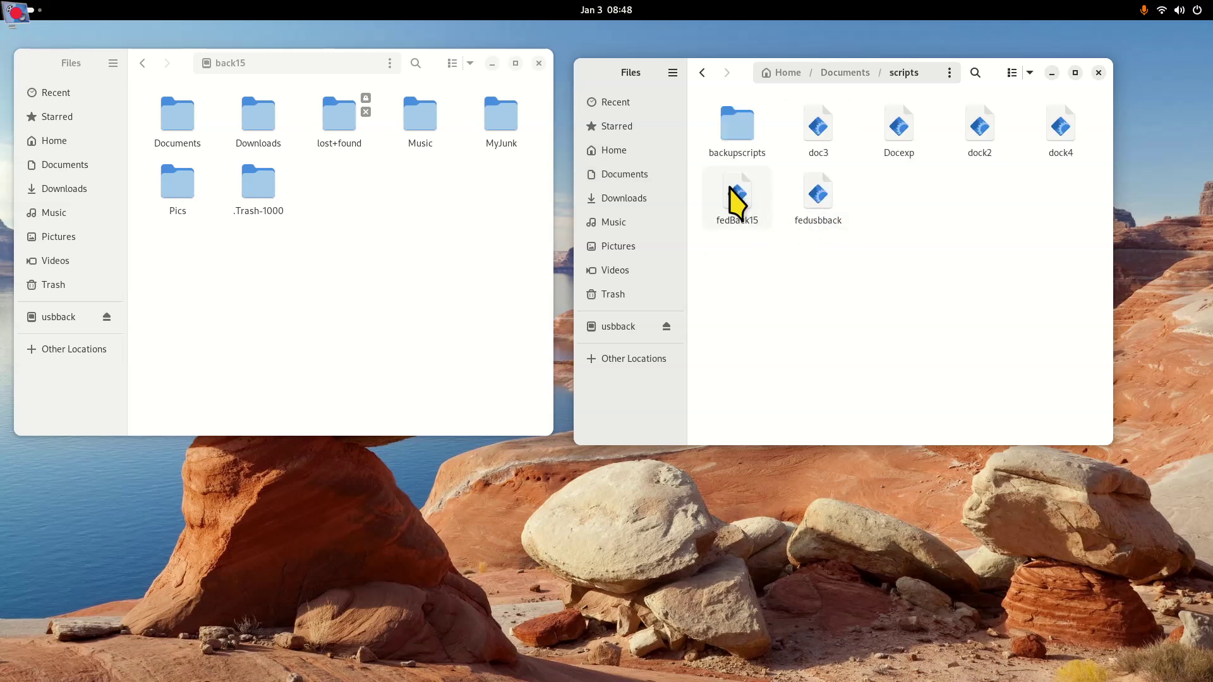
left_click(737, 202)
Move the five backup folders on back15 to the trash, and run the fedBack15 script as a program
left_click(434, 230)
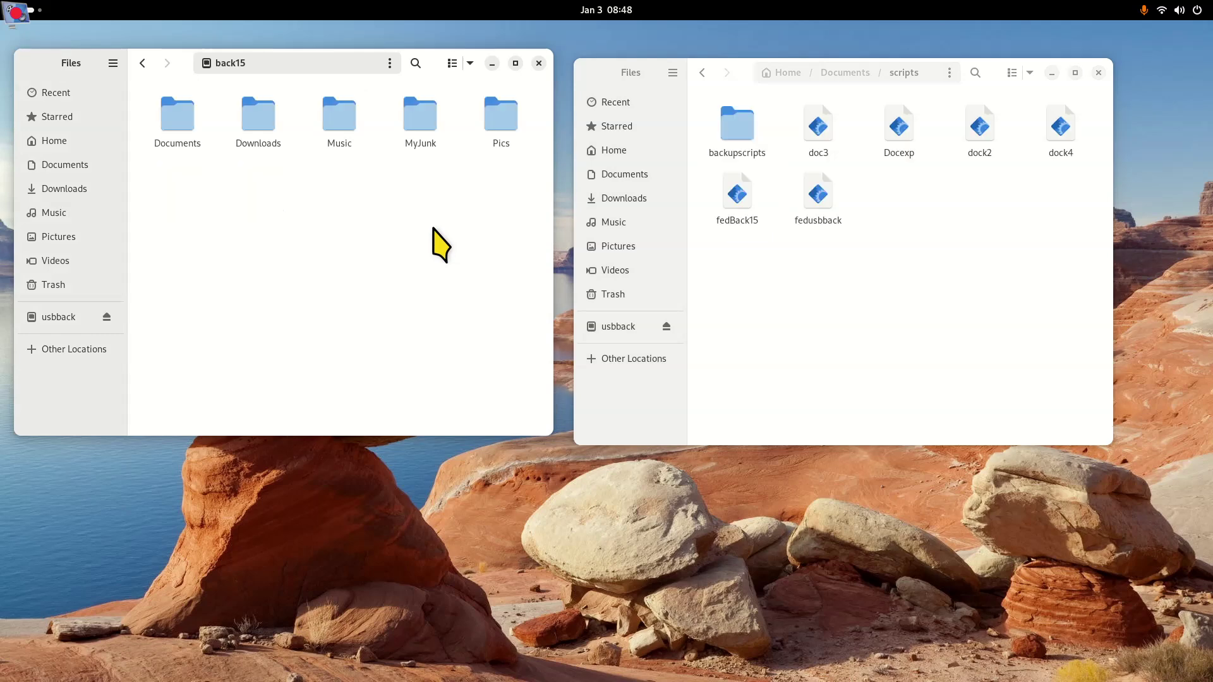
left_click_drag(136, 224, 489, 116)
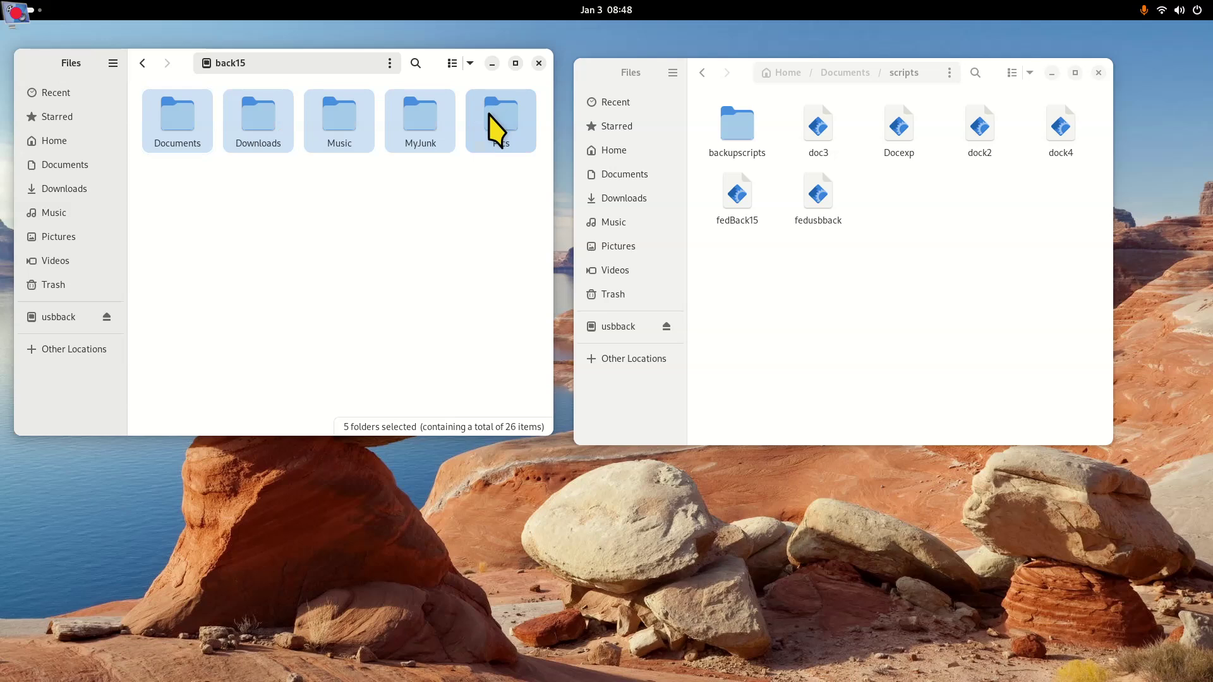
key("Delete")
right_click(737, 190)
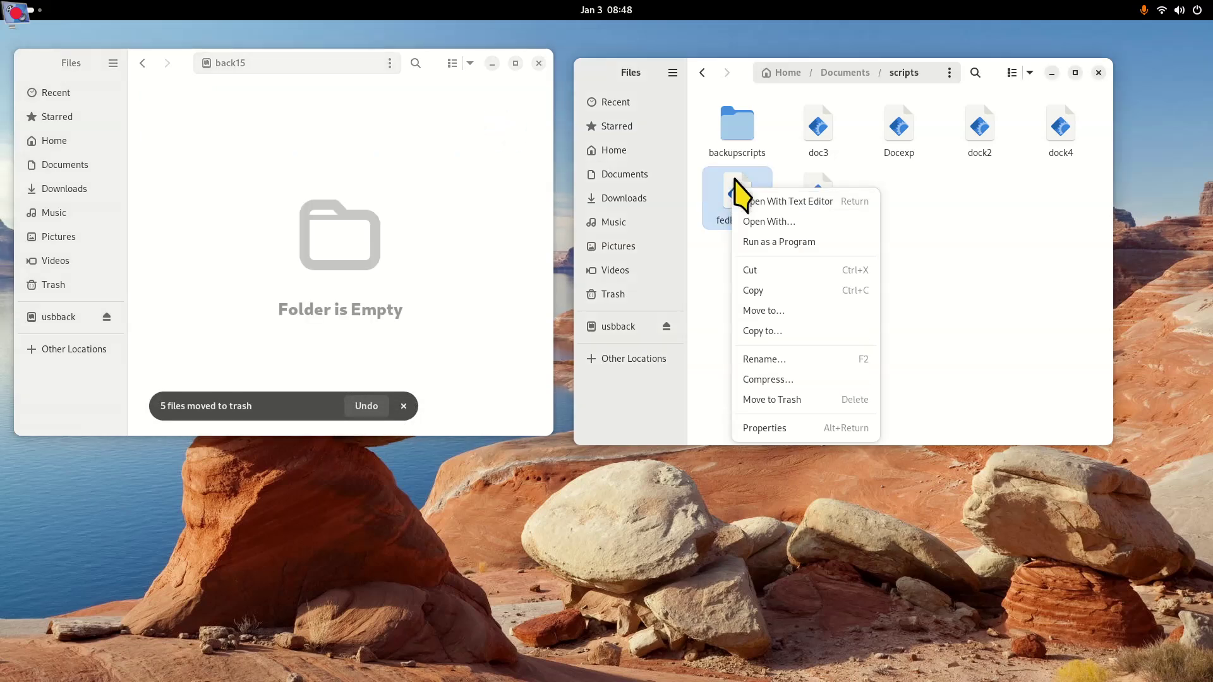
left_click(764, 242)
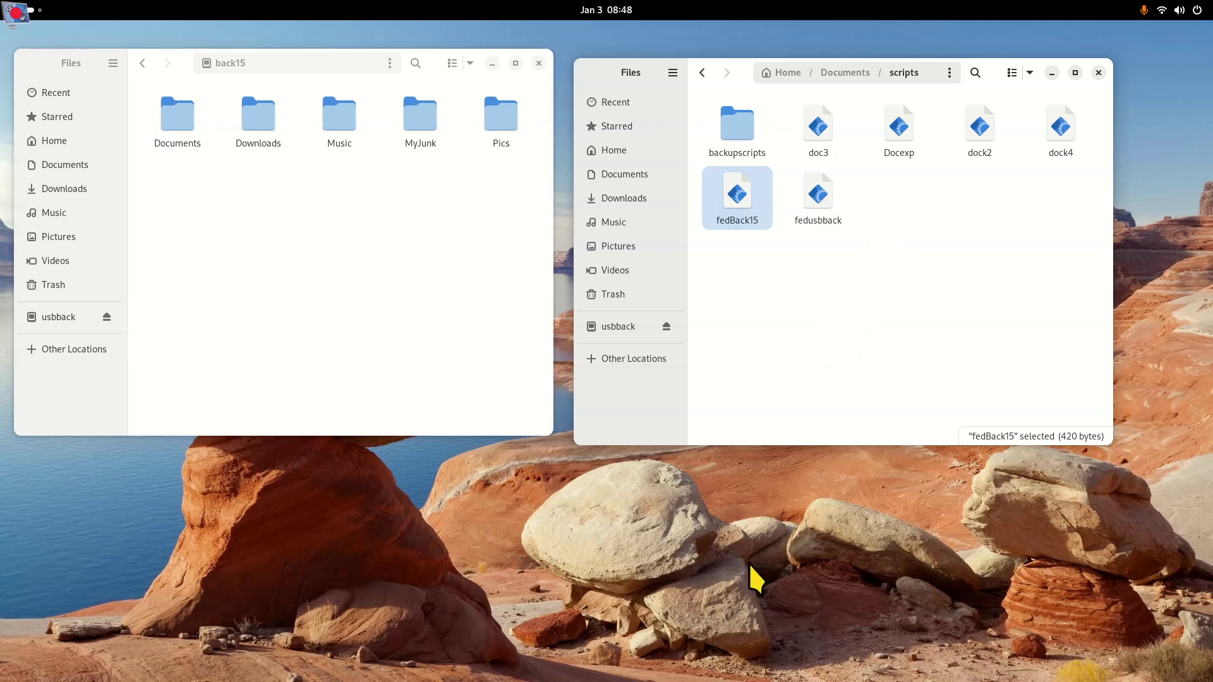
Launch Grsync, list the other locations in the back15 file window, and move Grsync clear of it
key("super")
key("super")
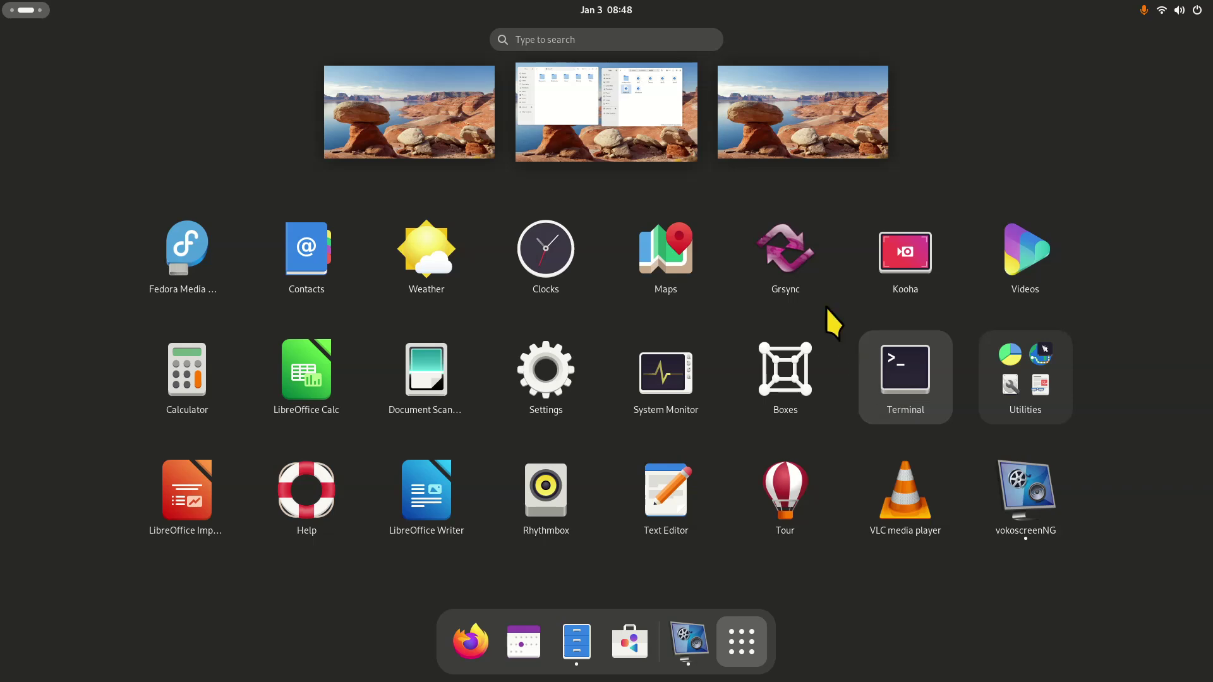
left_click(786, 253)
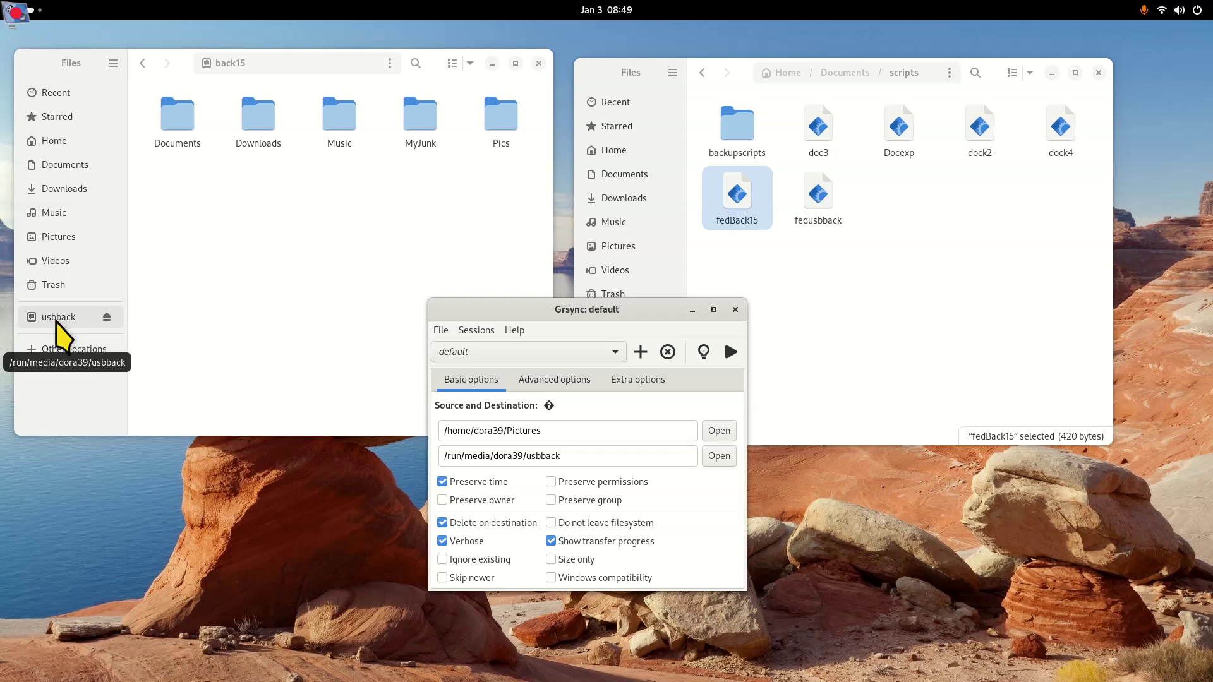
left_click(57, 349)
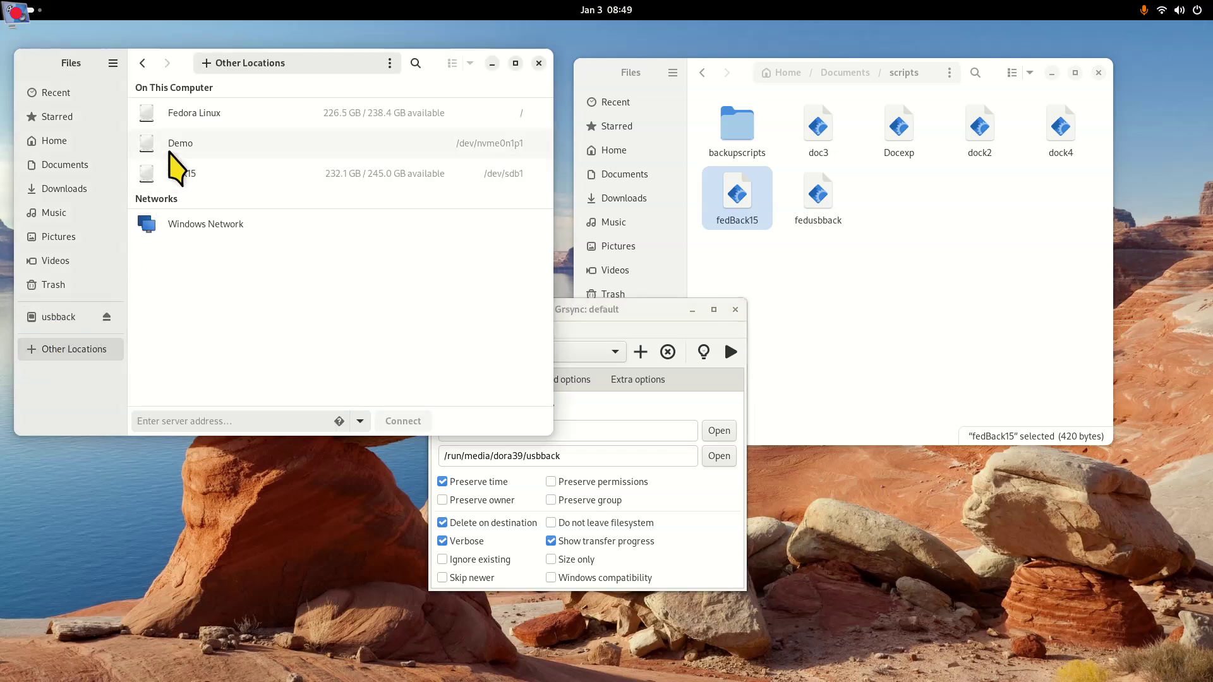
left_click(657, 310)
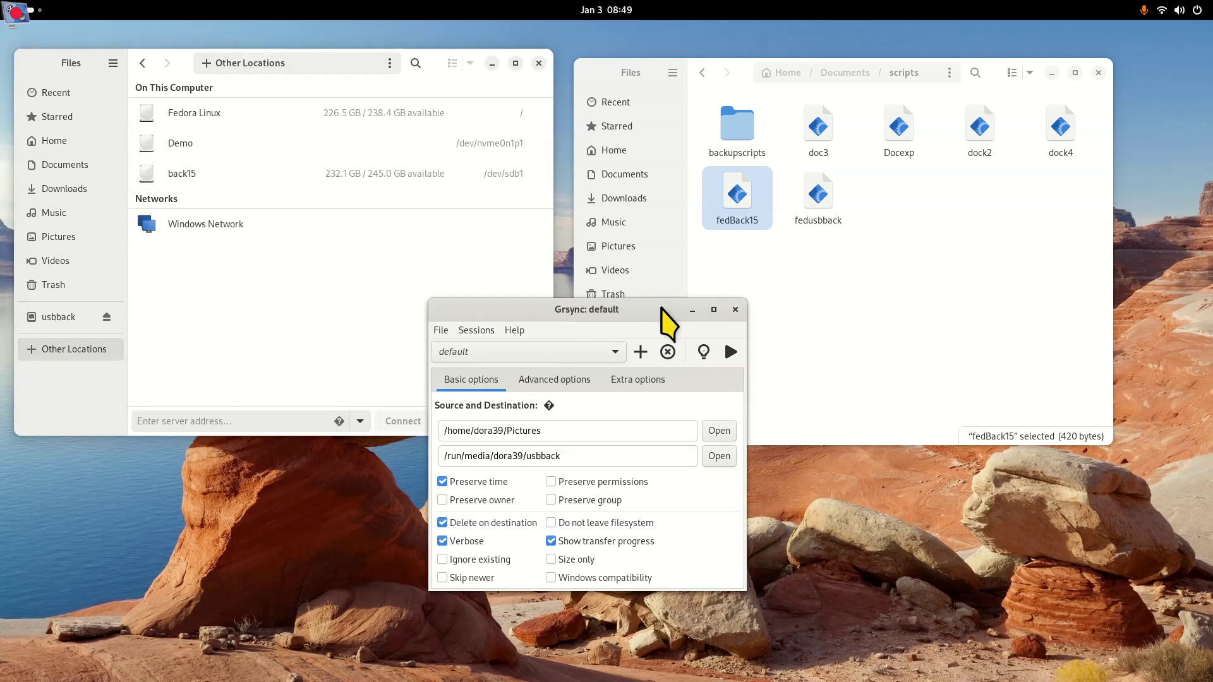
left_click_drag(657, 309, 879, 310)
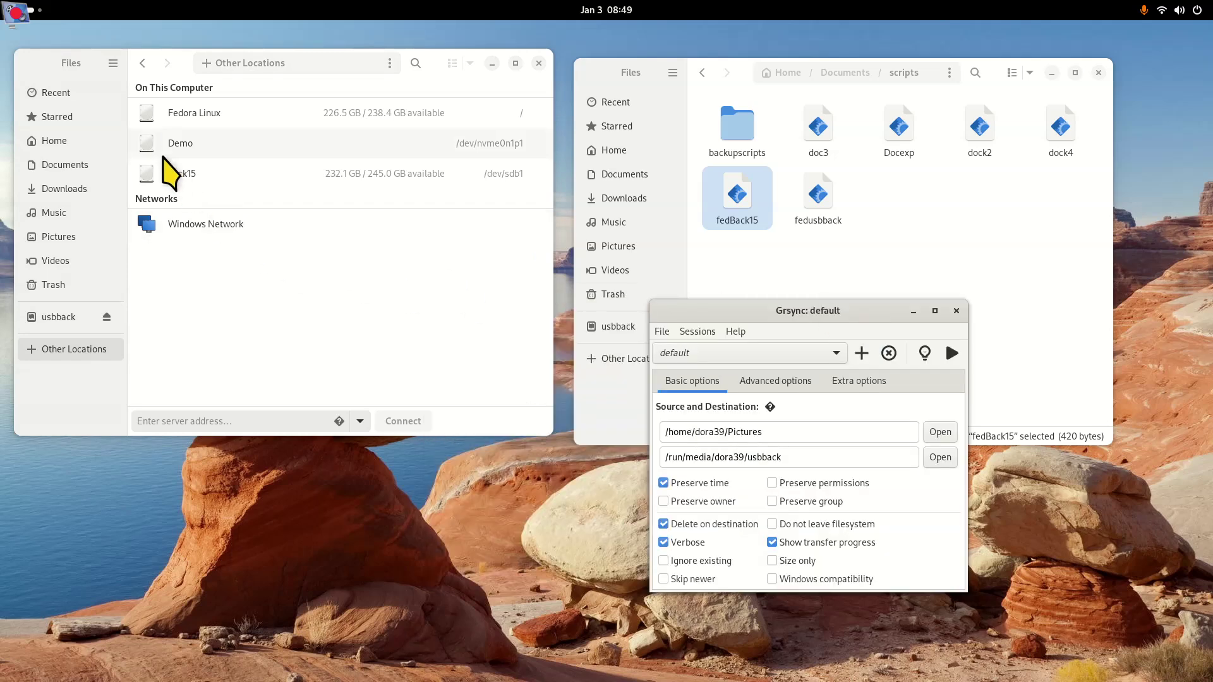
Reopen the back15 drive and move its Documents, Downloads, Music, MyJunk and Pics folders to the trash
left_click(180, 175)
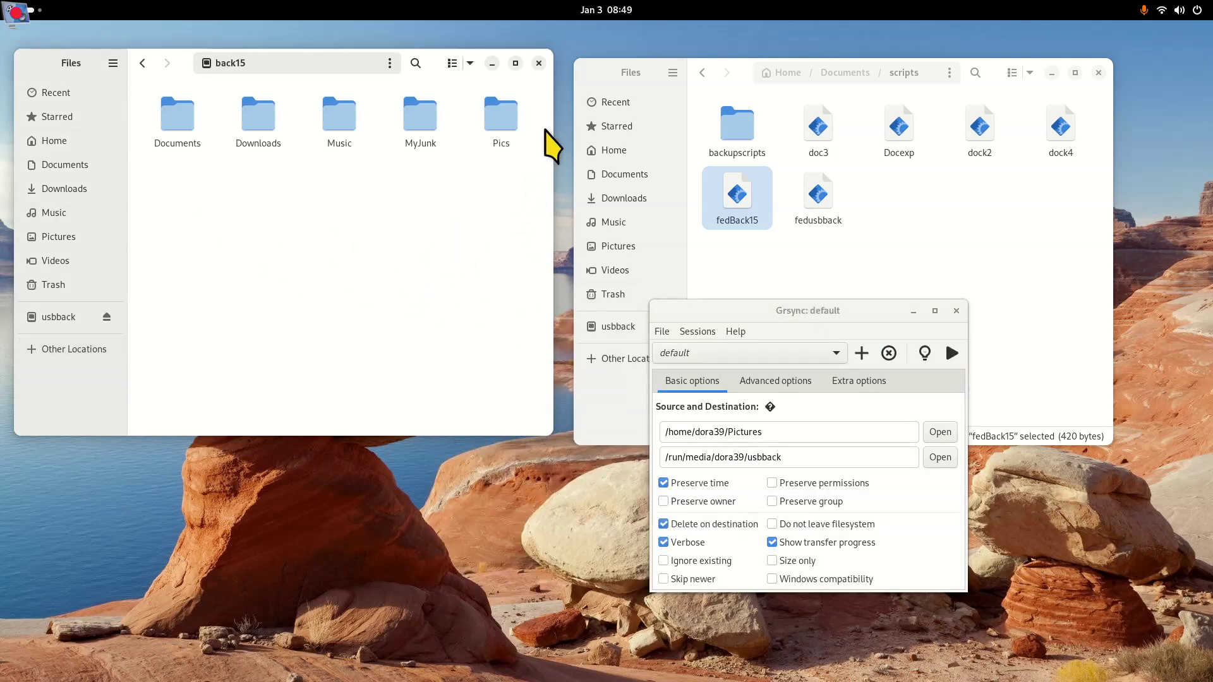
left_click_drag(167, 289, 509, 135)
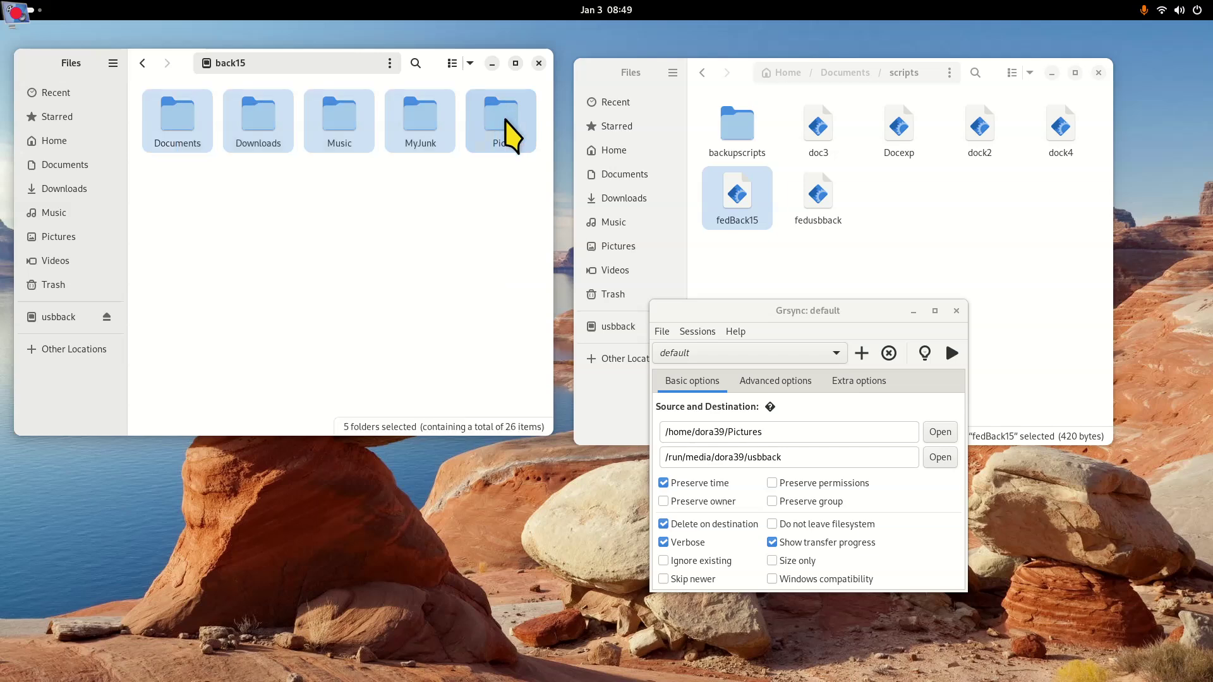
key("Delete")
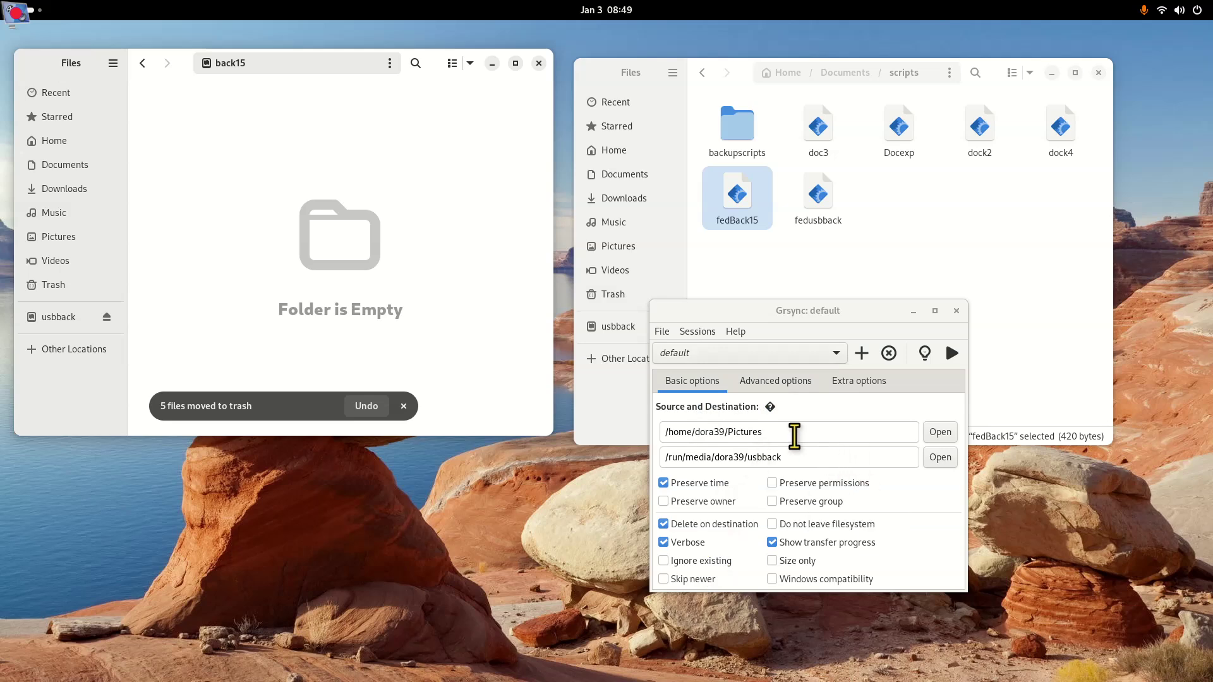
Set the Grsync destination to the back15 drive, and run the sync of the home Pictures folder to it
left_click(942, 461)
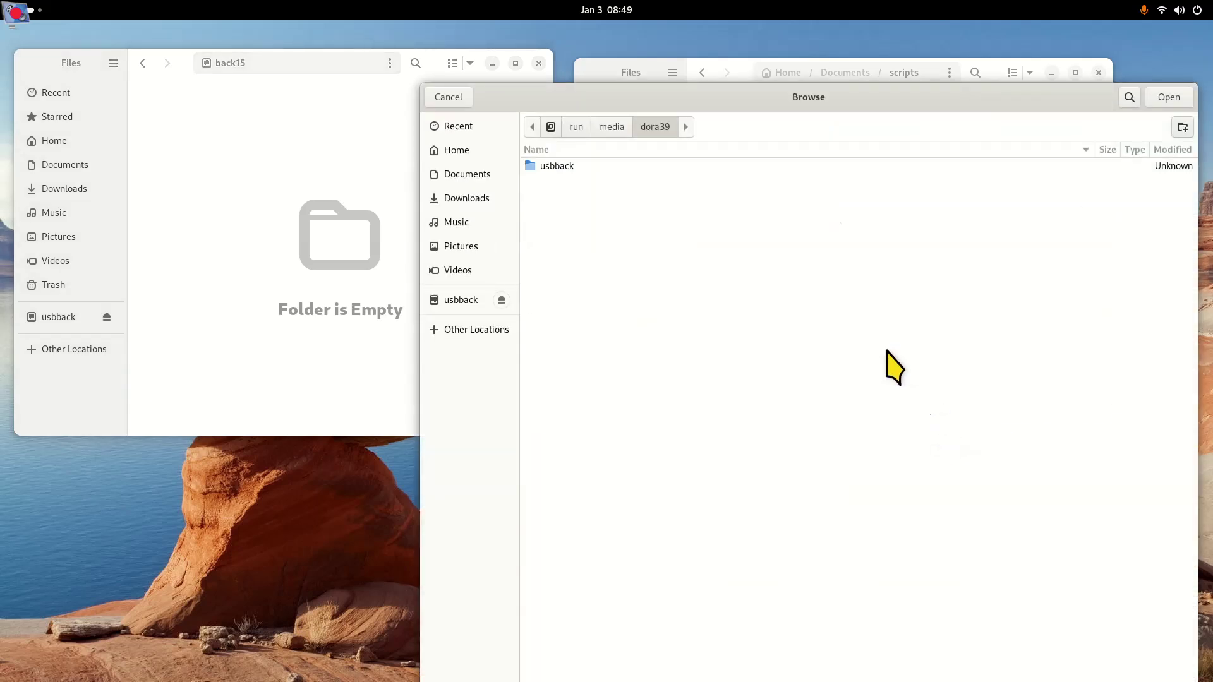
left_click(471, 329)
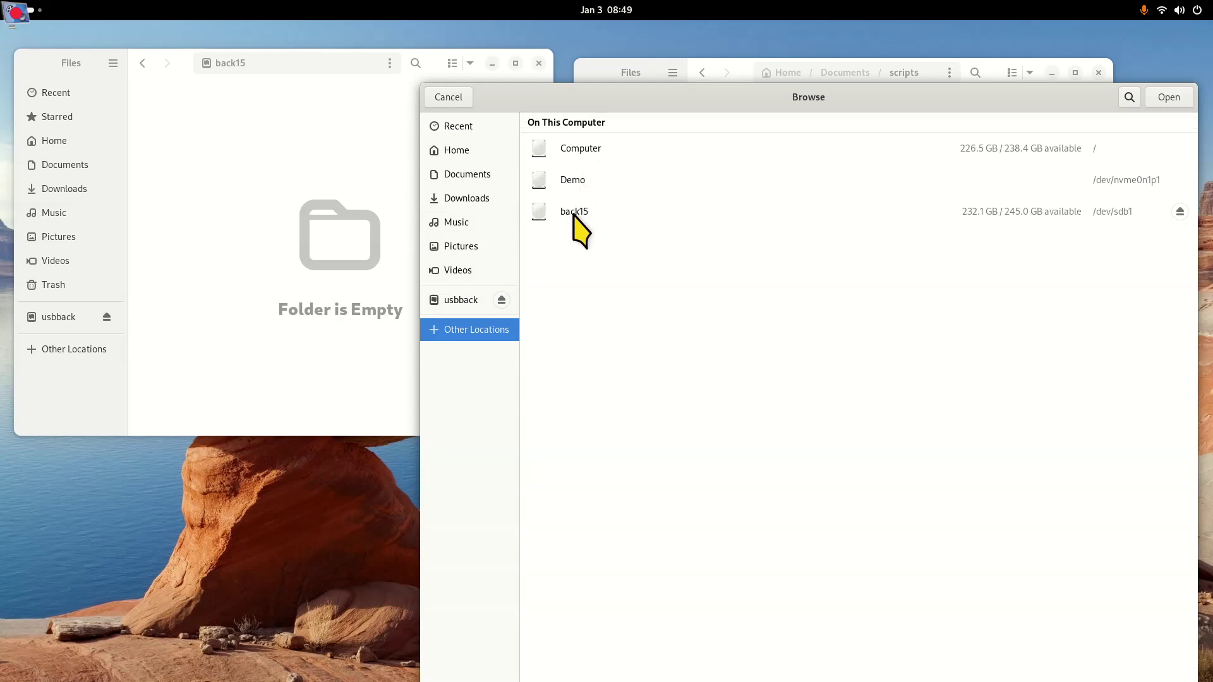
left_click(574, 213)
left_click(1168, 97)
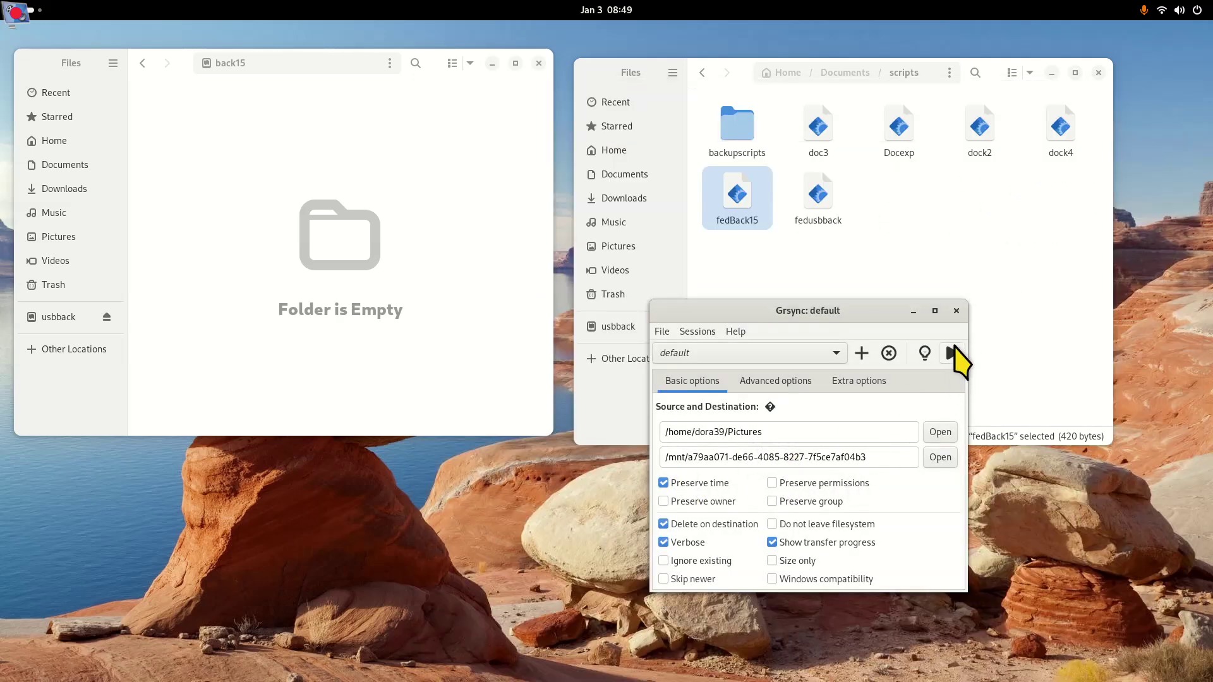
left_click(952, 353)
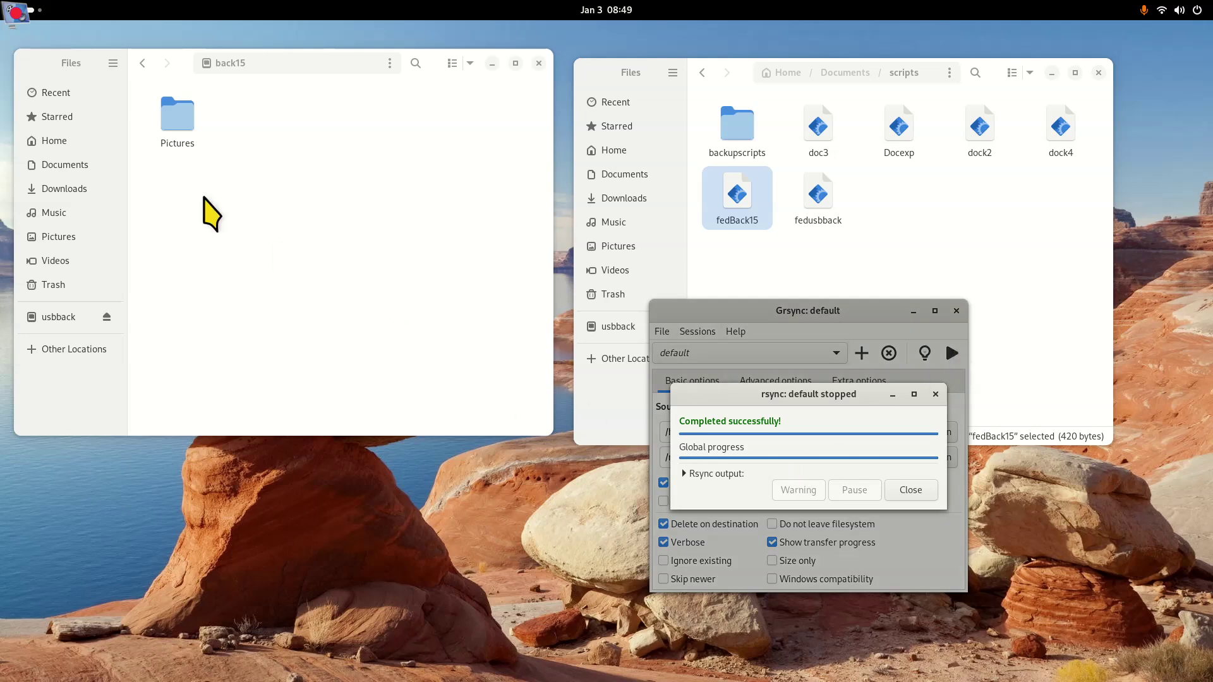
left_click(935, 393)
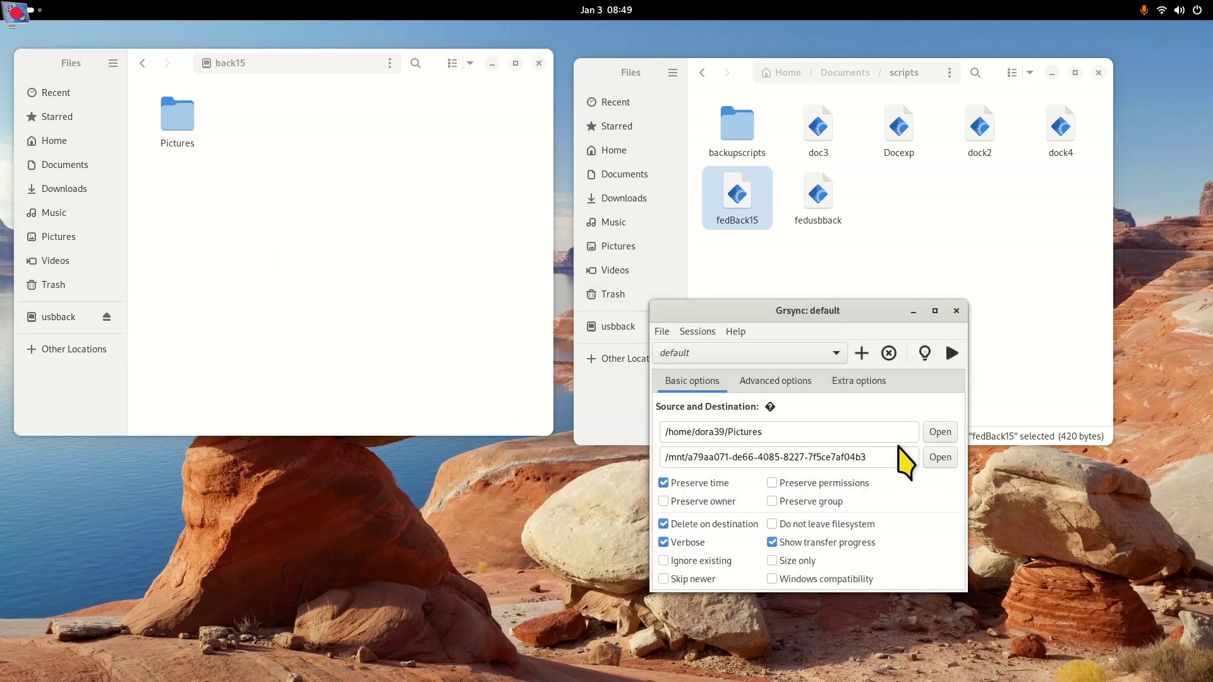
Close Grsync and move the Pictures folder on back15 to the trash
left_click_drag(805, 320, 552, 299)
left_click(702, 292)
left_click_drag(276, 88, 167, 168)
key("Delete")
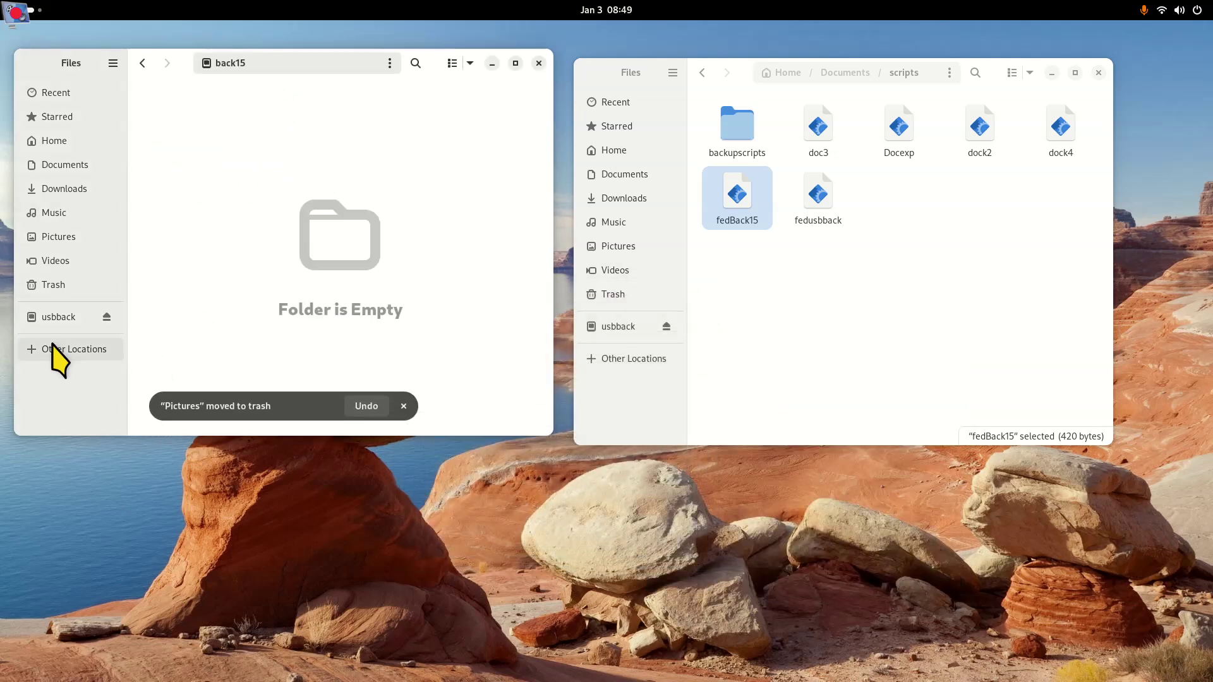
Show the usbback drive's contents, and open the fedusbback script in the text editor with enlarged text
left_click(45, 318)
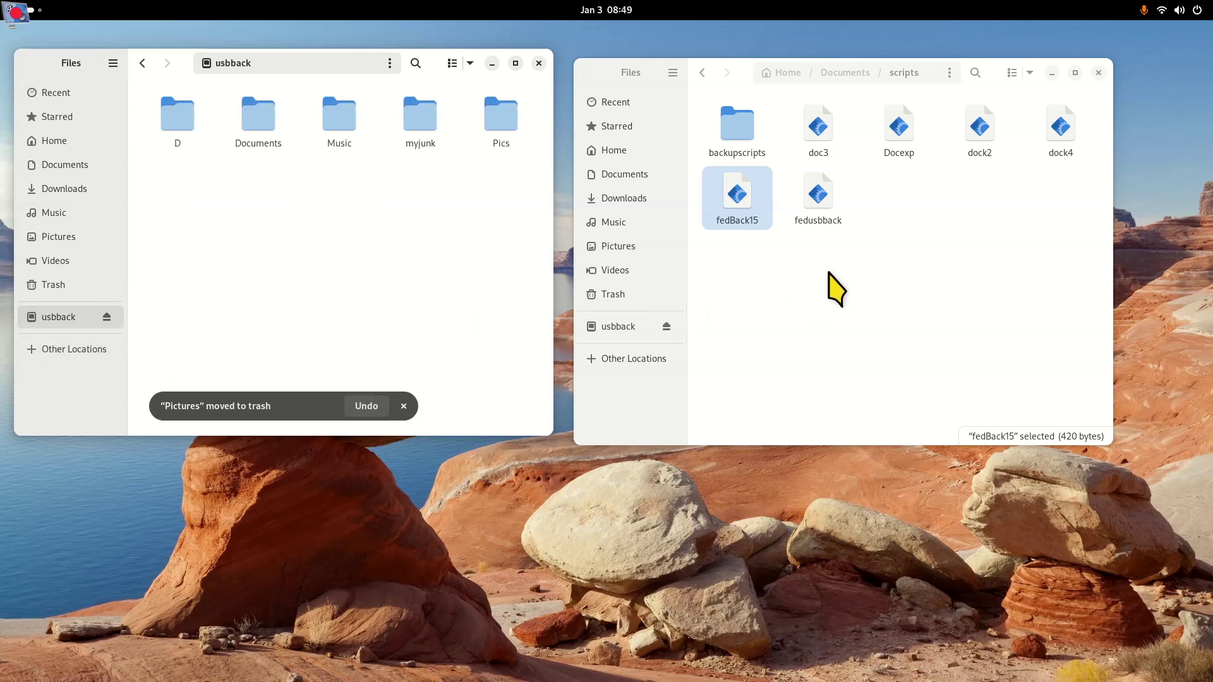
left_click(823, 204)
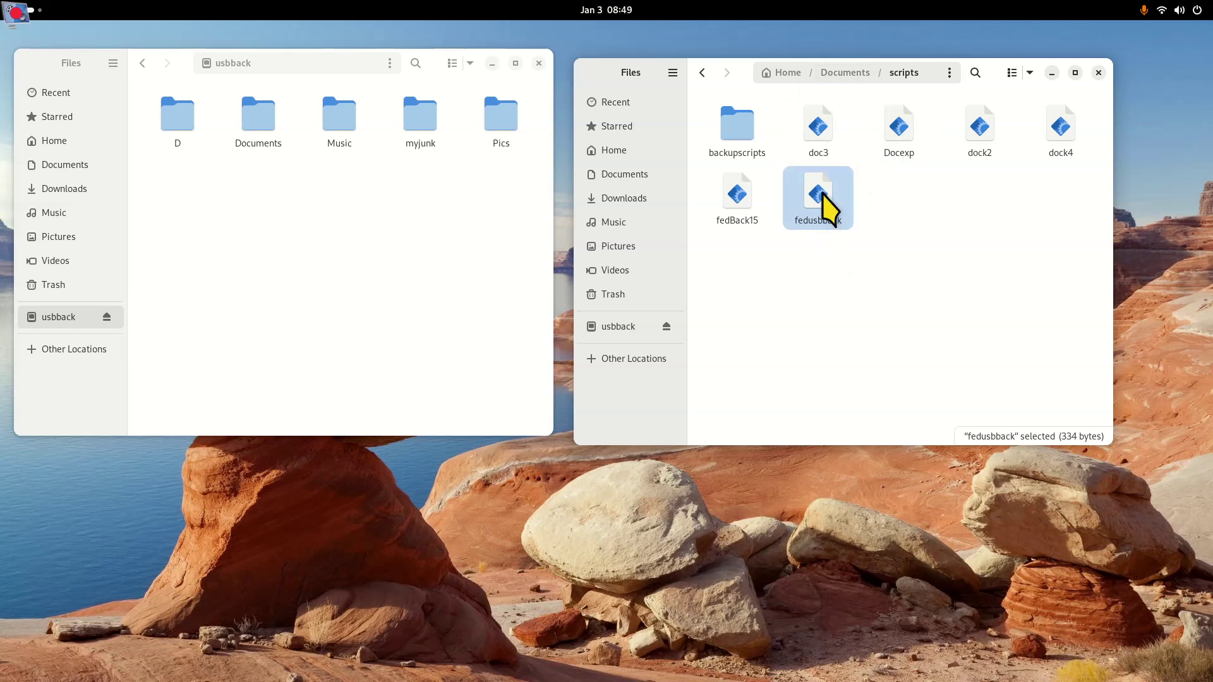
double_click(818, 199)
left_click_drag(471, 57, 647, 197)
scroll(676, 367, "up", 5)
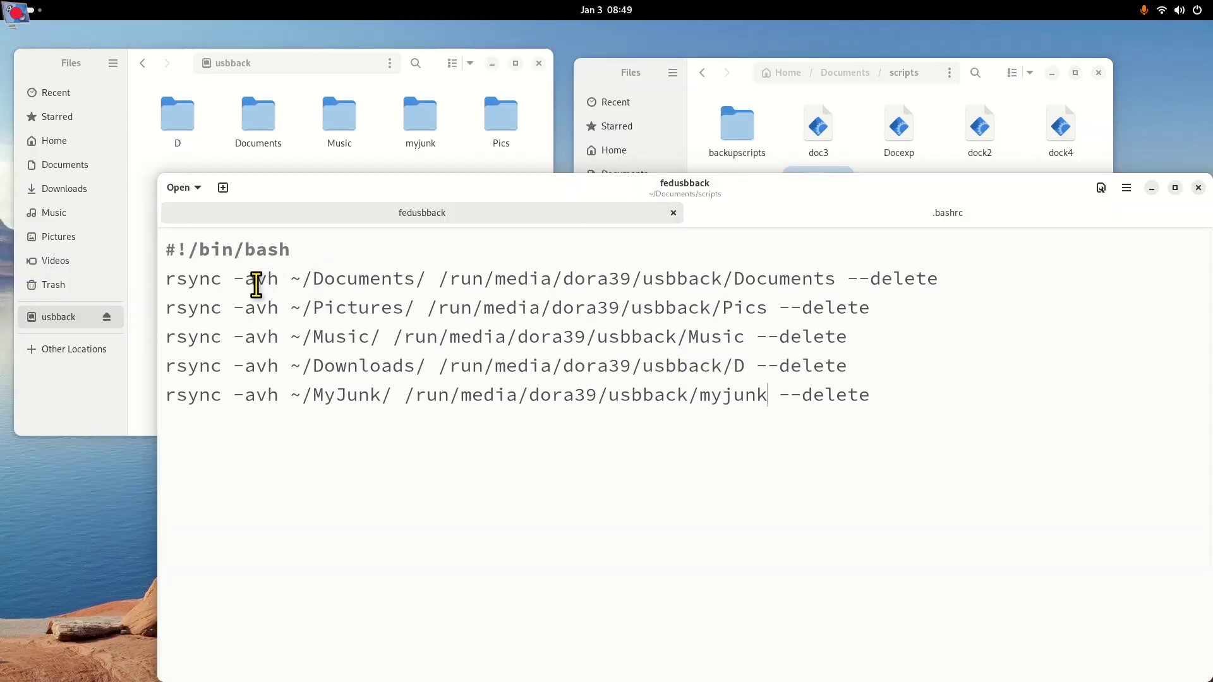
Examine the -avh options, the paths and the --delete option in fedusbback's Documents line, and close the editor
left_click_drag(256, 284, 277, 282)
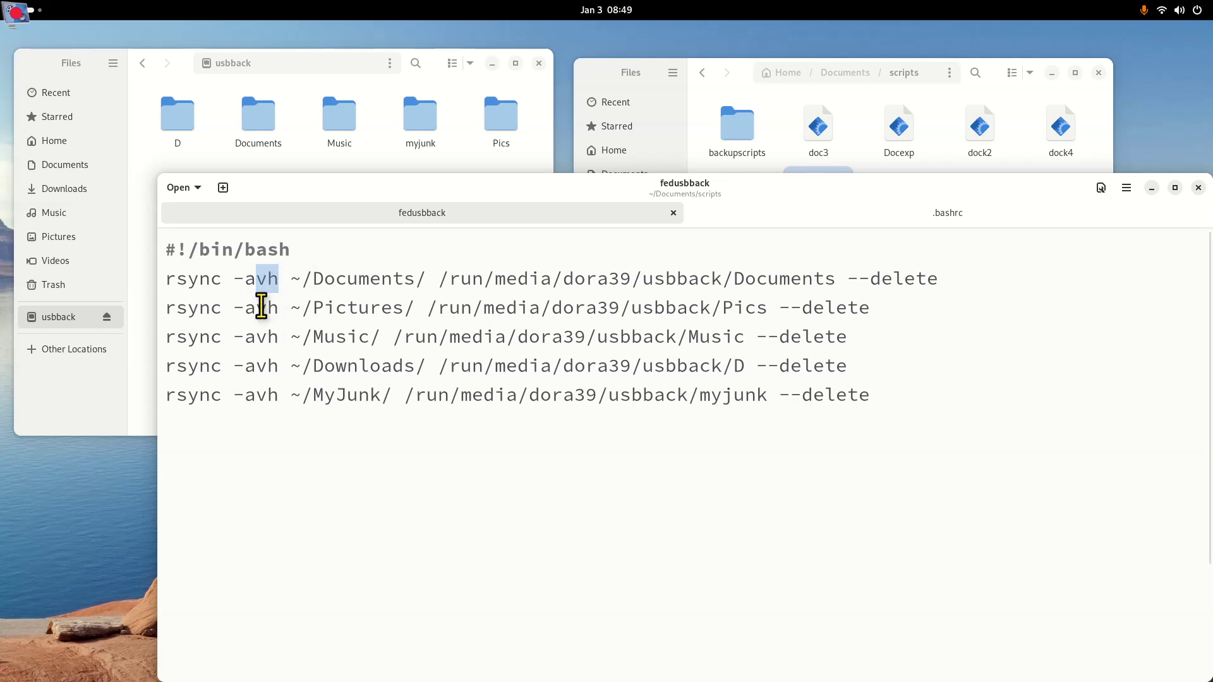
left_click_drag(231, 282, 261, 285)
left_click(245, 280)
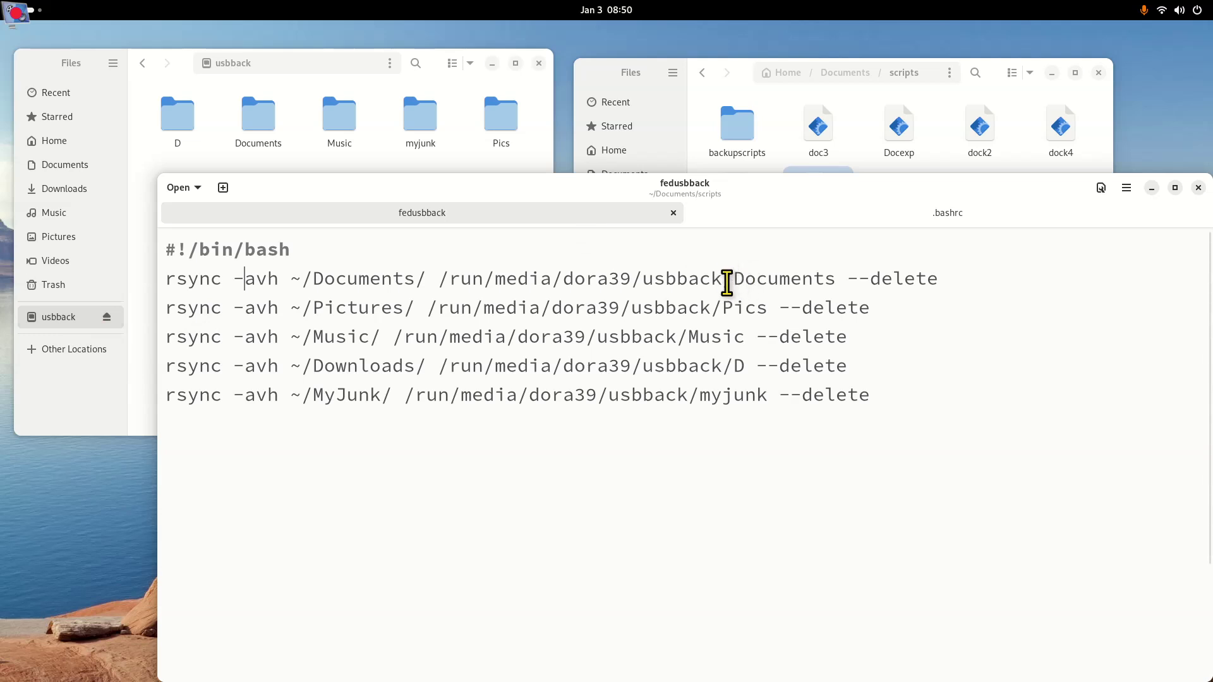
left_click_drag(723, 282, 945, 280)
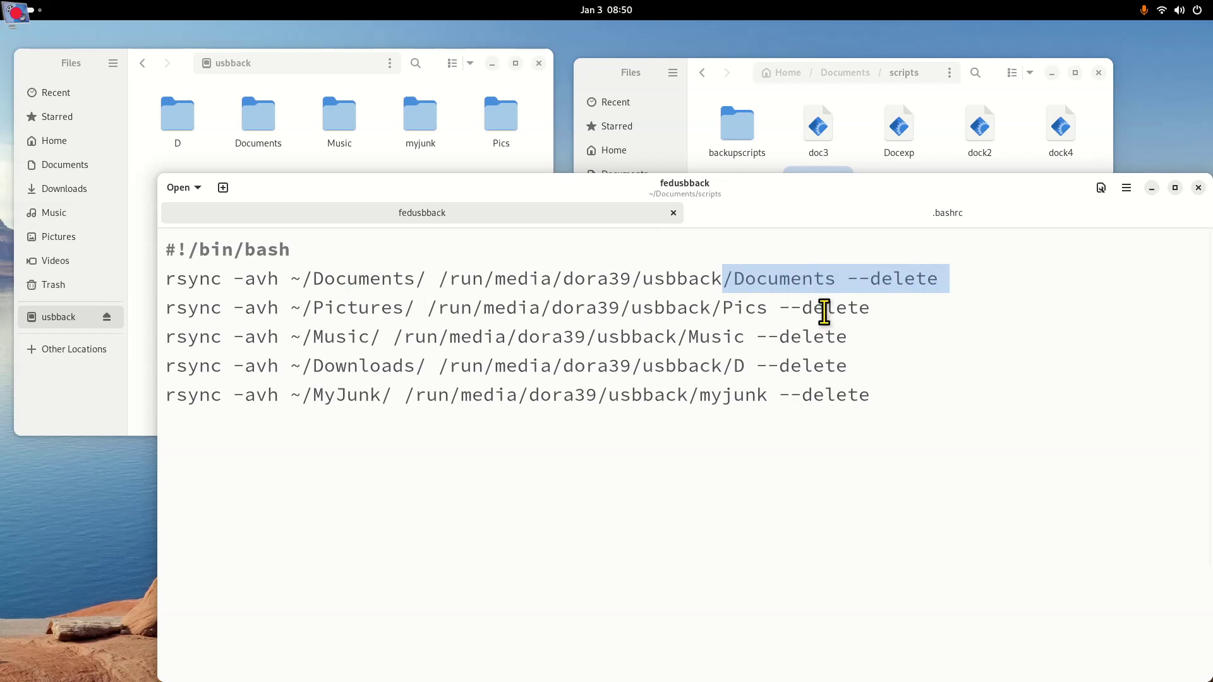
left_click(881, 298)
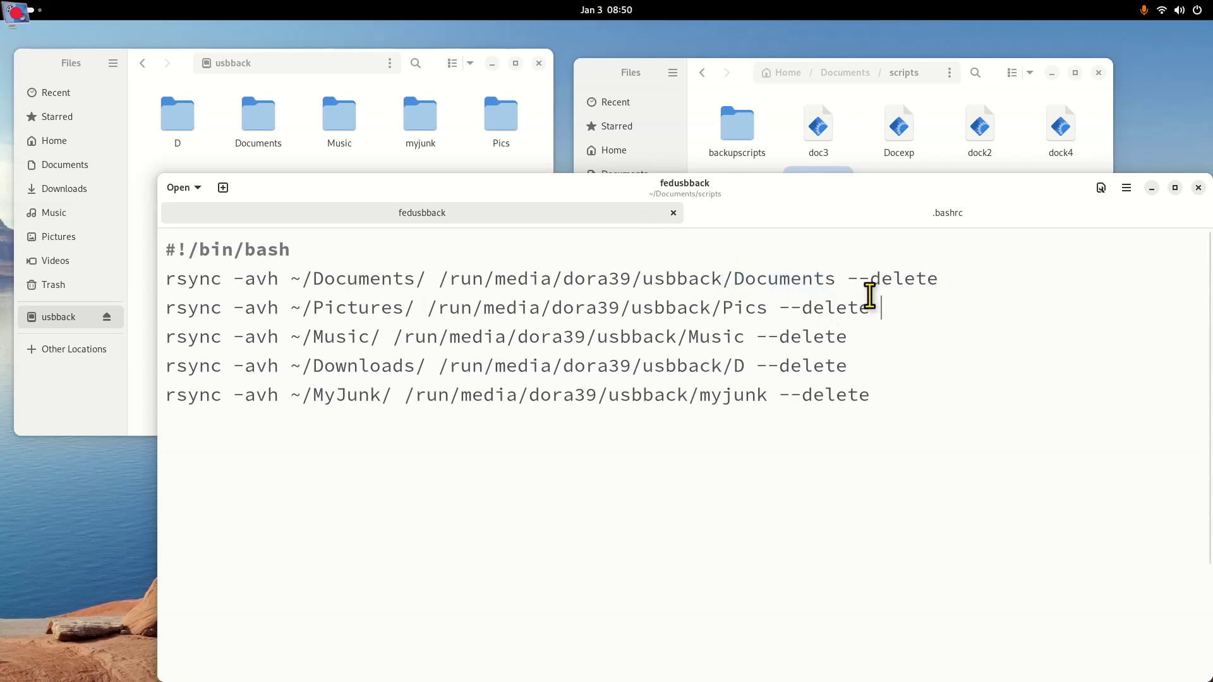
left_click_drag(844, 281, 946, 280)
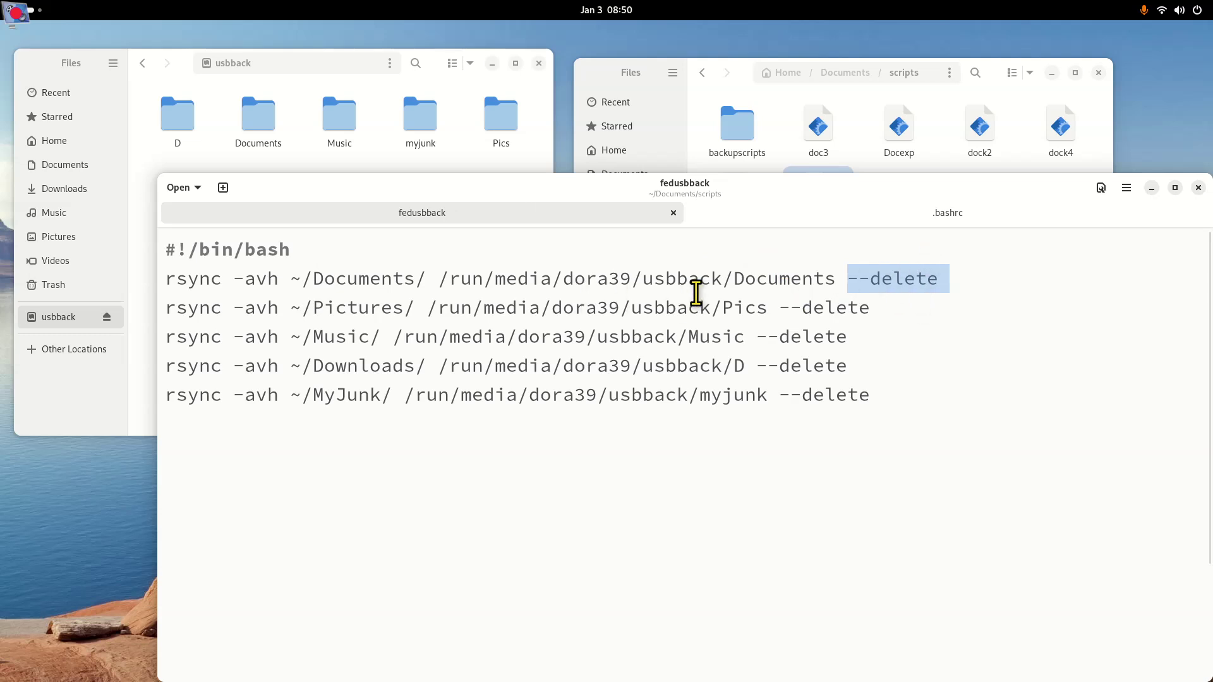
left_click(426, 279)
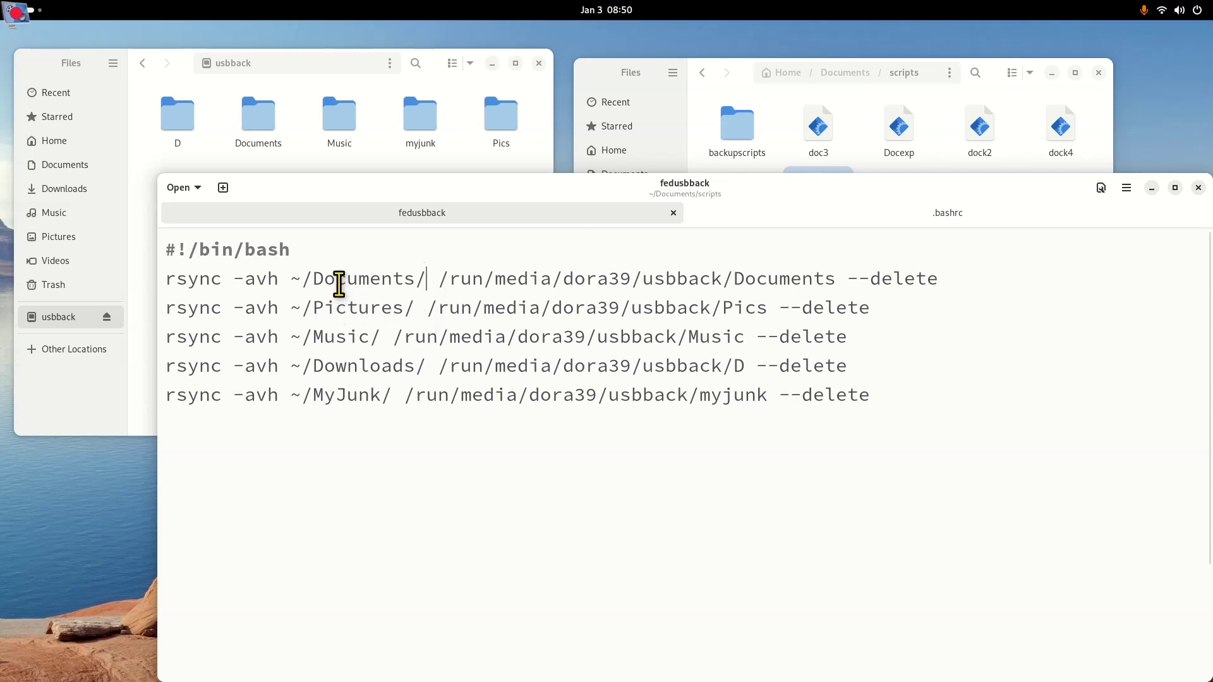
left_click(1198, 188)
Show the home folder's hidden files, open .bashrc to examine the fedBack15 script path, and close it
left_click(613, 151)
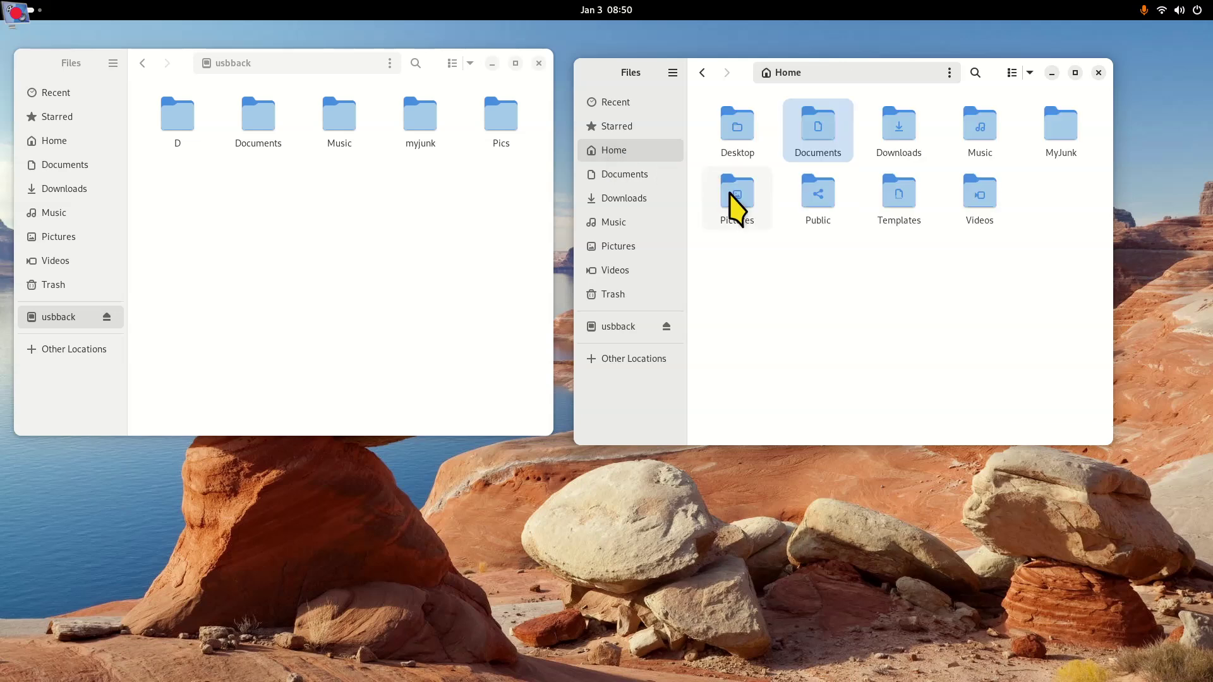
key("ctrl+h")
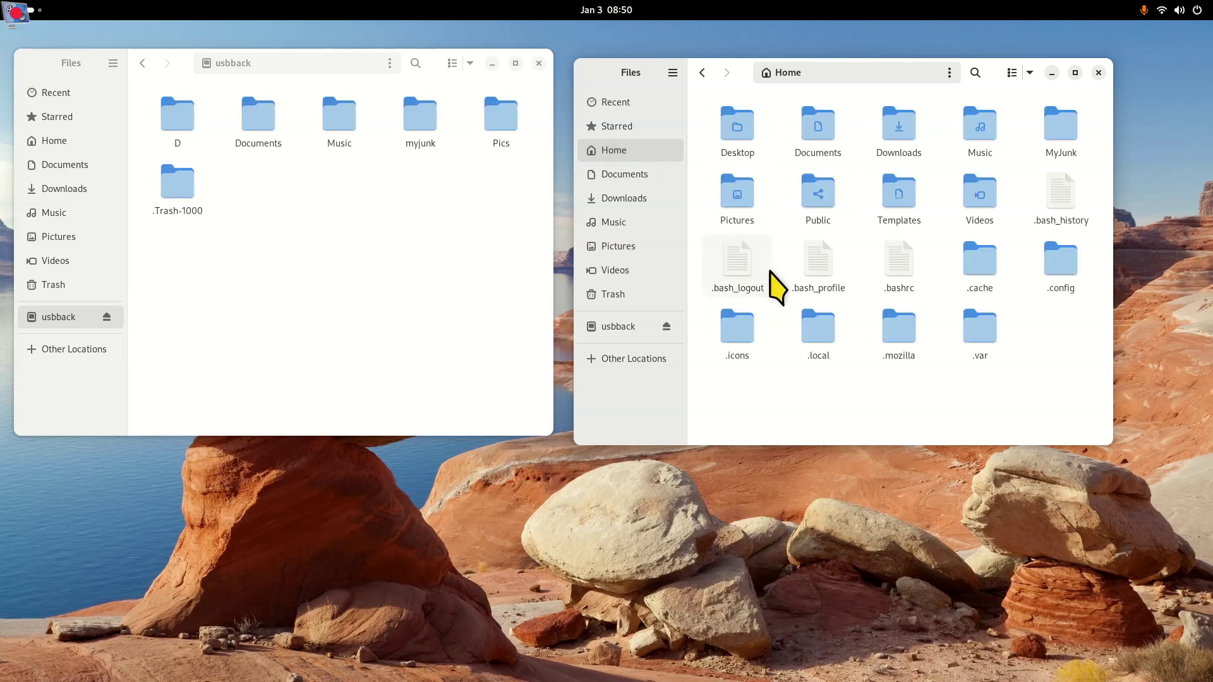
double_click(907, 269)
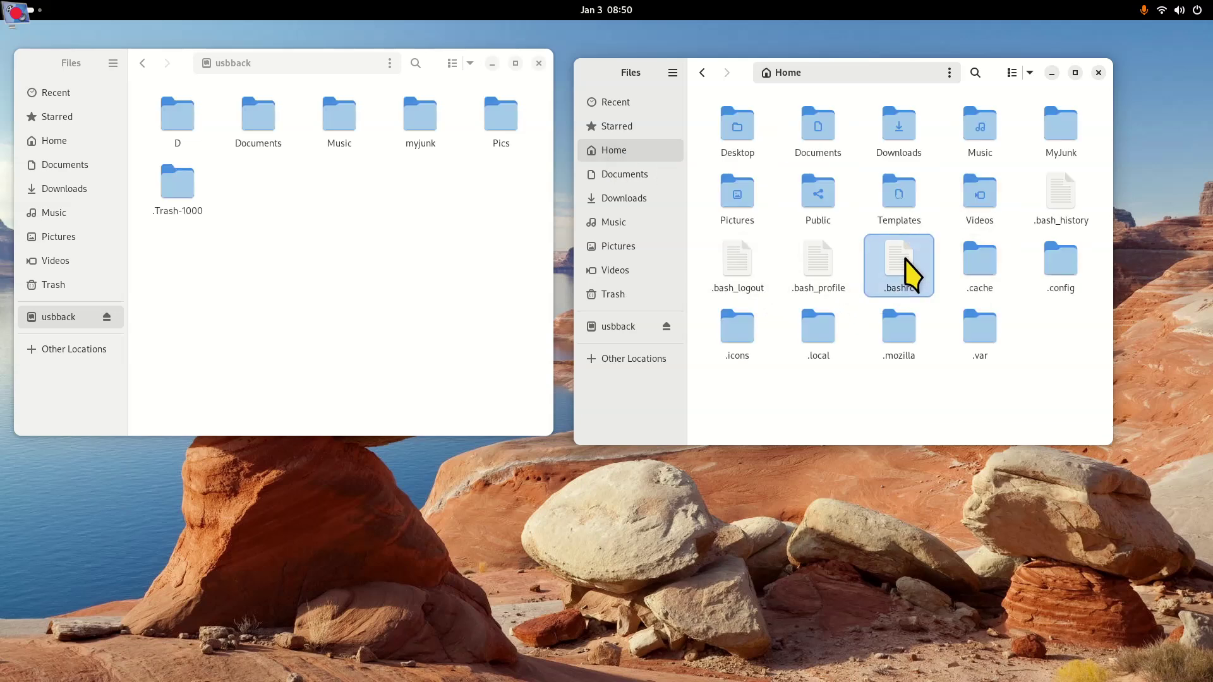
scroll(393, 215, "up", 5)
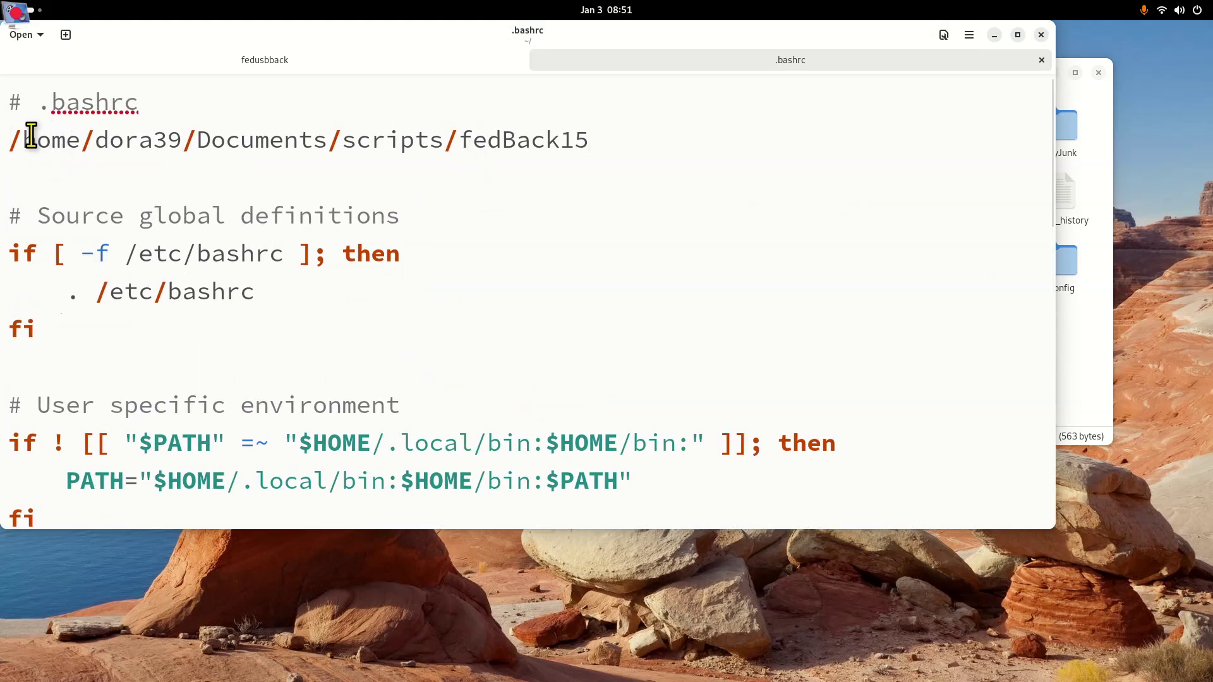
left_click_drag(458, 139, 623, 169)
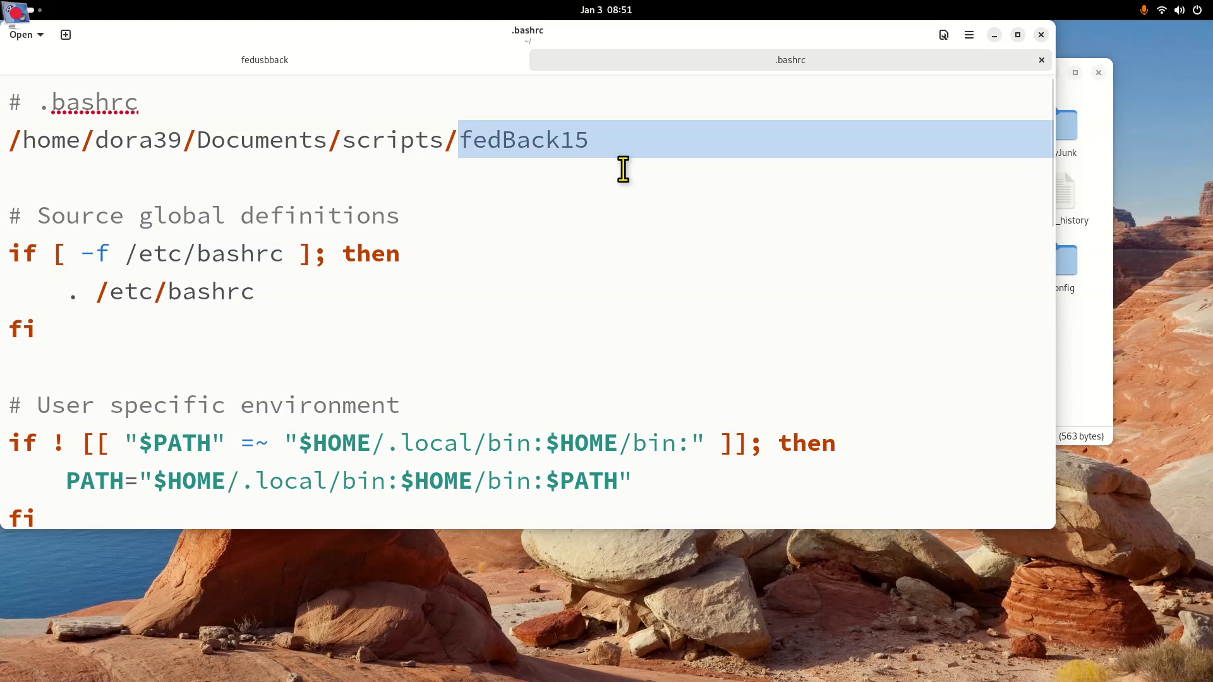
left_click(1041, 35)
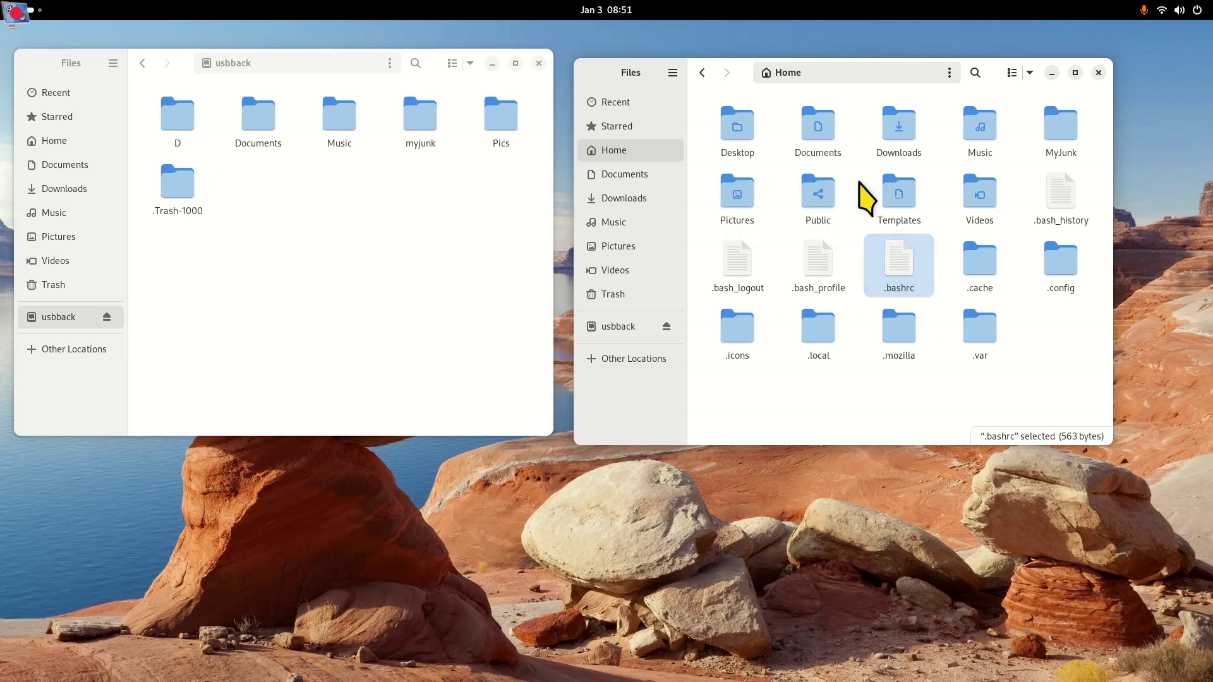
Open the fedBack15 script from the scripts folder in Documents, and move the editor to uncover the file windows
double_click(818, 136)
double_click(816, 209)
double_click(737, 207)
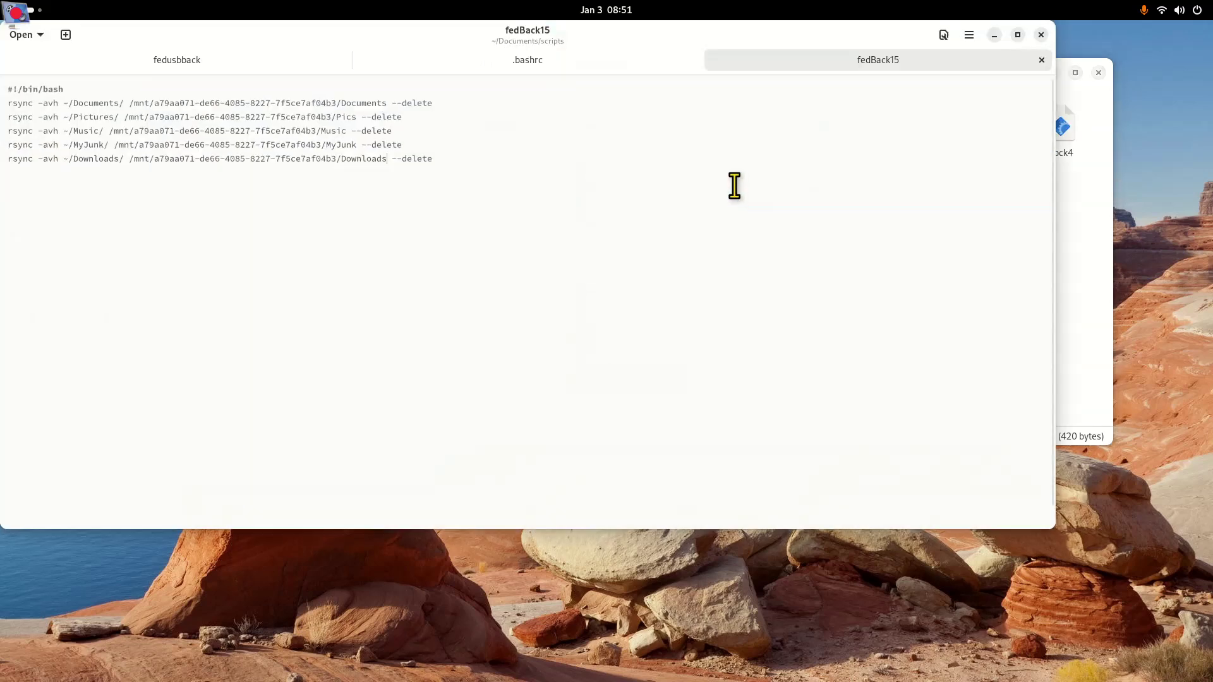
left_click_drag(660, 43, 715, 208)
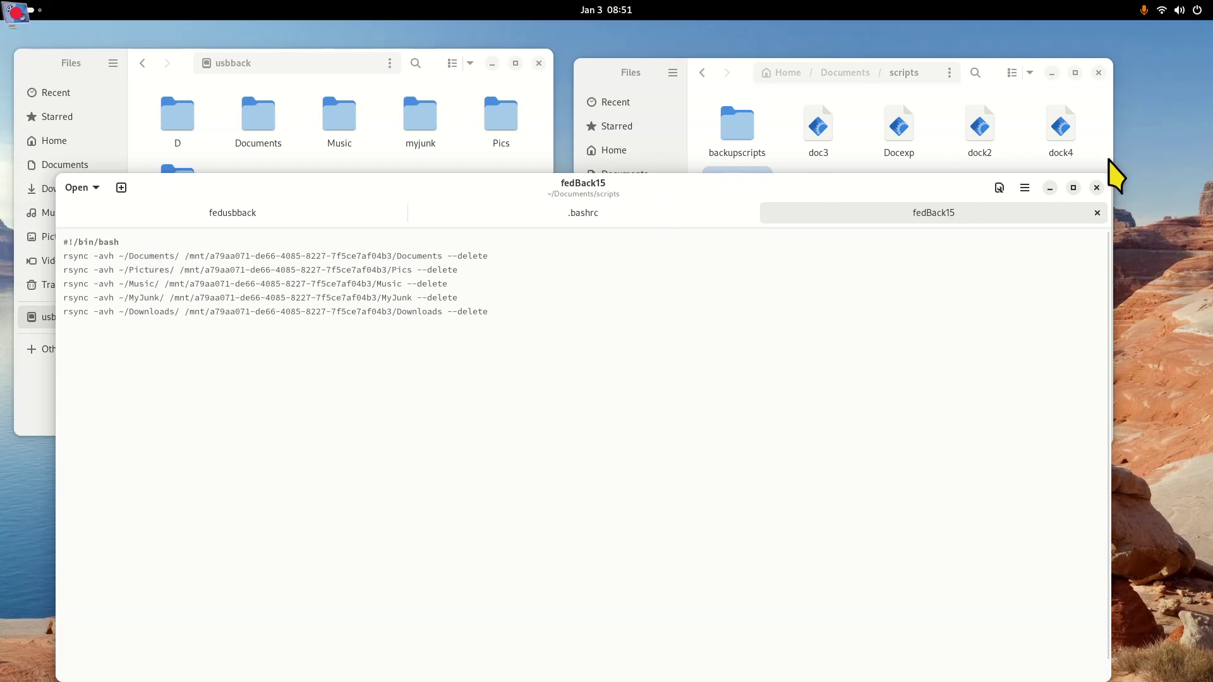
Close the text editor and both file manager windows
left_click(1097, 187)
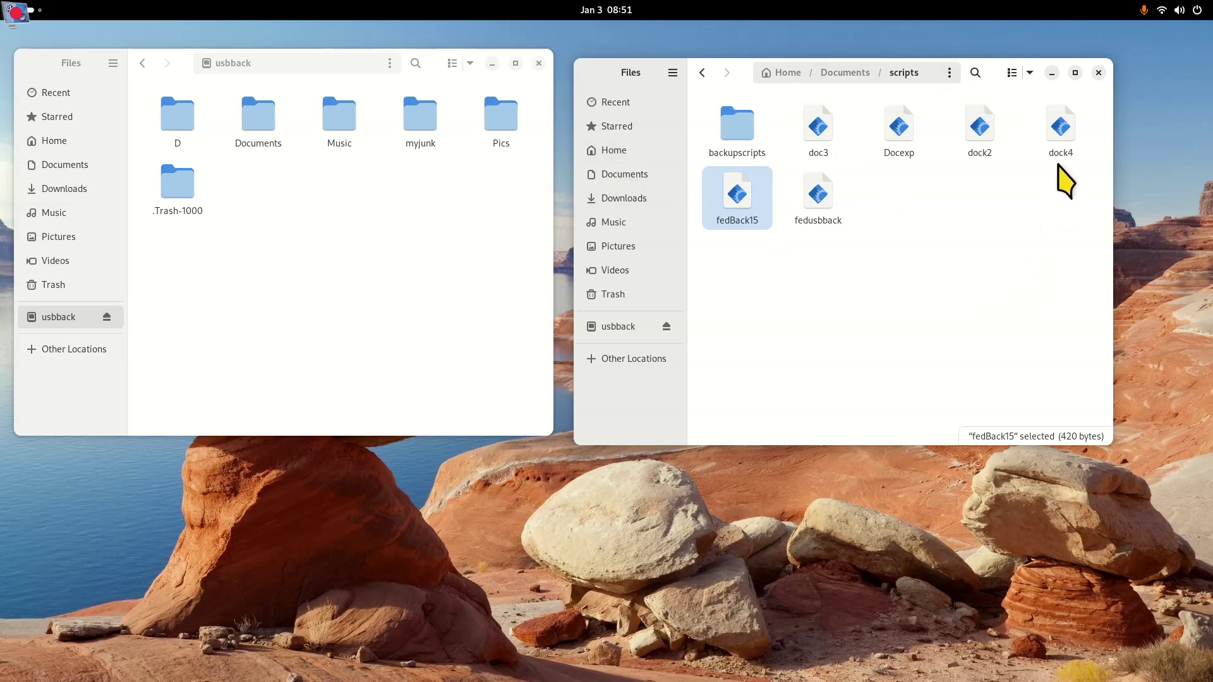
left_click(1099, 73)
left_click(539, 63)
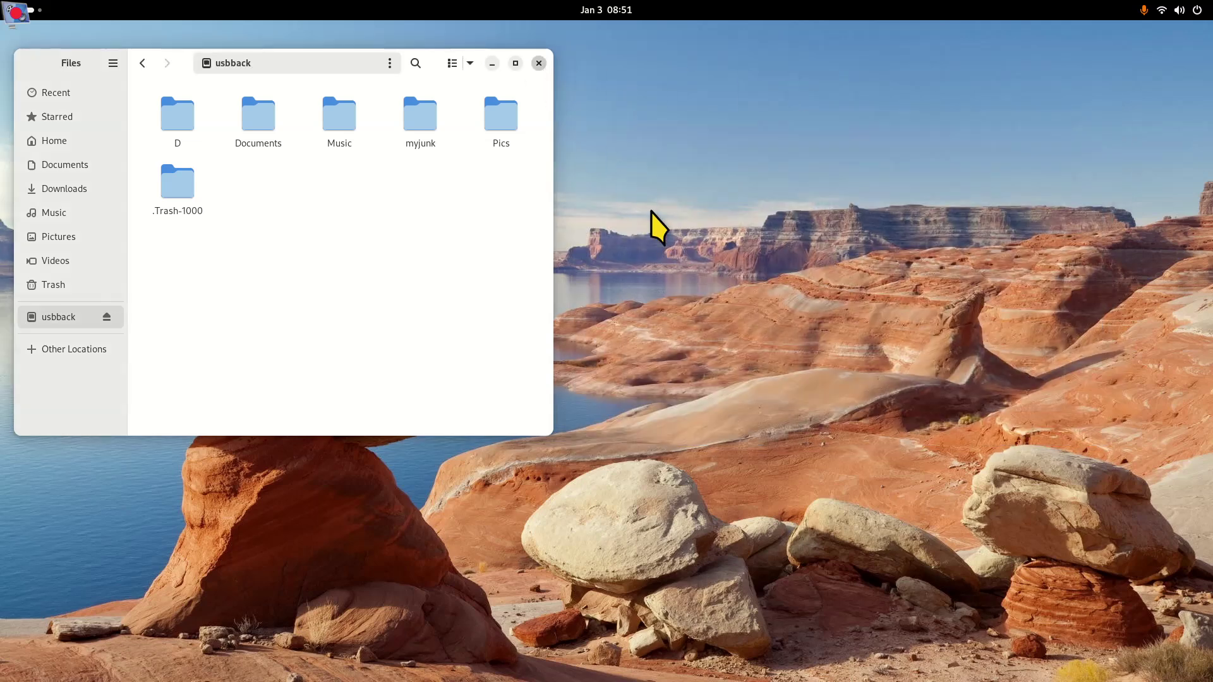